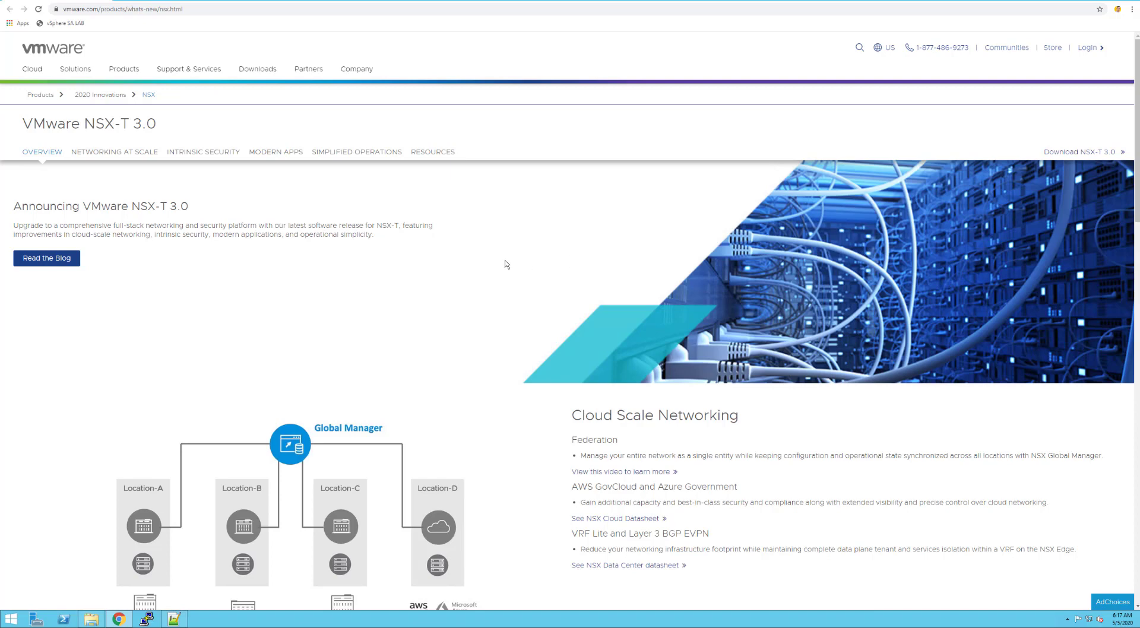
Scroll the NSX-T 3.0 What's New page down to Intrinsic Security, briefly highlighting 'vSphere with Kubernetes'
click(194, 9)
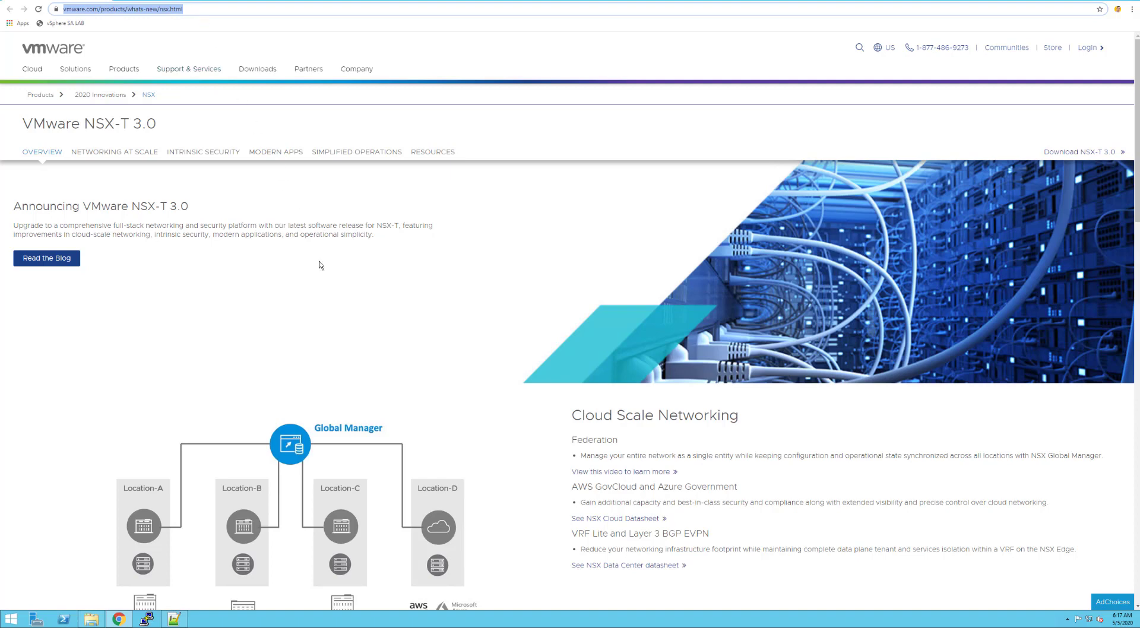
scroll(321, 266, down, 5)
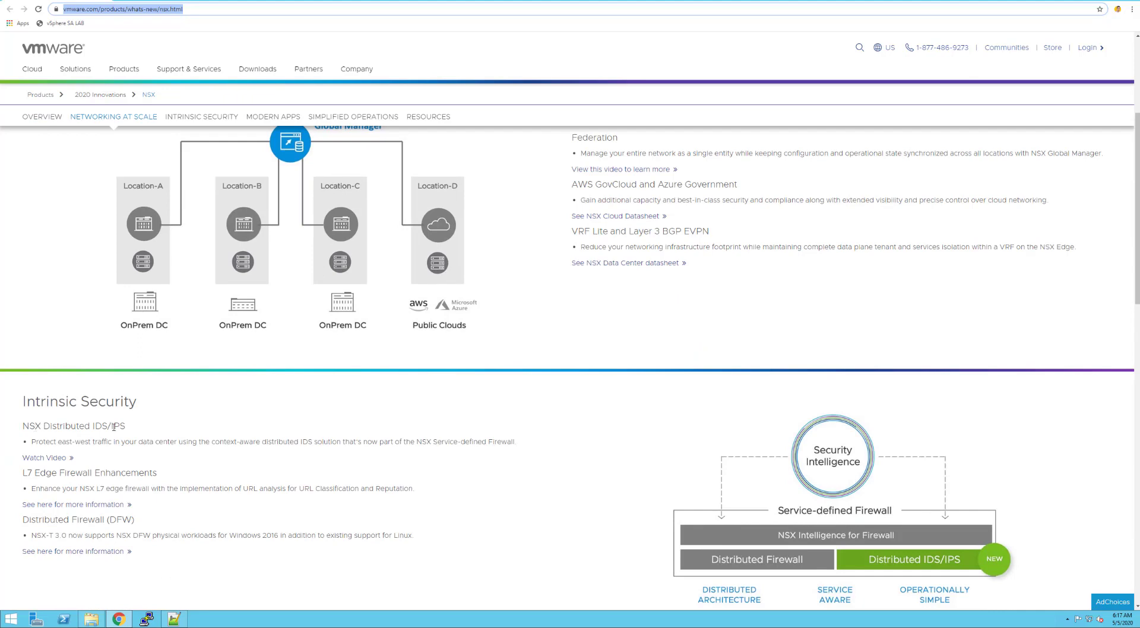
scroll(113, 427, down, 3)
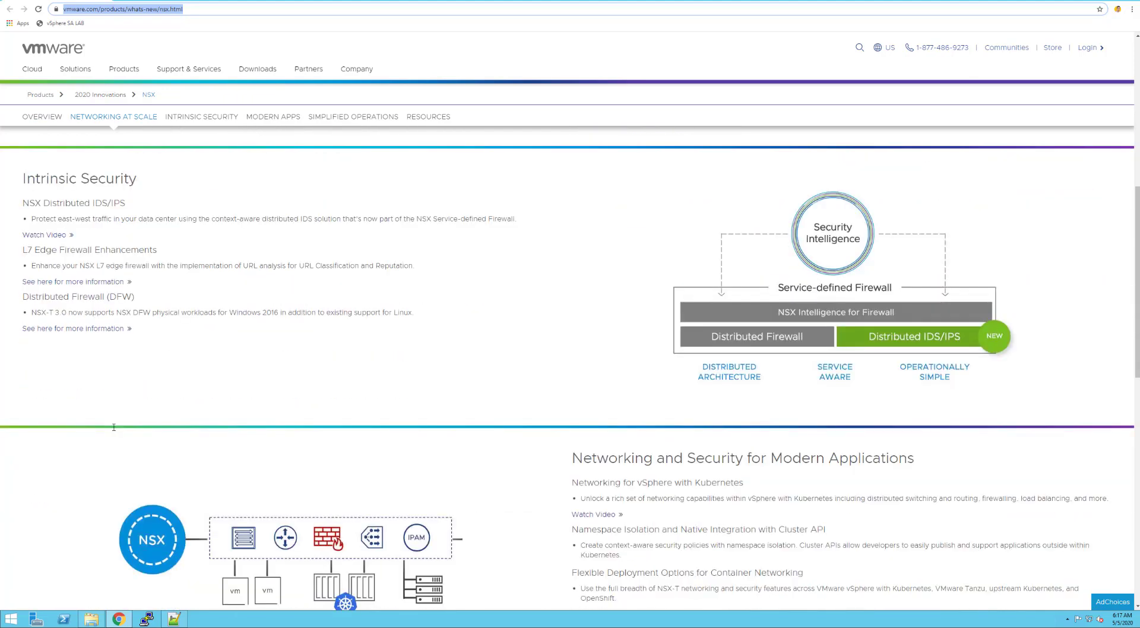
scroll(114, 427, down, 1)
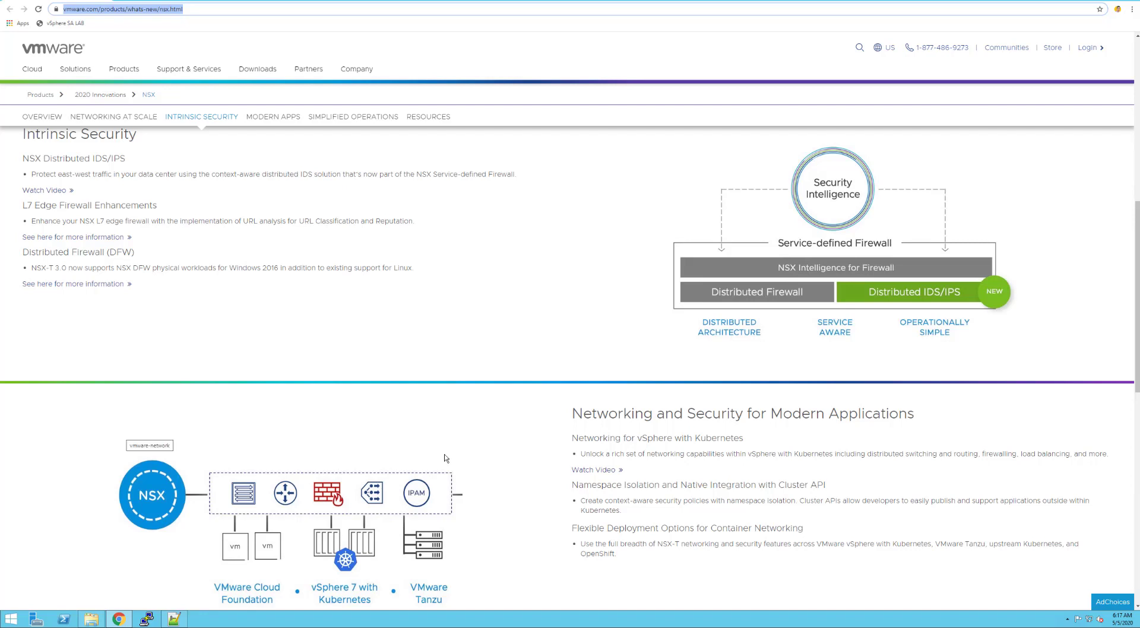
drag(638, 438, 766, 444)
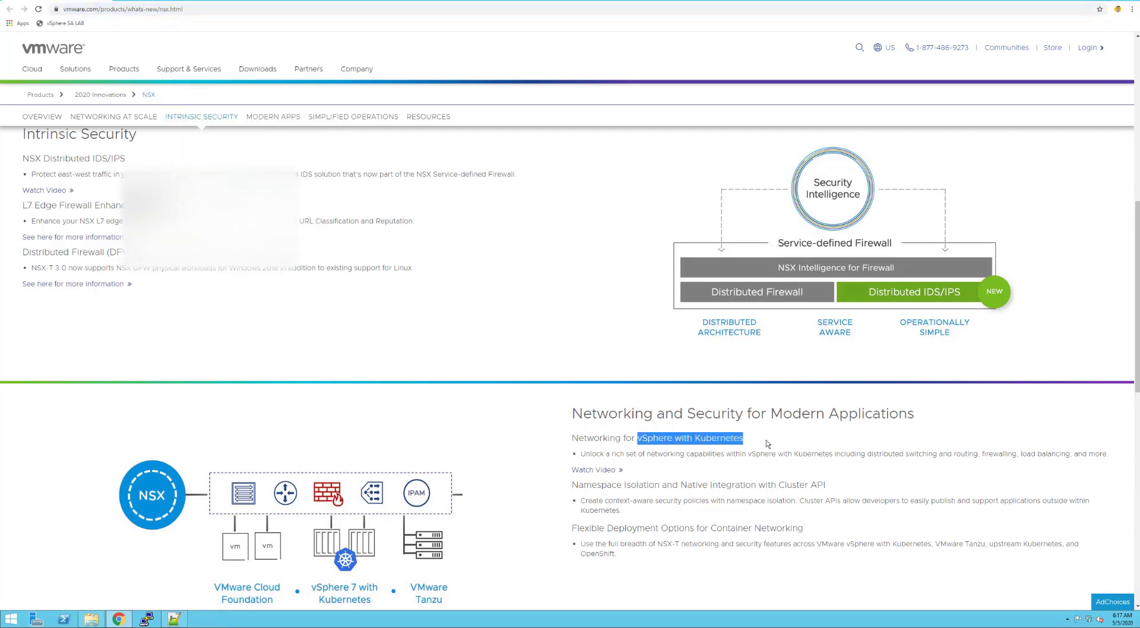
click(767, 444)
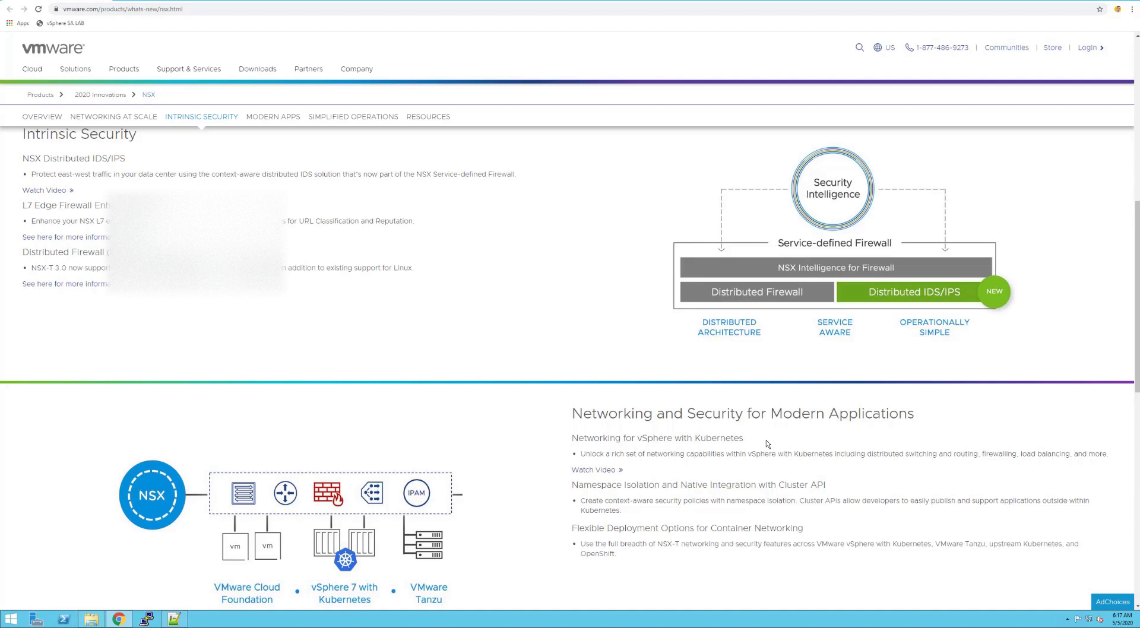
Move across the browser tabs from the Nested ESXi page and vSphere Client to the Todoist LAB project
click(387, 0)
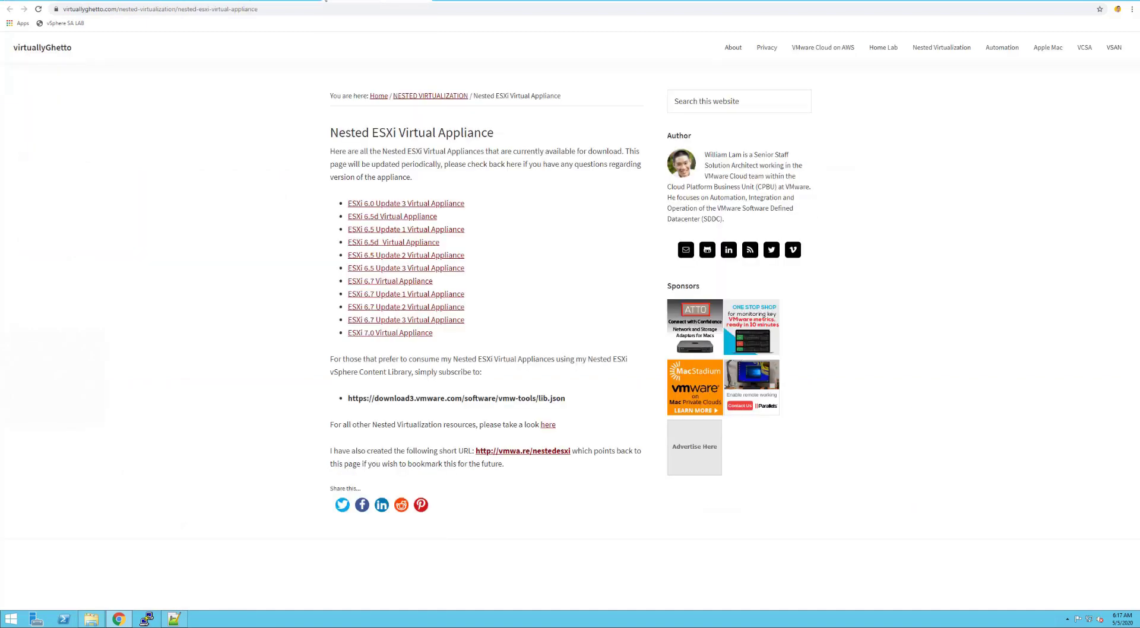
click(163, 0)
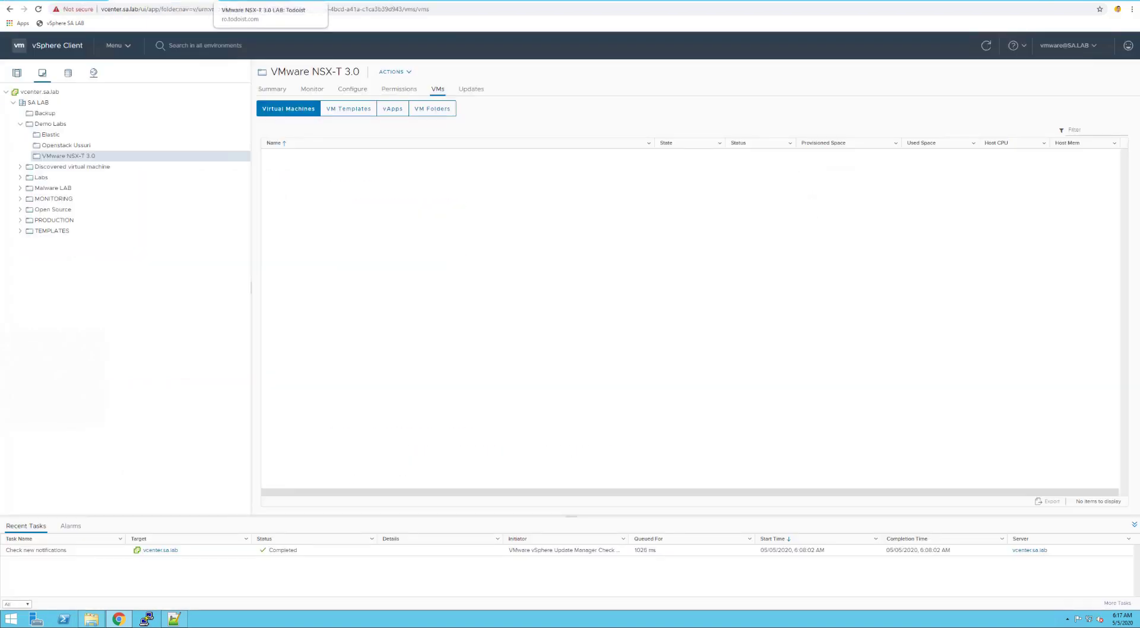
click(267, 0)
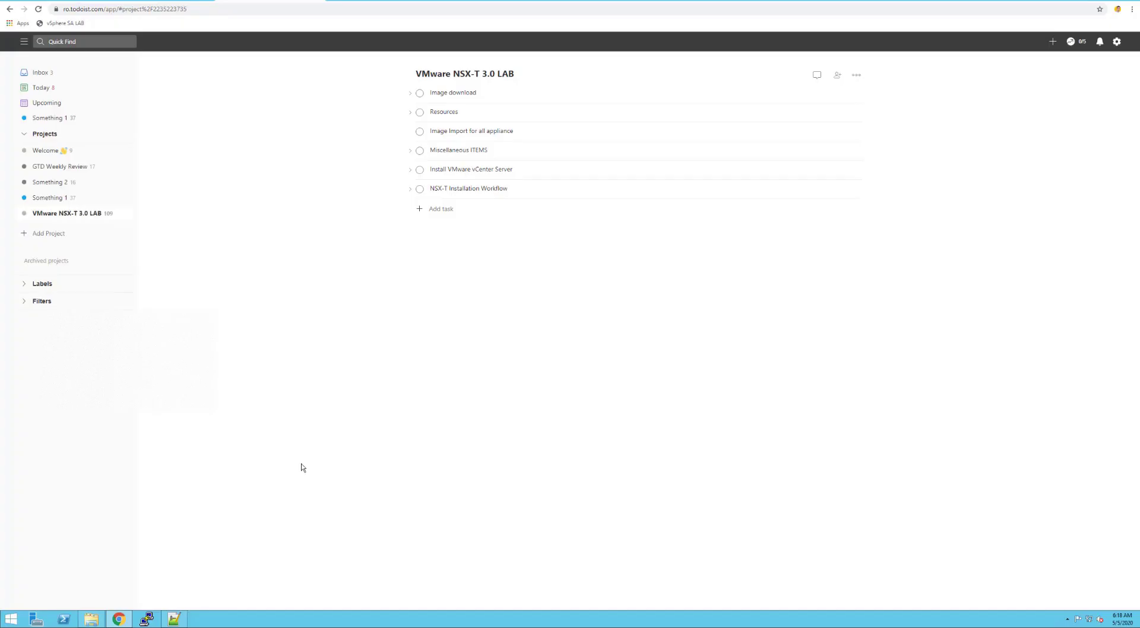
Look over the NSX-T 3.0 downloads folder, then return to the Nested ESXi Virtual Appliance page
click(90, 620)
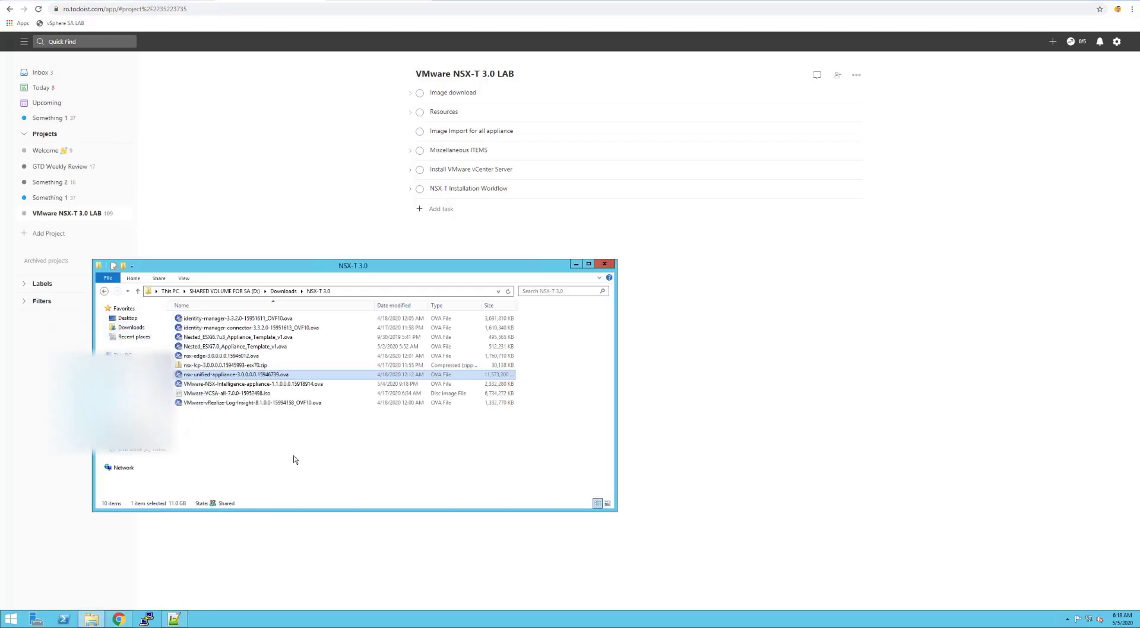
click(294, 460)
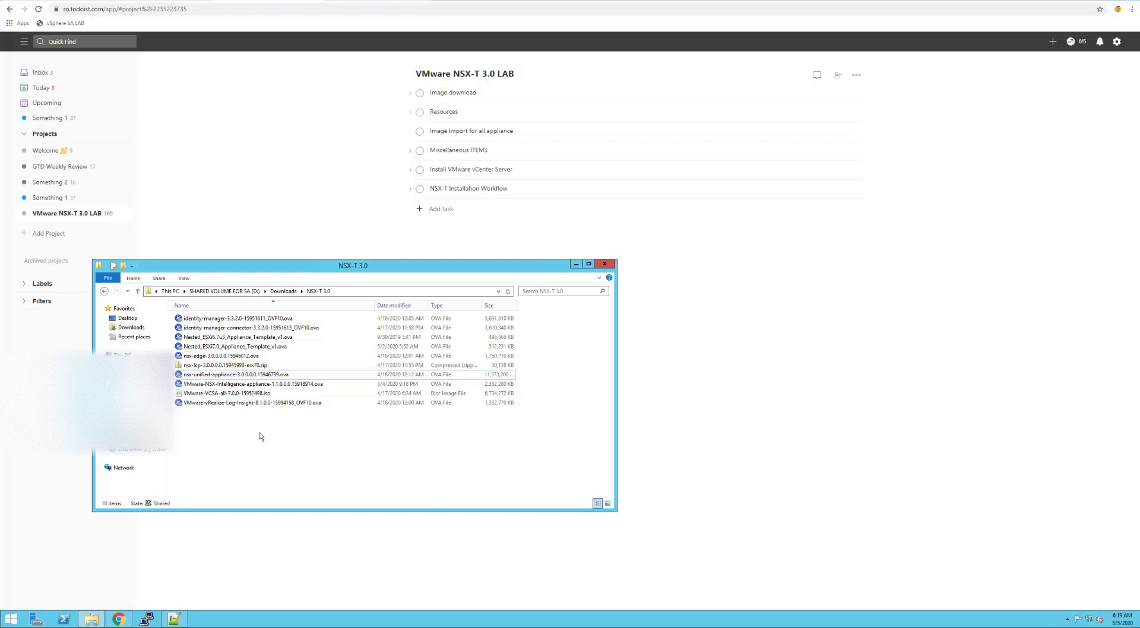
click(353, 0)
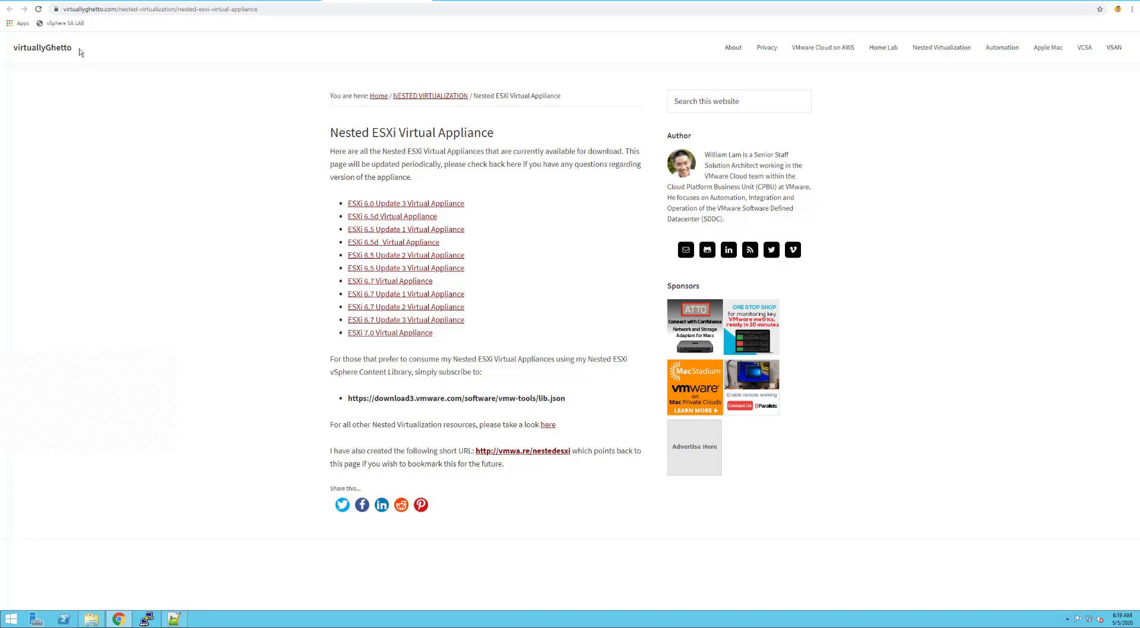
Highlight the virtuallyGhetto title and ESXi 7.0 Virtual Appliance link, then bring back the NSX-T 3.0 downloads folder
drag(79, 49, 14, 52)
click(88, 93)
drag(387, 339, 346, 334)
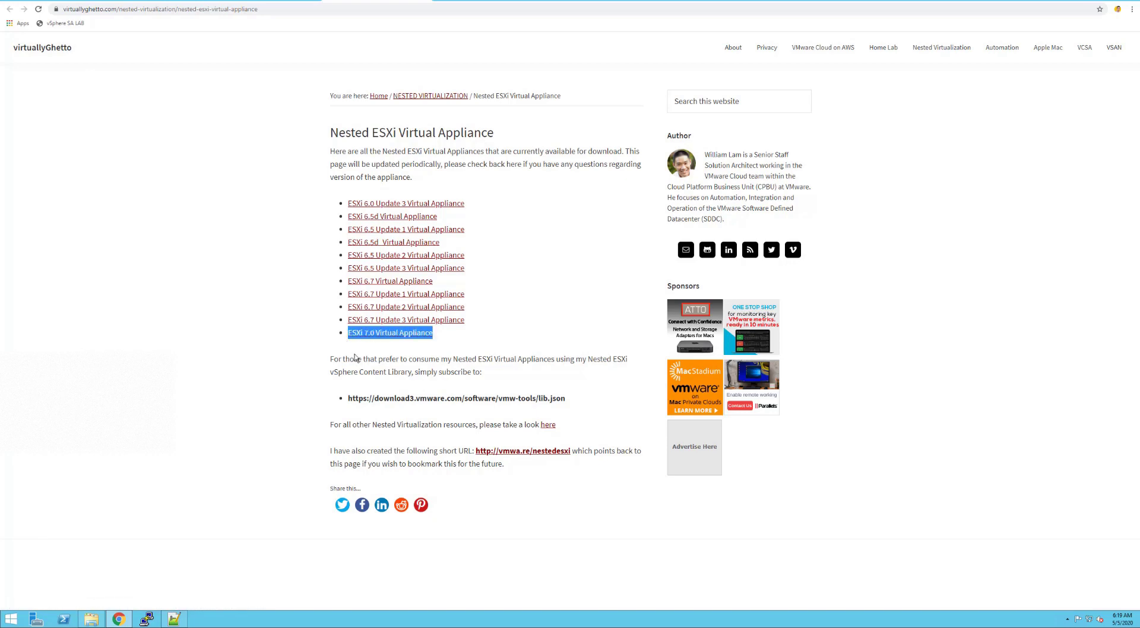
click(355, 355)
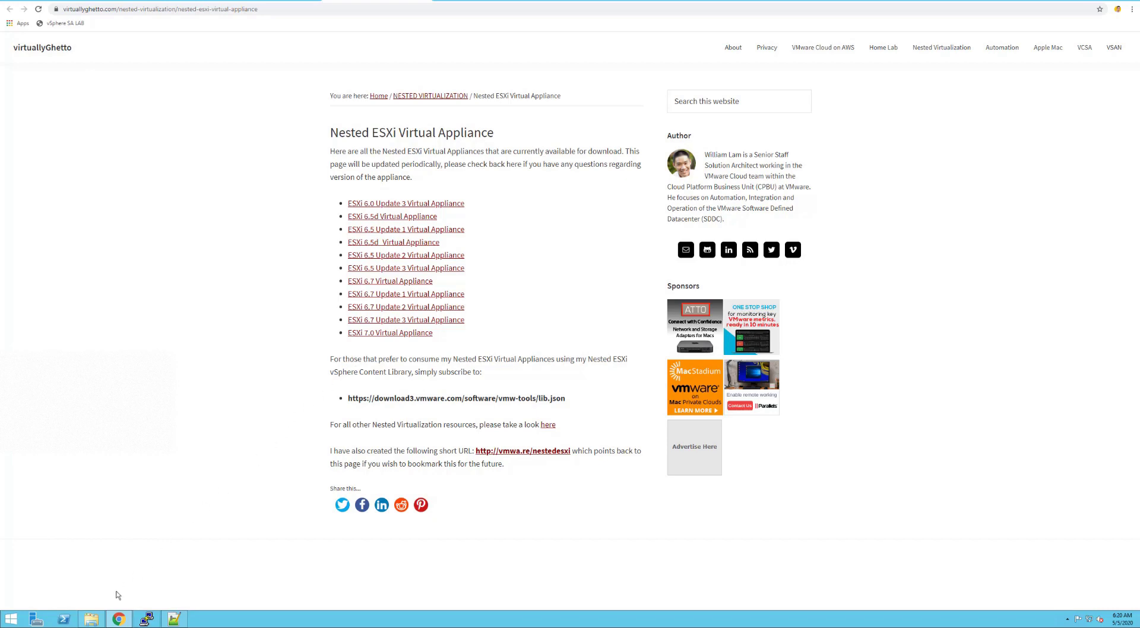
click(90, 621)
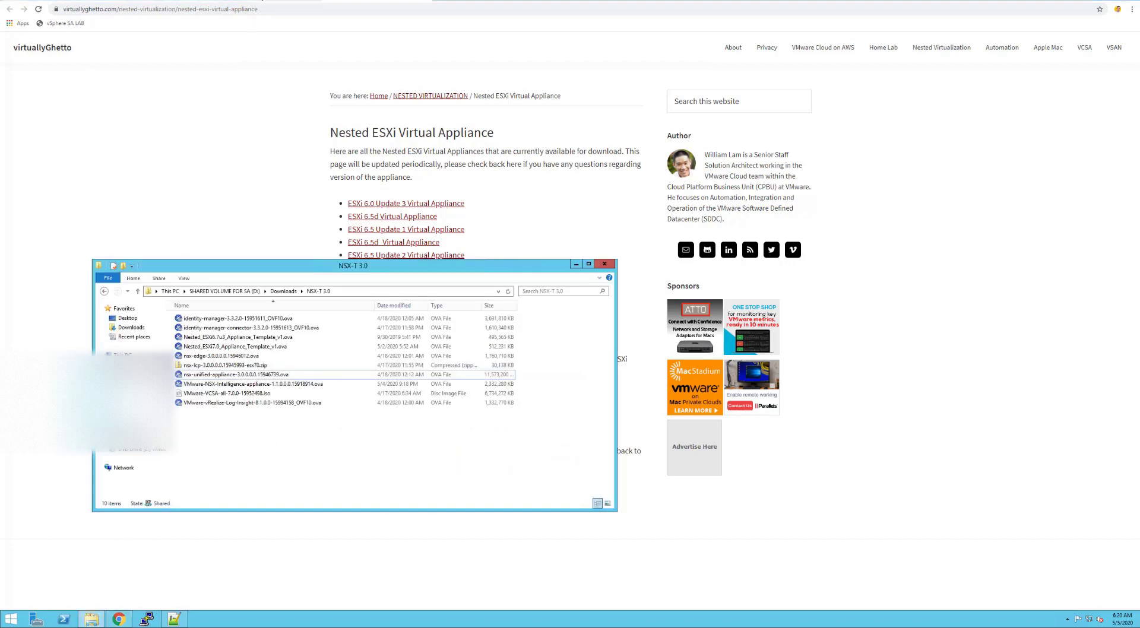
In the Todoist LAB project, expand Resources, VMware NSX-T Manager 3.0 and VMware vCenter Server
click(262, 1)
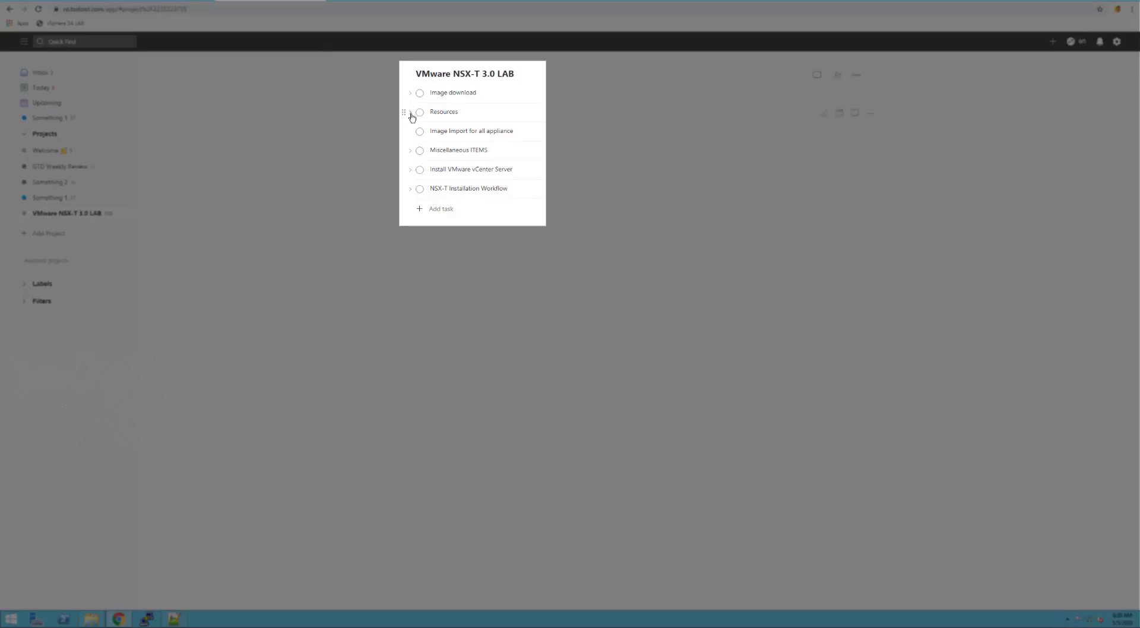
click(410, 112)
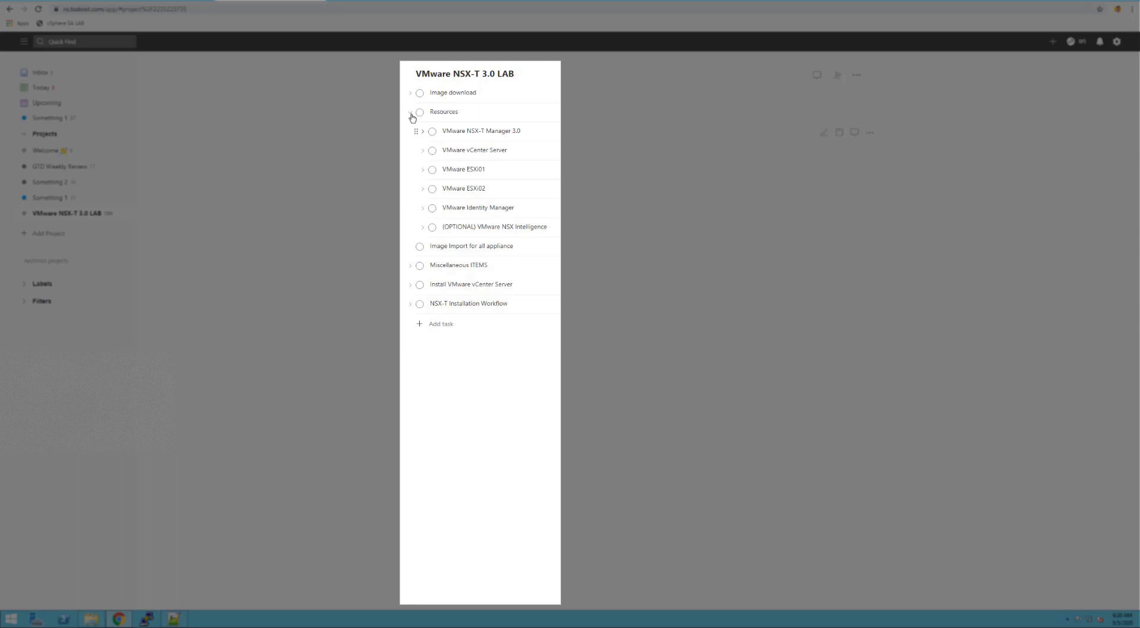
click(424, 132)
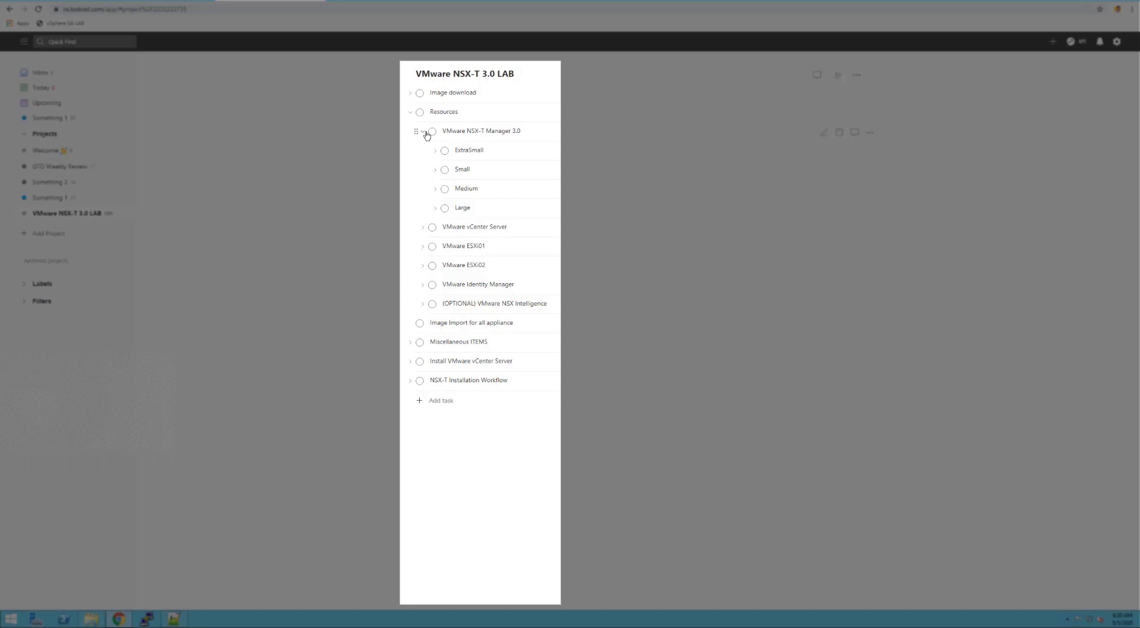
click(423, 230)
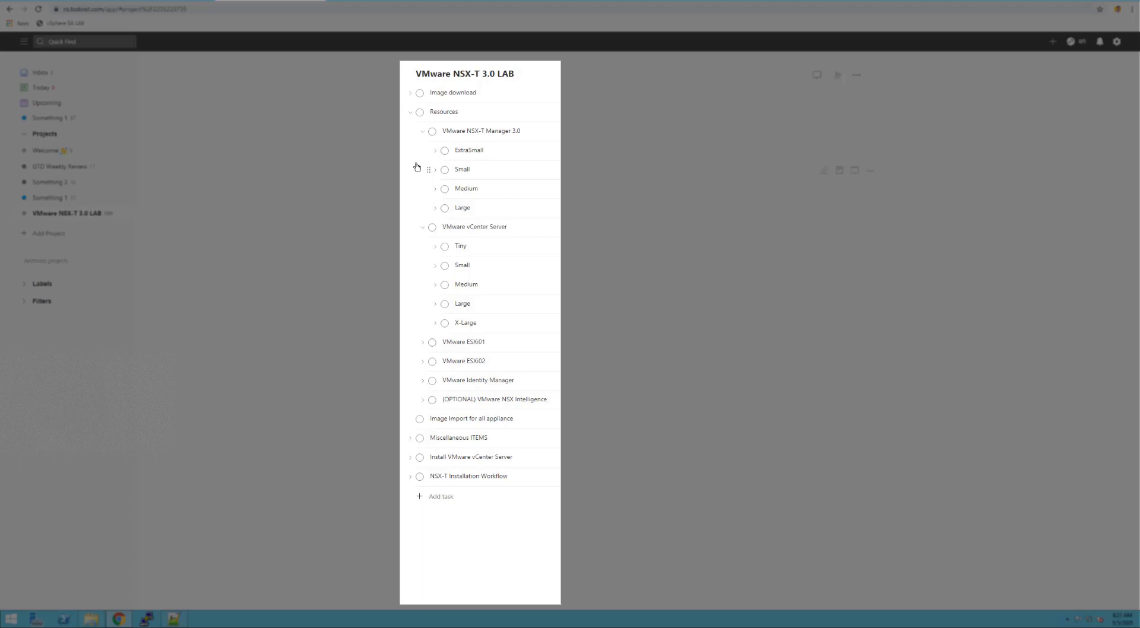
Expand the ExtraSmall NSX-T Manager specs and the Tiny vCenter Server specs (2vCPUs, 12GB RAM, 415GB Storage)
click(434, 151)
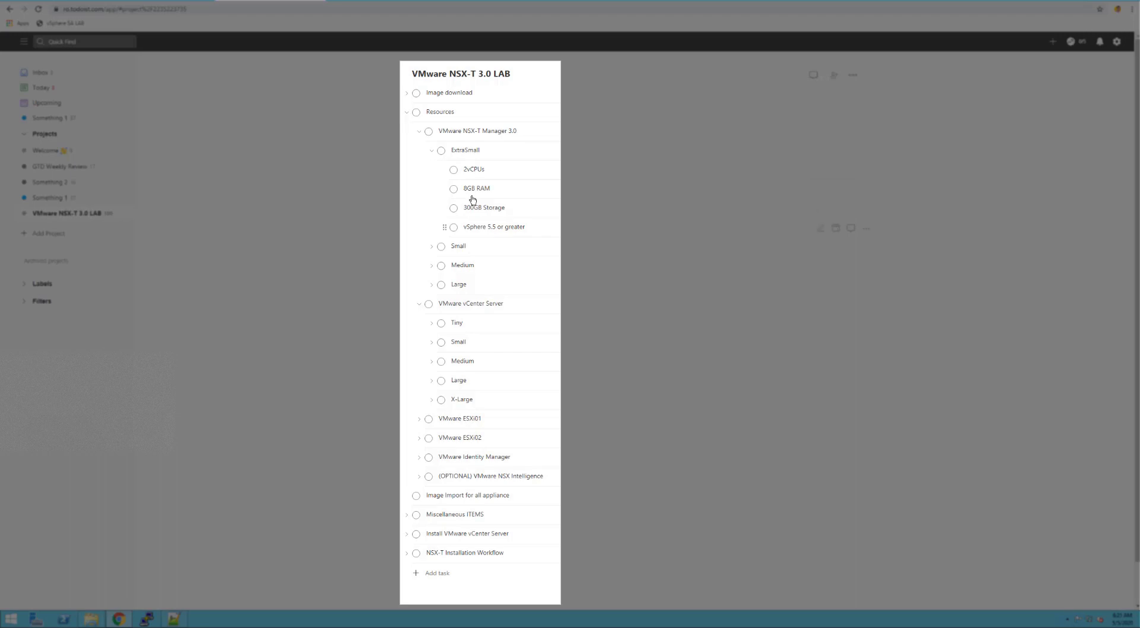
click(431, 247)
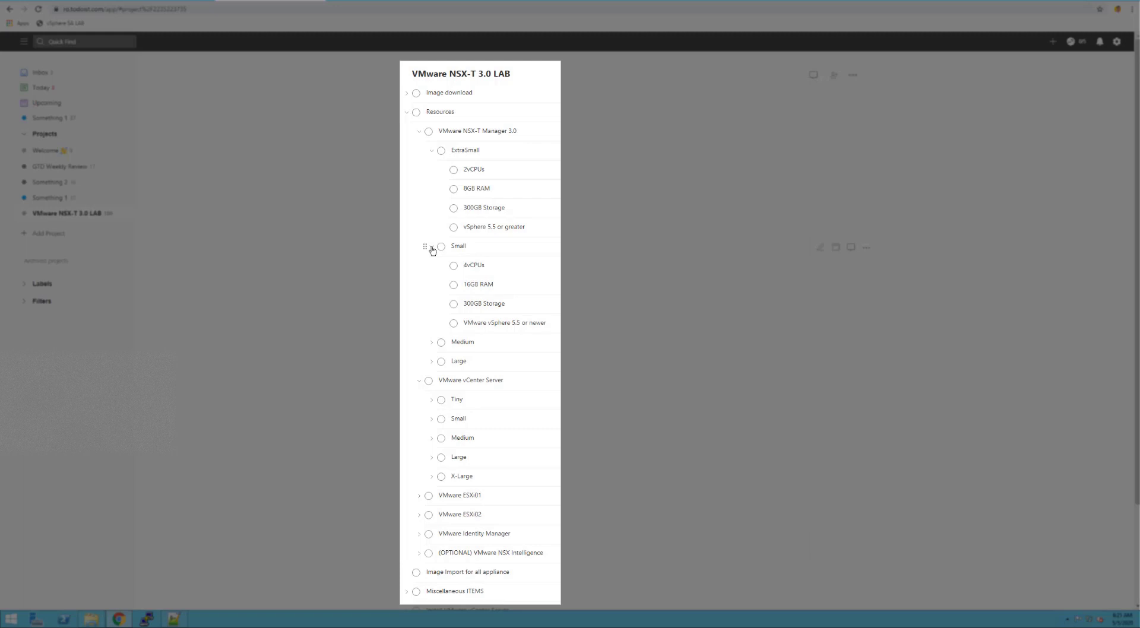
click(431, 247)
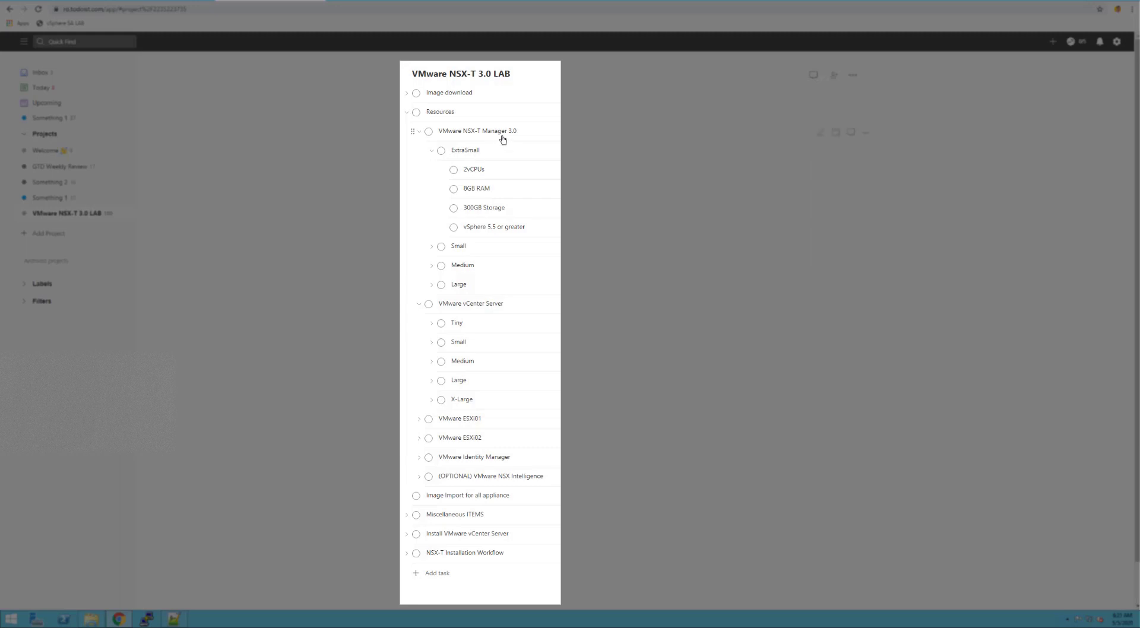
click(432, 324)
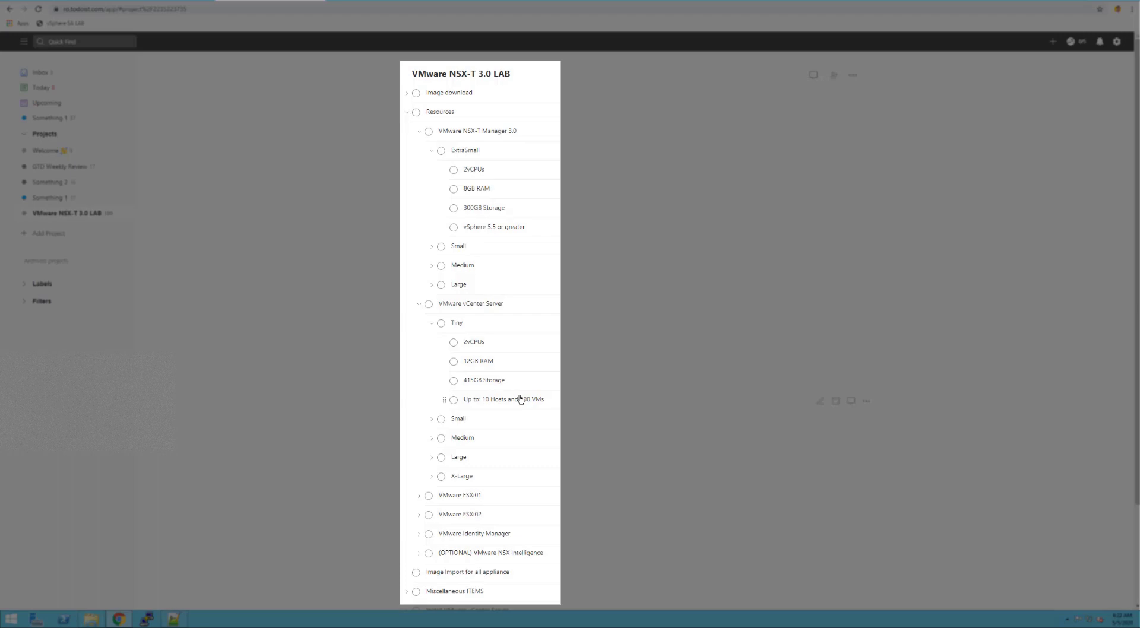
scroll(519, 399, down, 2)
click(420, 407)
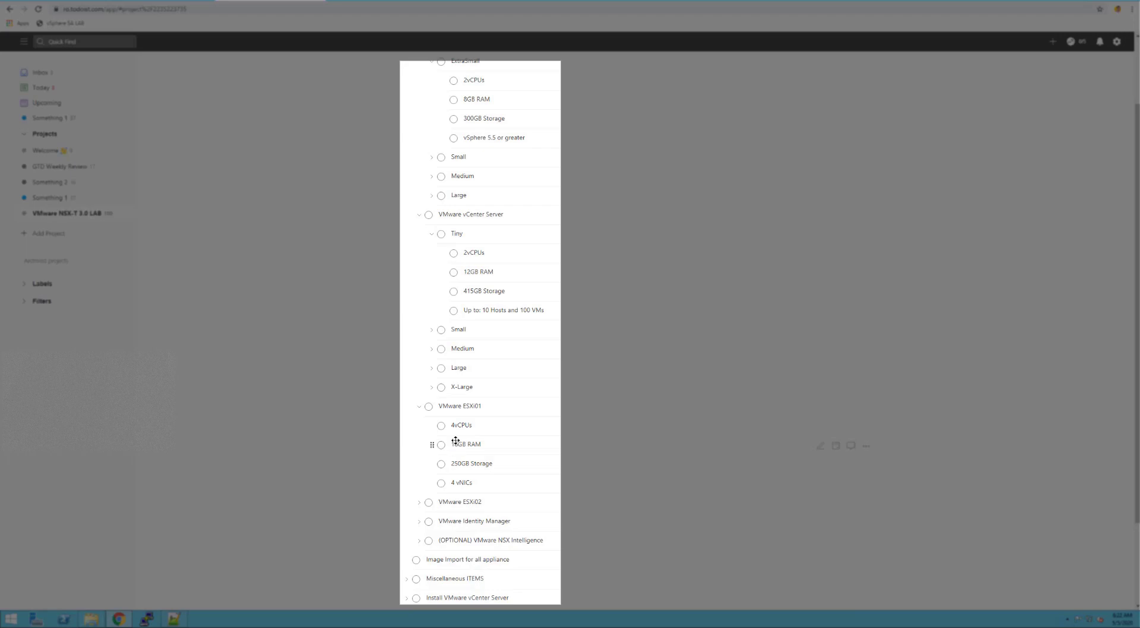
scroll(455, 441, down, 1)
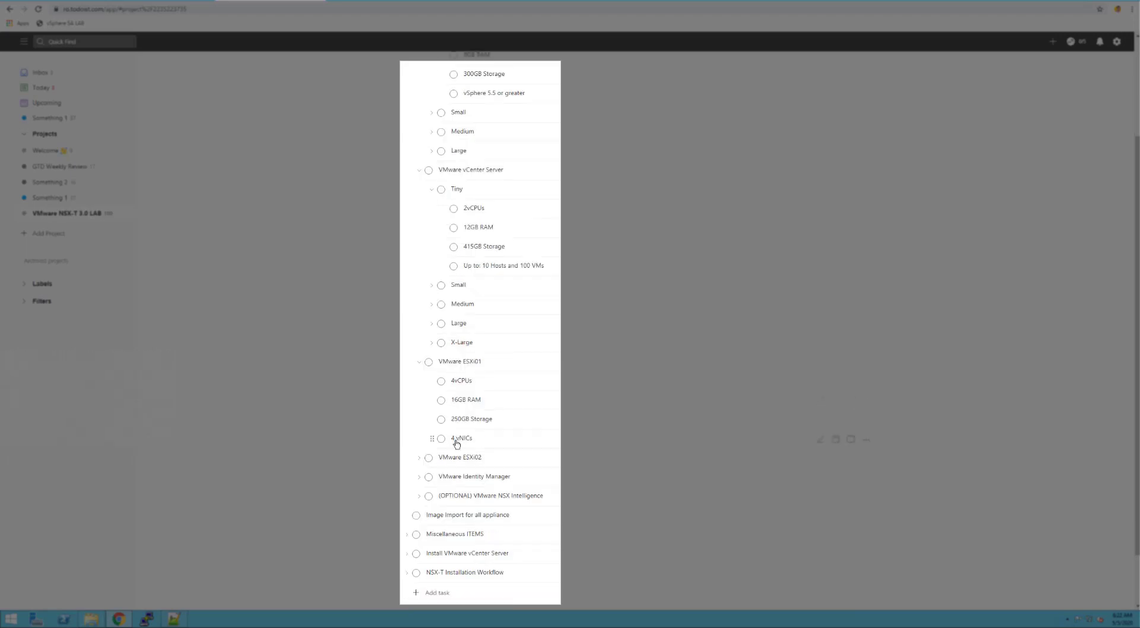
click(420, 477)
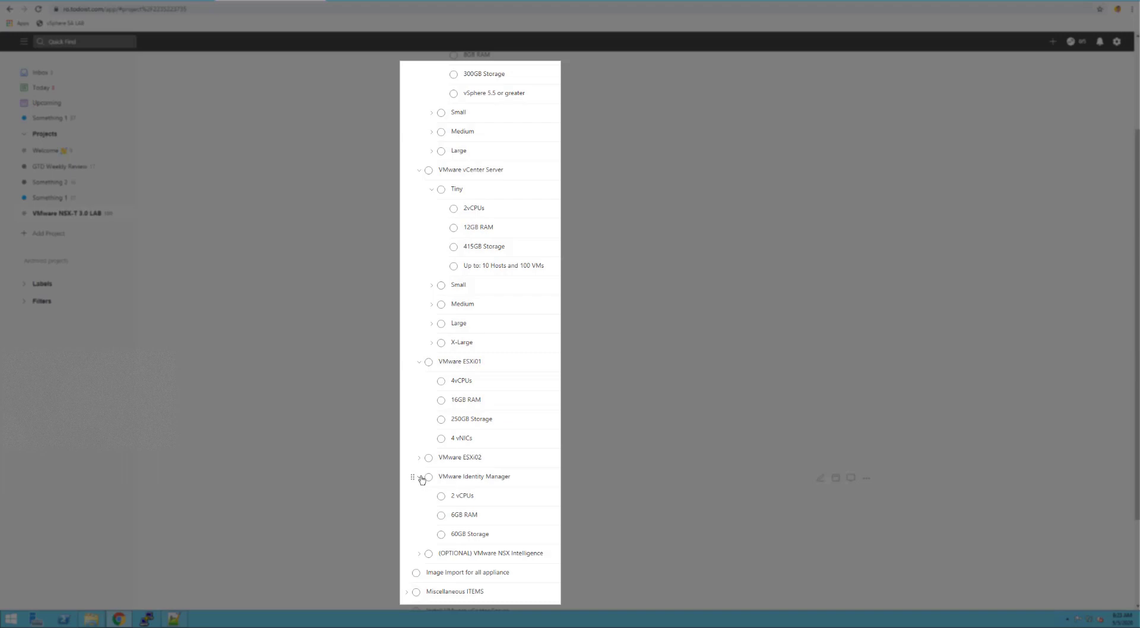
click(420, 554)
scroll(368, 528, down, 1)
scroll(367, 528, down, 1)
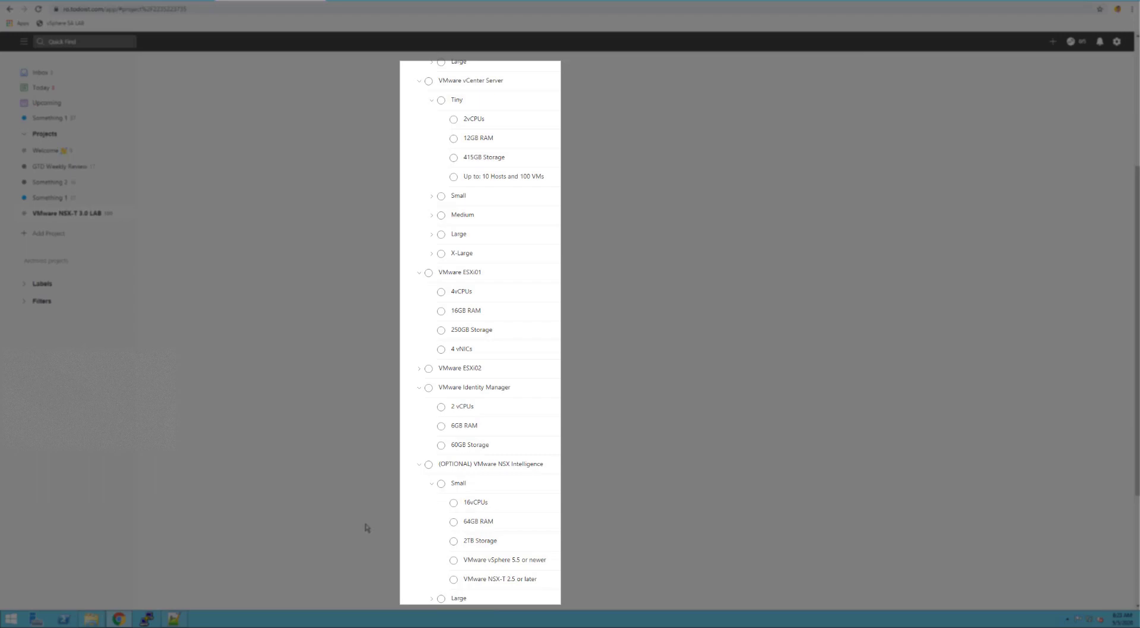
scroll(368, 528, down, 1)
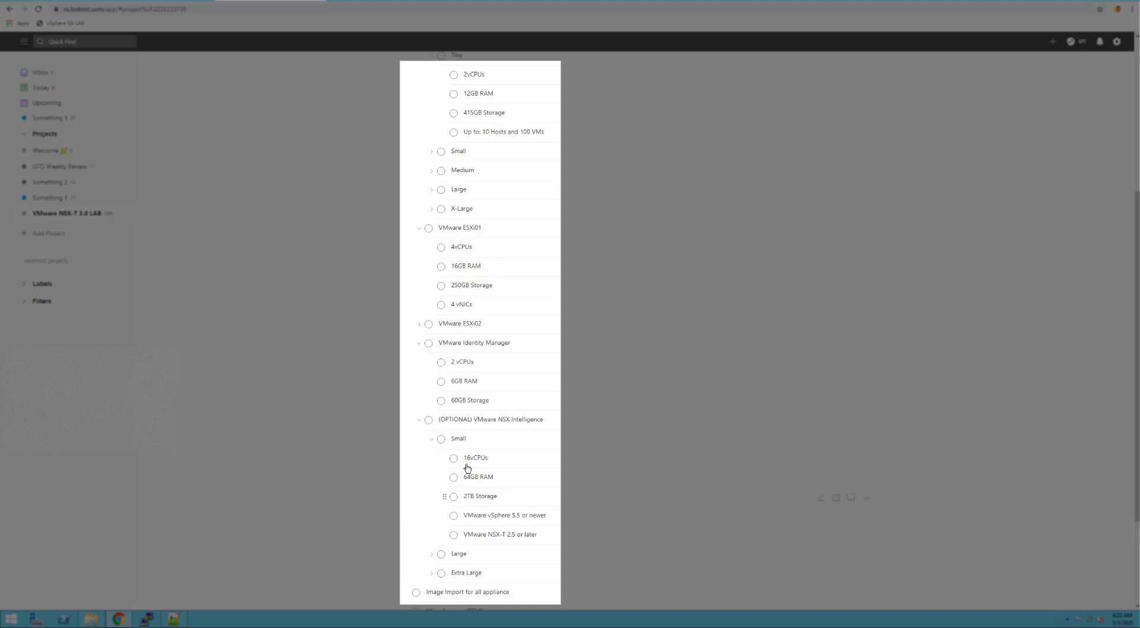
scroll(467, 468, down, 1)
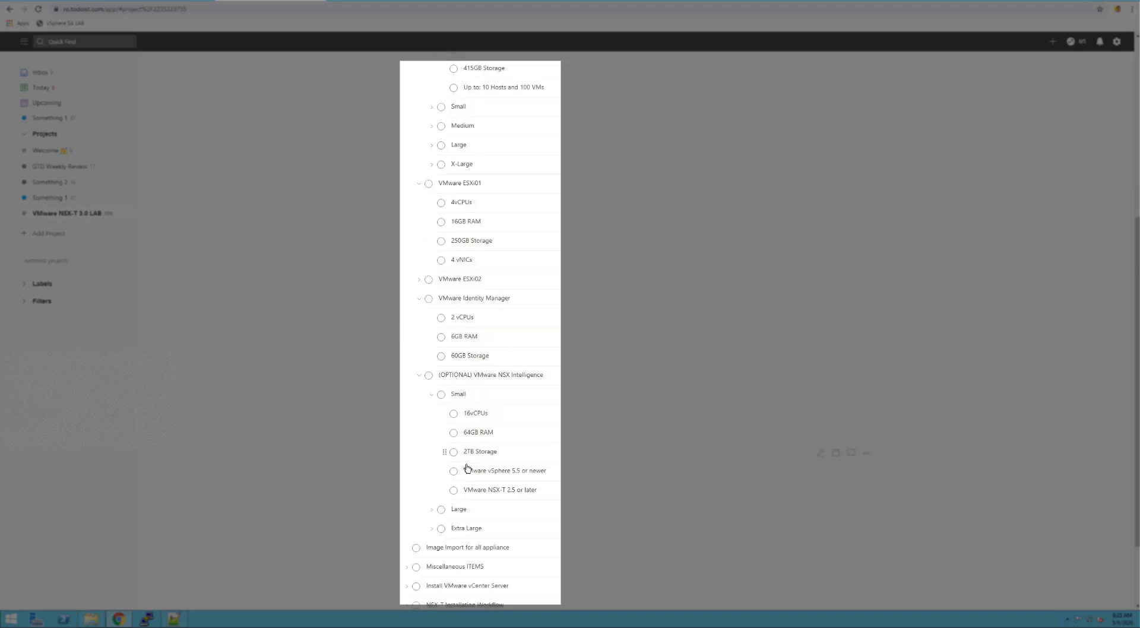
Expand the Large NSX Intelligence sizing, then collapse the (OPTIONAL) VMware NSX Intelligence task
click(433, 510)
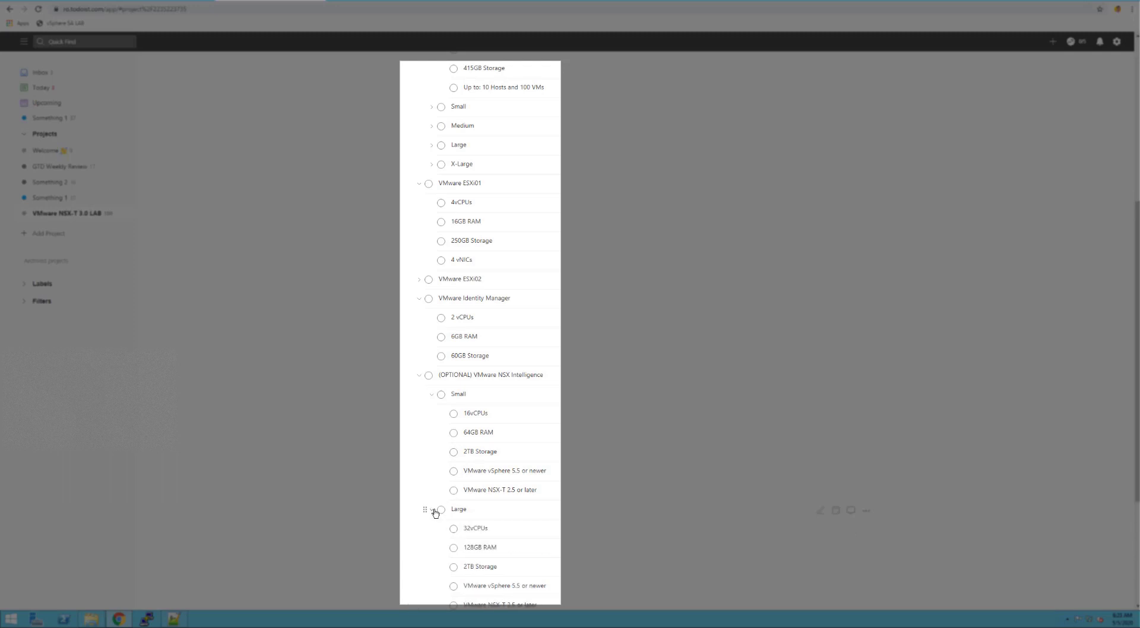
scroll(436, 513, down, 1)
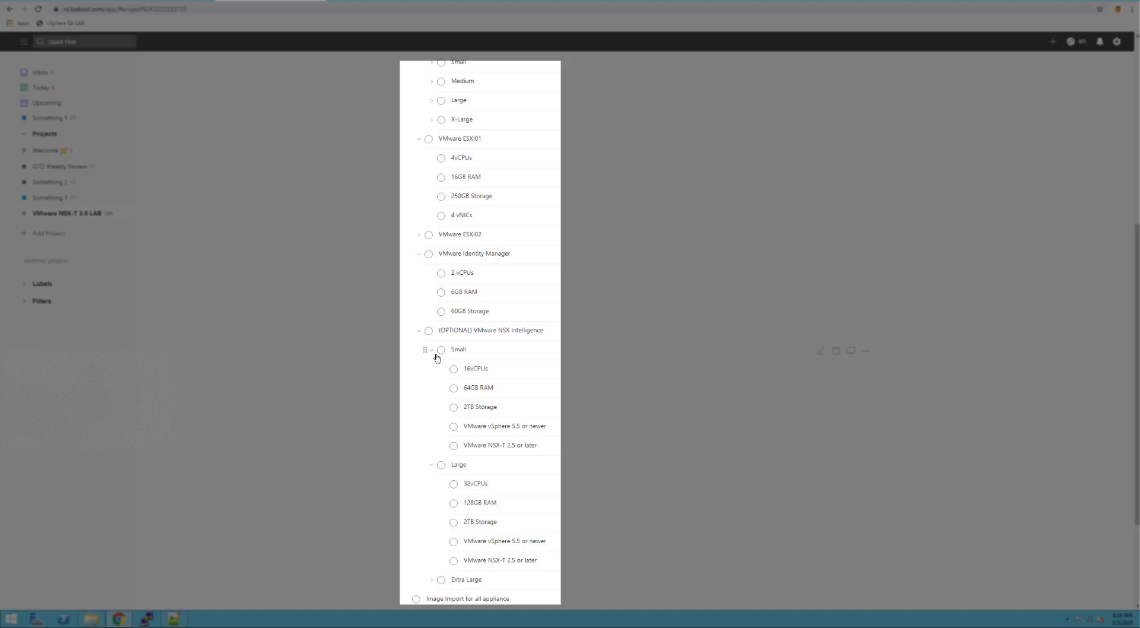
click(419, 330)
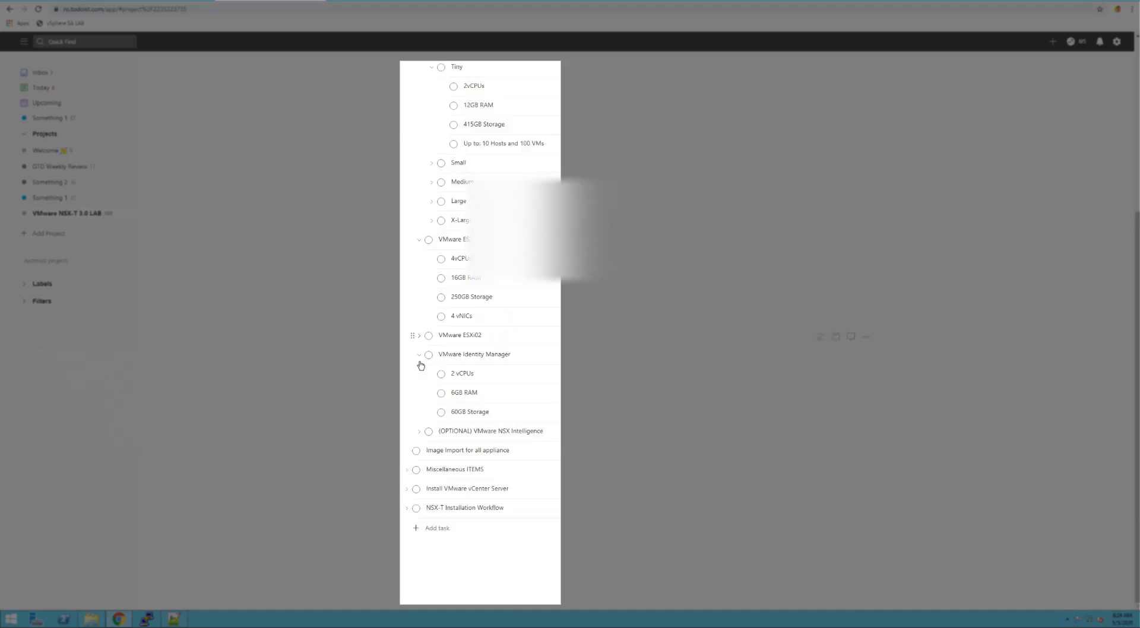
scroll(421, 365, up, 5)
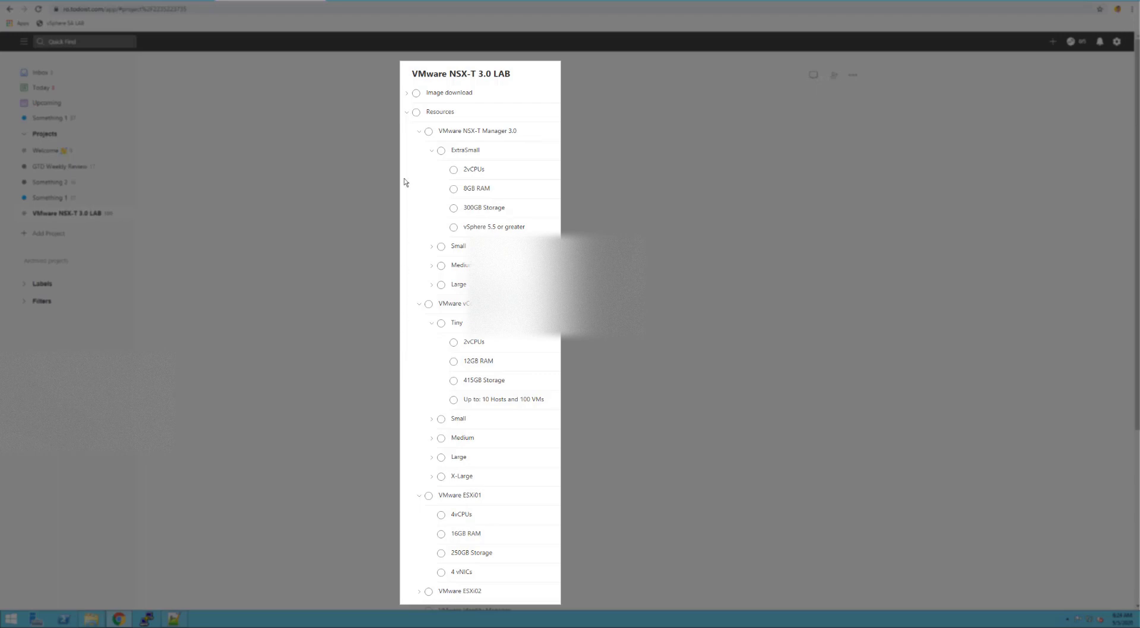
Collapse the Resources task and return to the vSphere Client's empty VMware NSX-T 3.0 folder
click(407, 112)
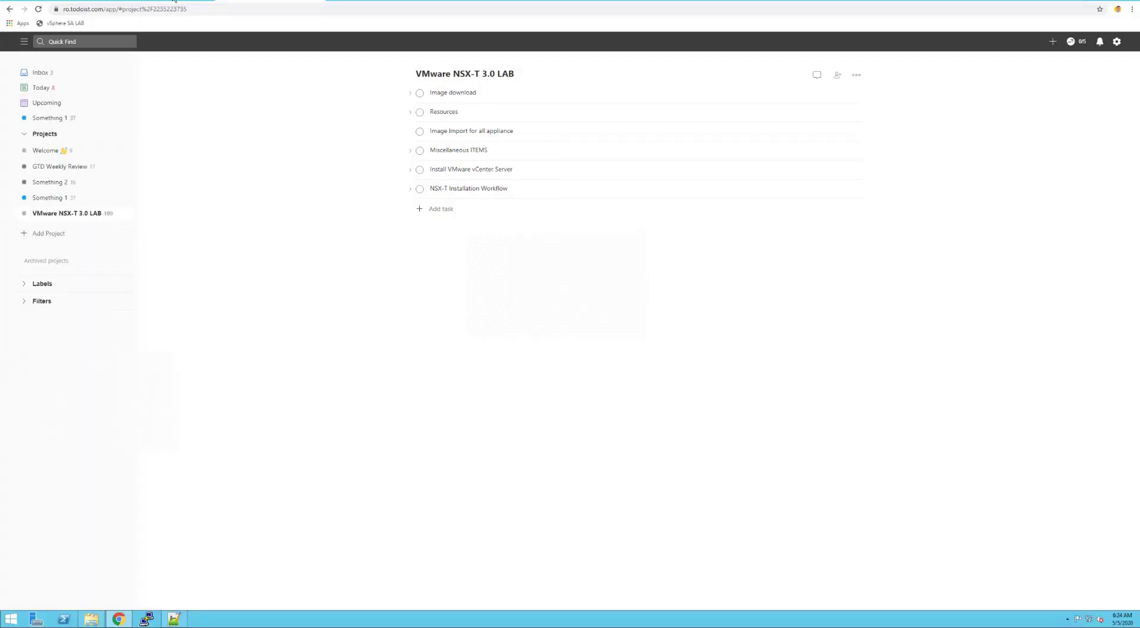
click(174, 0)
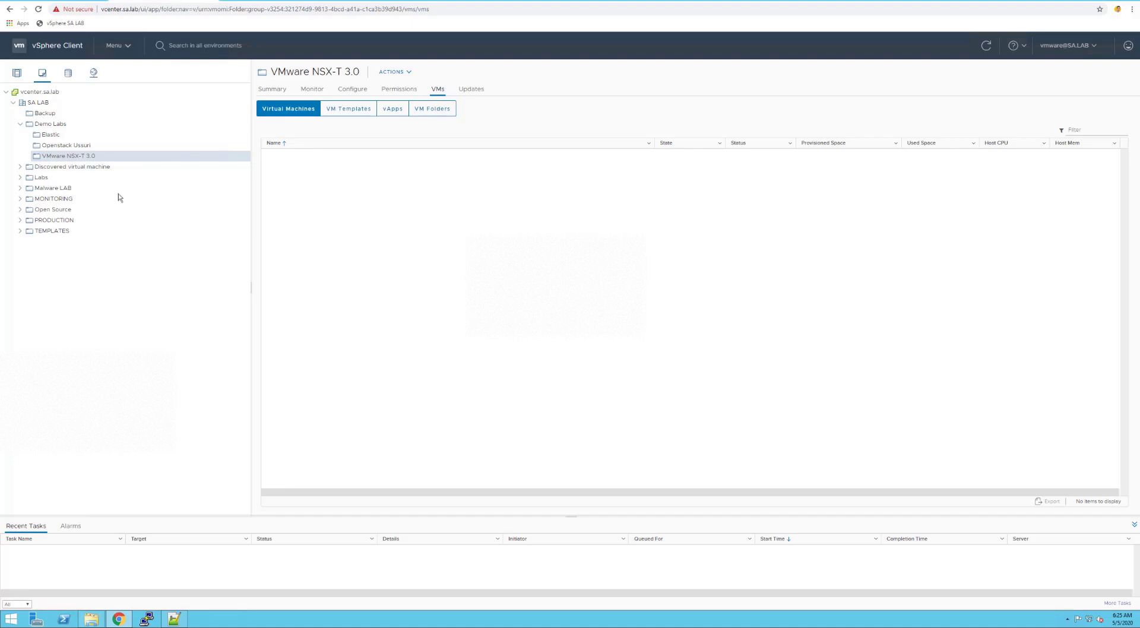
Deploy an OVF template into VMware NSX-T 3.0 from local file Nested_ESXi7.0_Appliance_Template_v1.ova
right_click(86, 160)
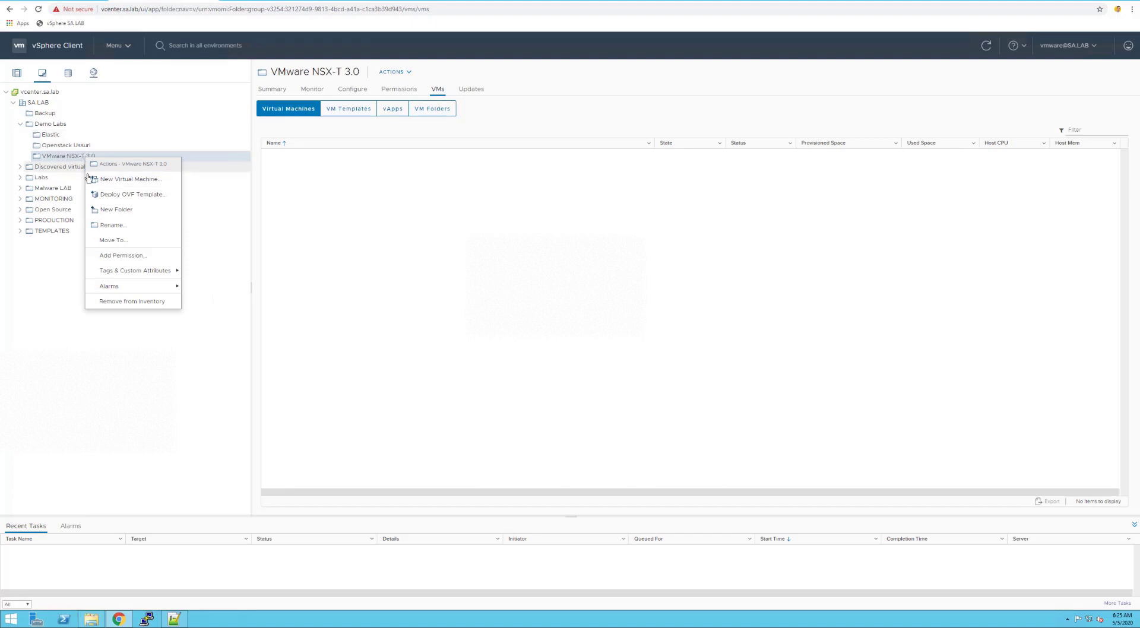
click(107, 196)
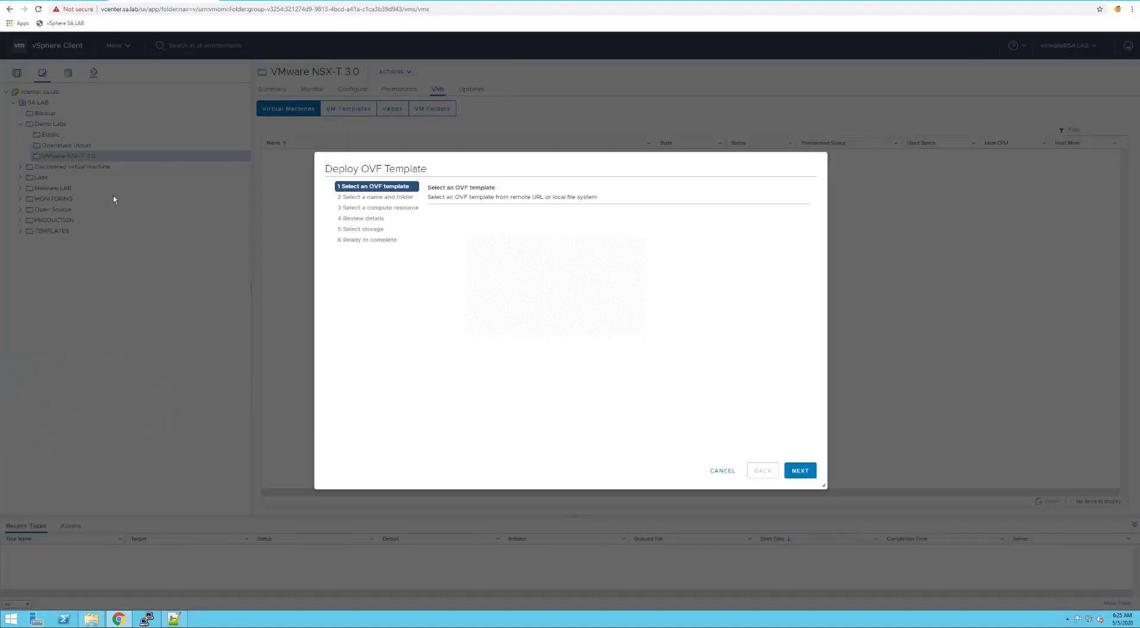
click(447, 266)
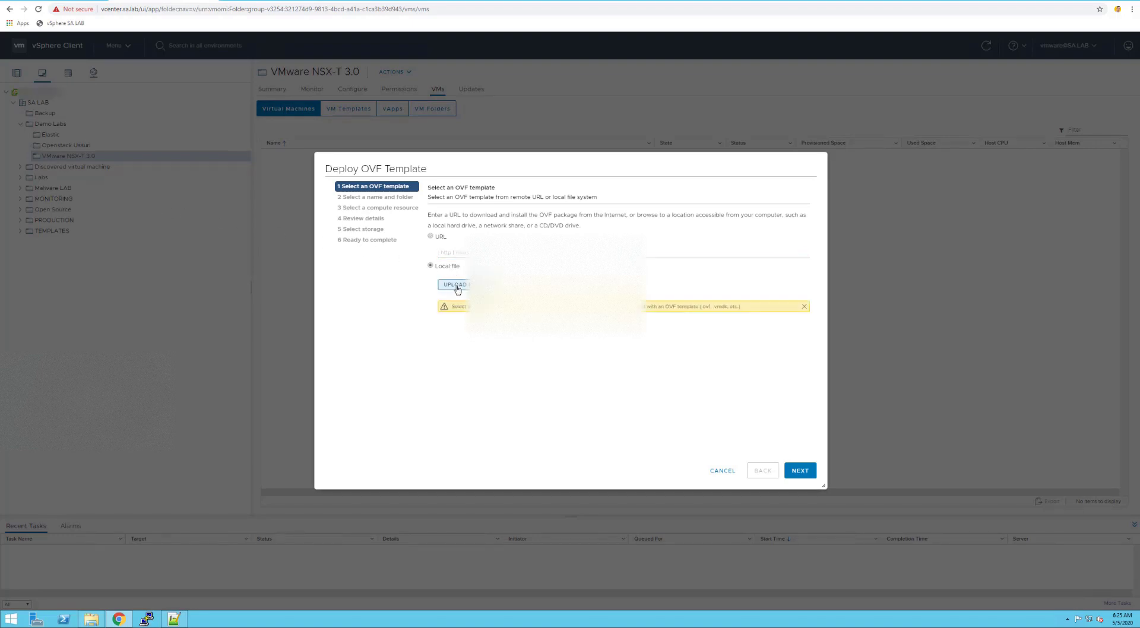
click(454, 284)
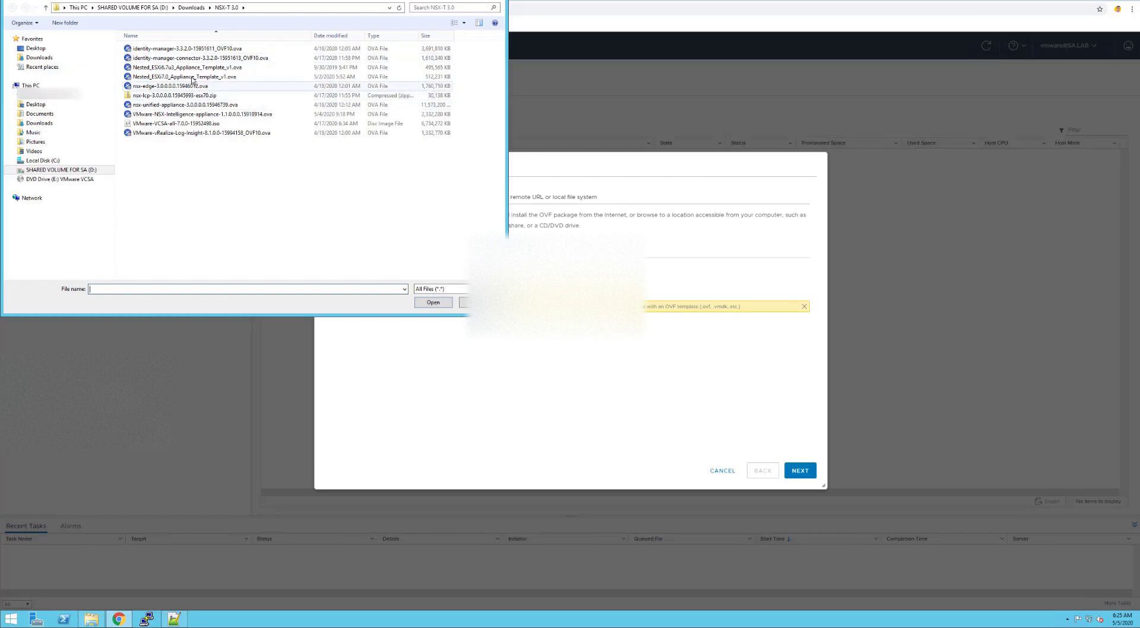
click(192, 77)
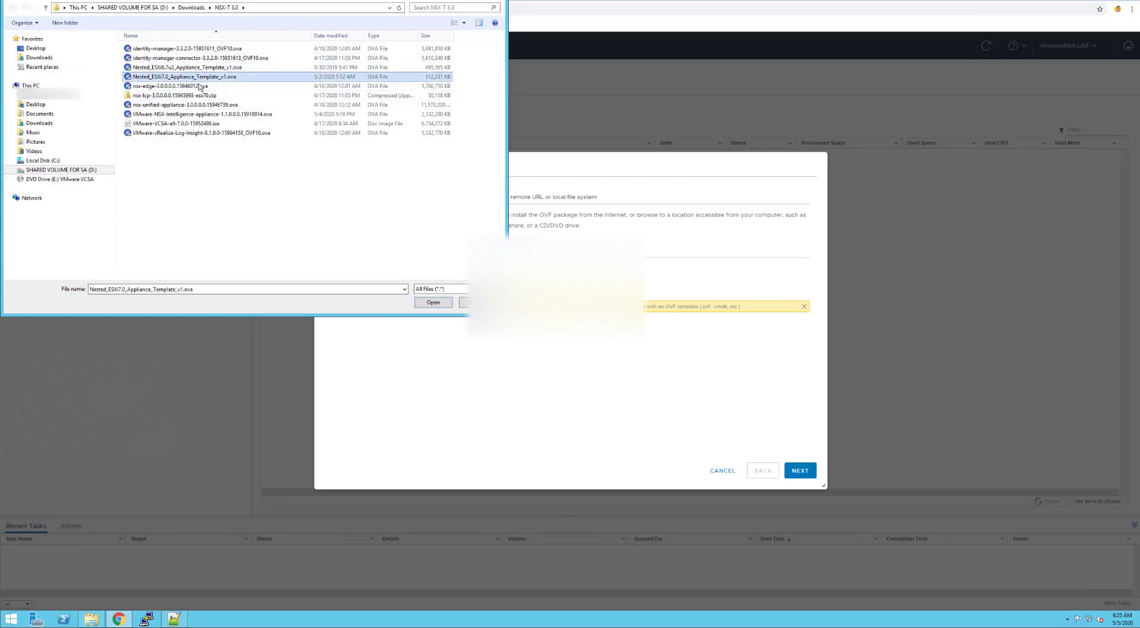
click(442, 305)
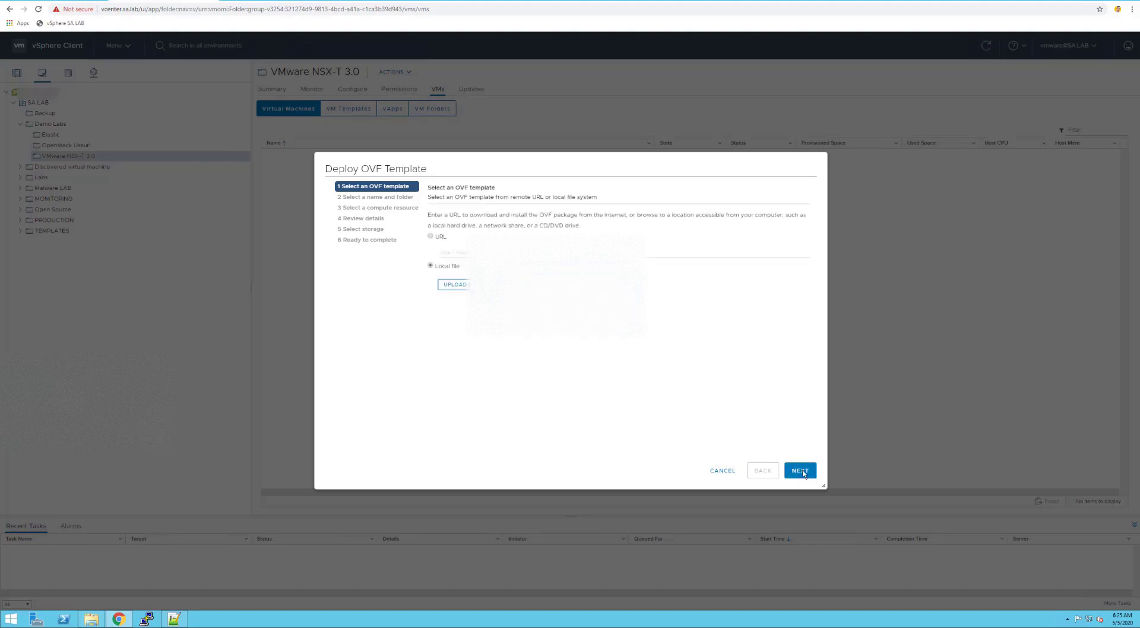
click(802, 471)
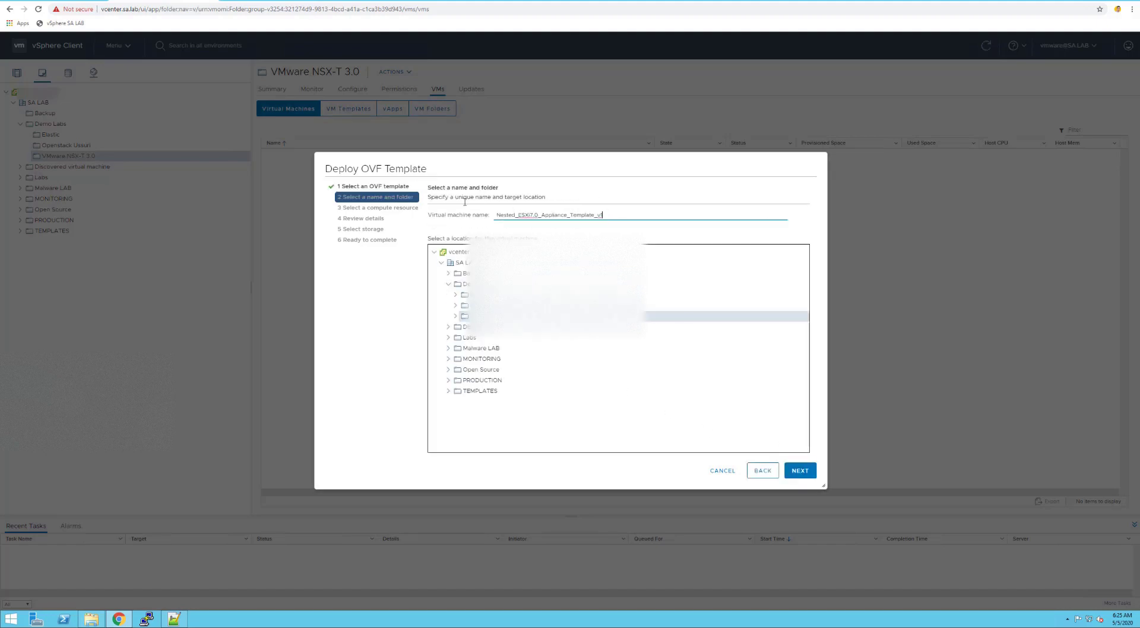
Name the new virtual machine lab-nsxtesxi01 in the OVF wizard
key(ctrl+a)
key(BackSpace)
text(lab-)
text(nsxtesxi-1.sa)
key(BackSpace)
text(01.sa.la)
click(800, 470)
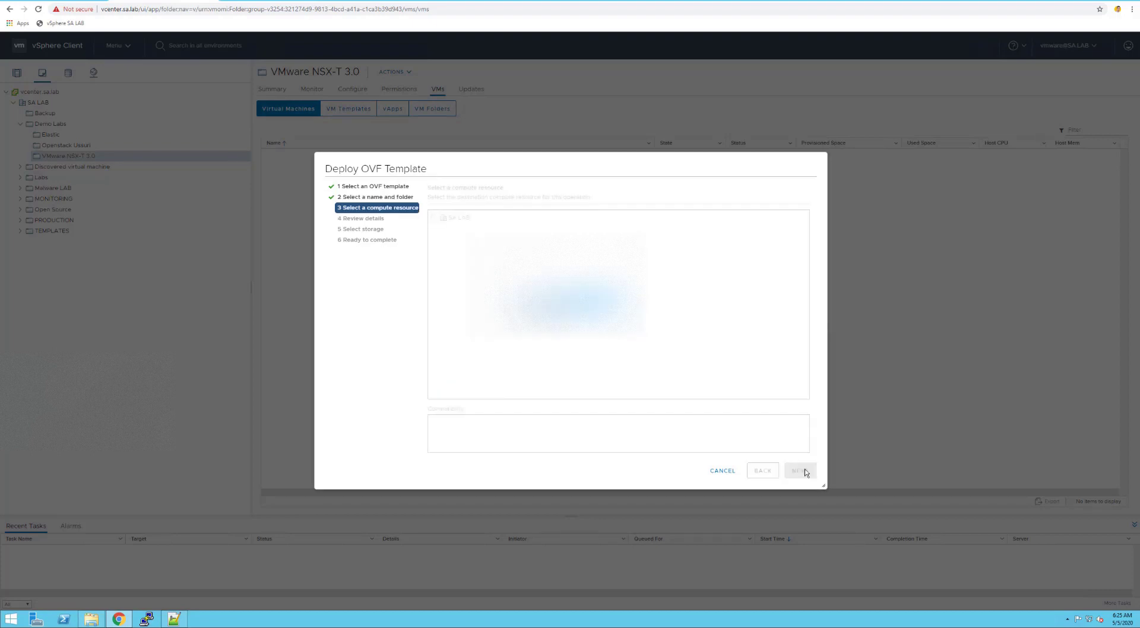
Place the VM on Bucharest Datacenter's first host and accept the review details (533.6 MB thin, 16.0 GB thick)
click(441, 228)
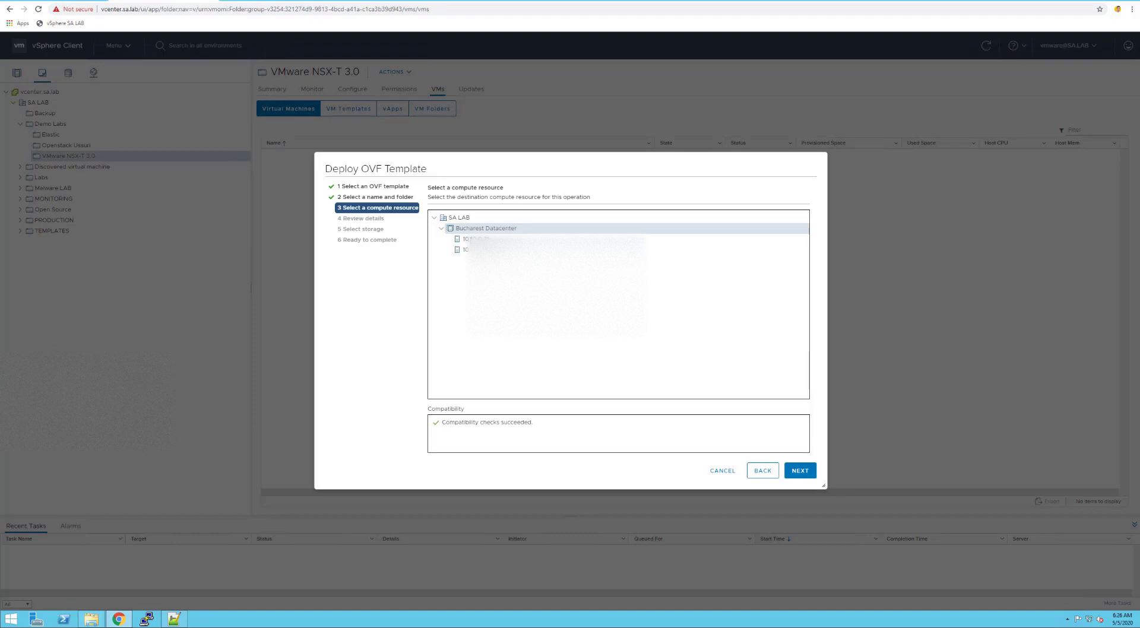
click(469, 238)
click(802, 470)
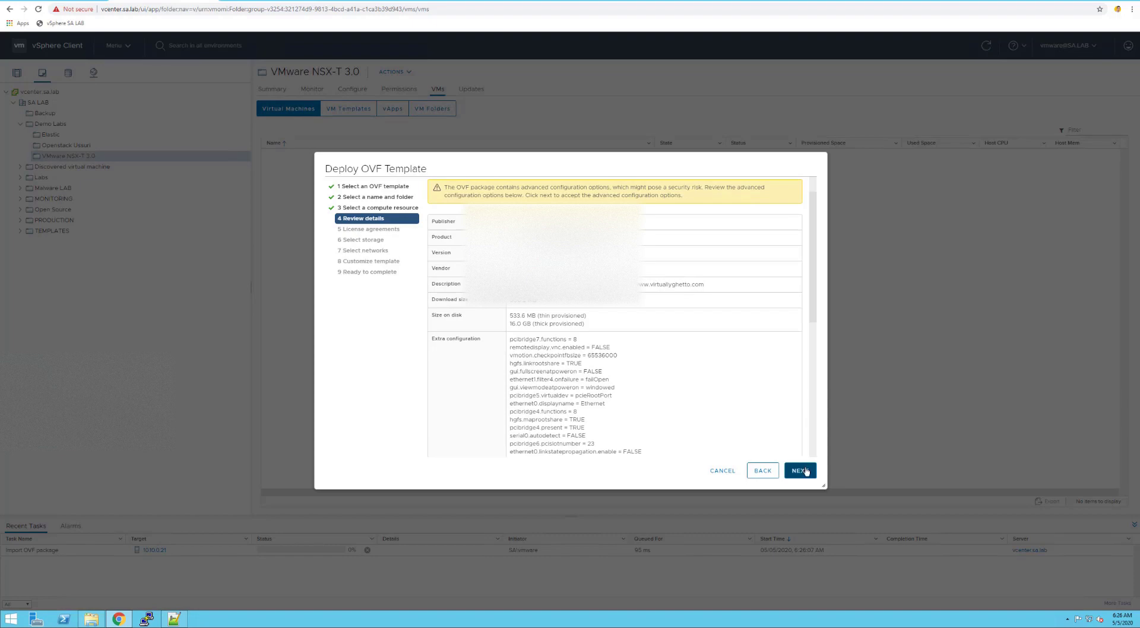
scroll(770, 368, down, 5)
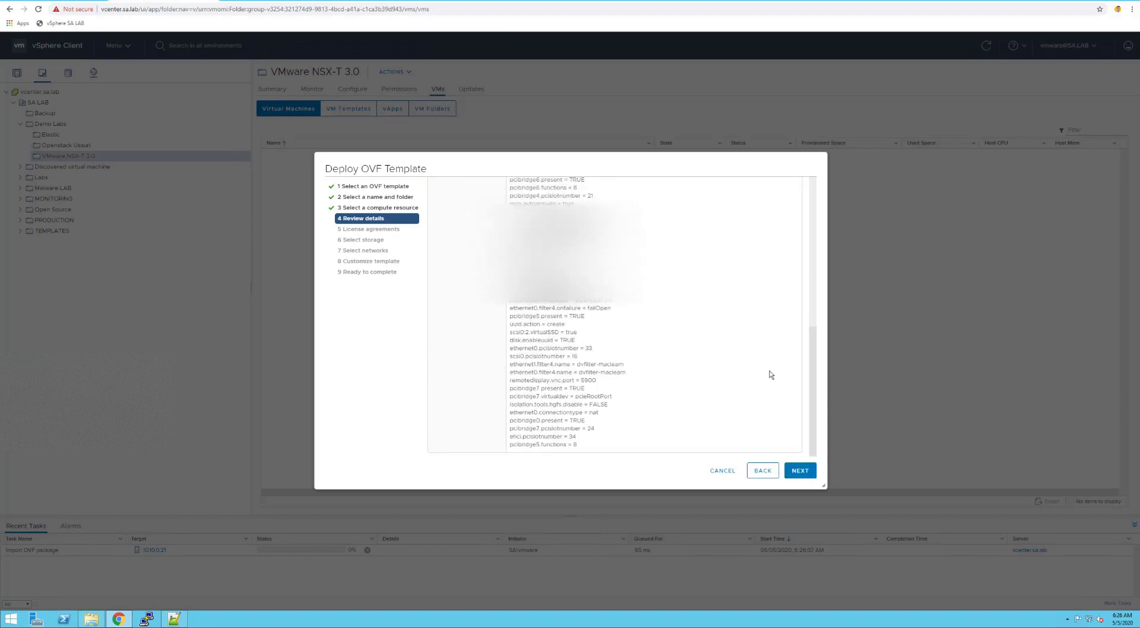
click(797, 474)
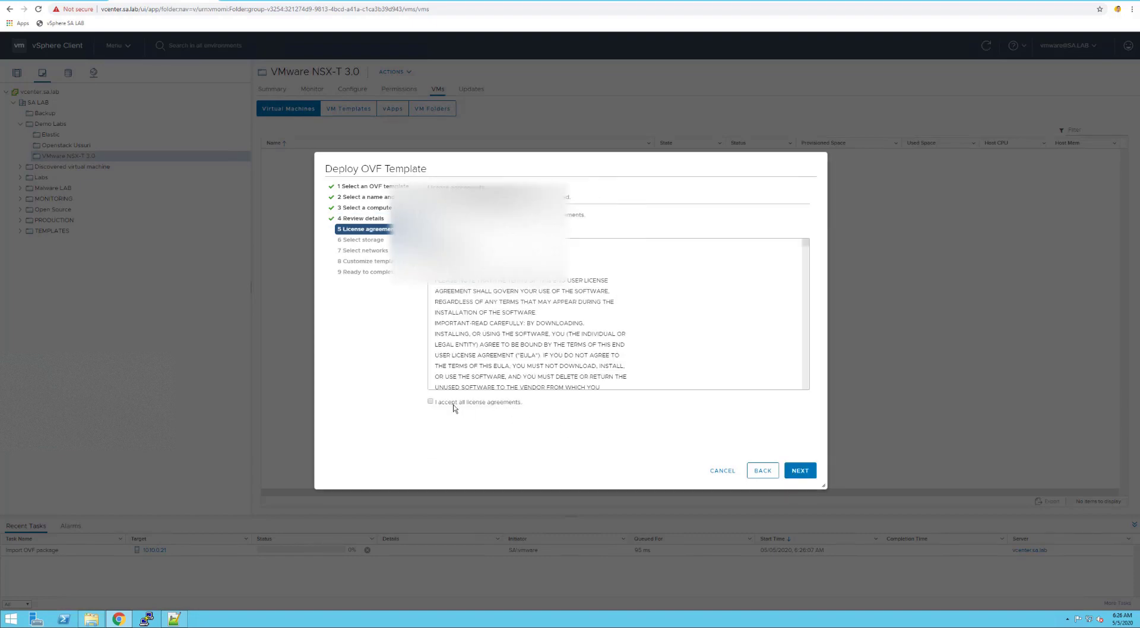
Accept the license agreements and store the VM thin-provisioned on raid0_datastore_g8
click(455, 407)
click(800, 474)
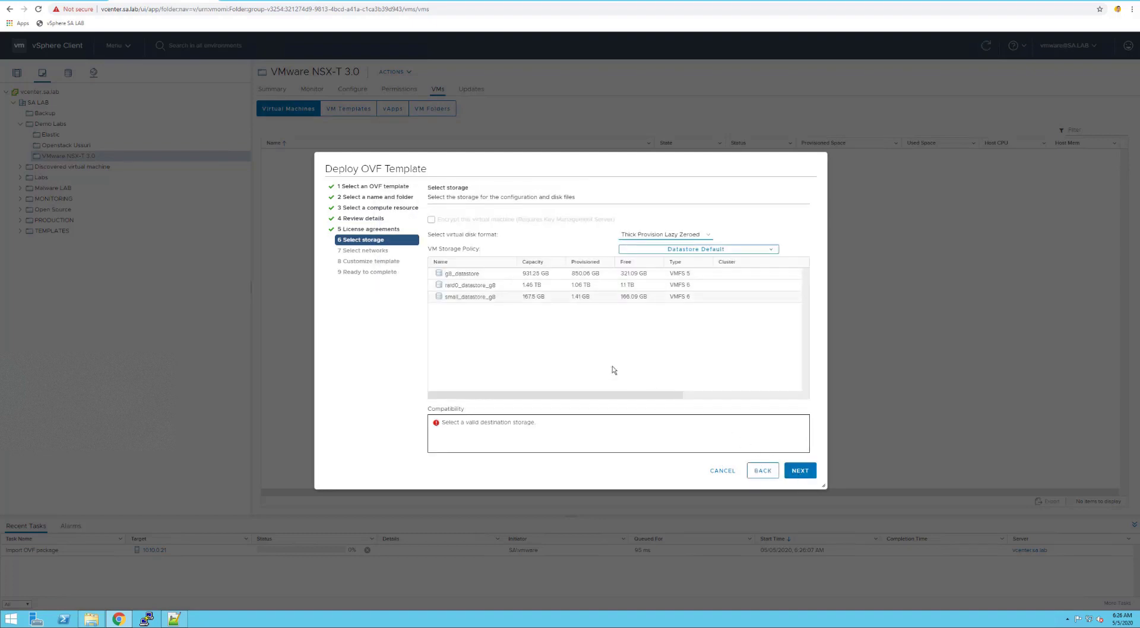
click(468, 285)
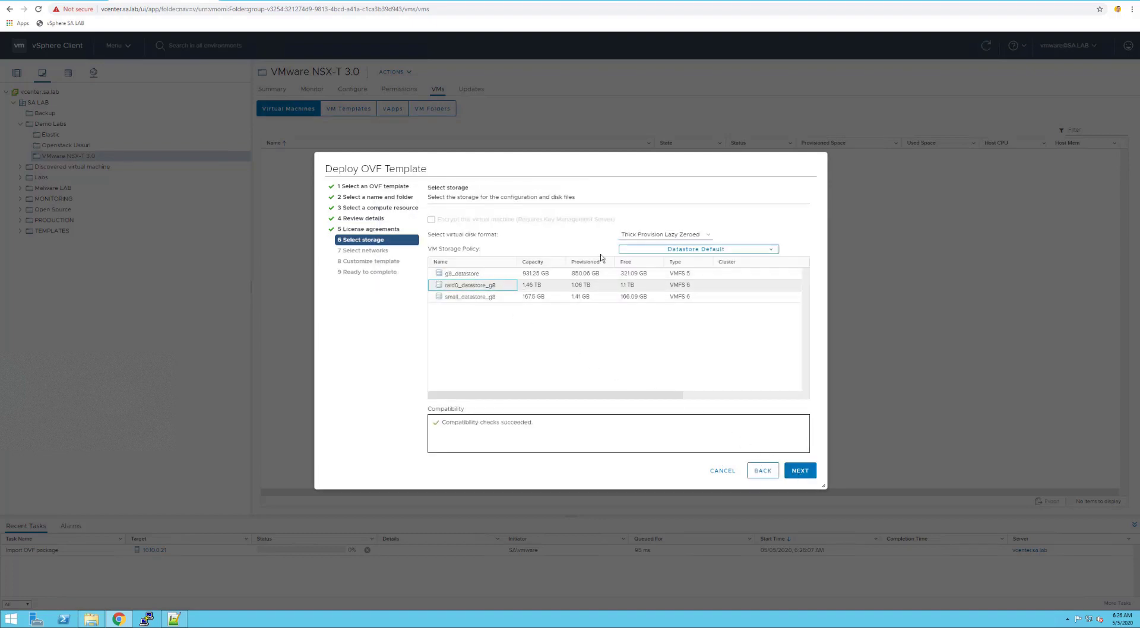
click(684, 236)
click(678, 264)
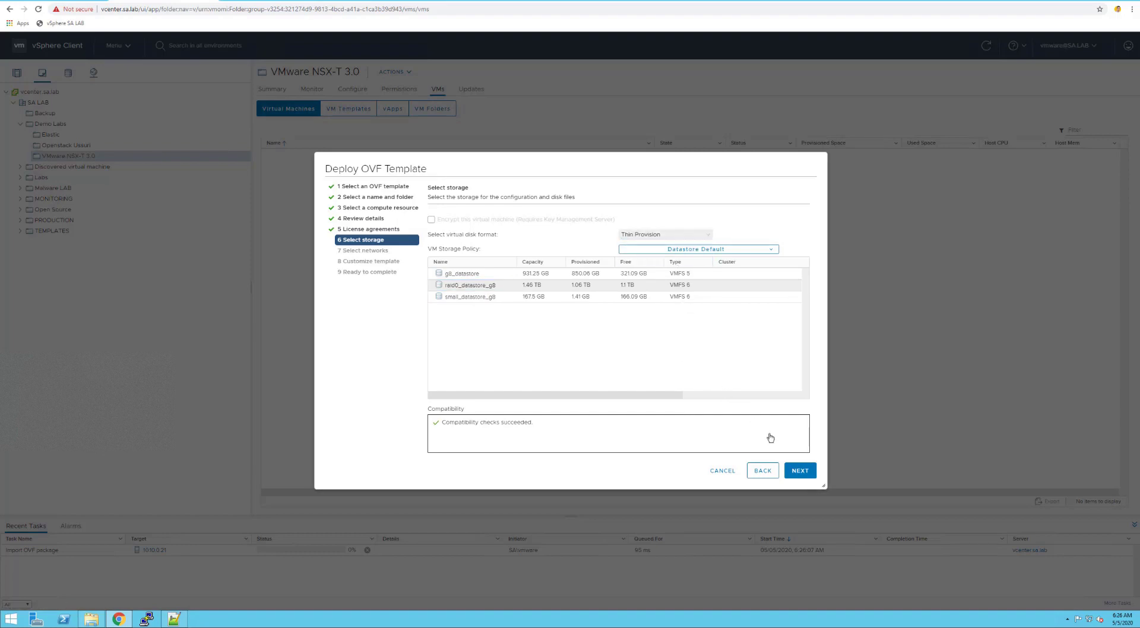
Map VM Network to the NSX-vSwitch destination network
click(811, 475)
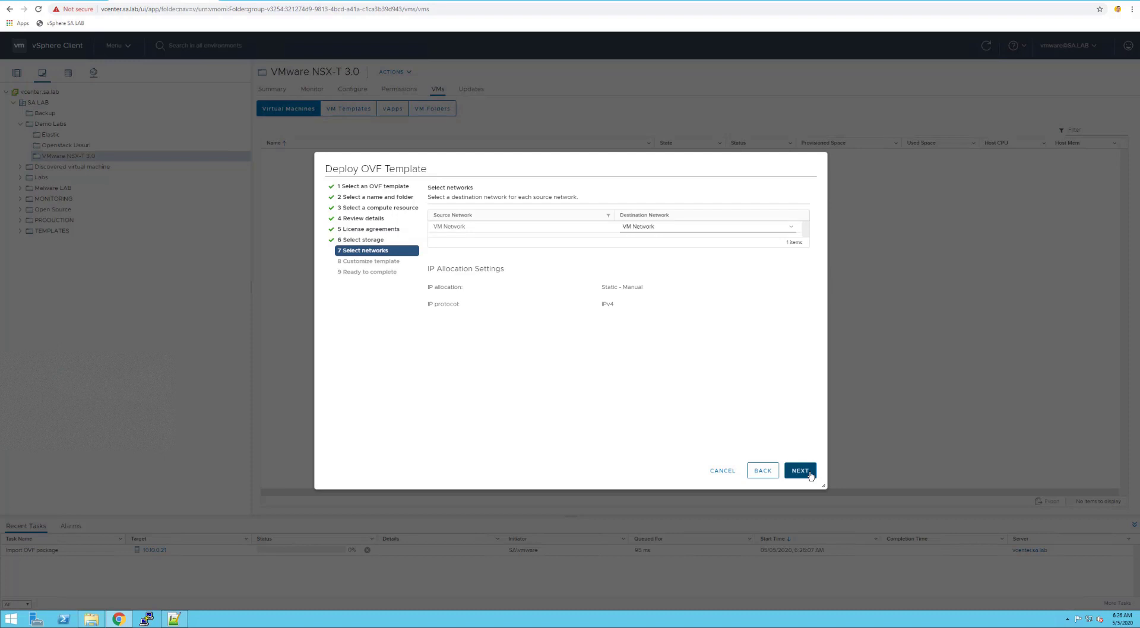
click(688, 226)
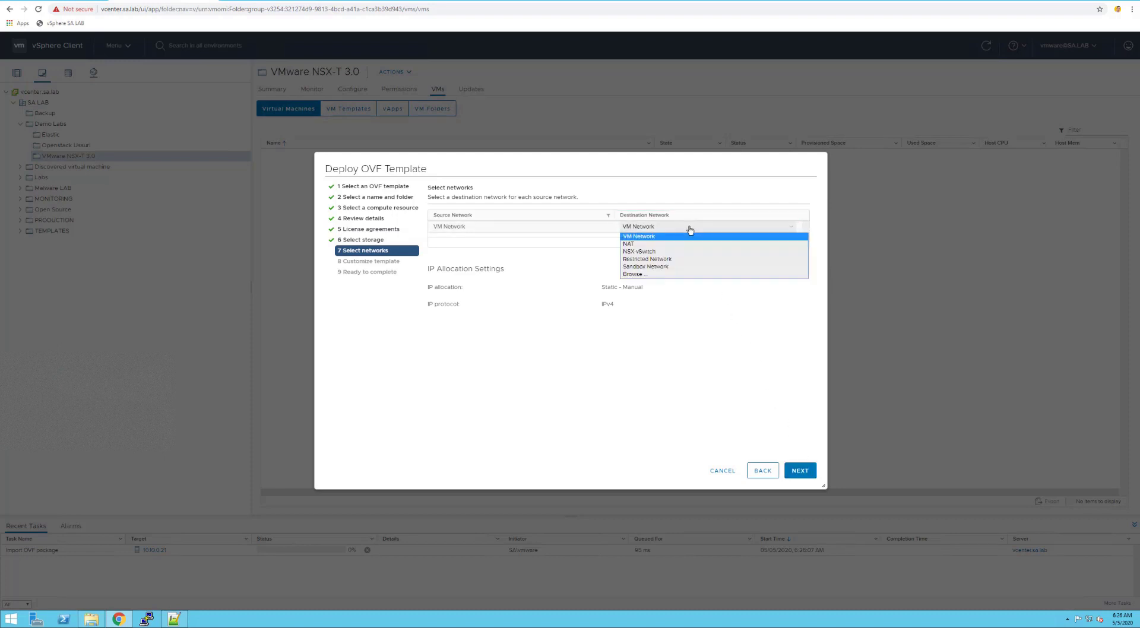
click(684, 252)
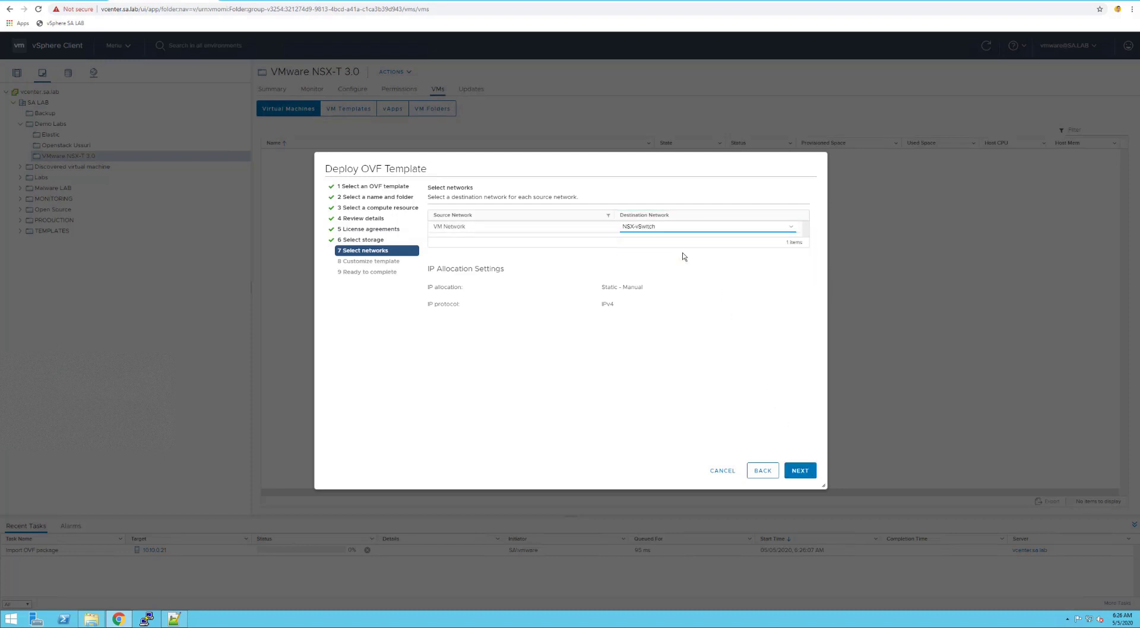
Enter ESXi hostname lab-nsxtesxi01.sa.lab and IP address 10.10.0.111 in the template
click(806, 476)
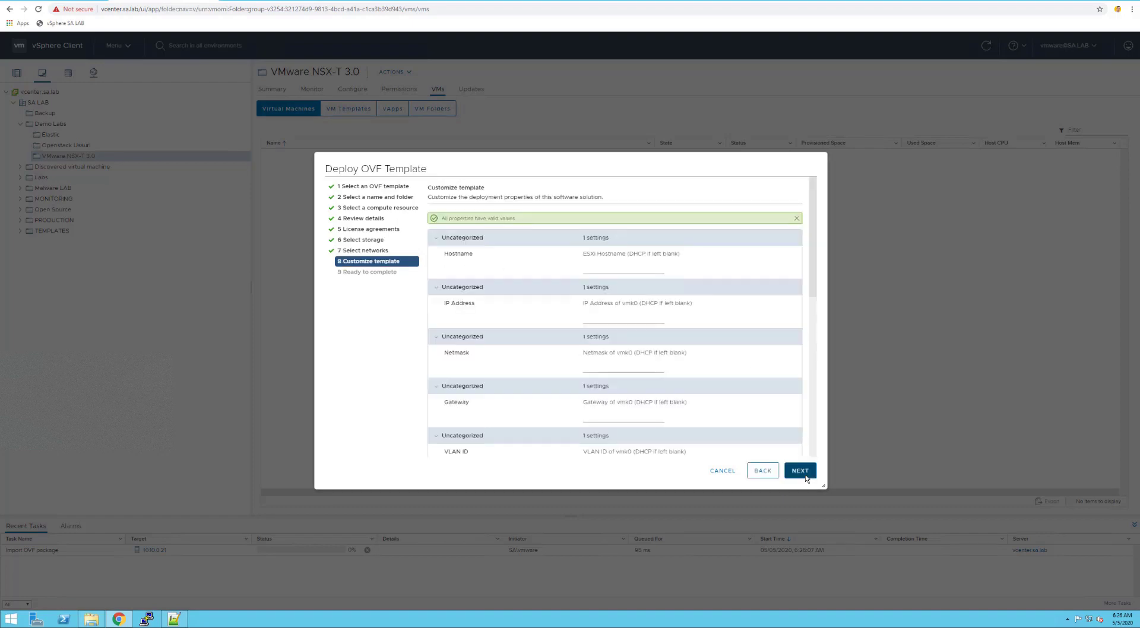
click(611, 272)
text(lab-)
text(nsxtedxi01.sa.lab)
key(Tab)
key(Tab)
text(10.10.0.1)
Fill in netmask 255.255.255.0, gateway 10.10.0.1 and DNS server 10.10.30
key(Tab)
click(613, 367)
text(255.255.255.0)
key(Tab)
click(620, 367)
click(635, 415)
text(10.)
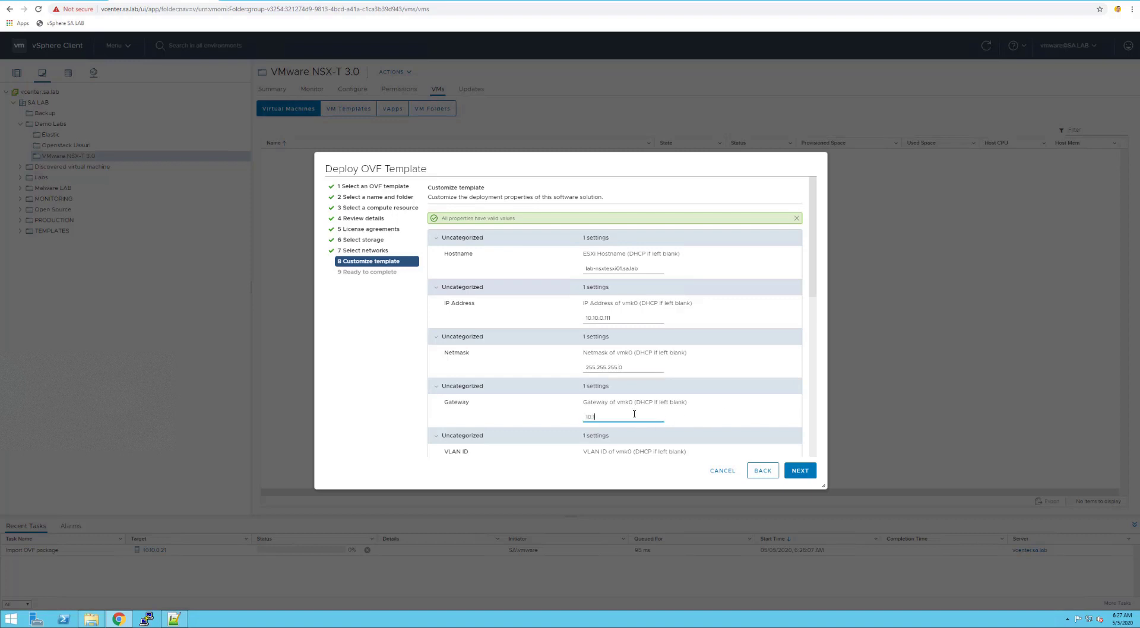
text(10.0)
scroll(634, 414, down, 2)
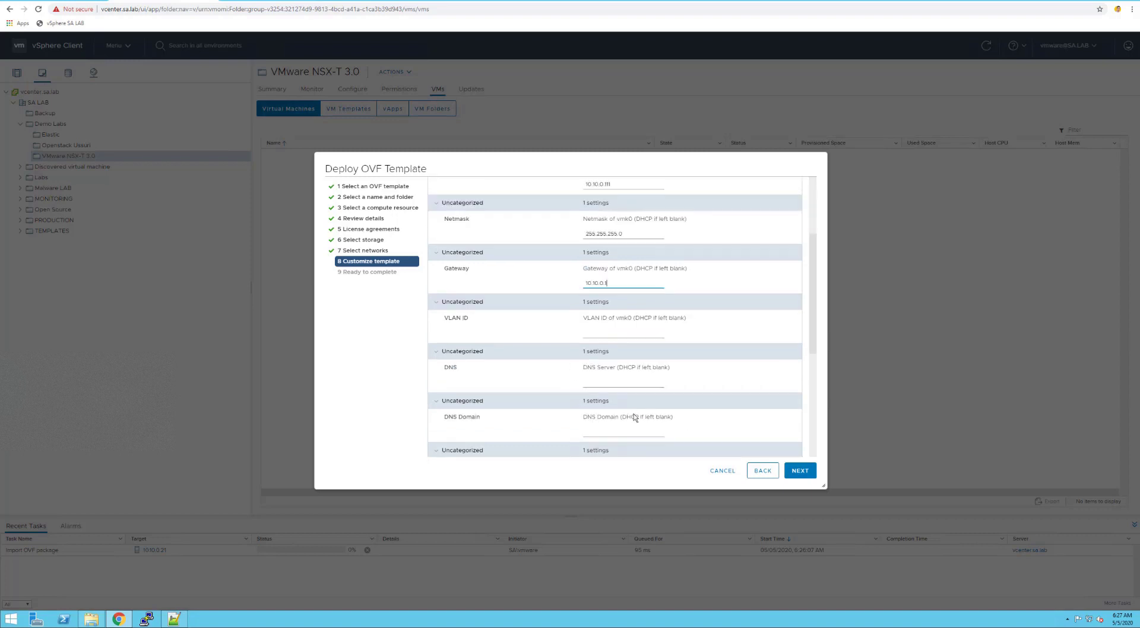
click(618, 379)
text(10.10.30)
click(616, 430)
Set the DNS domain to sa.lab and clear the Syslog Server value
text(sa.lab)
scroll(616, 432, down, 3)
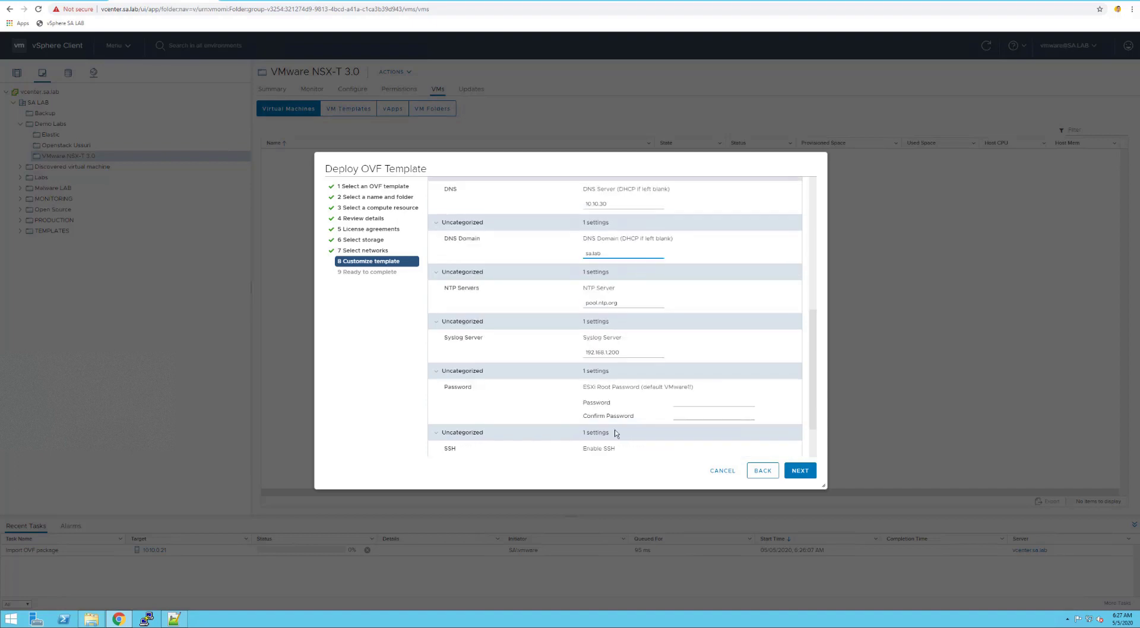
click(469, 338)
key(BackSpace)
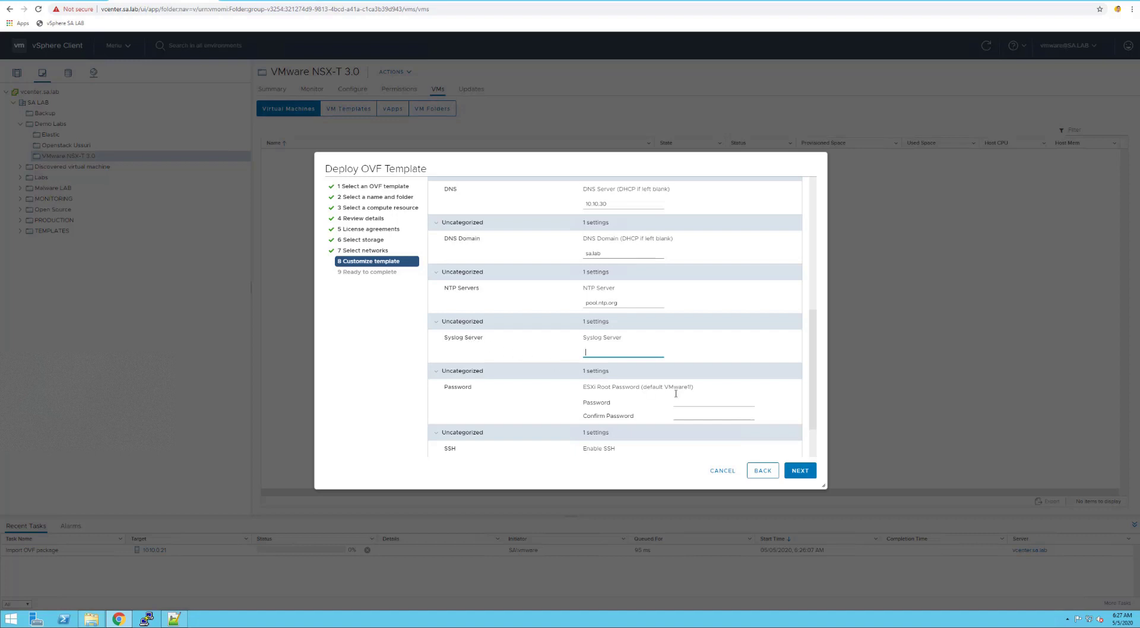
Enter and confirm the ESXi root password, clear Enable SSH, and advance to review
click(696, 399)
drag(665, 387, 695, 391)
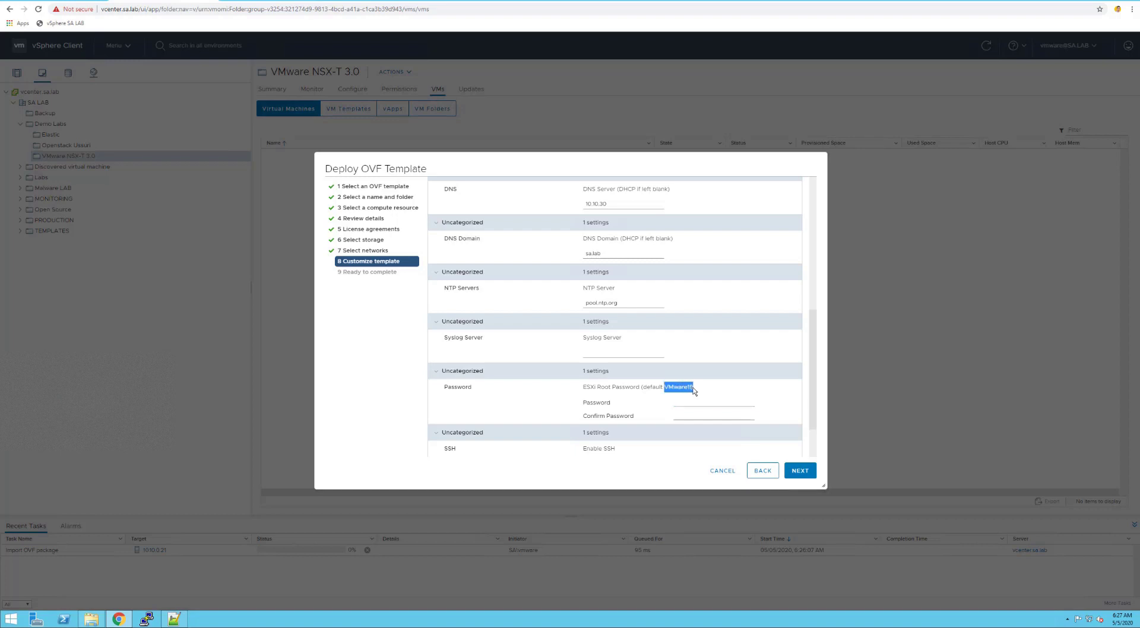
click(691, 396)
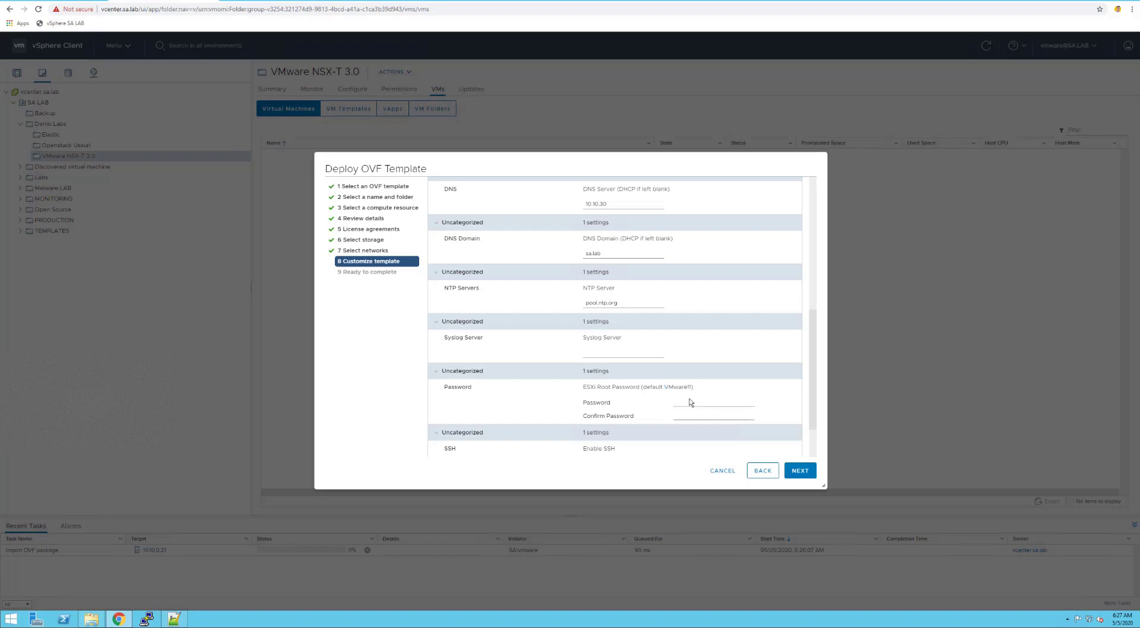
click(688, 403)
text(VMware)
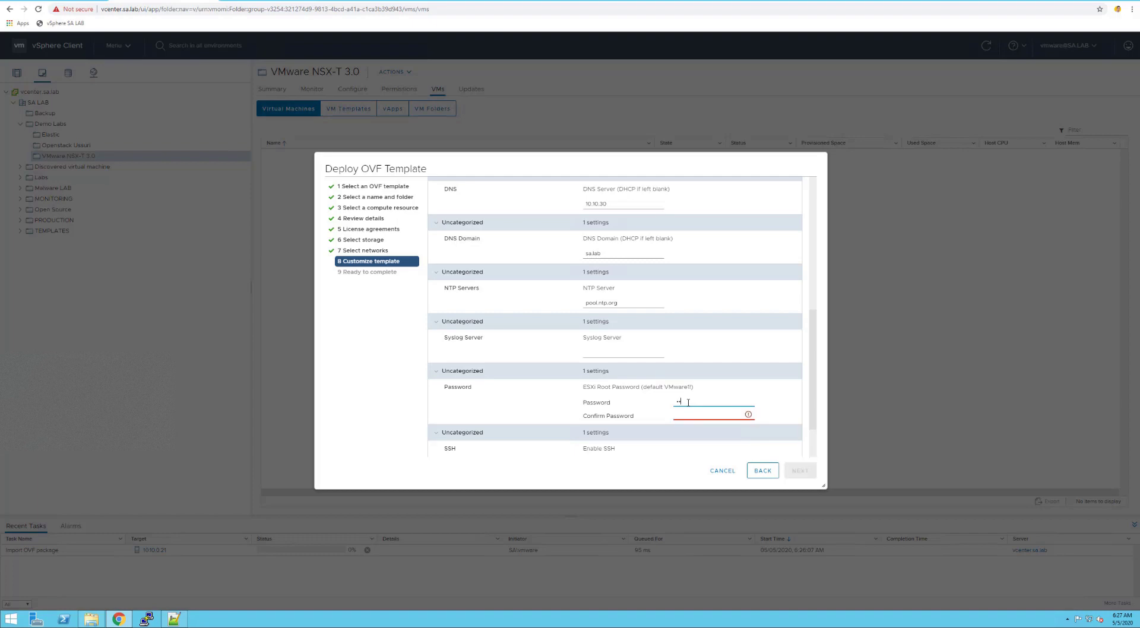
key(Tab)
text(VMwar)
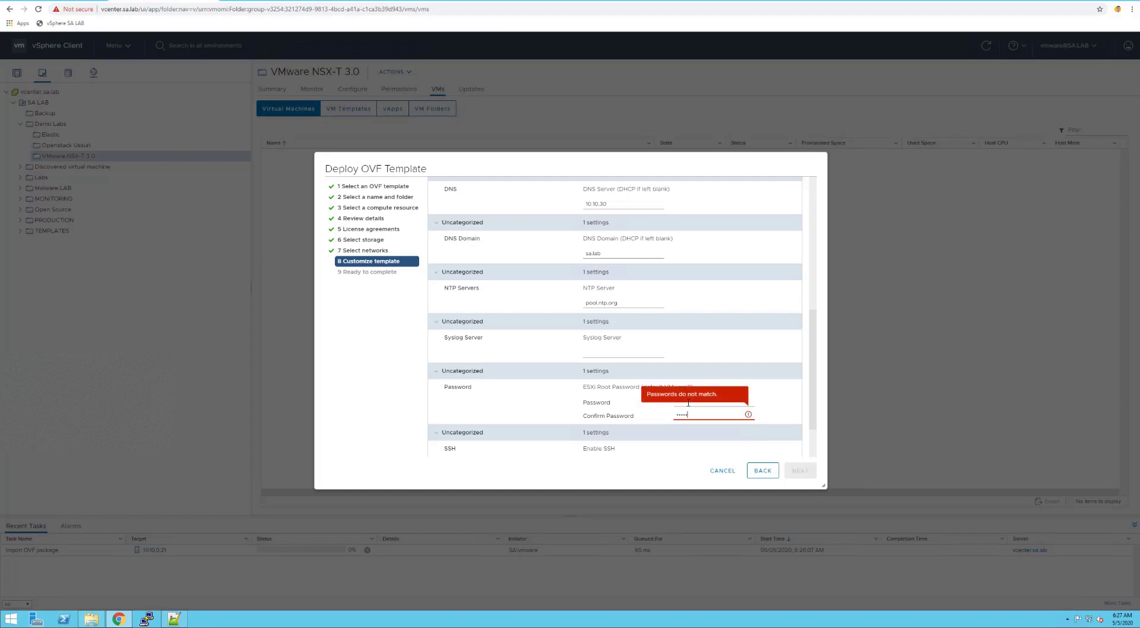
text(e1!)
scroll(723, 401, down, 1)
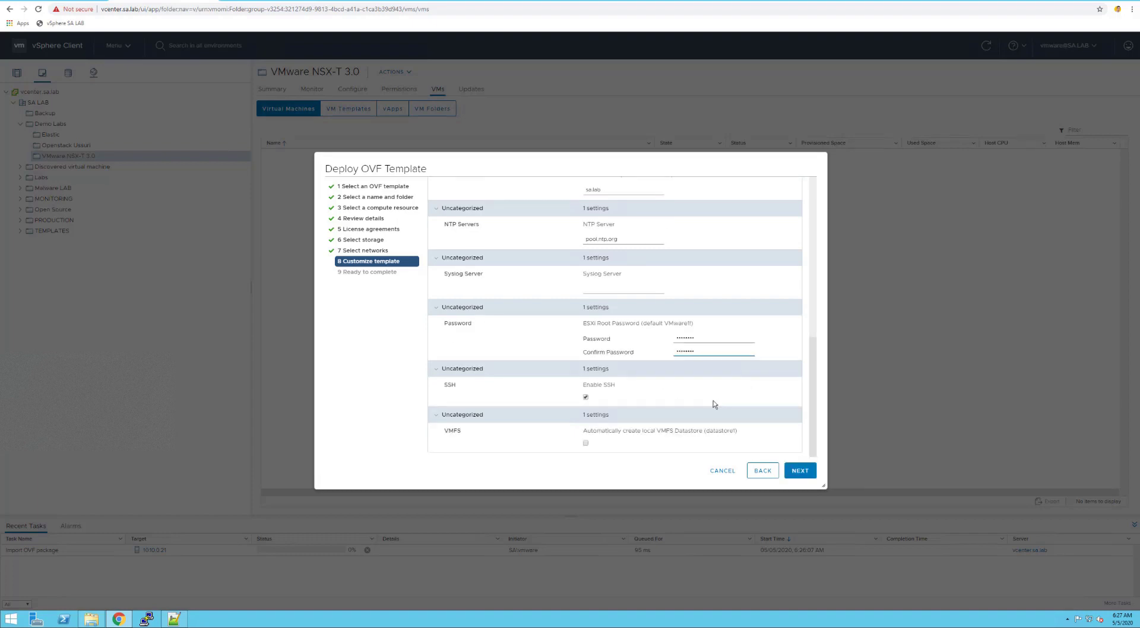
click(585, 396)
click(800, 471)
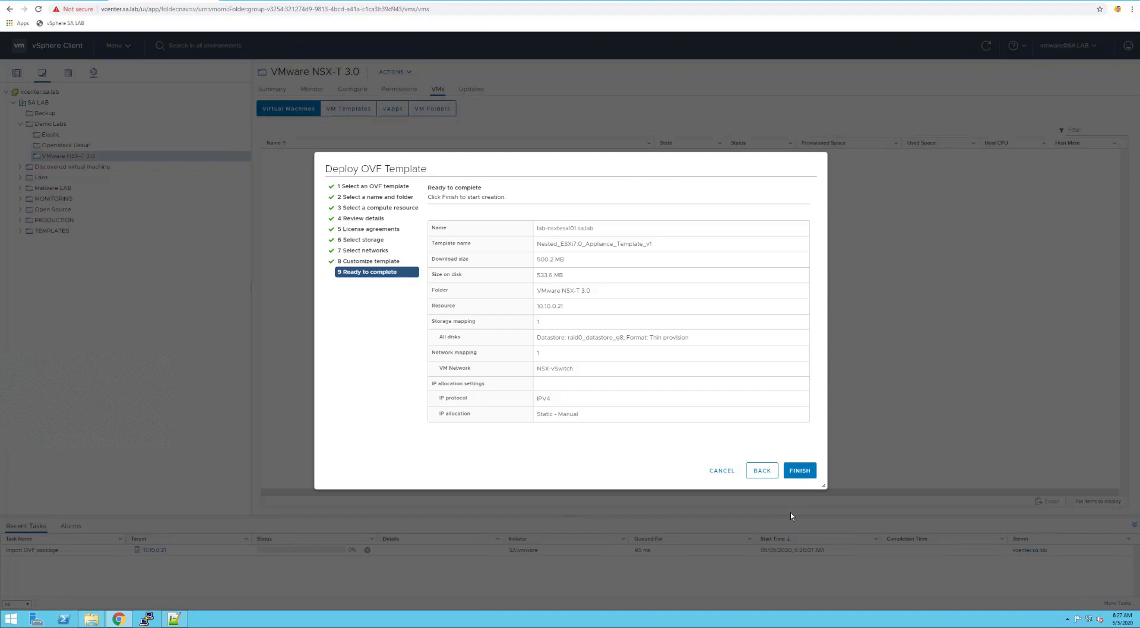
Finish the deployment so lab-nsxtesxi01 and lab-nsxtesxi02 appear in the VMware NSX-T 3.0 folder
click(798, 472)
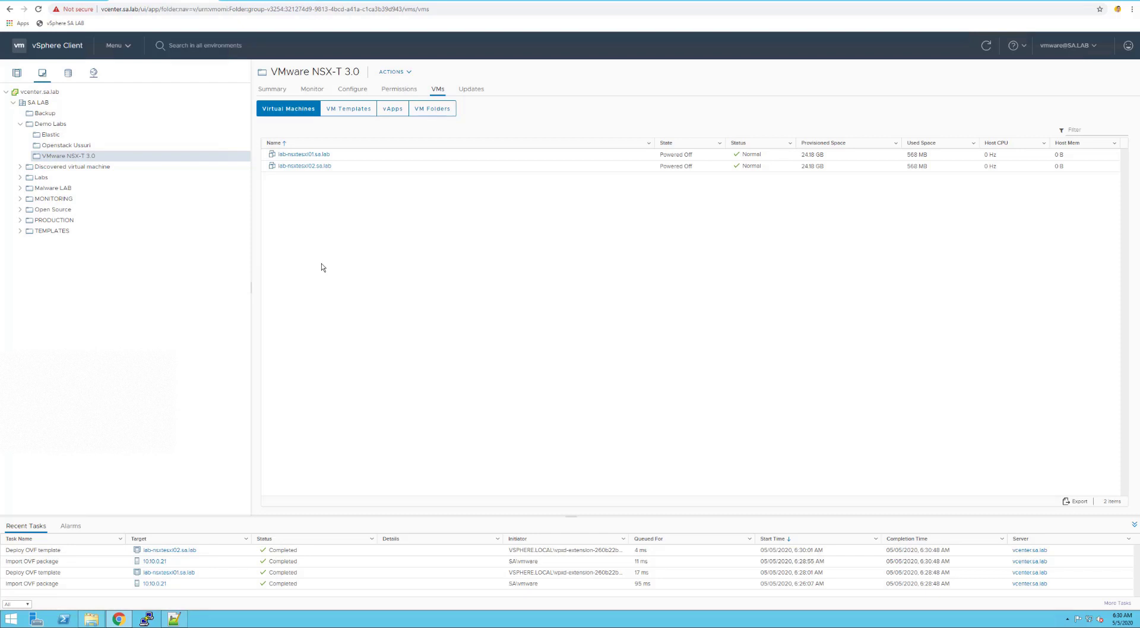
Give lab-nsxtesxi01 4 CPUs in its Edit Settings
right_click(296, 156)
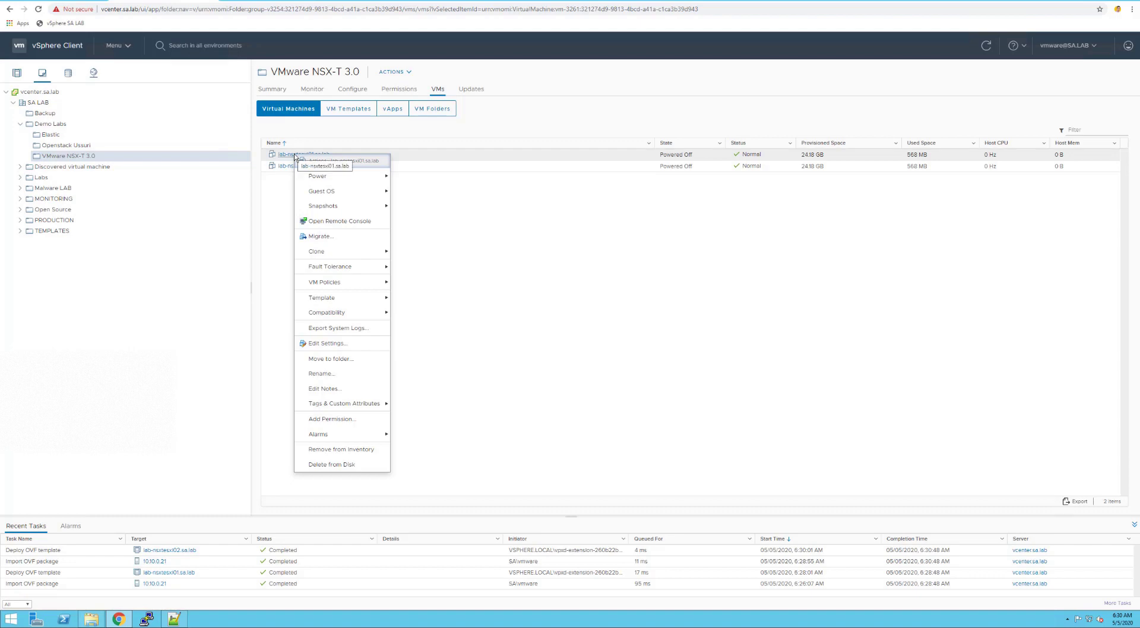
click(328, 343)
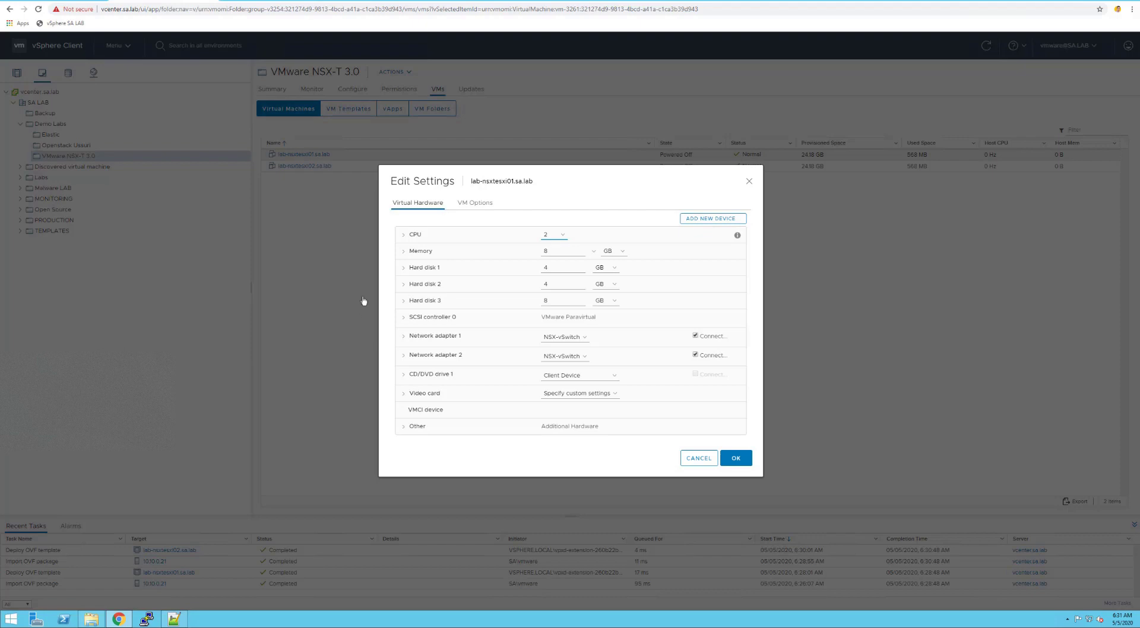
click(403, 236)
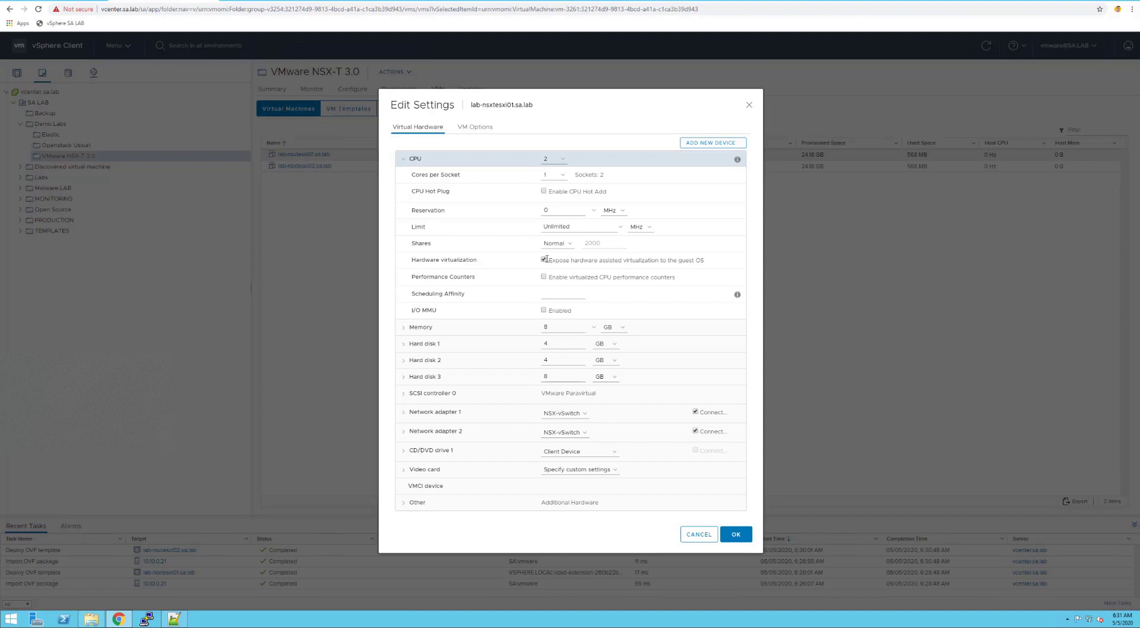
click(562, 159)
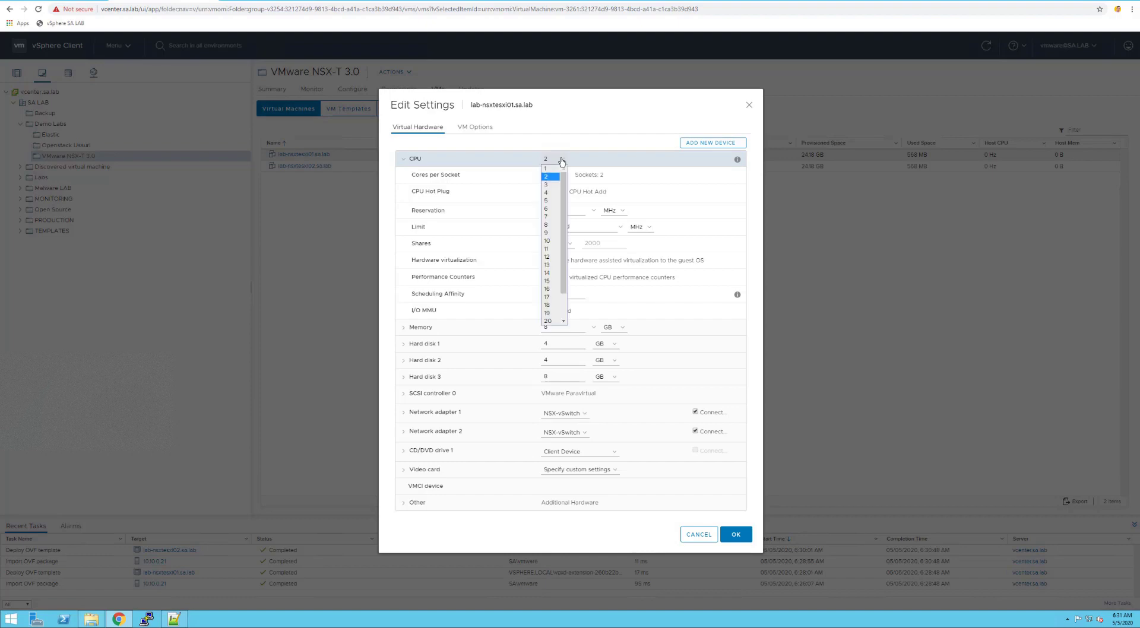
click(553, 193)
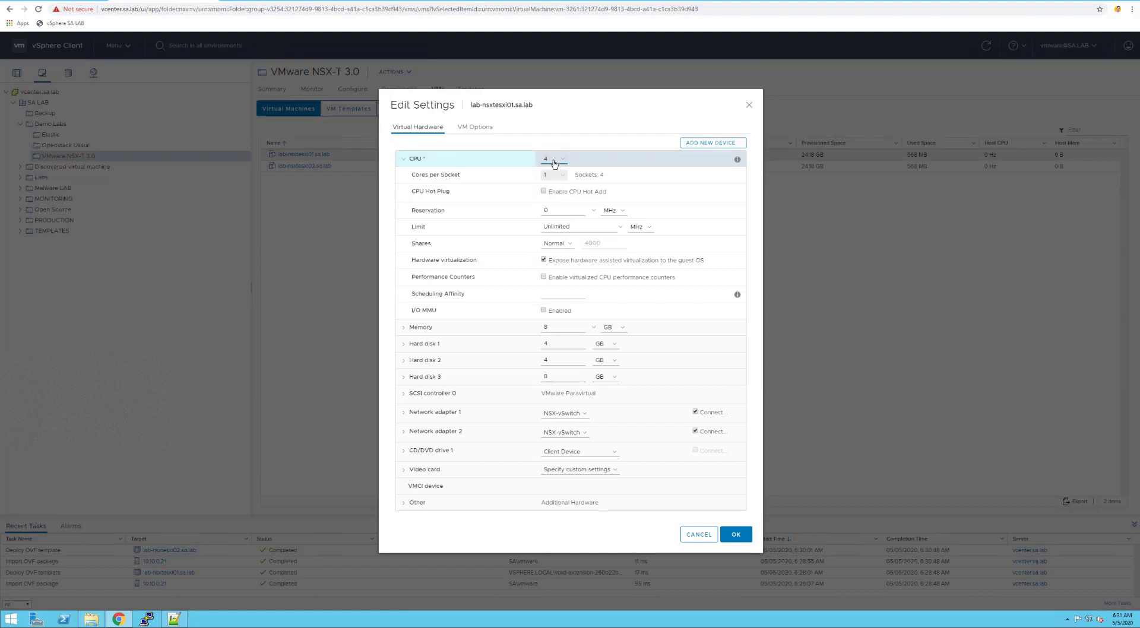
Add a new 250 GB thin-provisioned hard disk to lab-nsxtesxi01
click(716, 143)
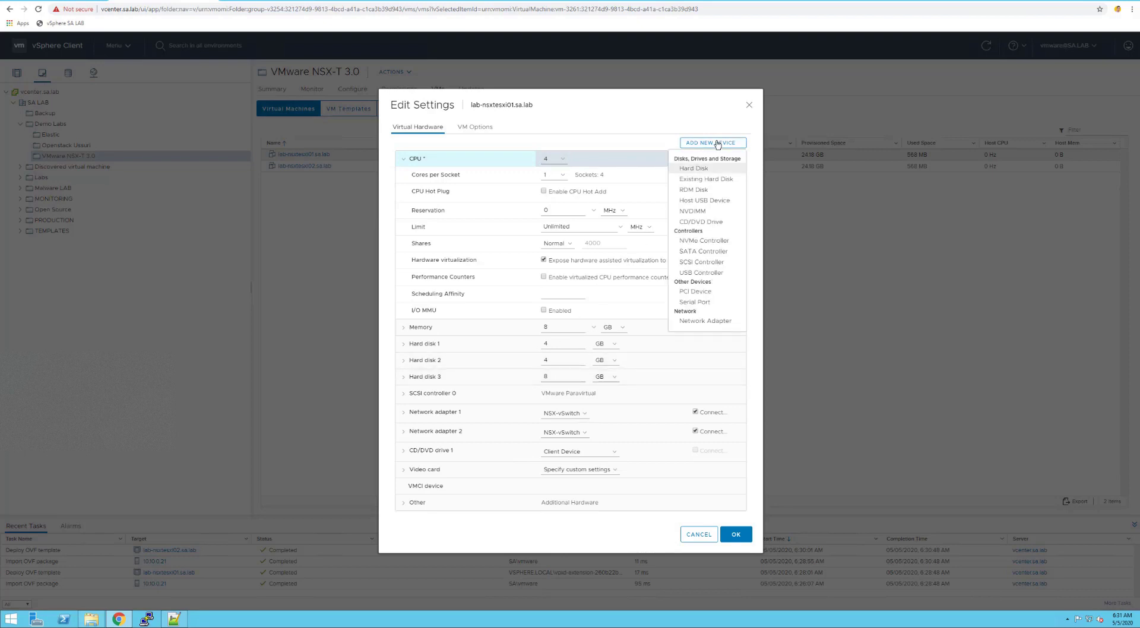
click(694, 169)
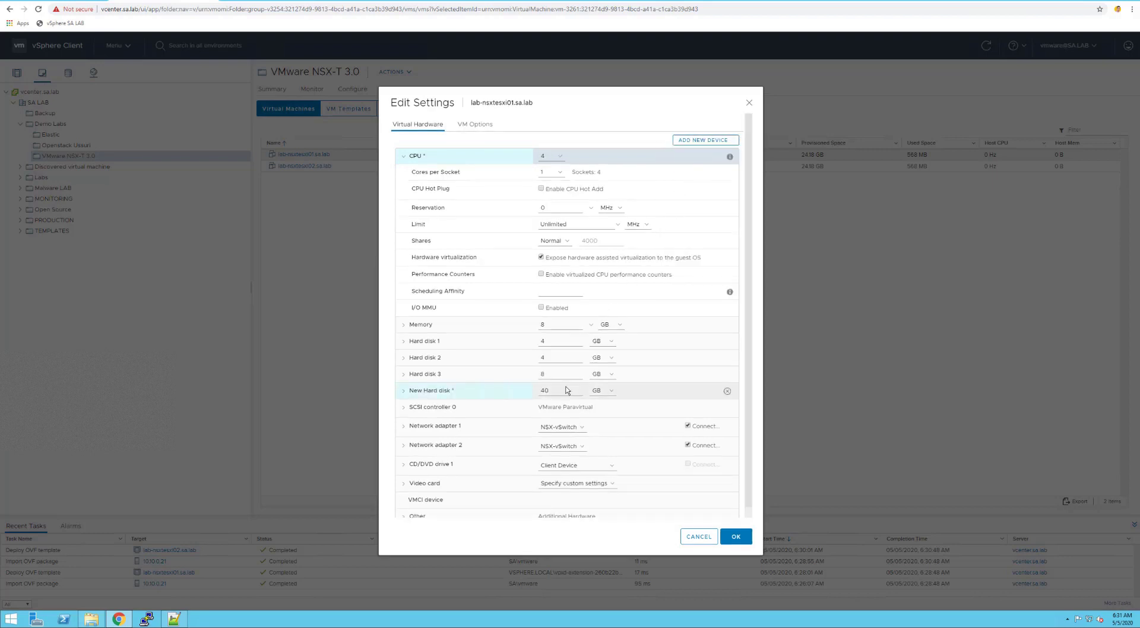
key(BackSpace)
key(BackSpace)
text(25)
click(404, 391)
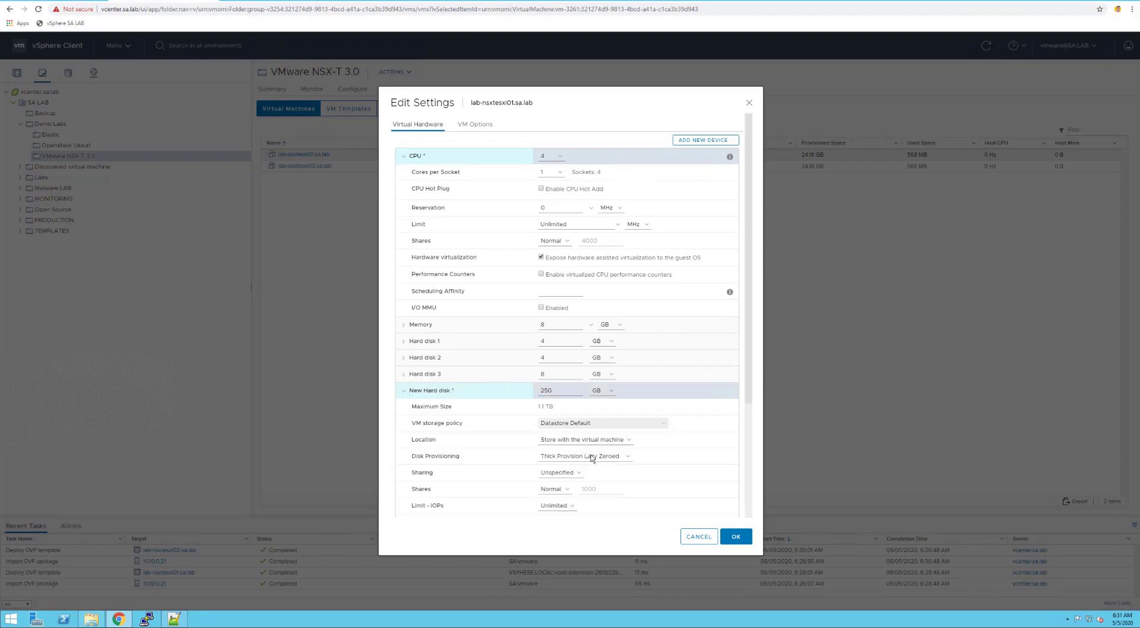
click(585, 458)
click(569, 482)
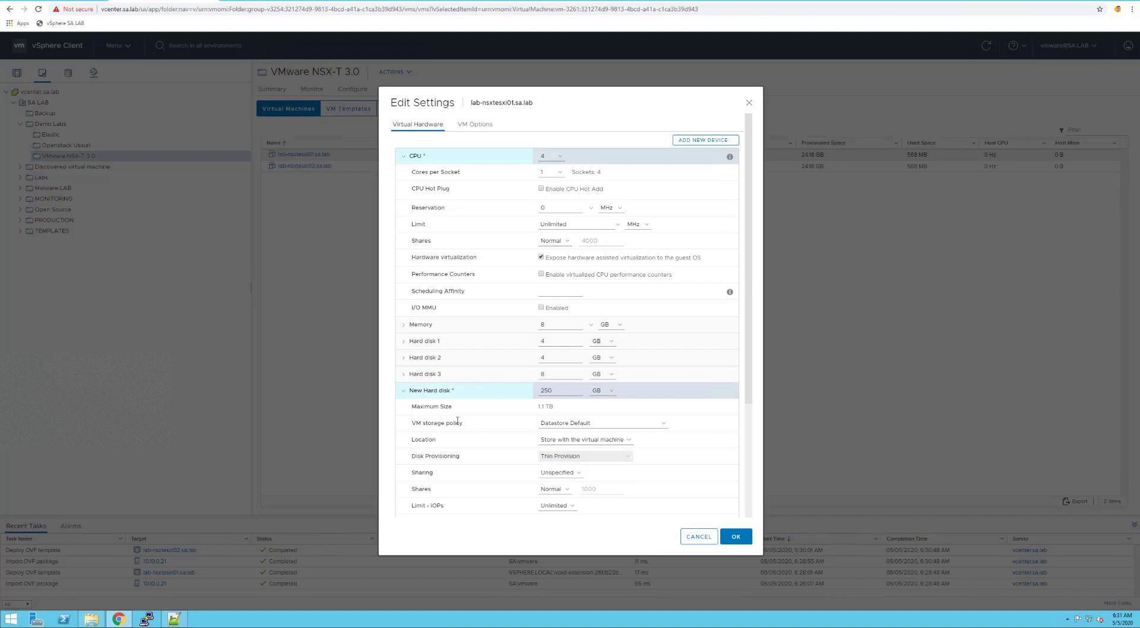
click(404, 391)
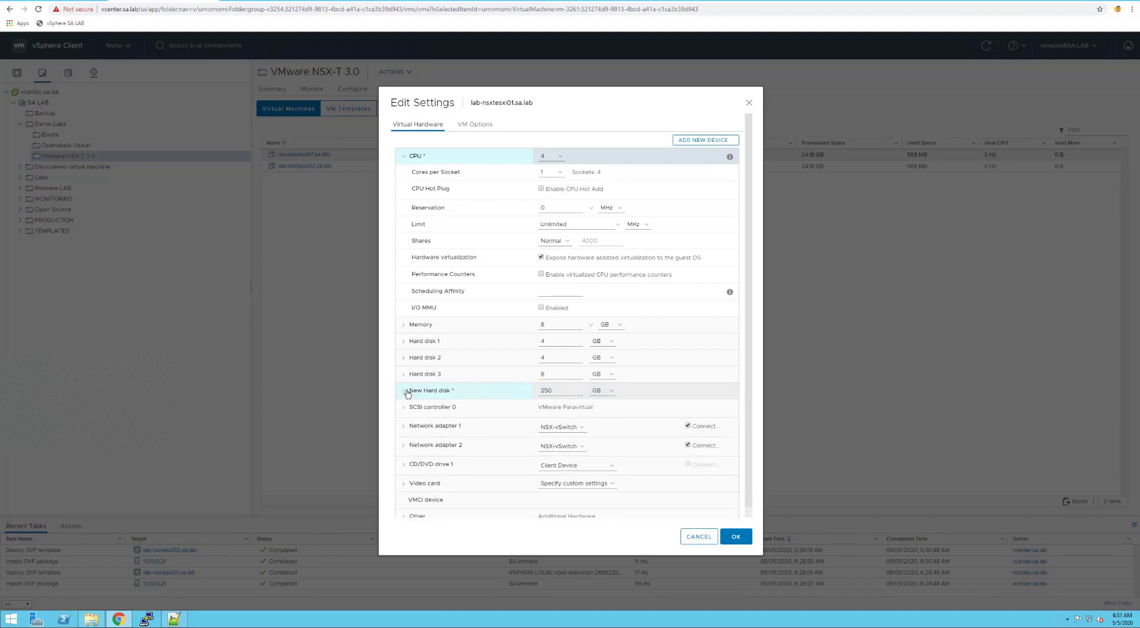
Add two NSX-vSwitch network adapters and apply the hardware changes
click(711, 142)
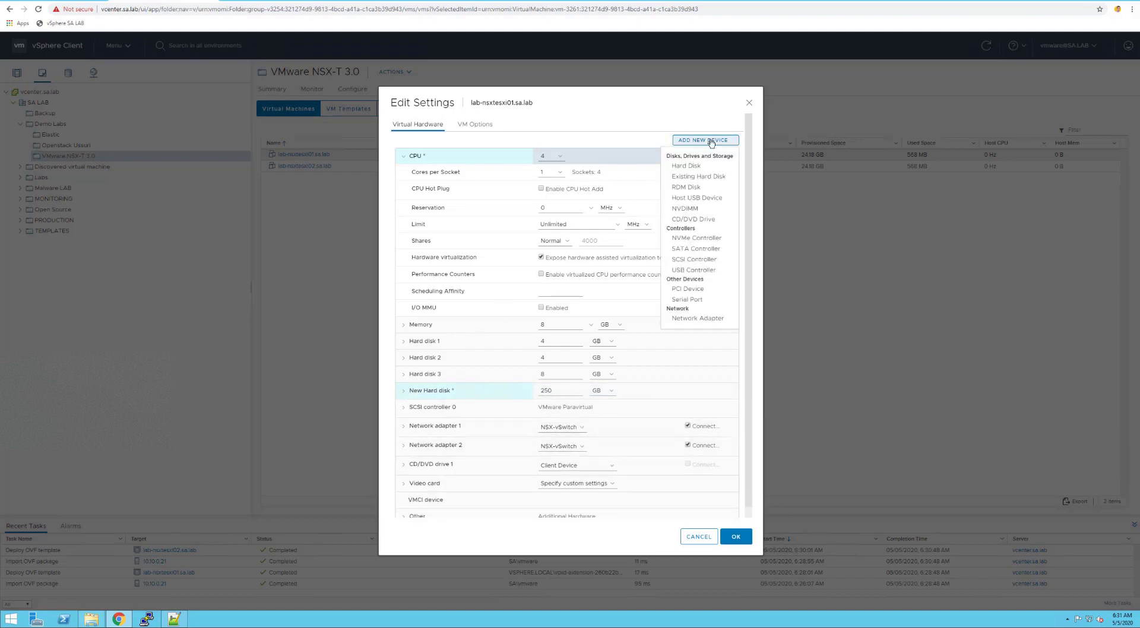
click(700, 319)
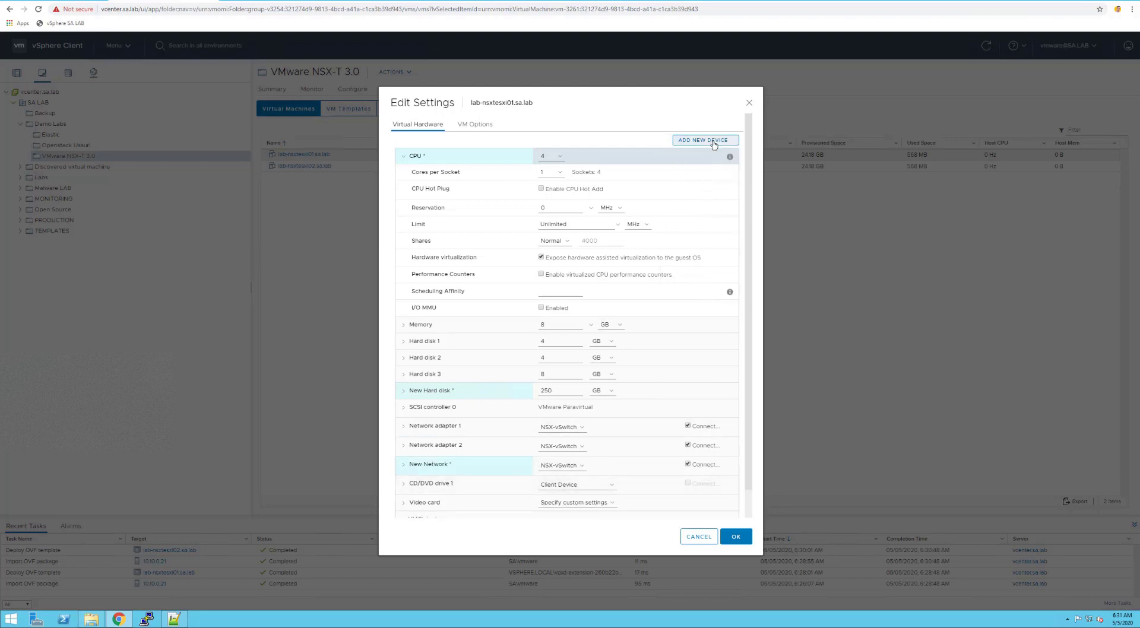
click(714, 142)
click(685, 321)
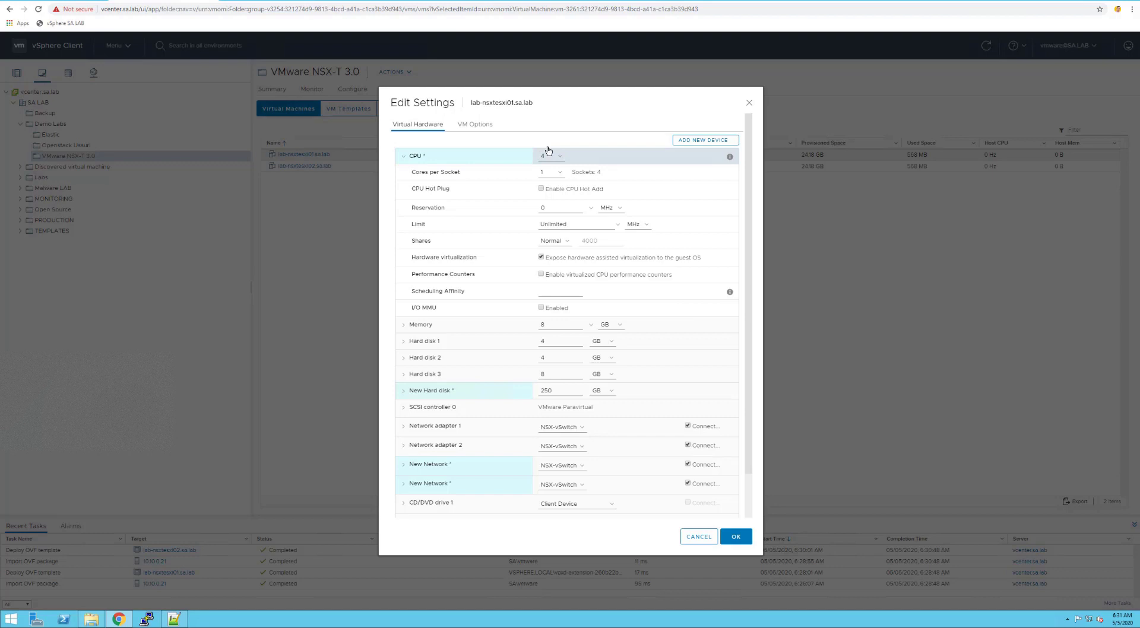
triple_click(449, 264)
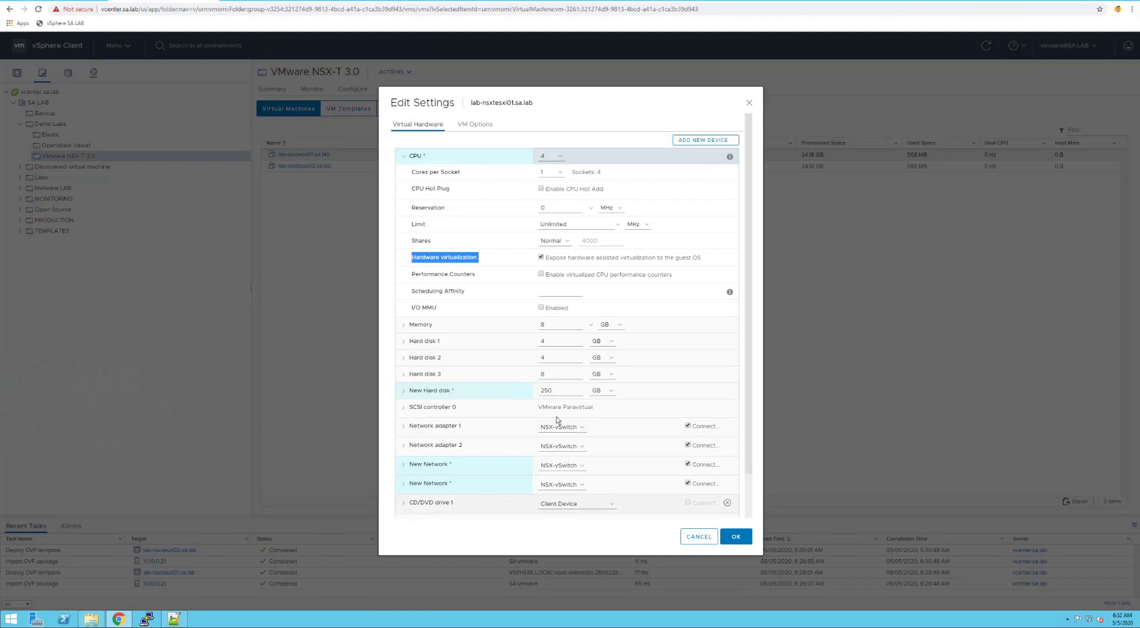
click(564, 465)
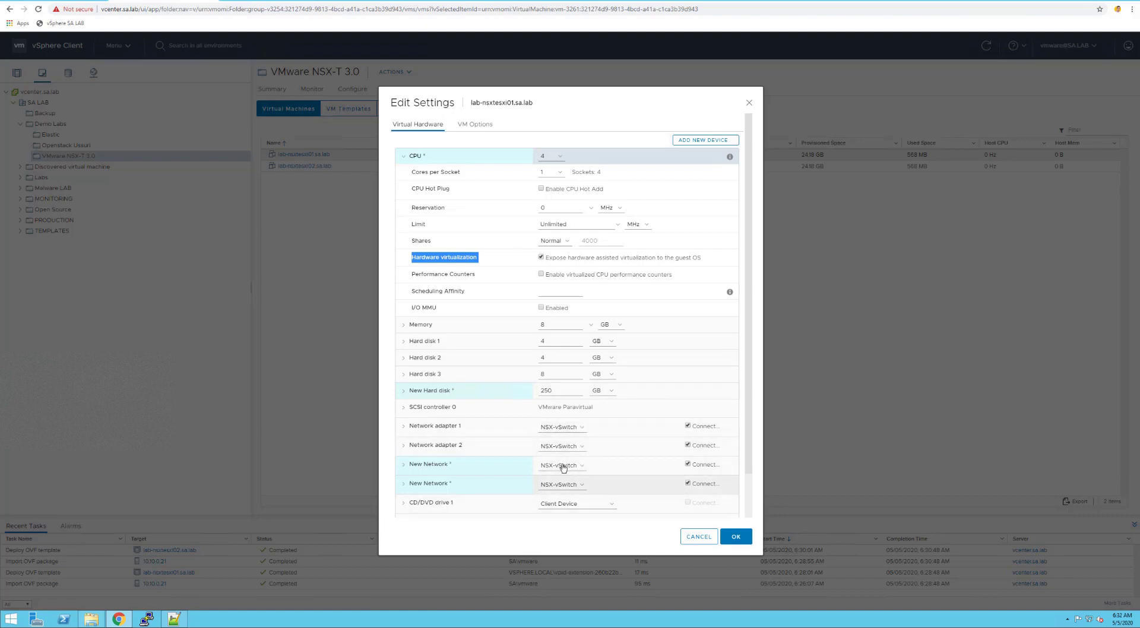
click(404, 465)
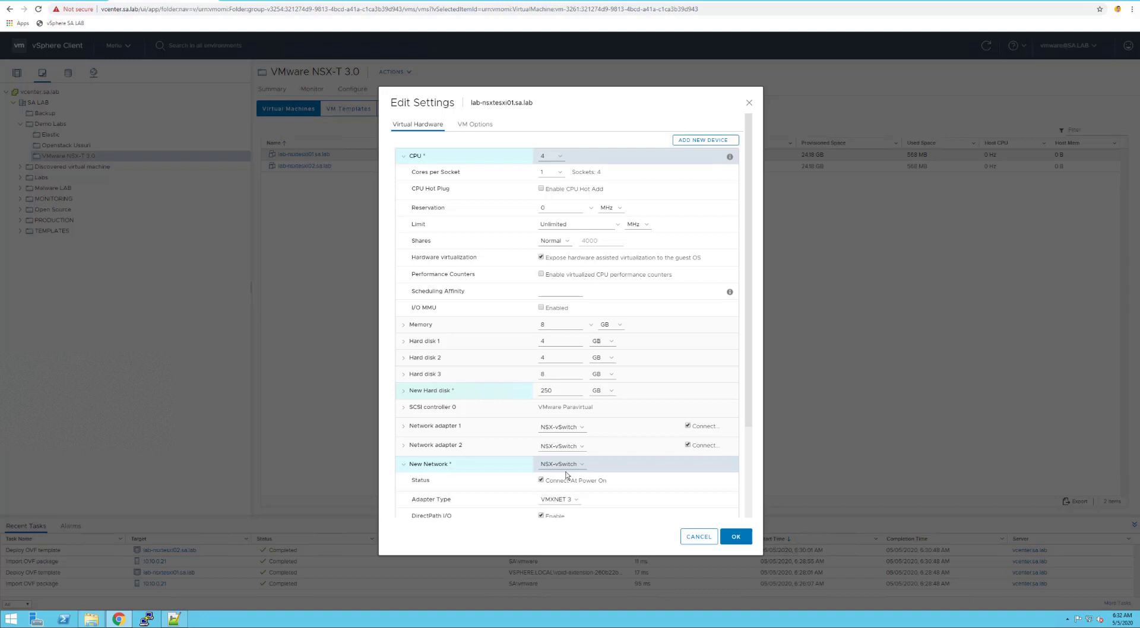
click(734, 537)
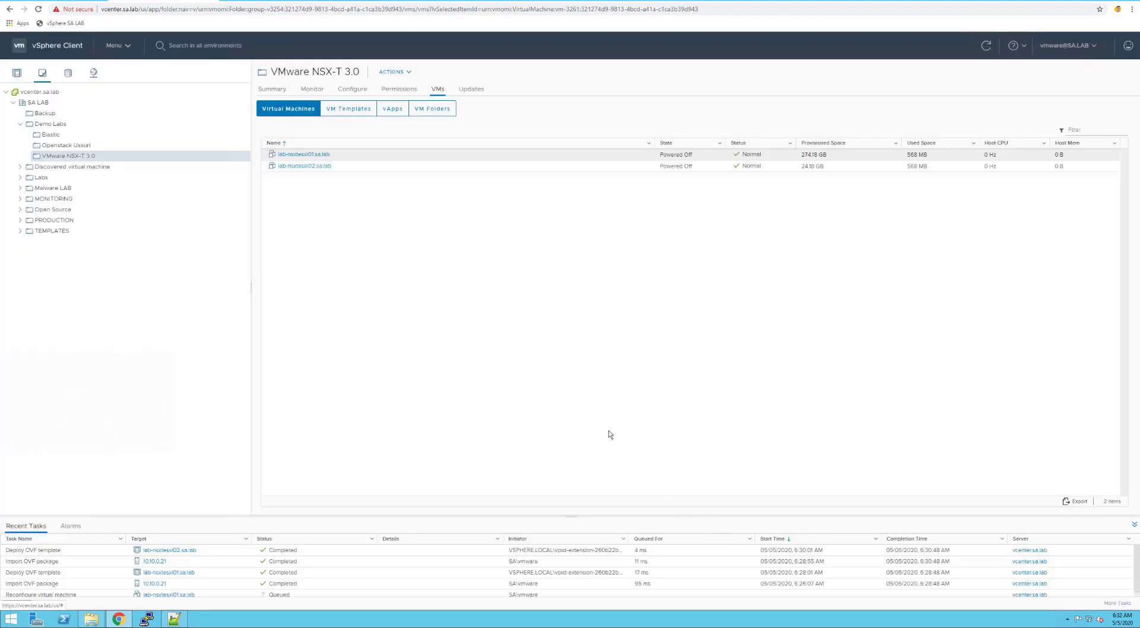
Give lab-nsxtesxi02 4 CPUs in its Edit Settings
right_click(314, 169)
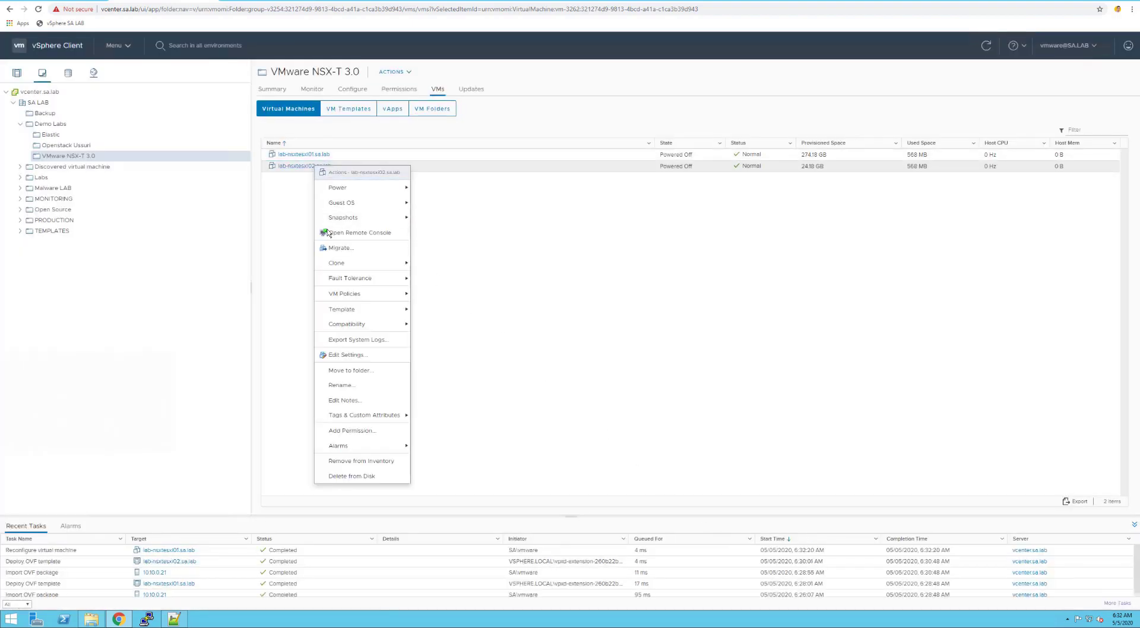
click(356, 355)
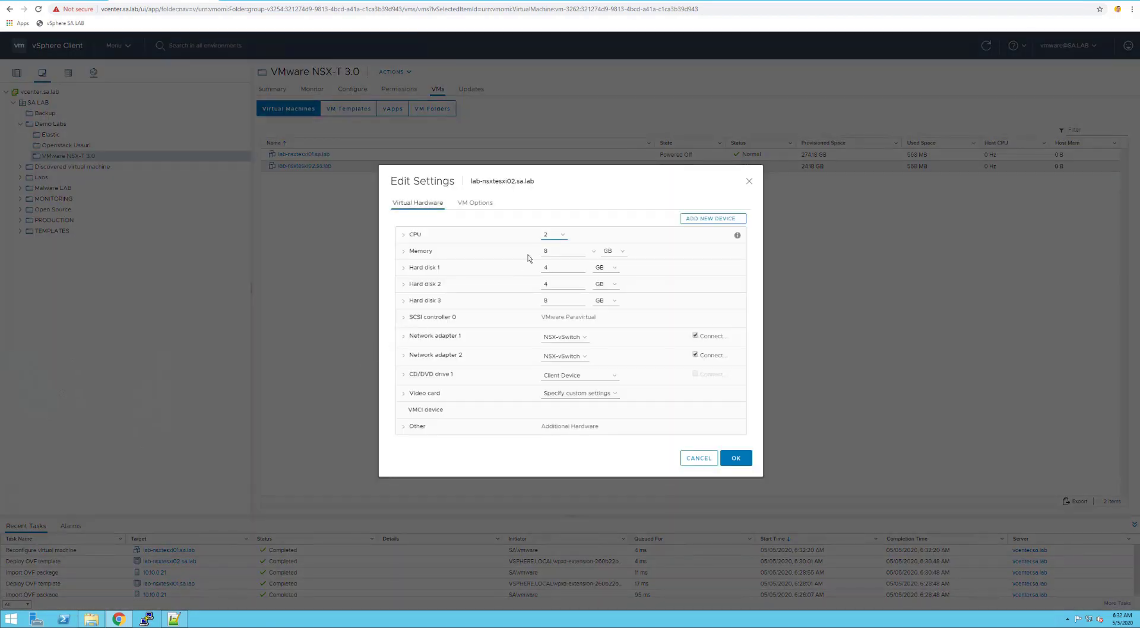
click(561, 235)
click(546, 268)
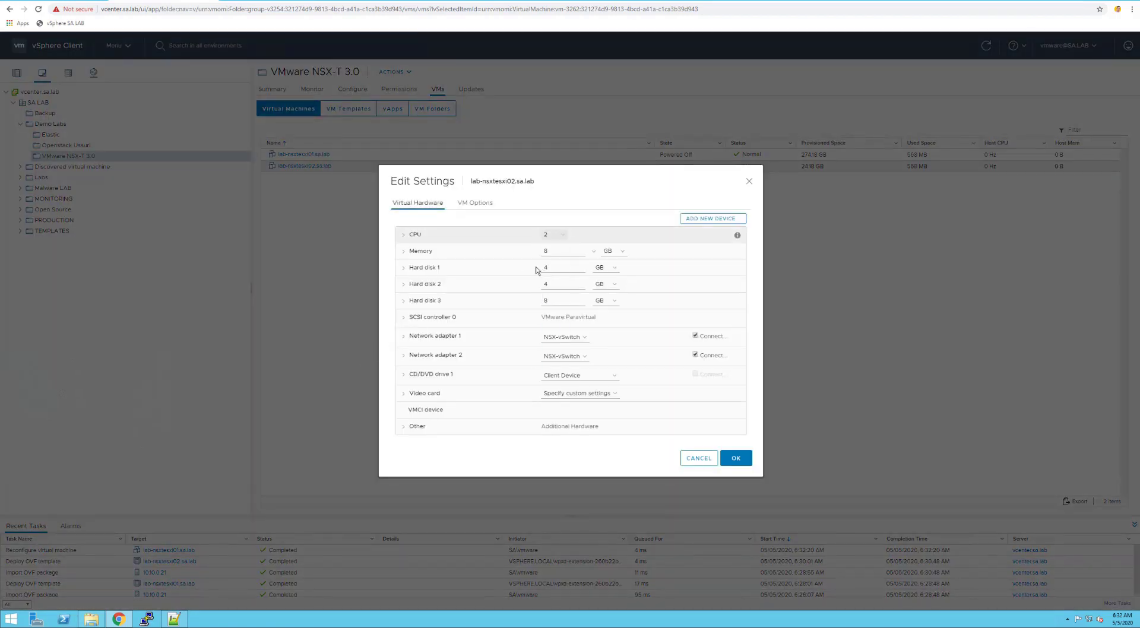
click(404, 236)
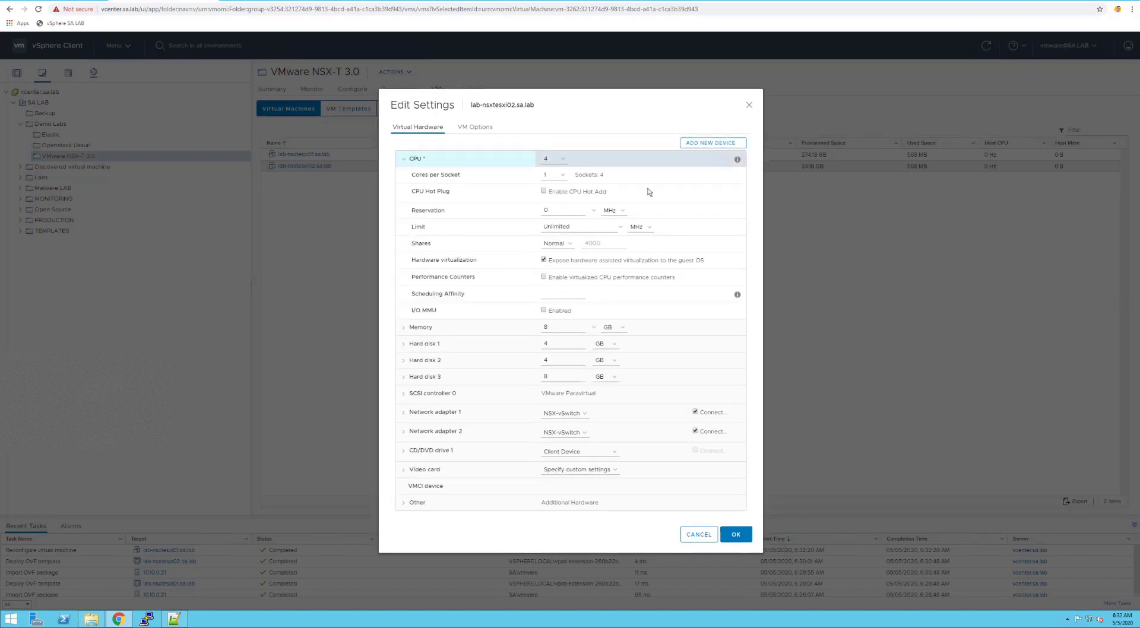
Add a new 250 GB thin-provisioned hard disk to lab-nsxtesxi02
click(710, 143)
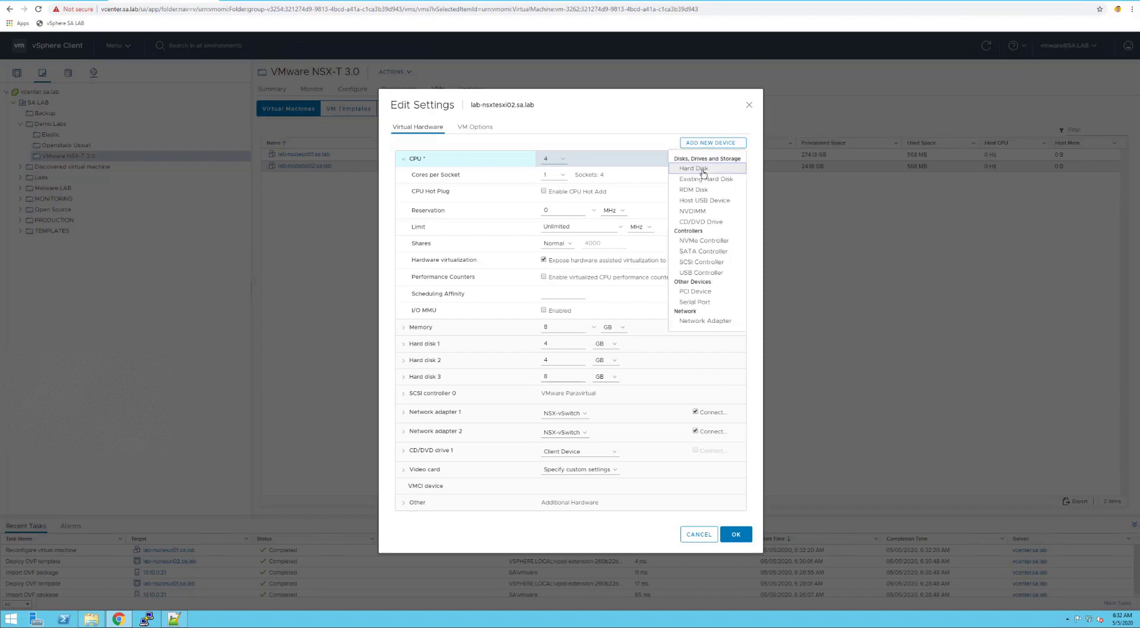
click(699, 170)
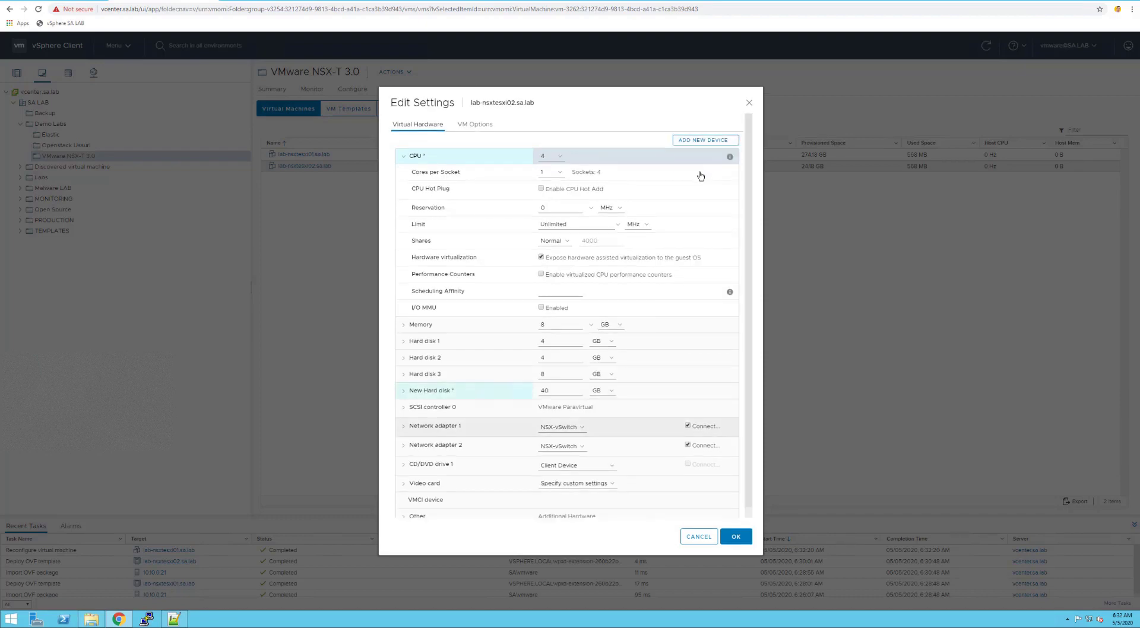
click(403, 393)
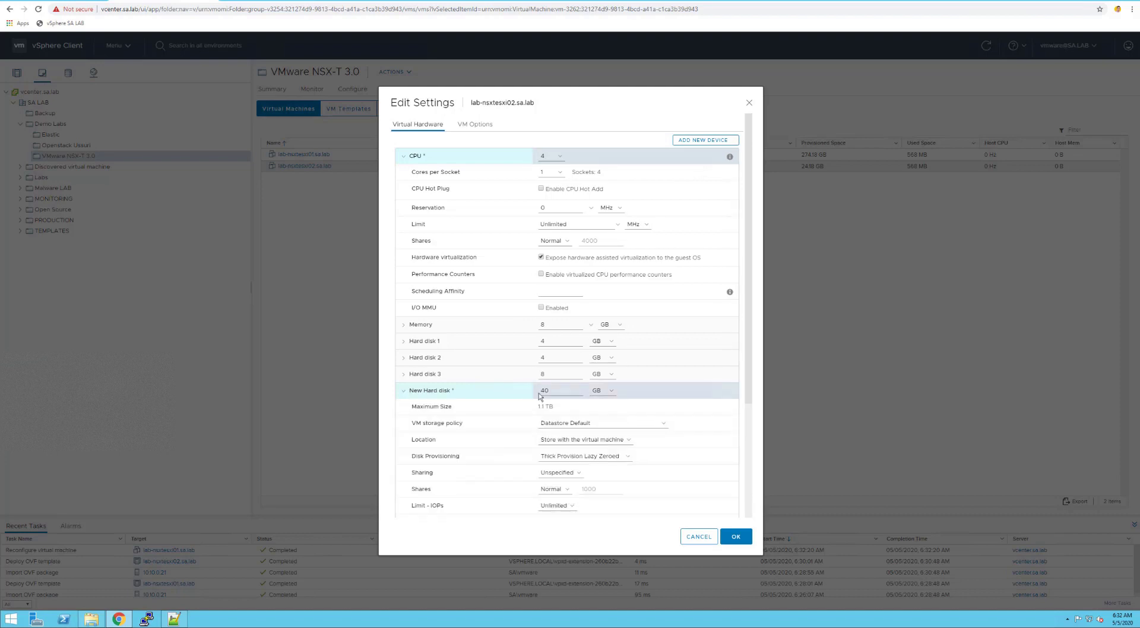
double_click(553, 392)
text(250)
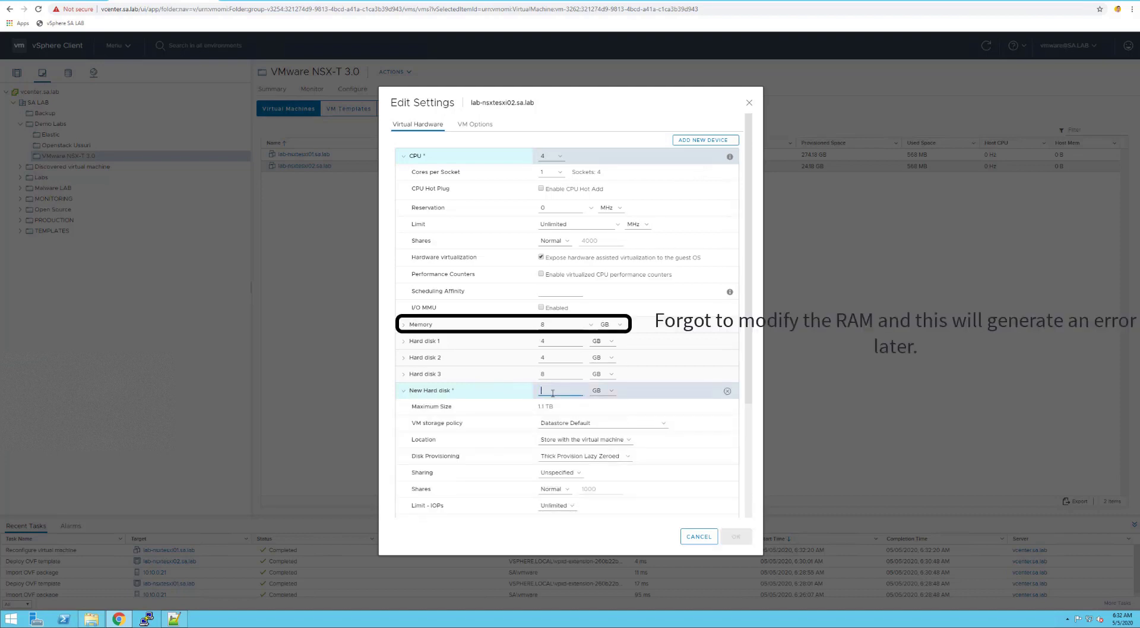
click(565, 457)
click(564, 482)
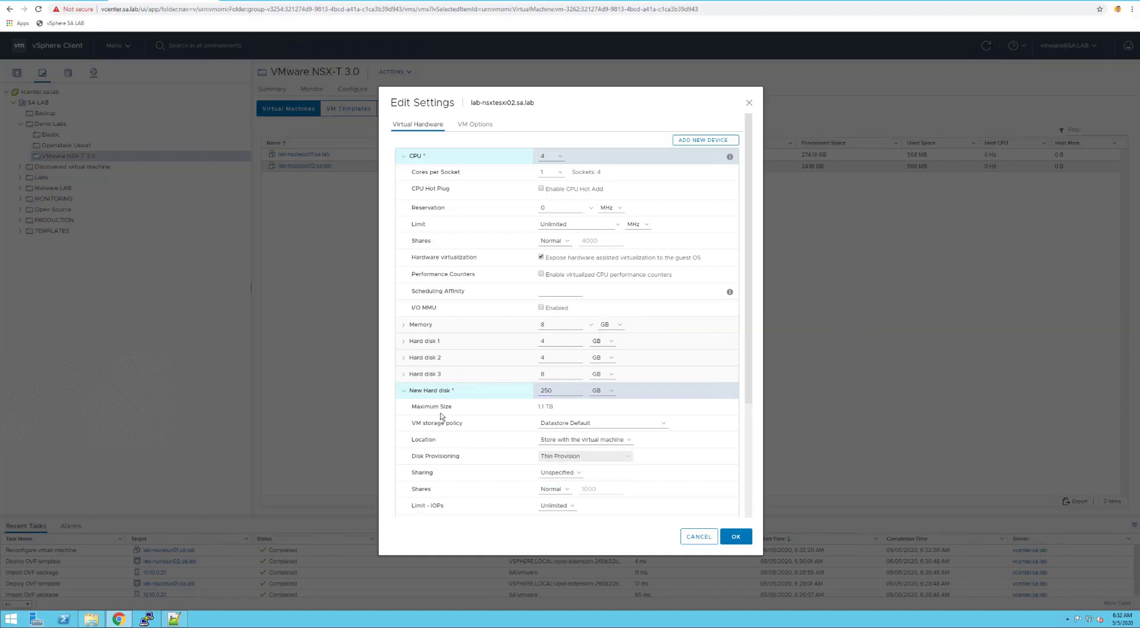
click(404, 391)
Add two network adapters and save the hardware changes
click(711, 141)
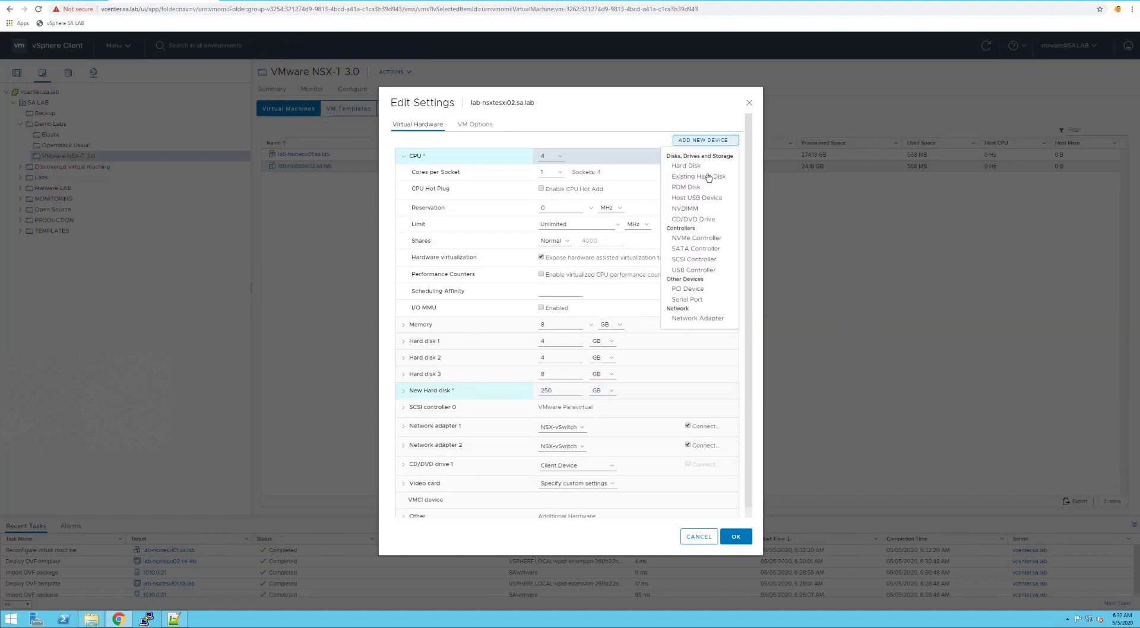
click(697, 320)
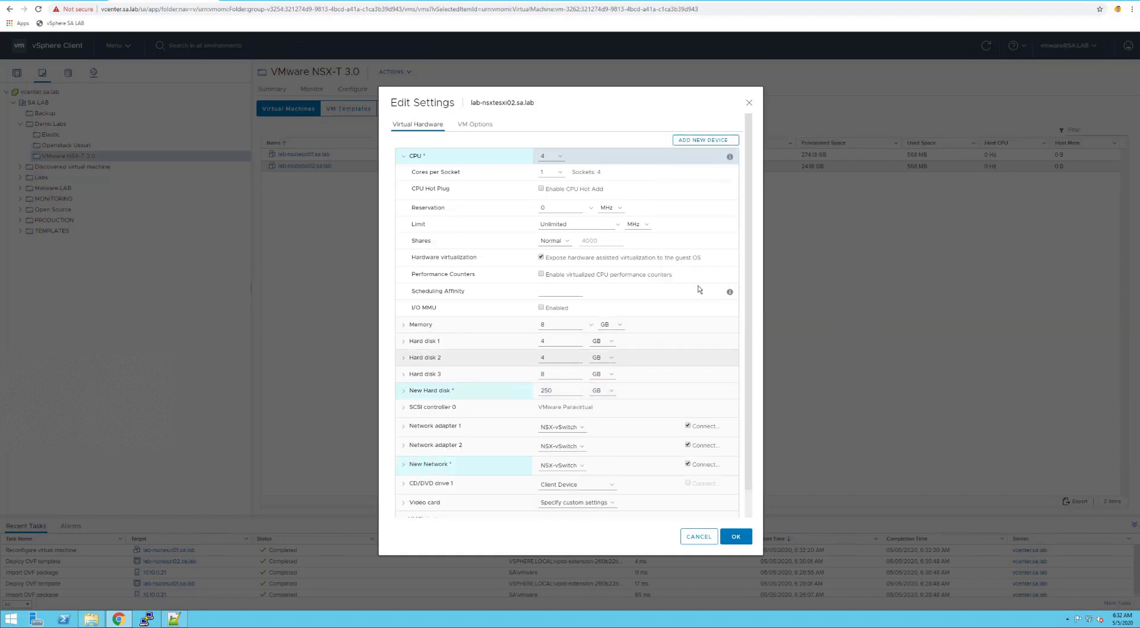
click(713, 140)
click(691, 321)
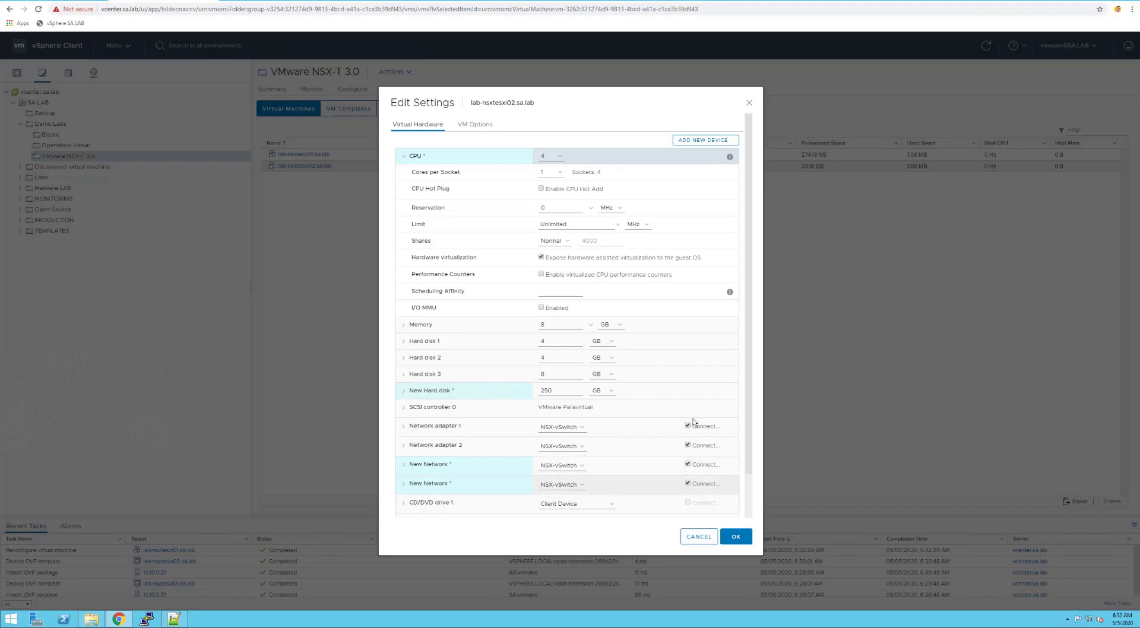
scroll(749, 416, down, 2)
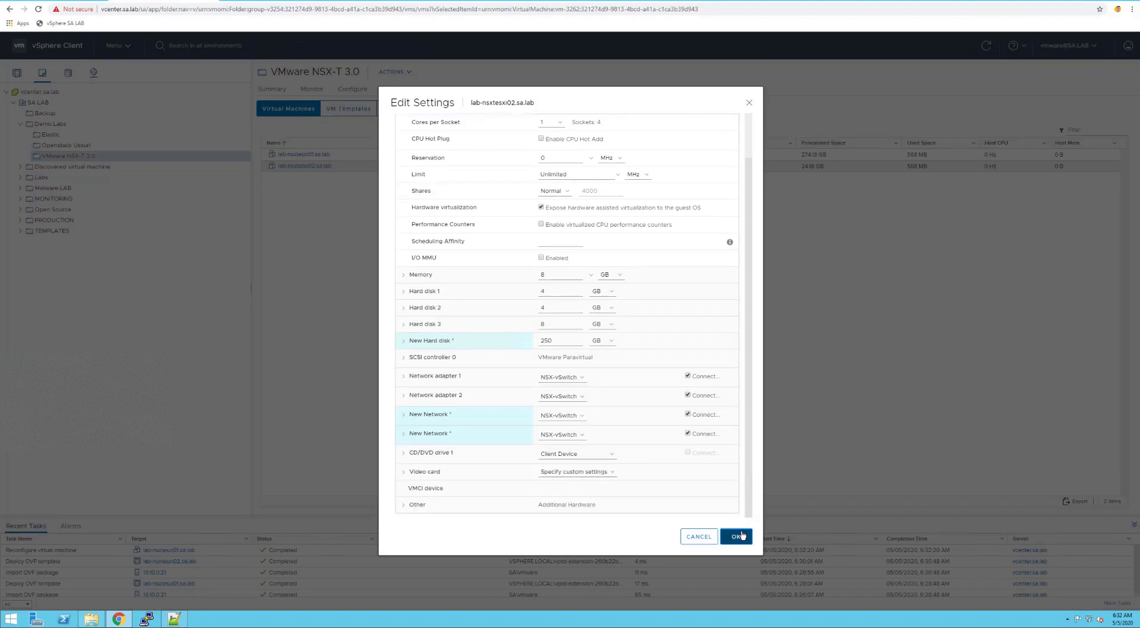
click(736, 536)
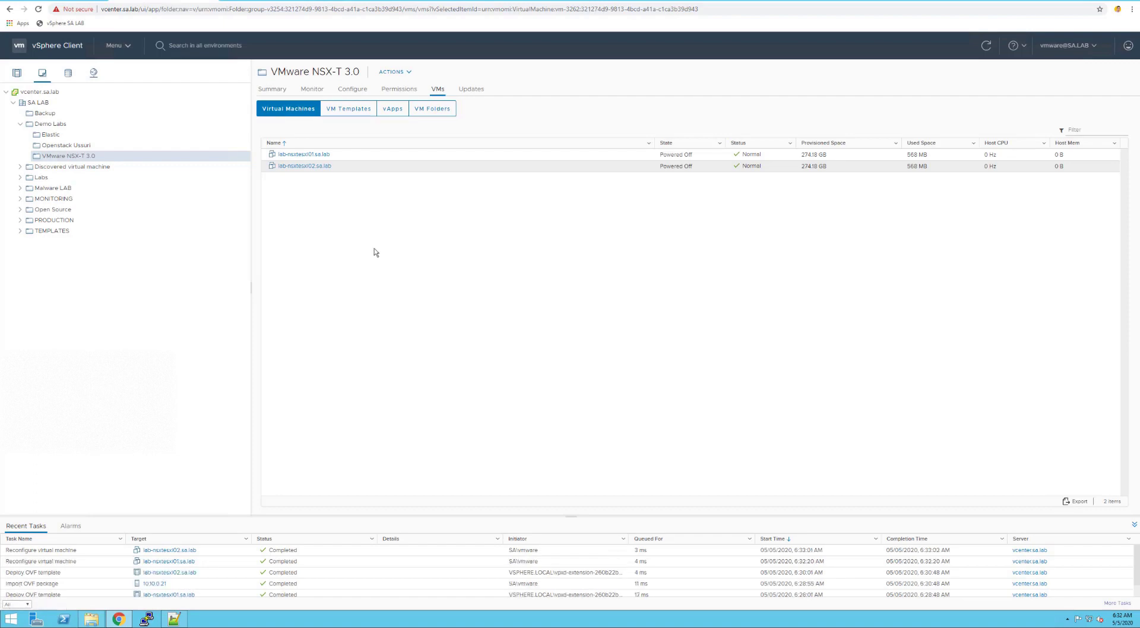
Power on lab-nsxtesxi01 and lab-nsxtesxi02, then view lab-nsxtesxi01.sa.lab's summary
right_click(304, 157)
mouse_move(366, 178)
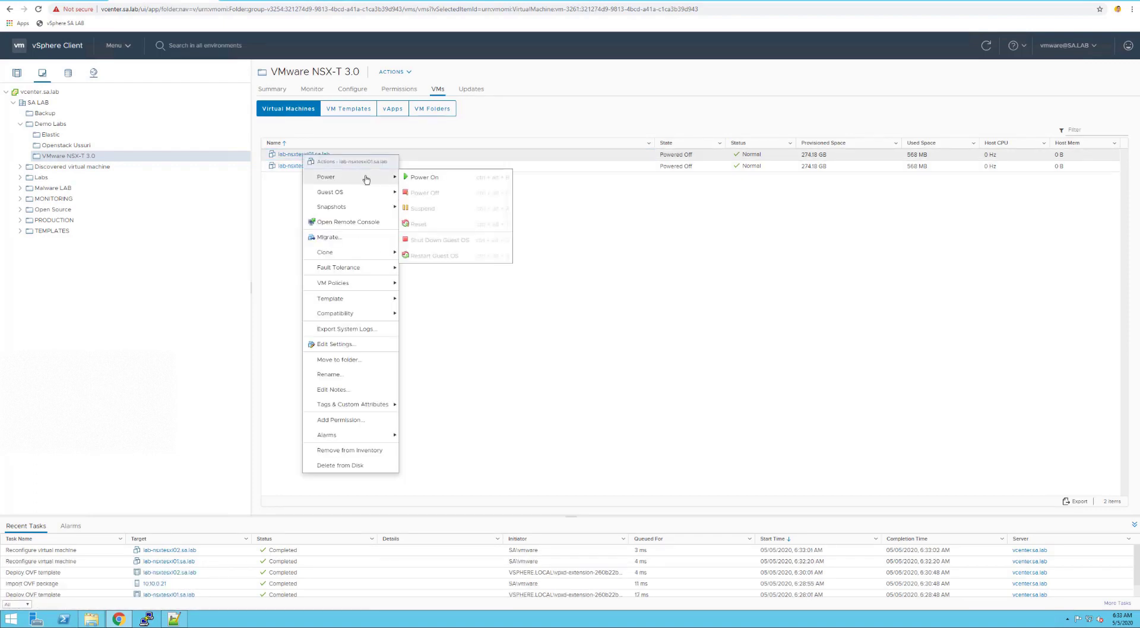
click(421, 177)
right_click(314, 168)
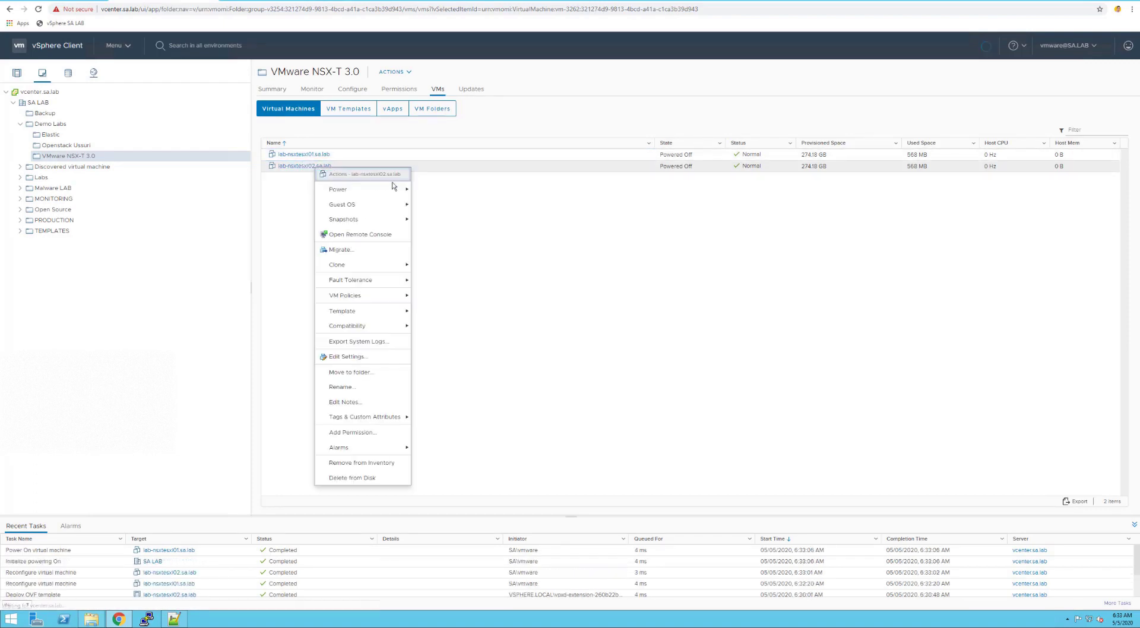
click(439, 190)
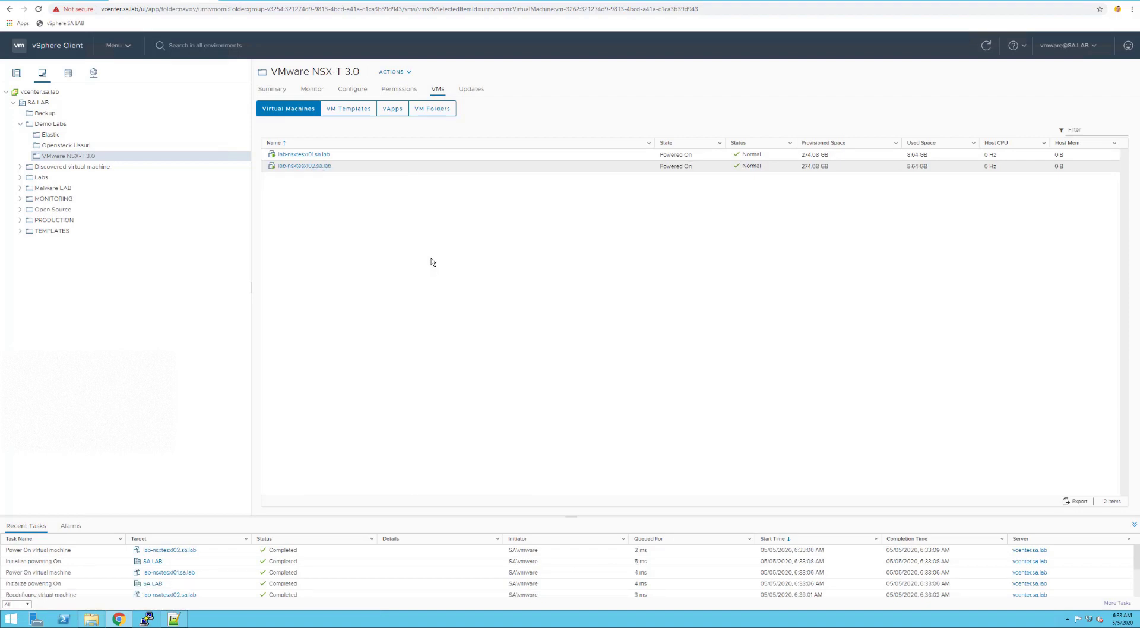
click(304, 155)
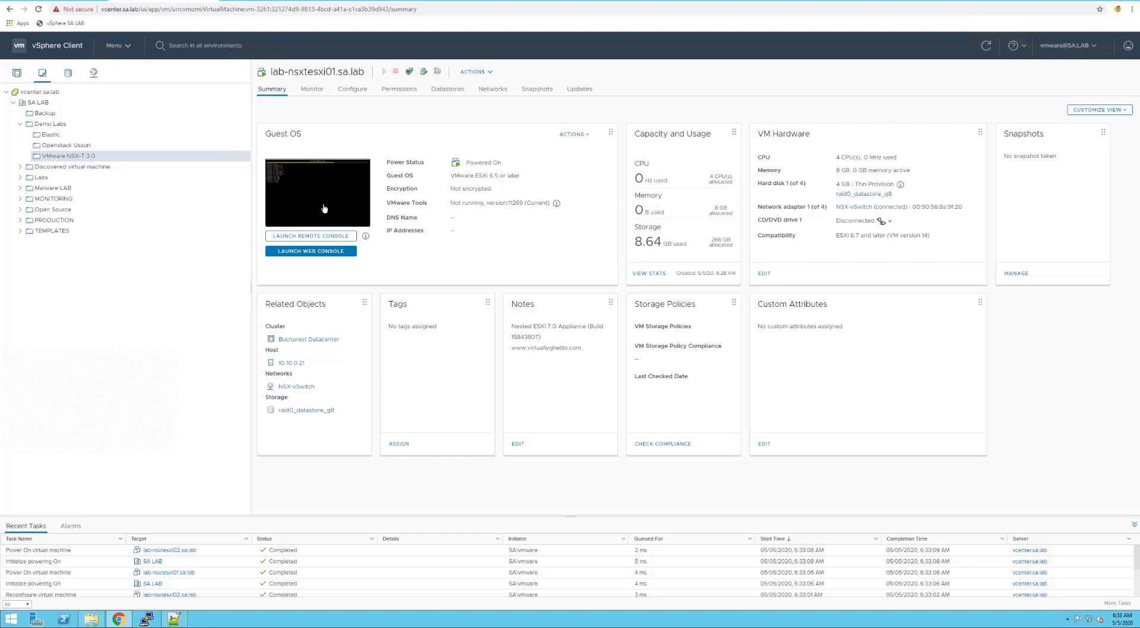
Select the lab-nsxtesxi01.sa.lab title and move to the Todoist VMware NSX-T 3.0 LAB project
triple_click(305, 72)
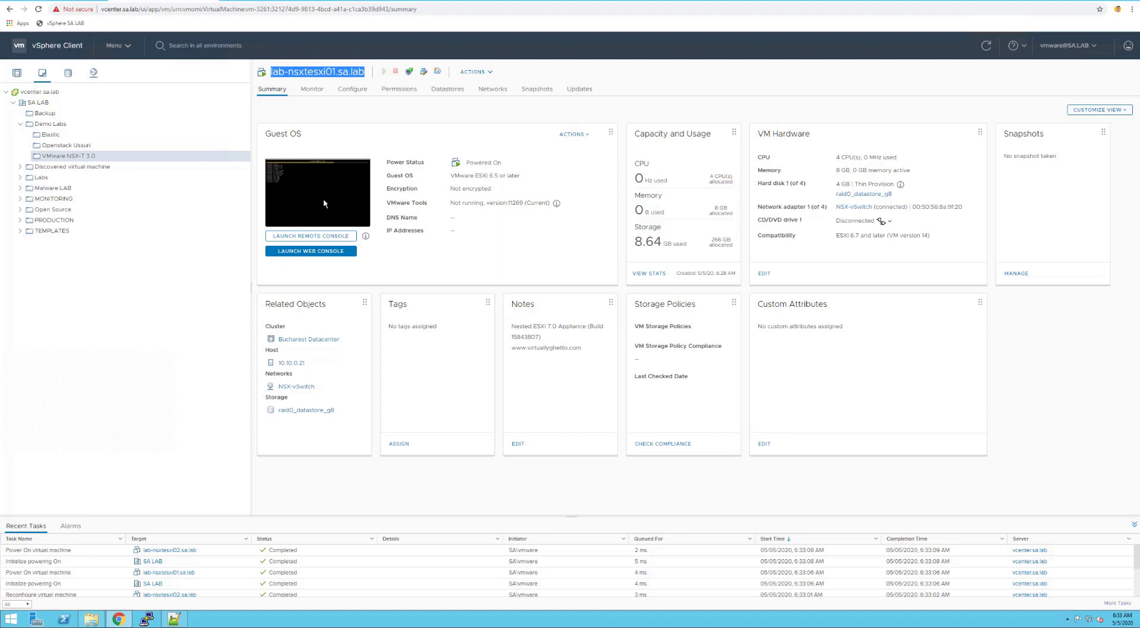
click(284, 1)
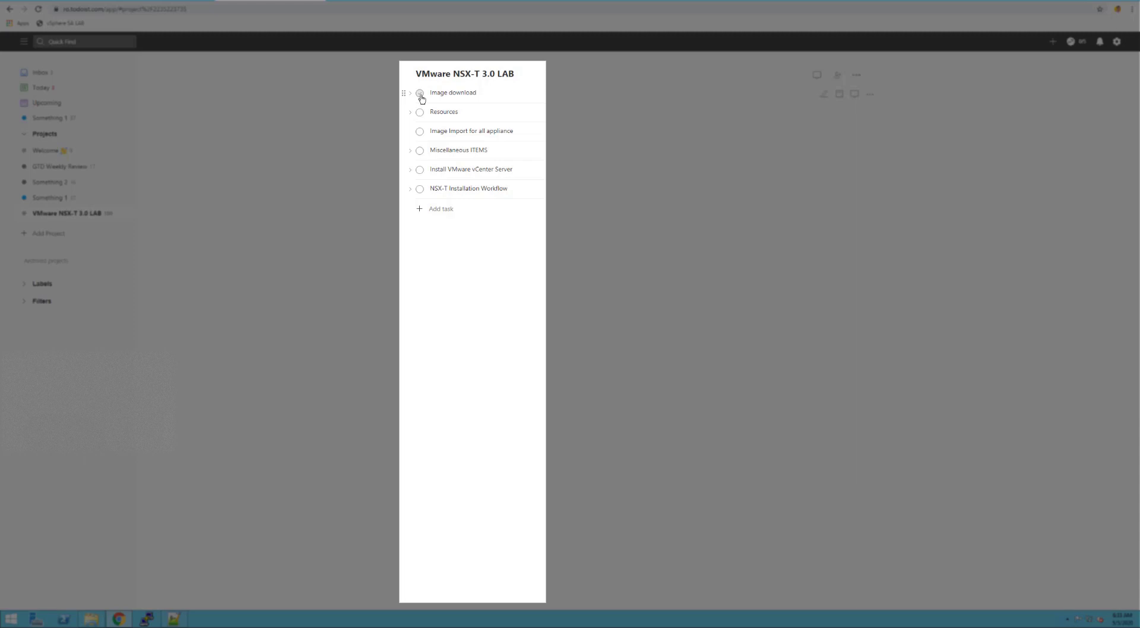
Complete Image download, the unused NSX-T Manager and vCenter size subtasks, and NSX Intelligence
click(420, 94)
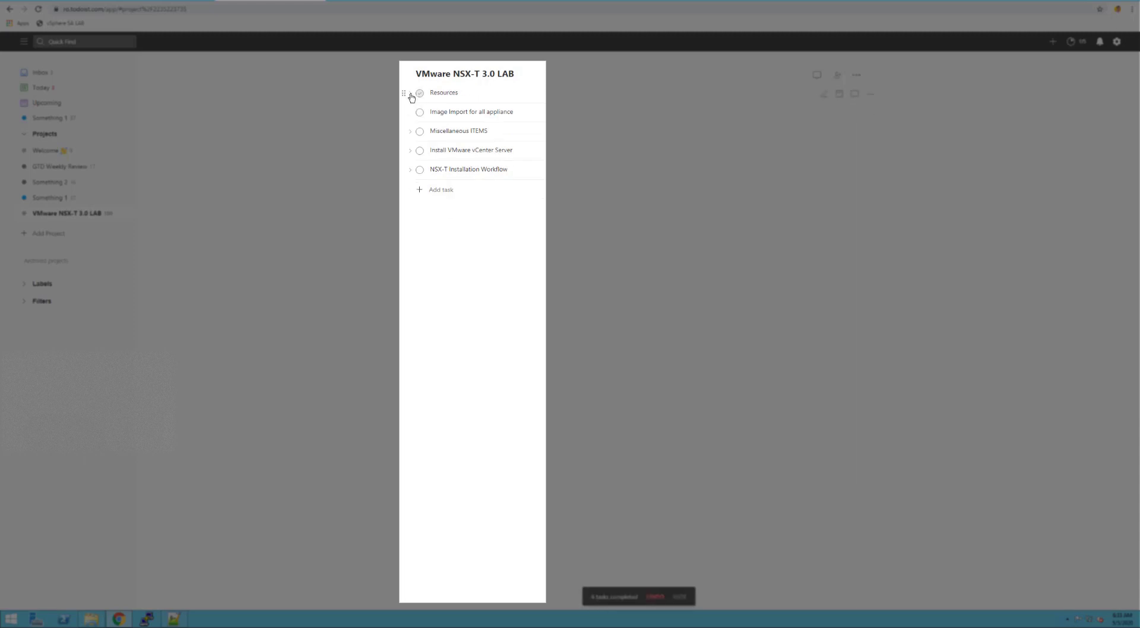
click(411, 94)
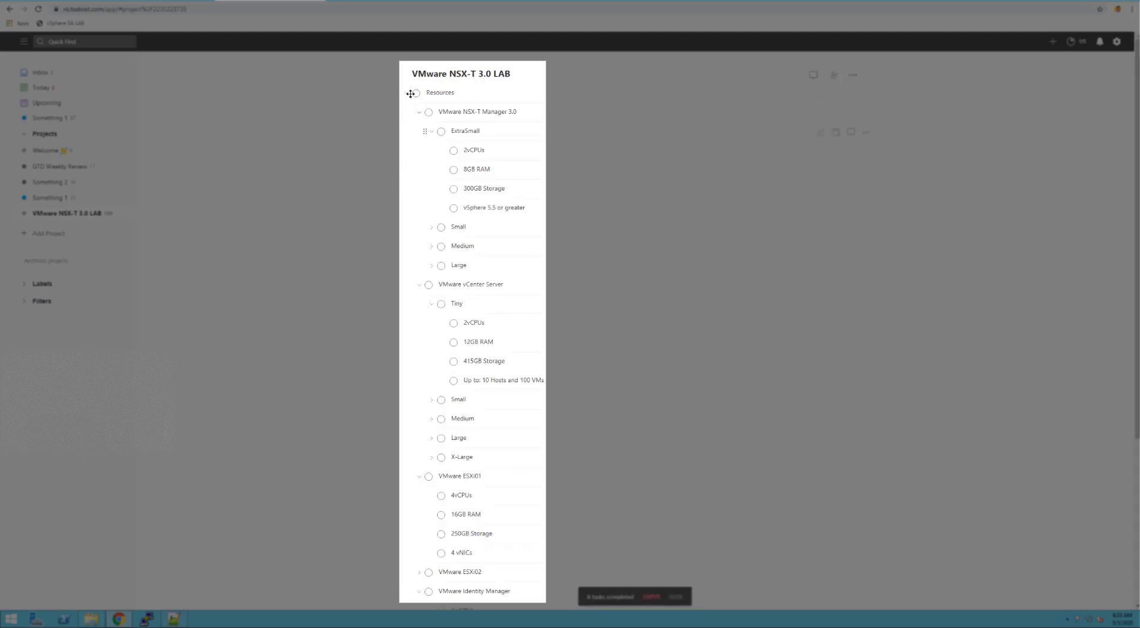
click(441, 227)
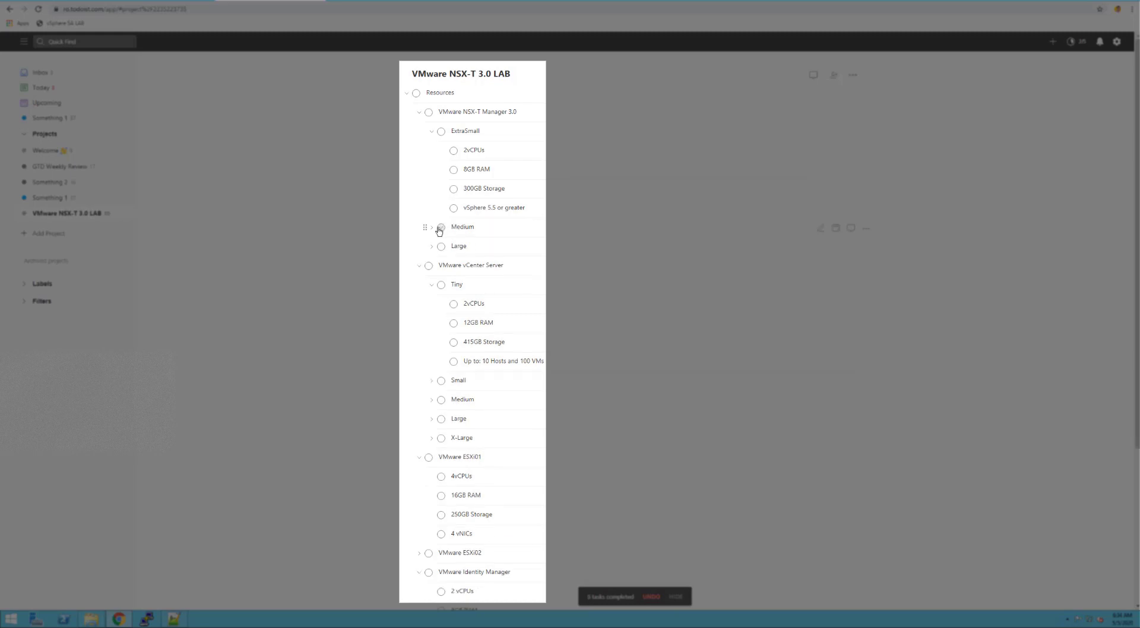
click(440, 229)
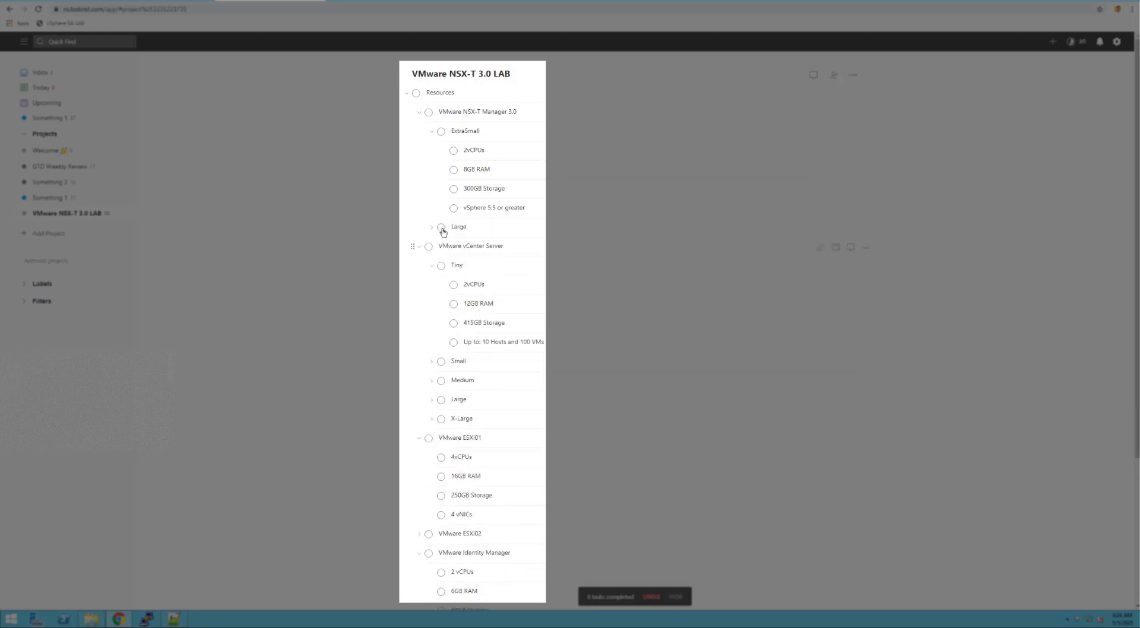
click(441, 229)
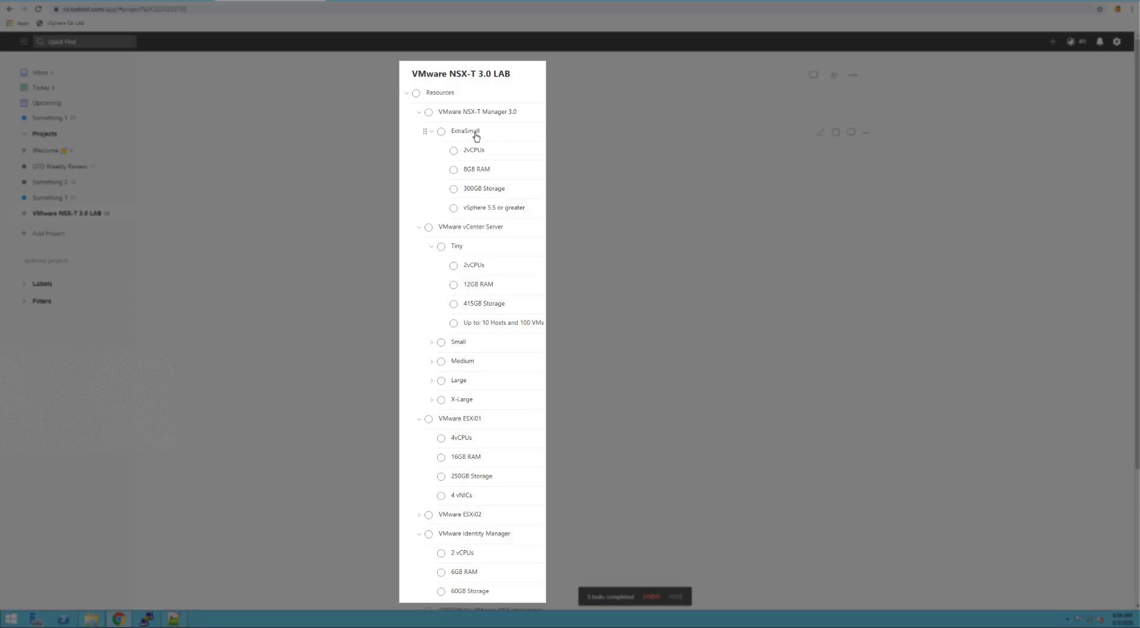
click(444, 347)
click(443, 344)
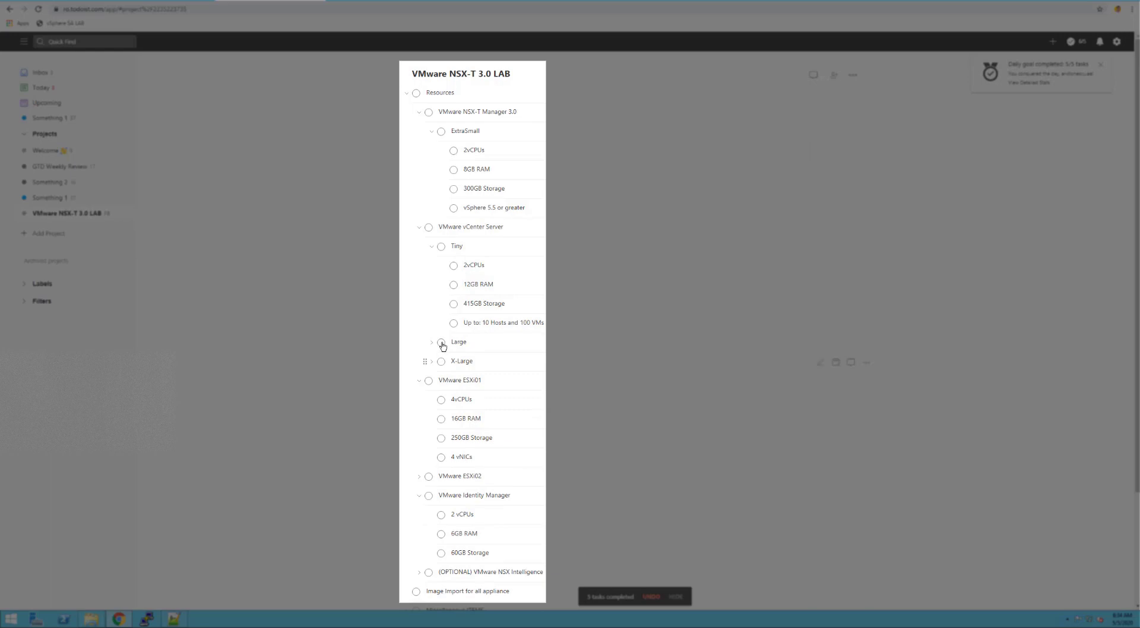
click(442, 343)
click(442, 343)
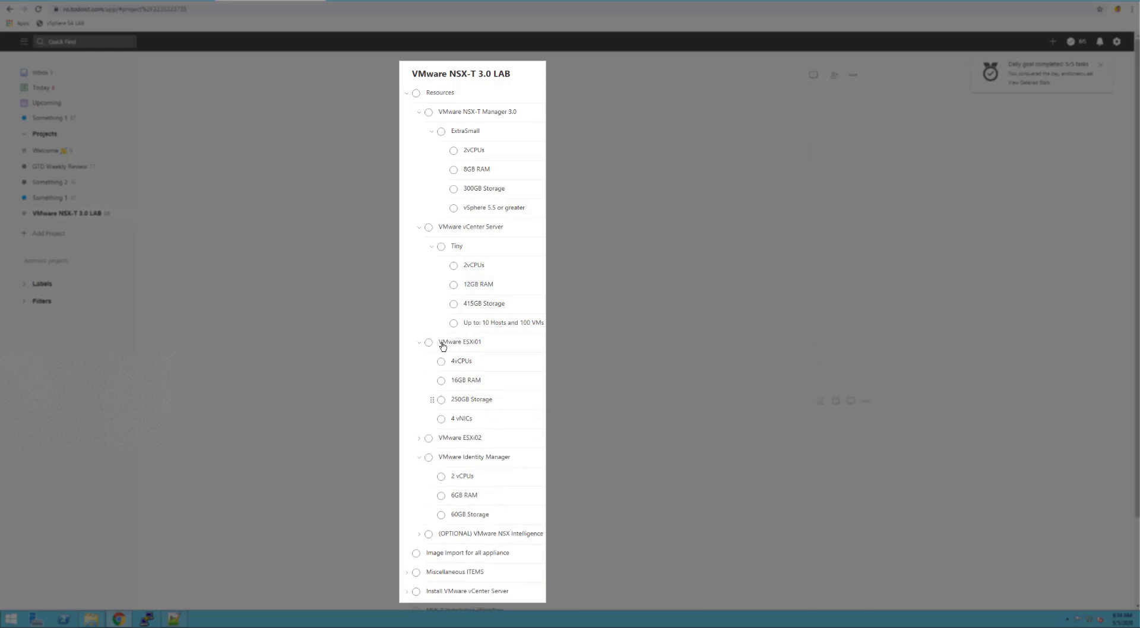
click(429, 535)
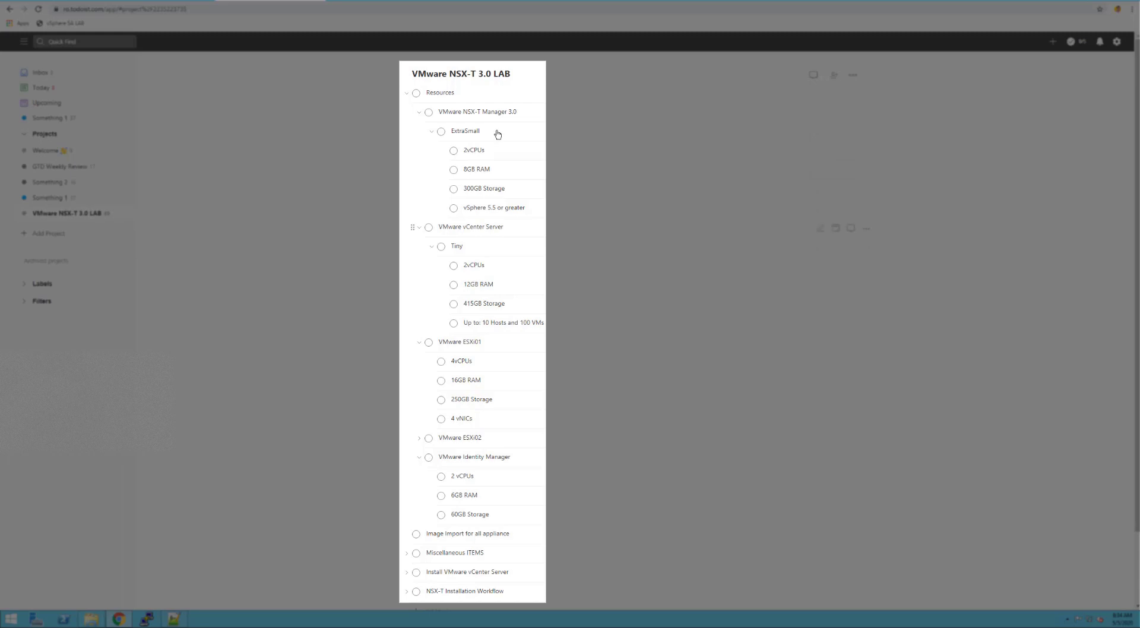
Expand VMware ESXi02's subtasks and bring up the NSX-T 3.0 folder in File Explorer
click(419, 440)
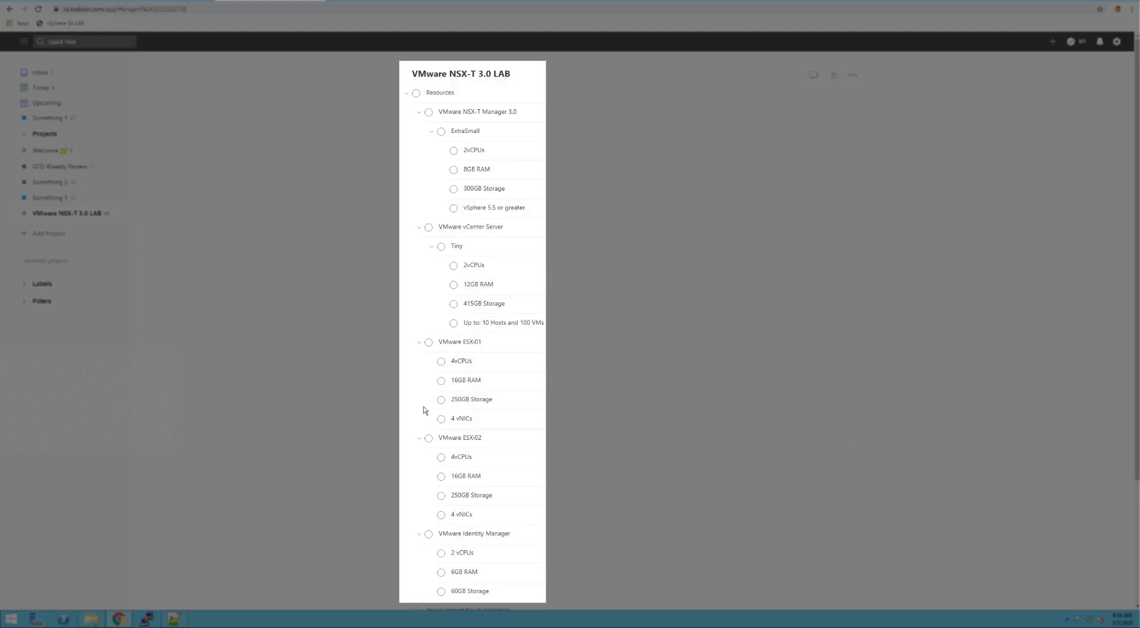
scroll(431, 357, down, 3)
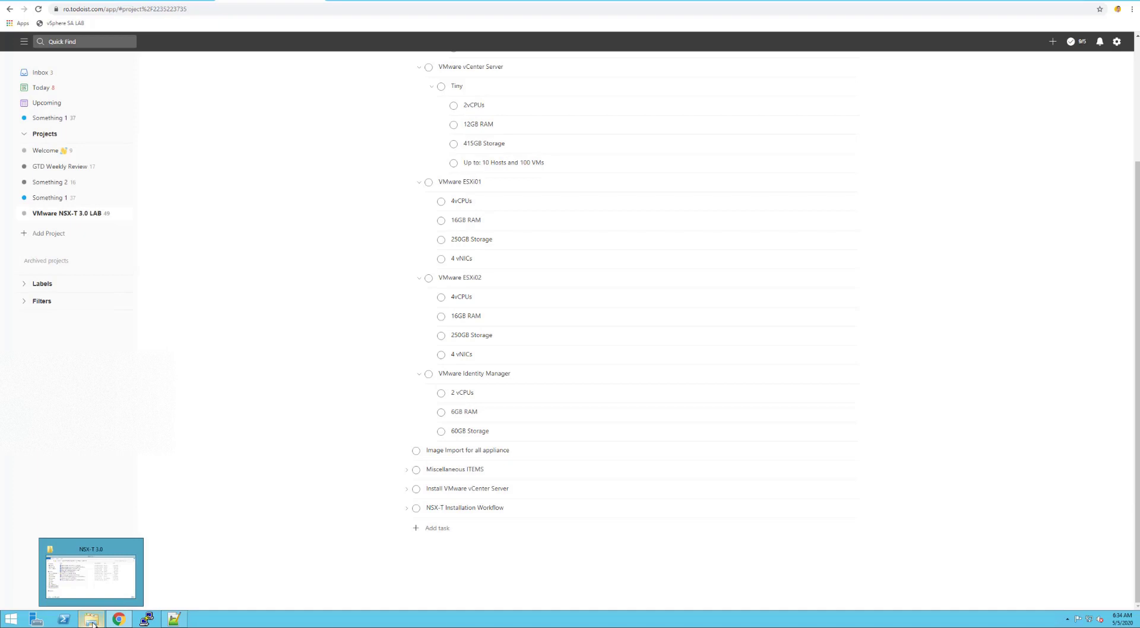
click(94, 623)
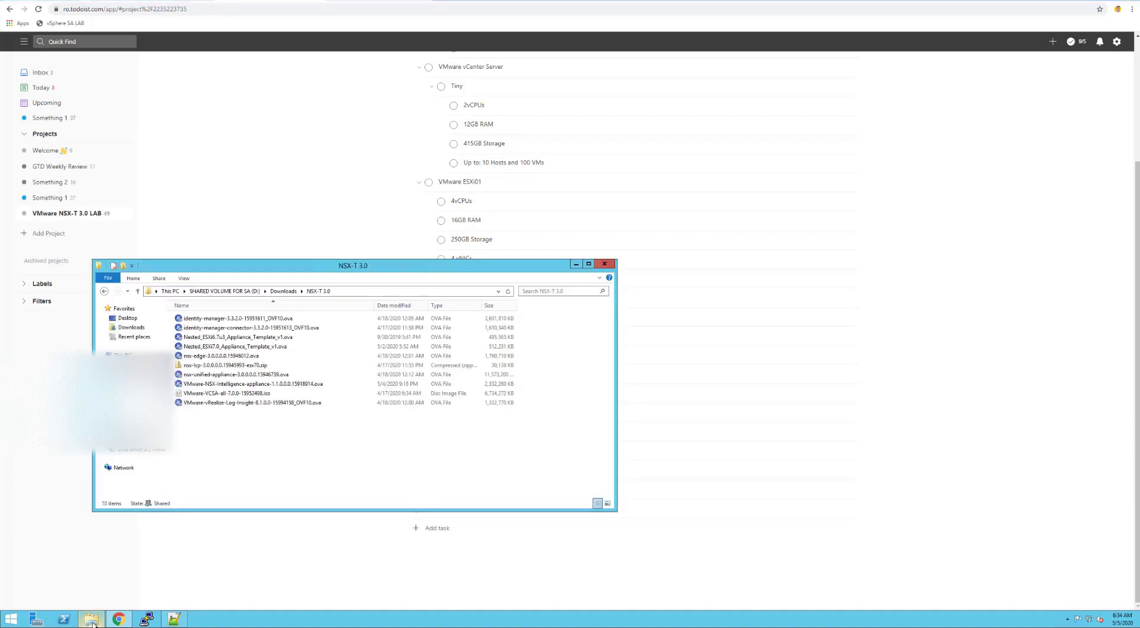
Mount the VCSA iso and run the installer from vcsa-ui-installer\win32
right_click(231, 397)
click(258, 401)
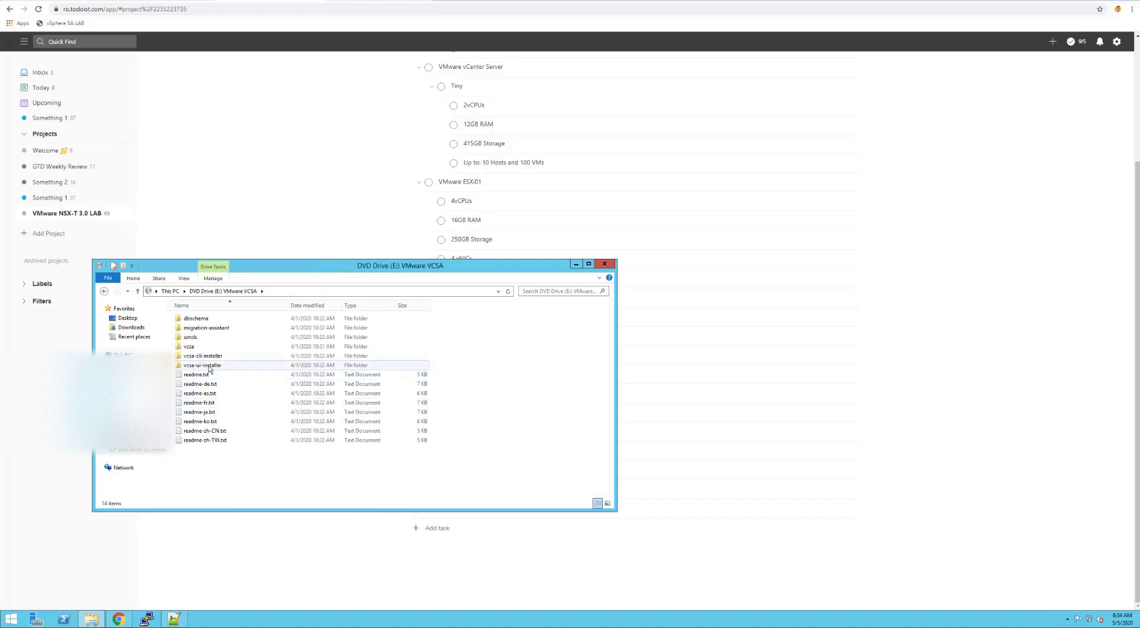
click(199, 367)
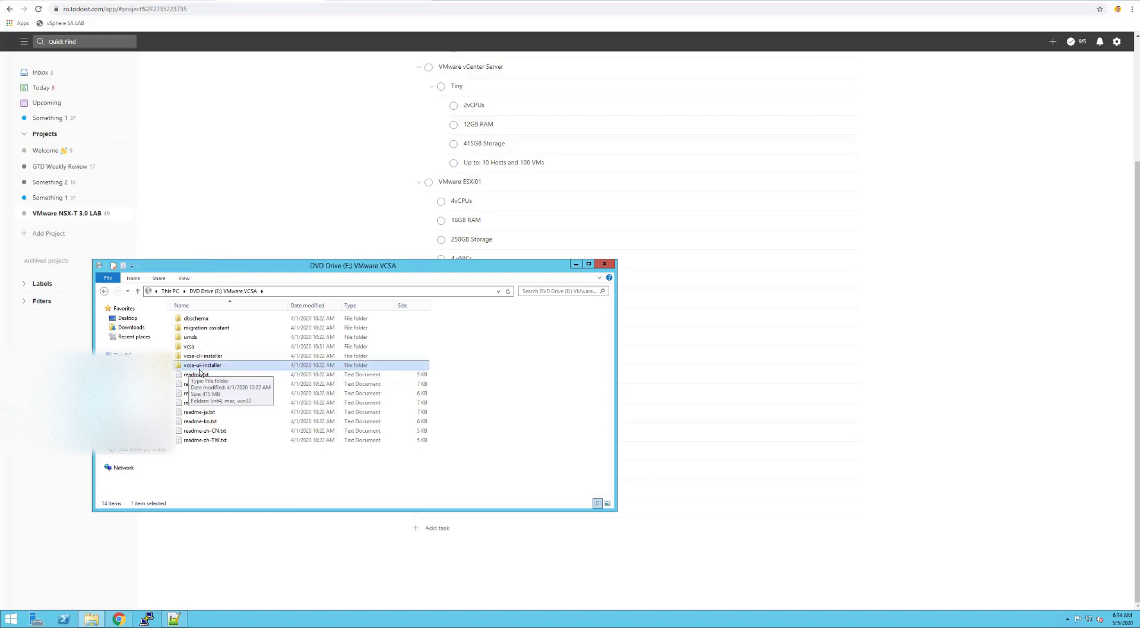
double_click(225, 366)
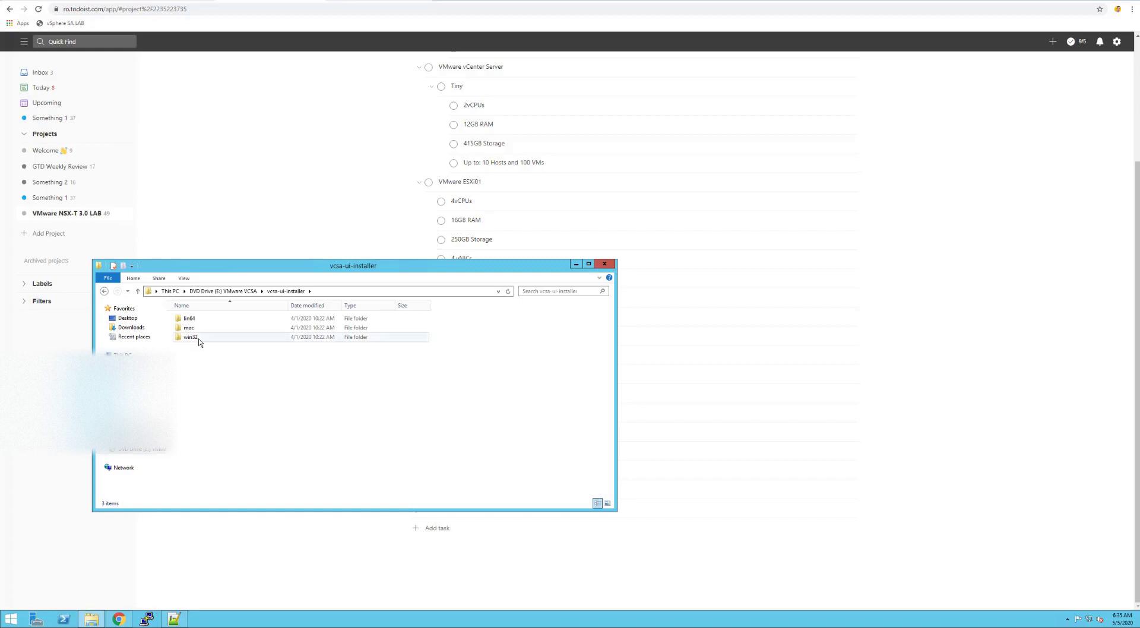
double_click(200, 342)
scroll(276, 390, down, 5)
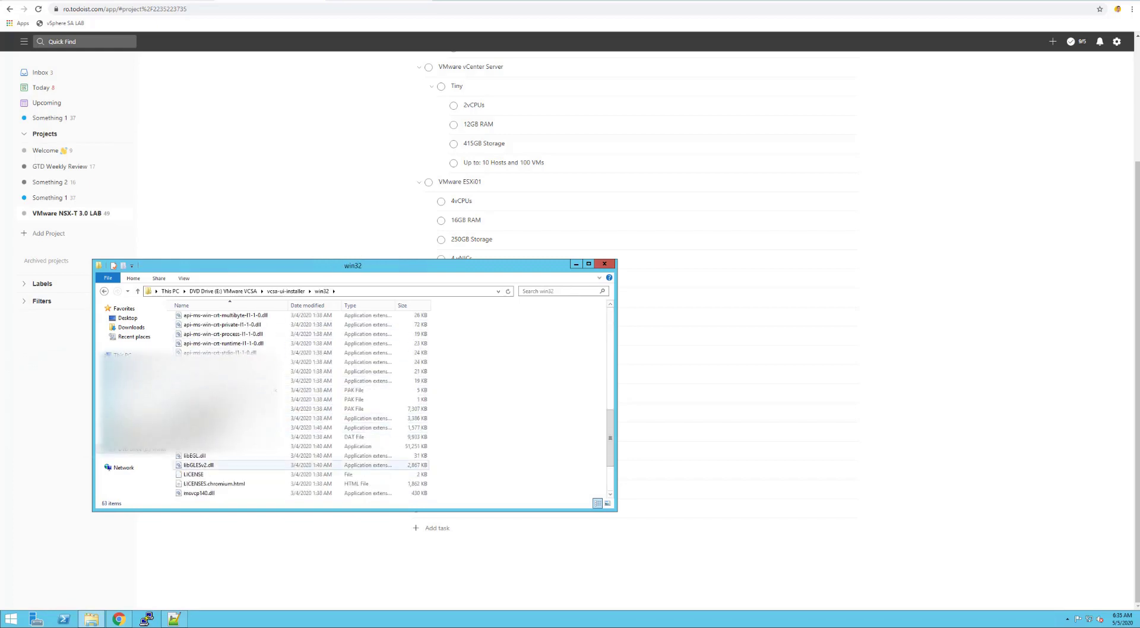
click(245, 446)
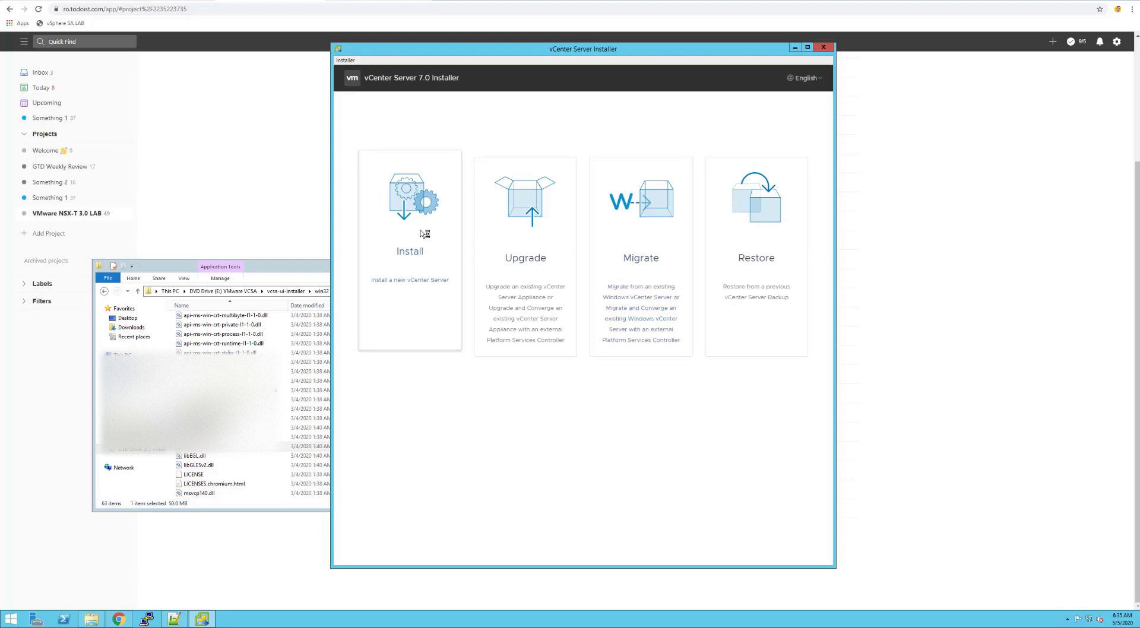
Run the new vCenter Server installation through Stage 1 and Stage 2 until it completes
click(425, 234)
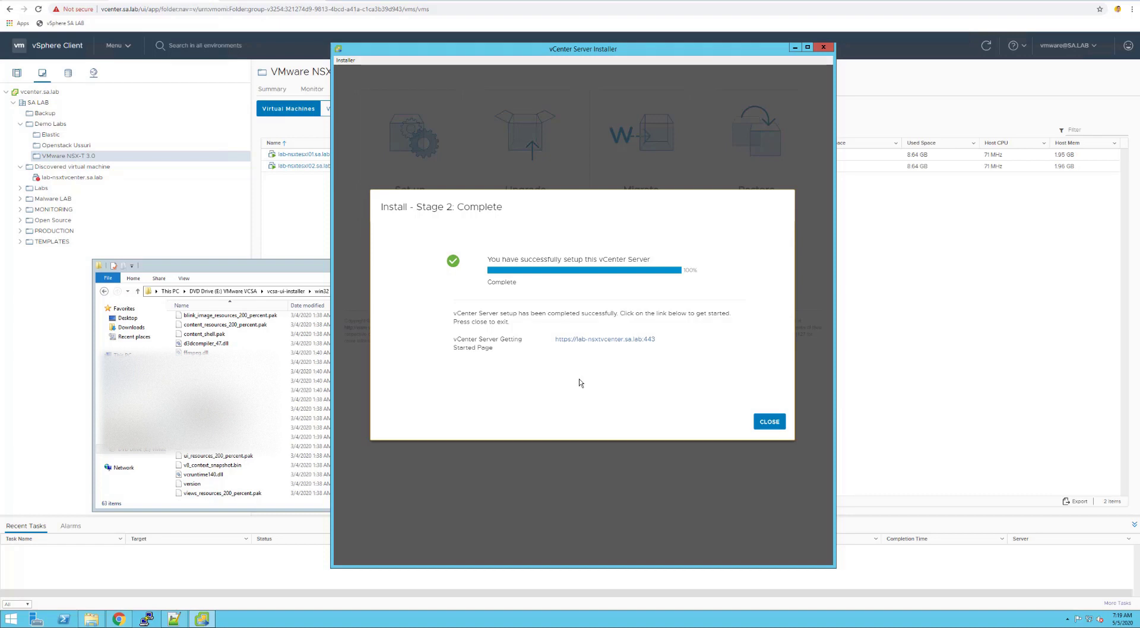
Launch the HTML5 vSphere Client from Getting Started and sign in with the SSO administrator account and password
click(583, 341)
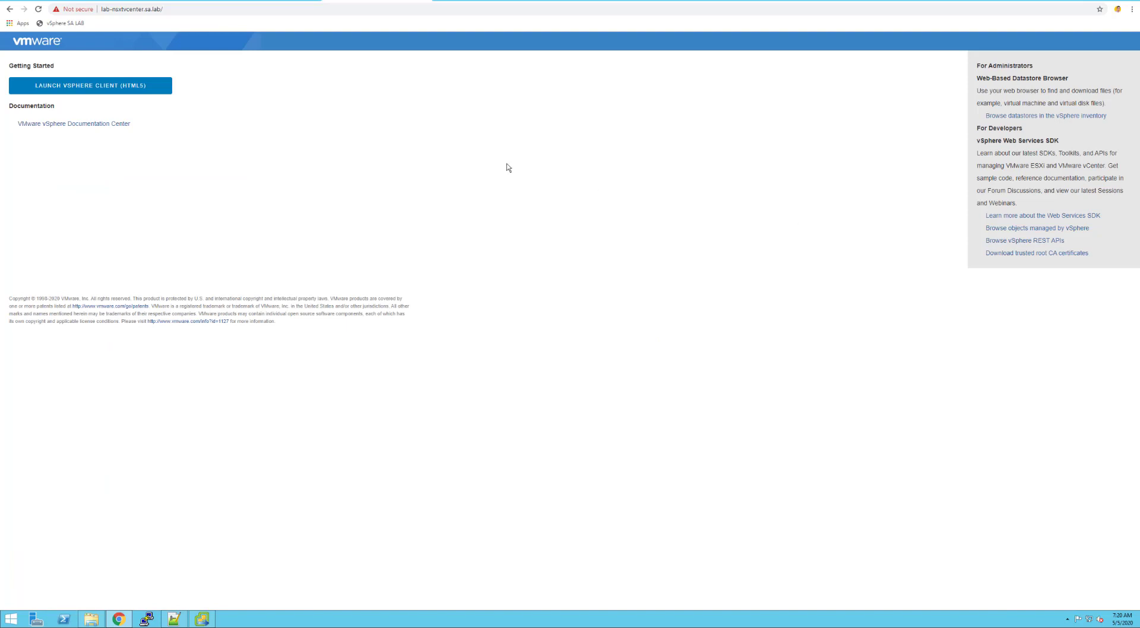
click(94, 87)
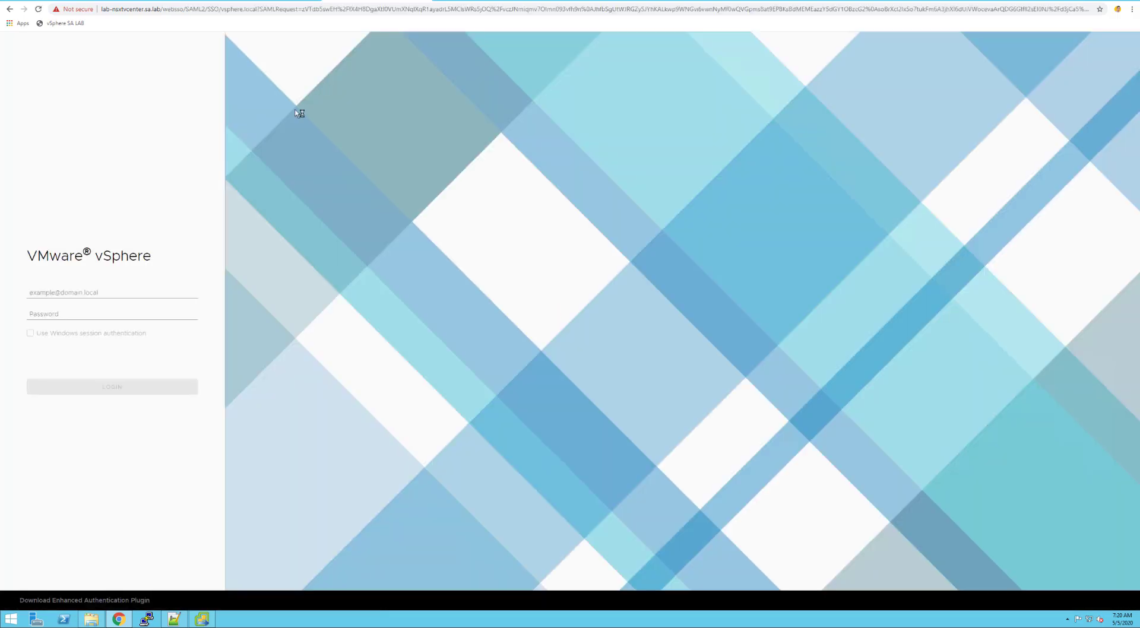
click(95, 291)
text(adm)
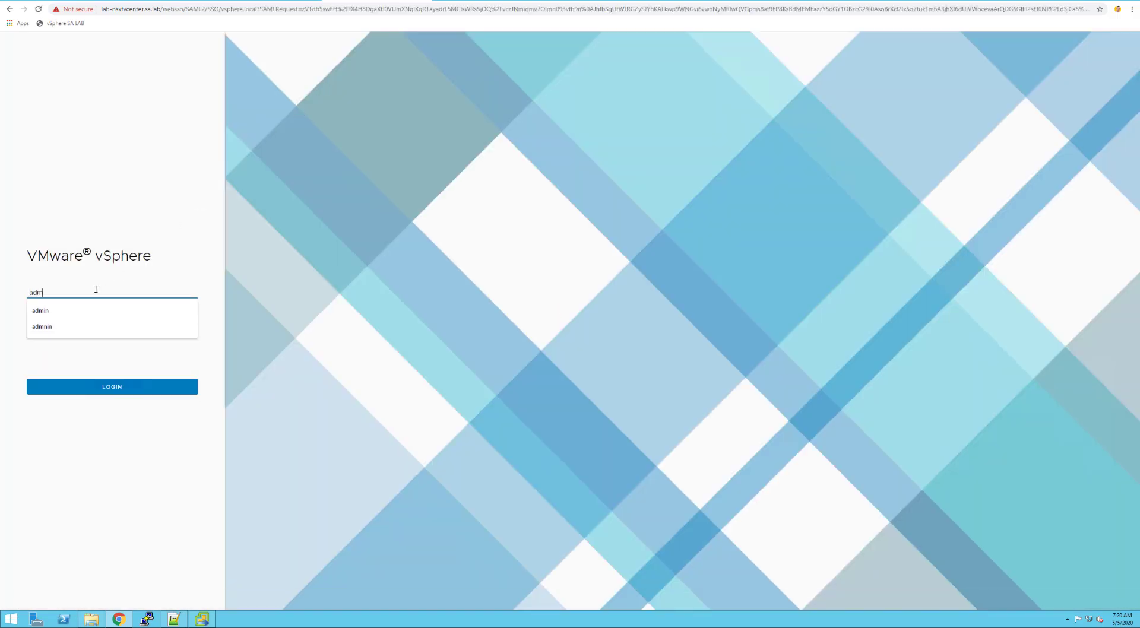
text(inistrator@vspjhere)
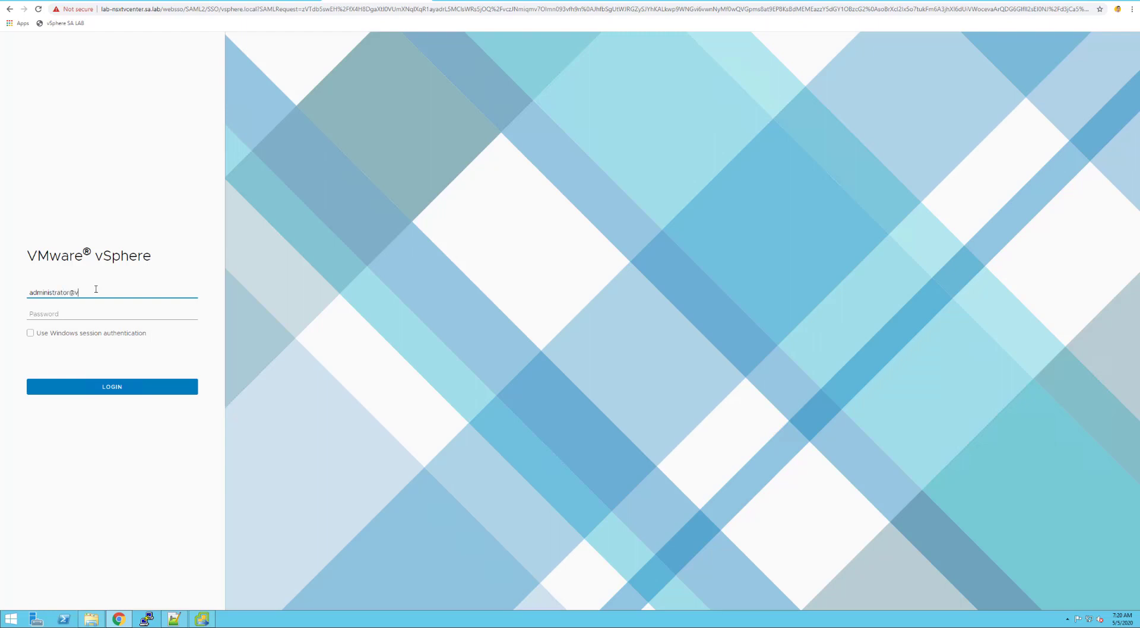
key(BackSpace)
key(BackSpace)
key(BackSpace)
text(here.local)
key(Tab)
text(•••••••••)
key(Return)
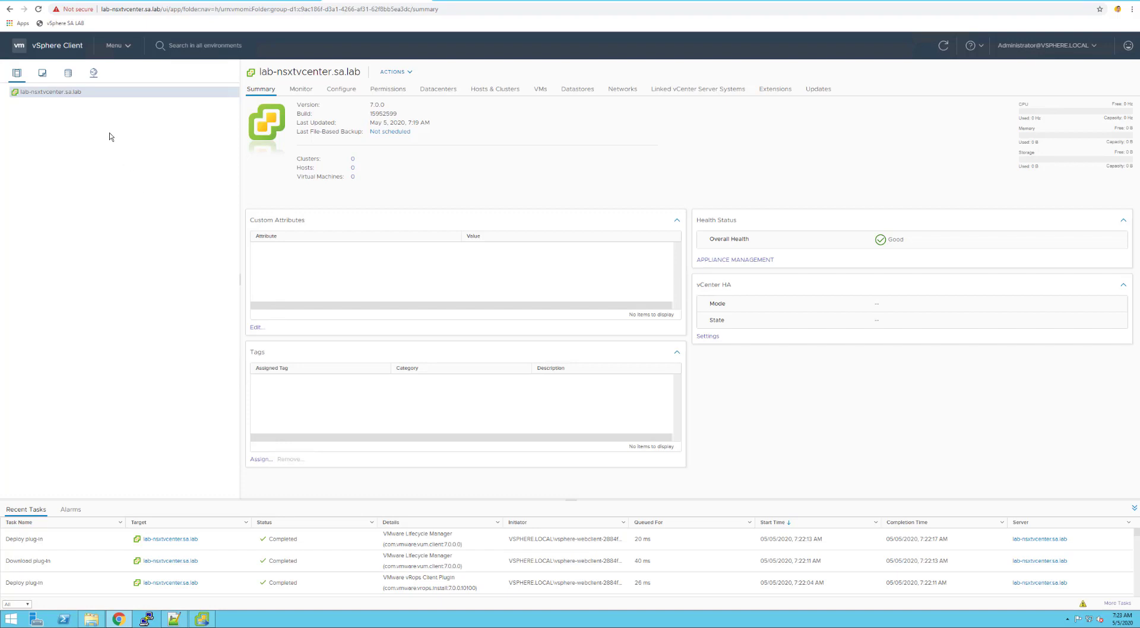
Create a datacenter named NSX-T Datacenter under the vCenter server
right_click(75, 94)
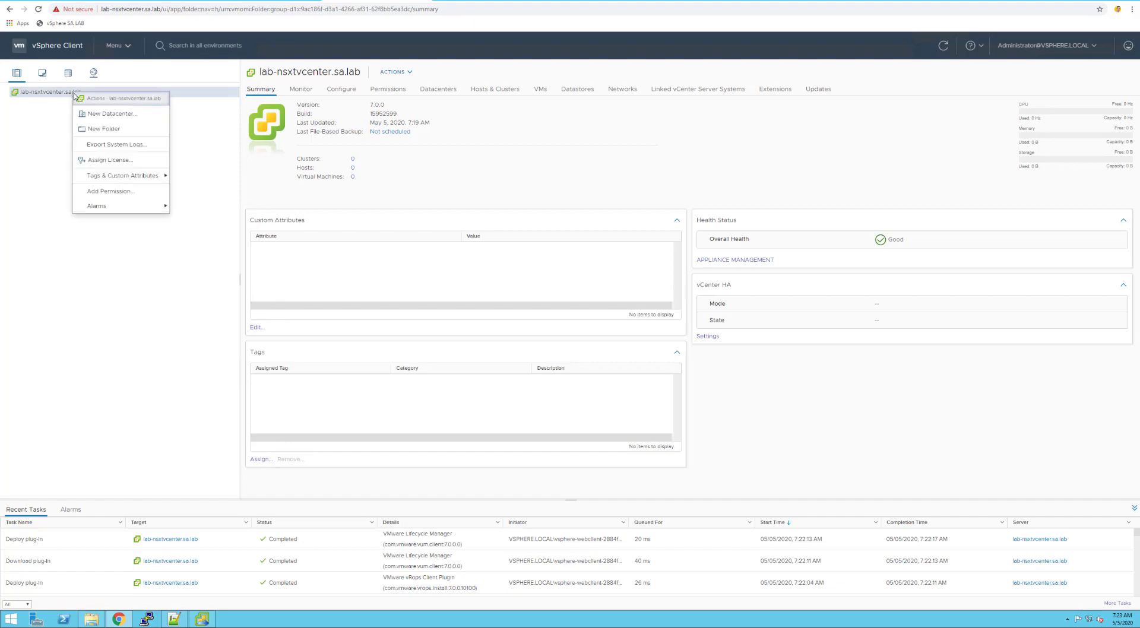
click(90, 117)
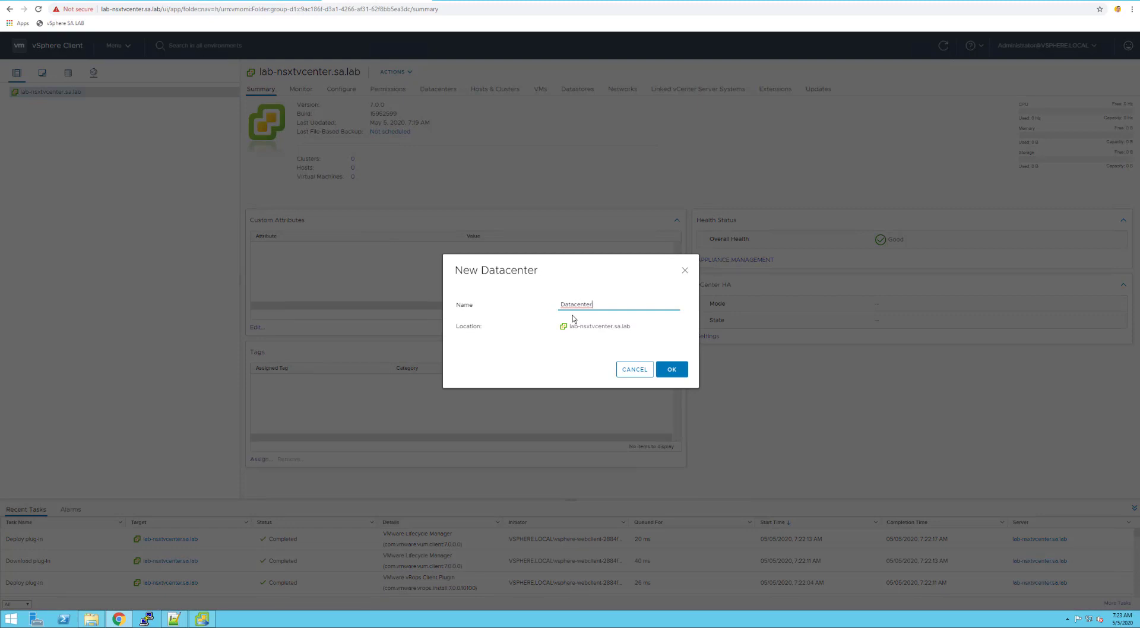
key(Home)
text(NSX-T)
click(664, 373)
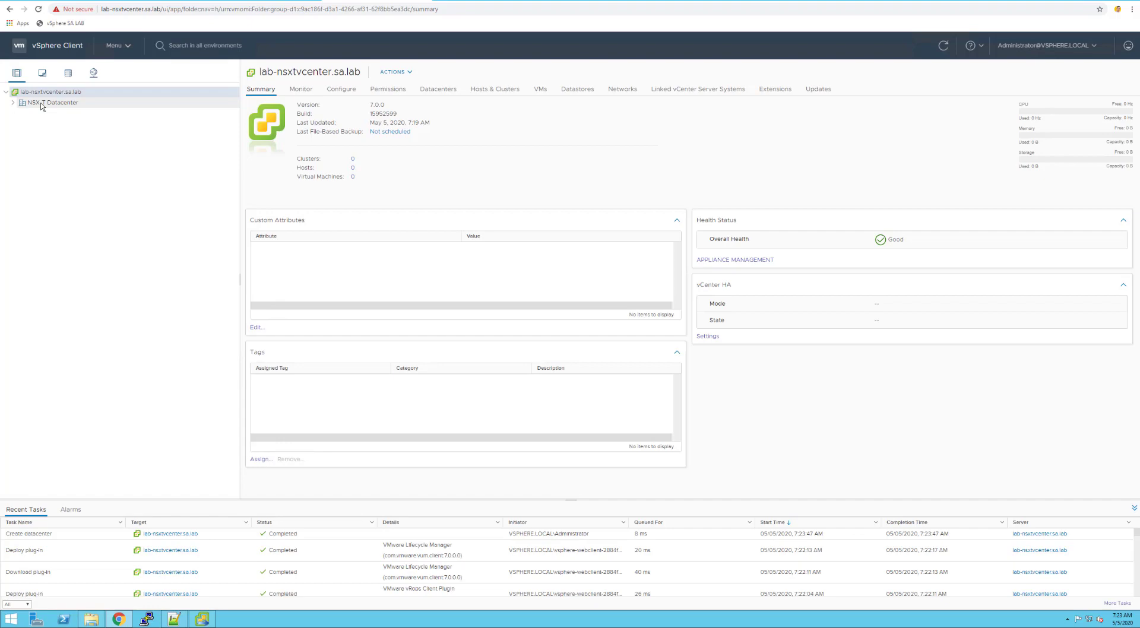
Add LAB Cluster to NSX-T Datacenter with vSphere DRS and vSphere HA enabled
right_click(42, 107)
click(81, 145)
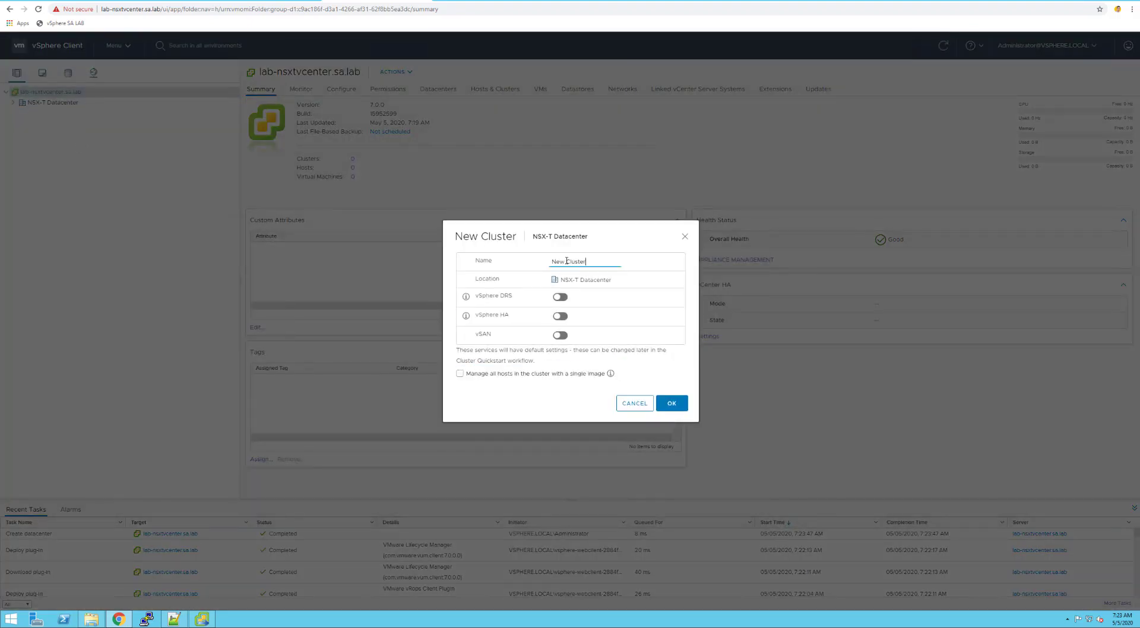
key(ctrl+a)
key(Home)
key(Delete)
key(Delete)
key(Delete)
text(LAB)
click(562, 298)
click(561, 317)
click(667, 404)
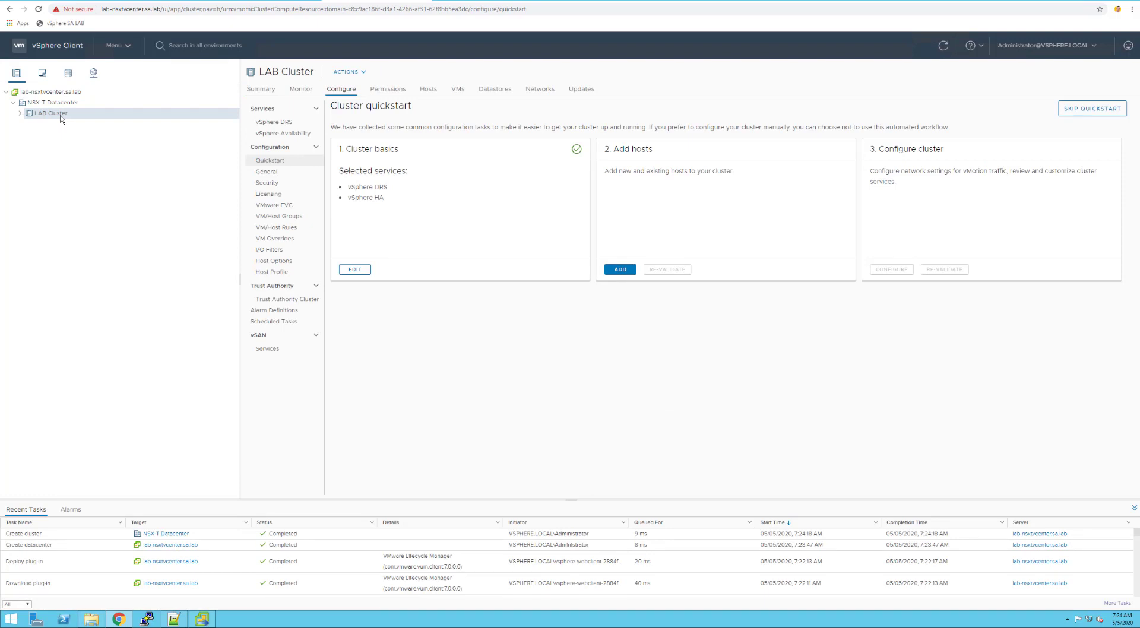
Enter hosts lab-nsxtesxi01.sa.lab and lab-nsxtesxi02.sa.lab with root credentials in LAB Cluster's Add Hosts wizard
right_click(61, 119)
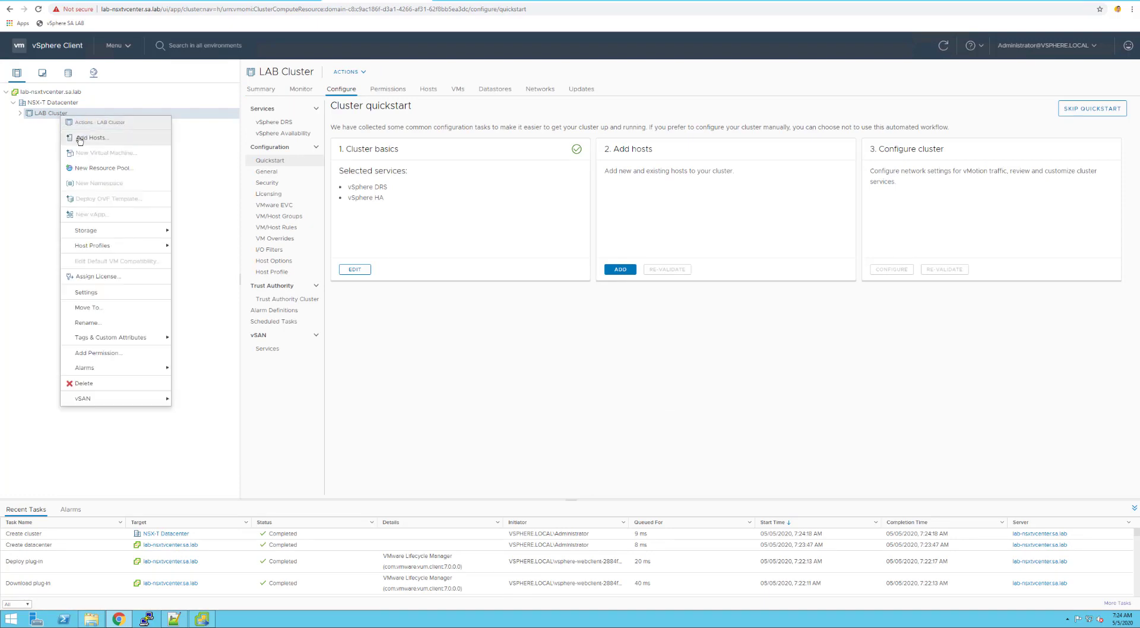
click(79, 139)
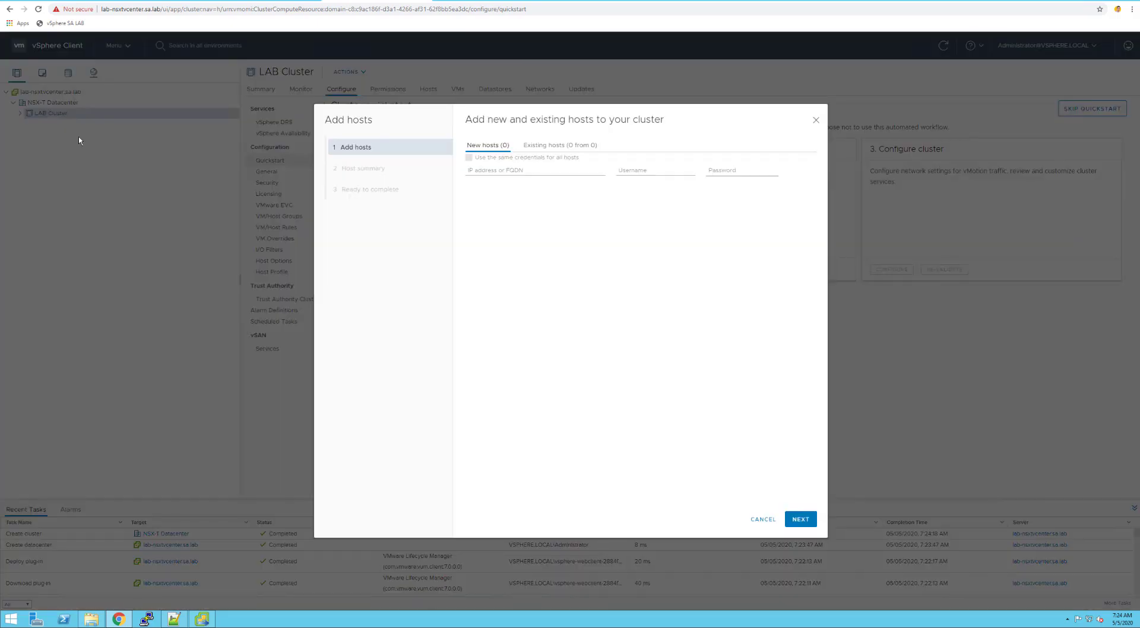
click(508, 171)
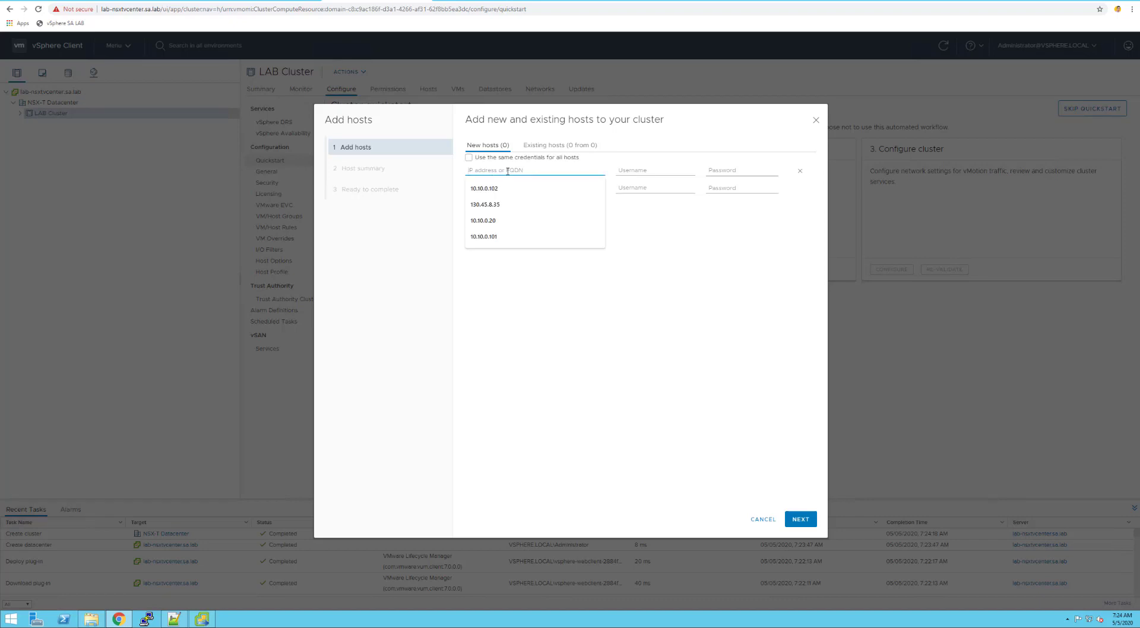
text(lab)
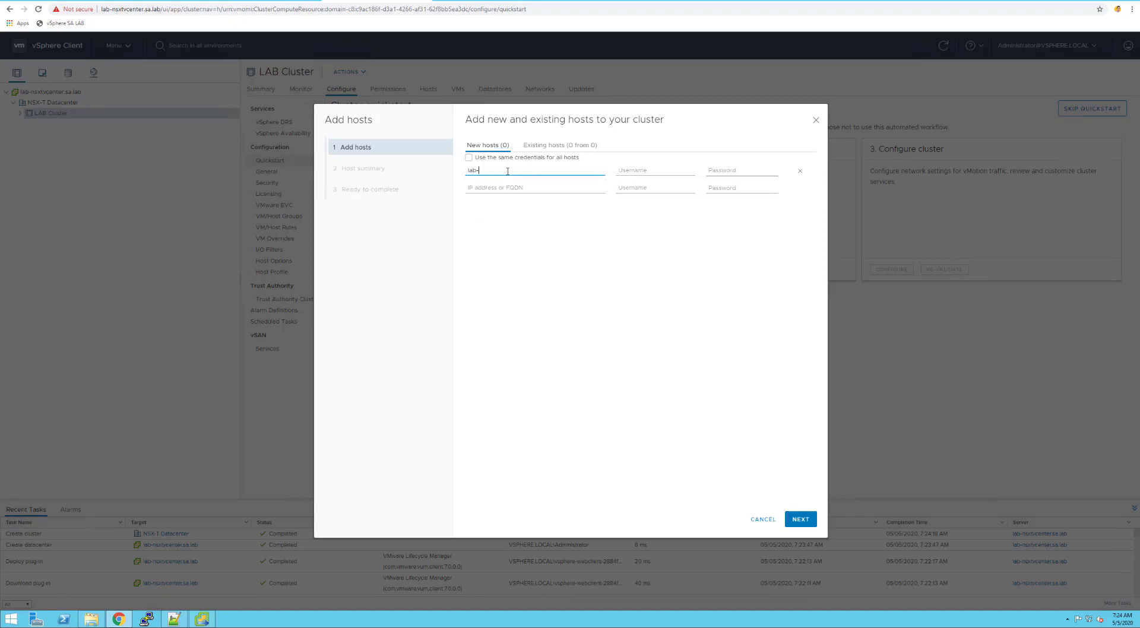
text(-nsx)
text(tesxi-1)
text(1)
text(.sa.lab)
key(Tab)
text(roo)
key(Tab)
text(VMware1!)
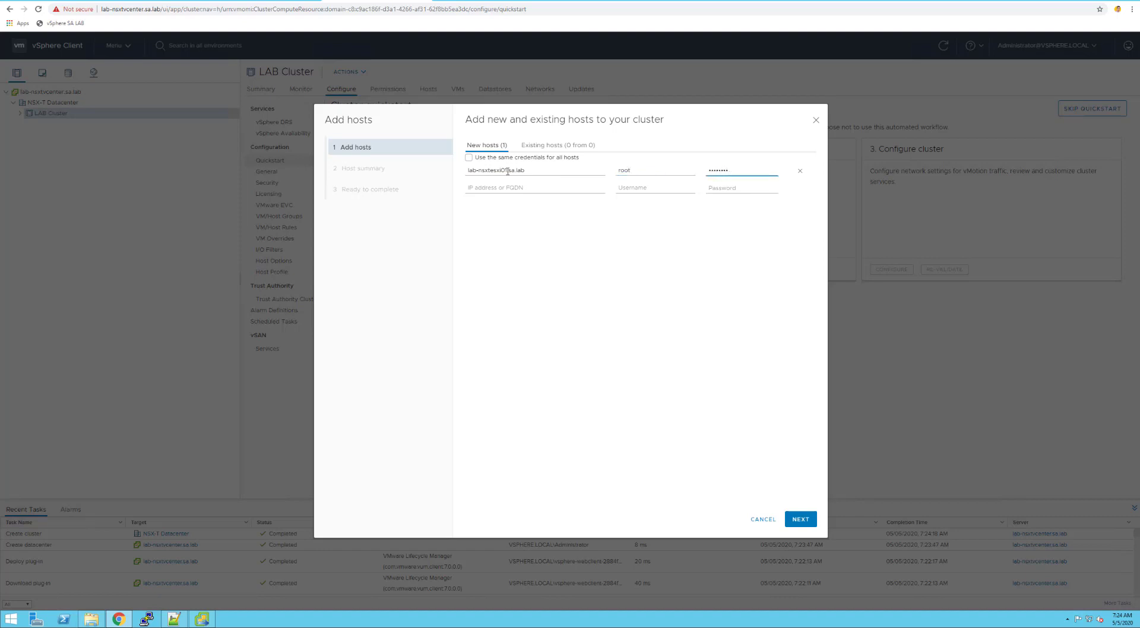
key(Tab)
text(lab-)
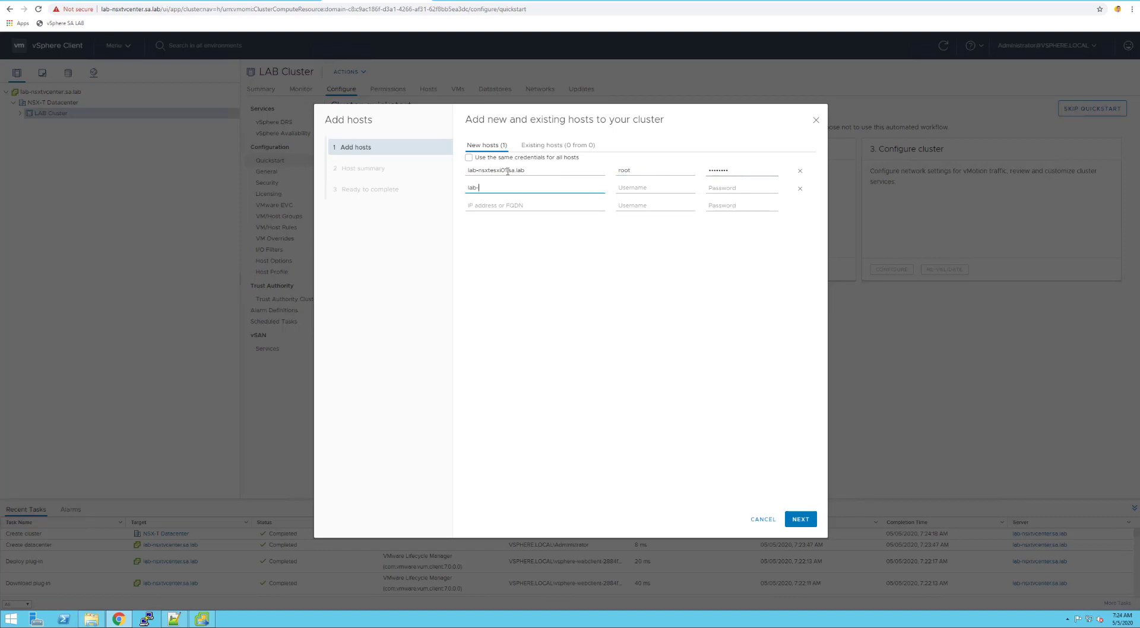
text(nsxtesxi02.sa.lab)
key(Tab)
text(root)
key(Tab)
text(VMware1!!)
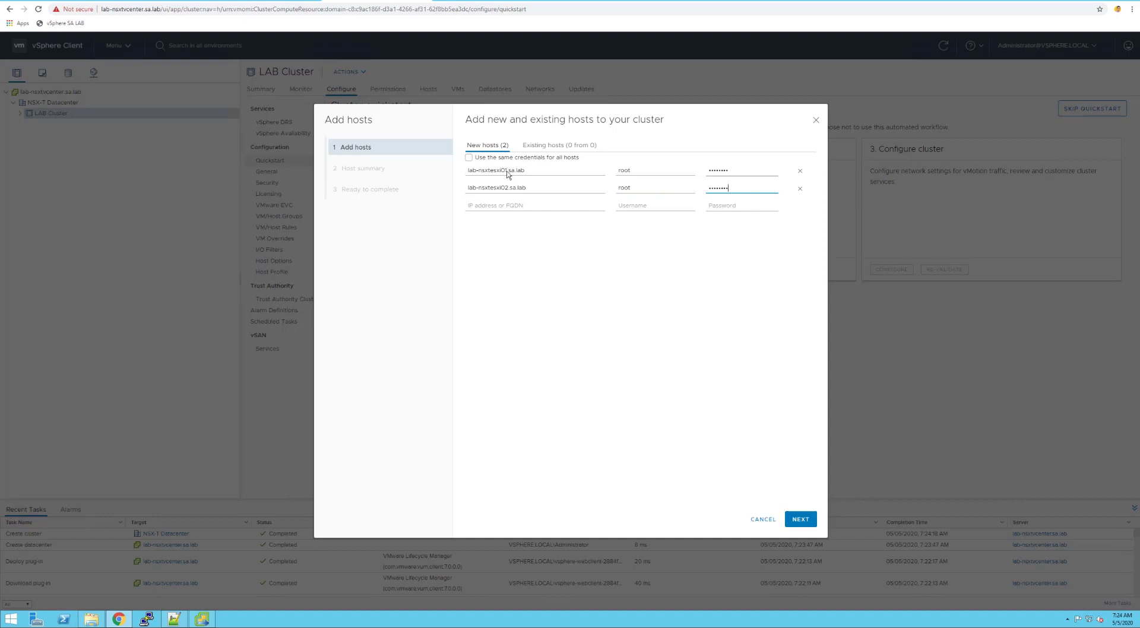
Trust both host certificates, exclude the failed lab-nsxtesxi02, and finish adding lab-nsxtesxi01
click(802, 520)
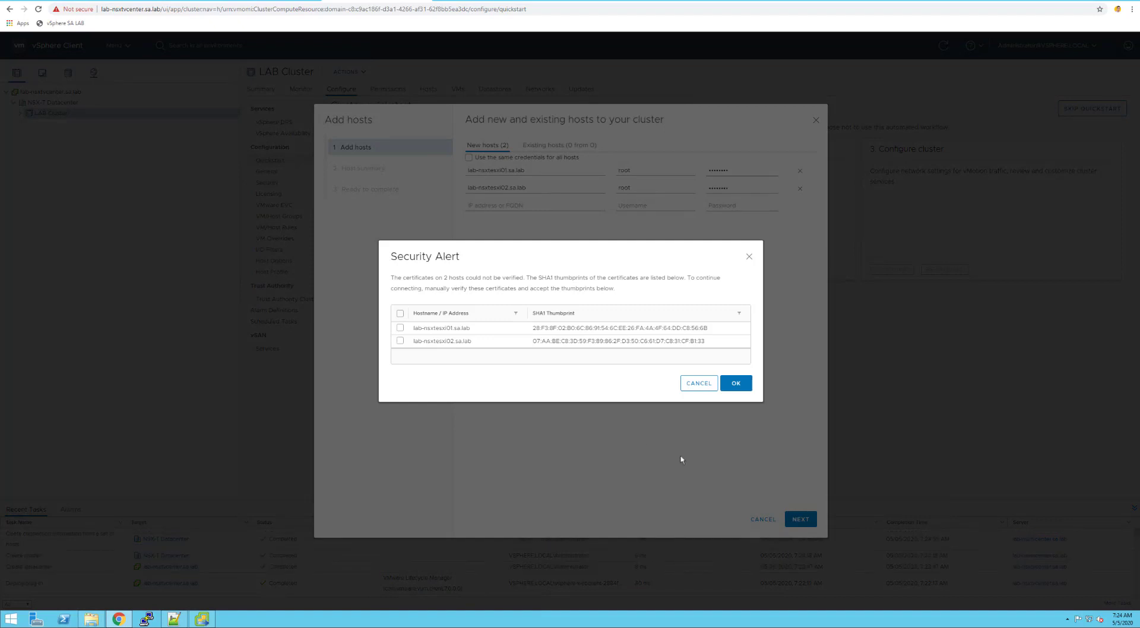
click(399, 314)
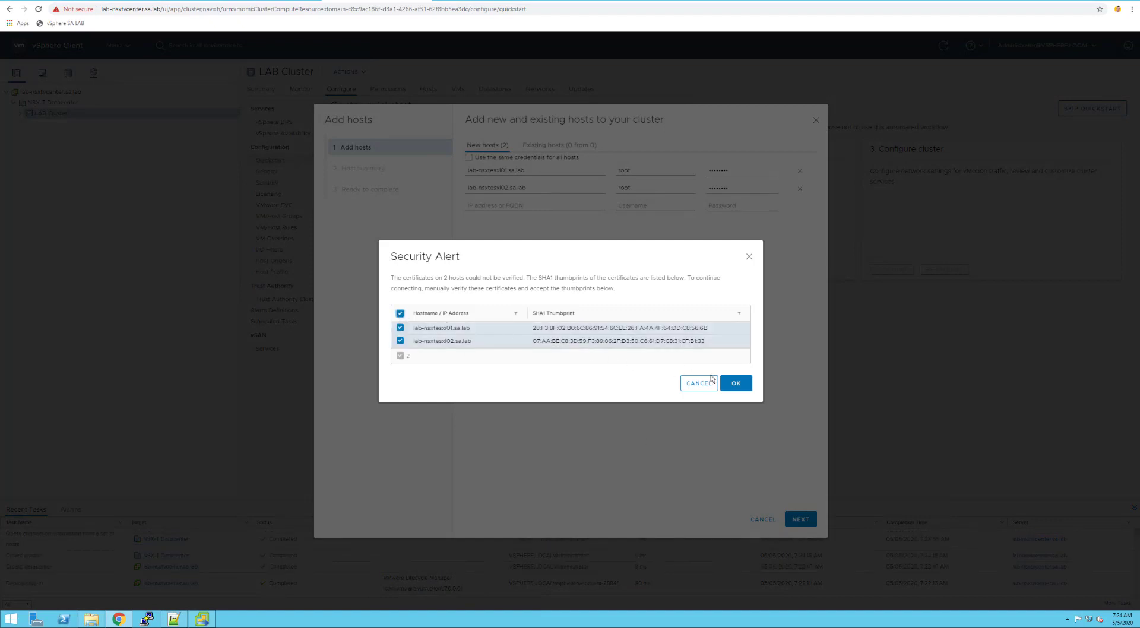
click(736, 384)
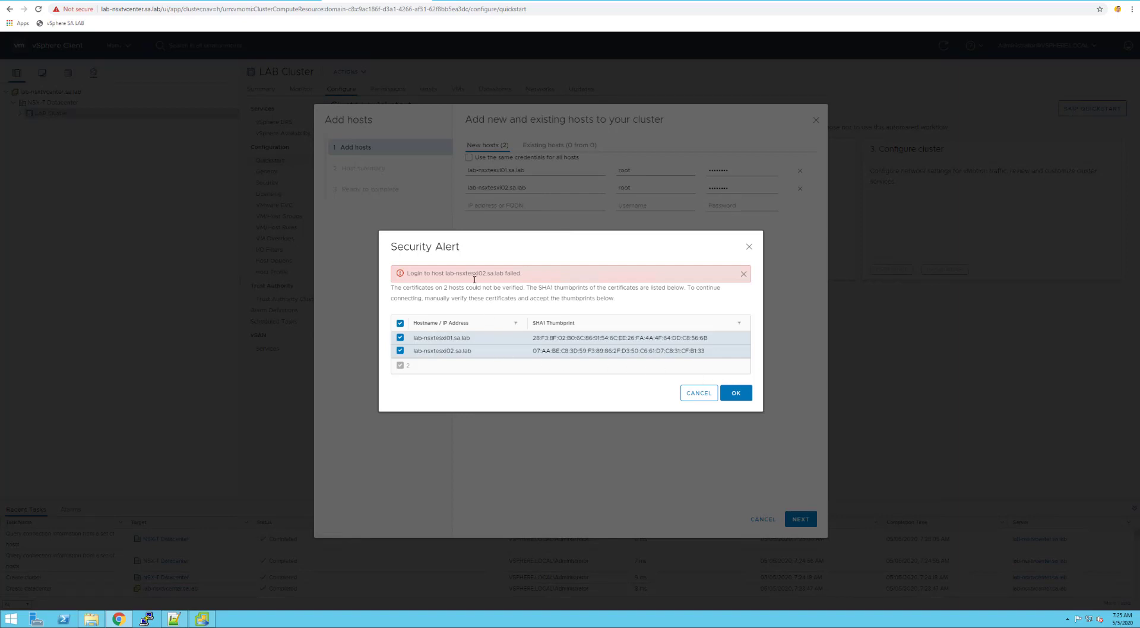
click(400, 351)
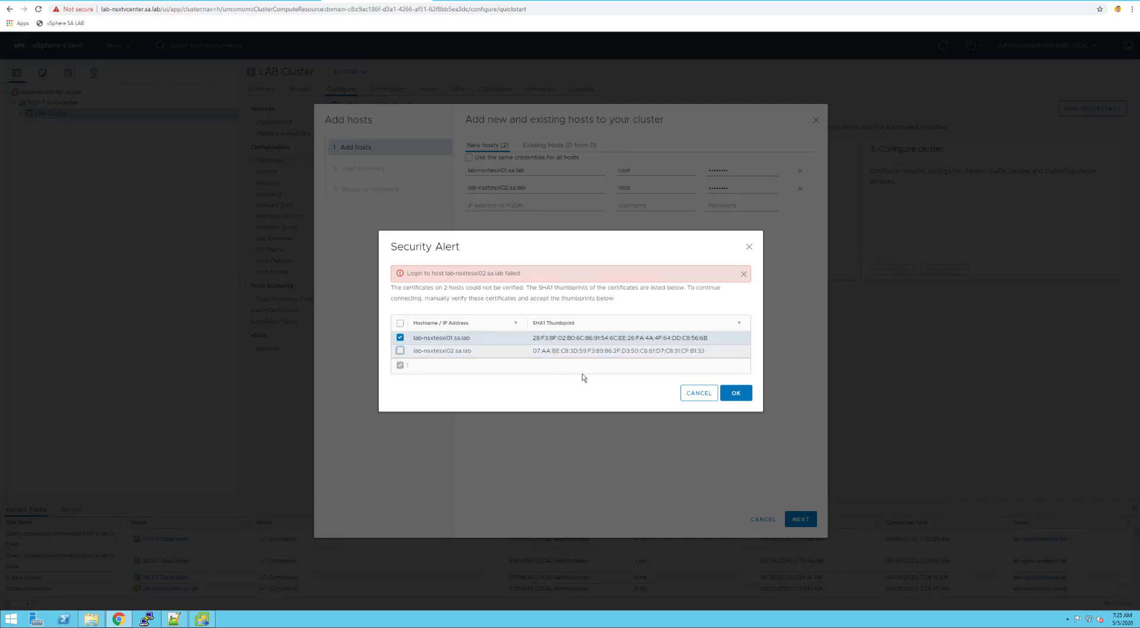
click(732, 394)
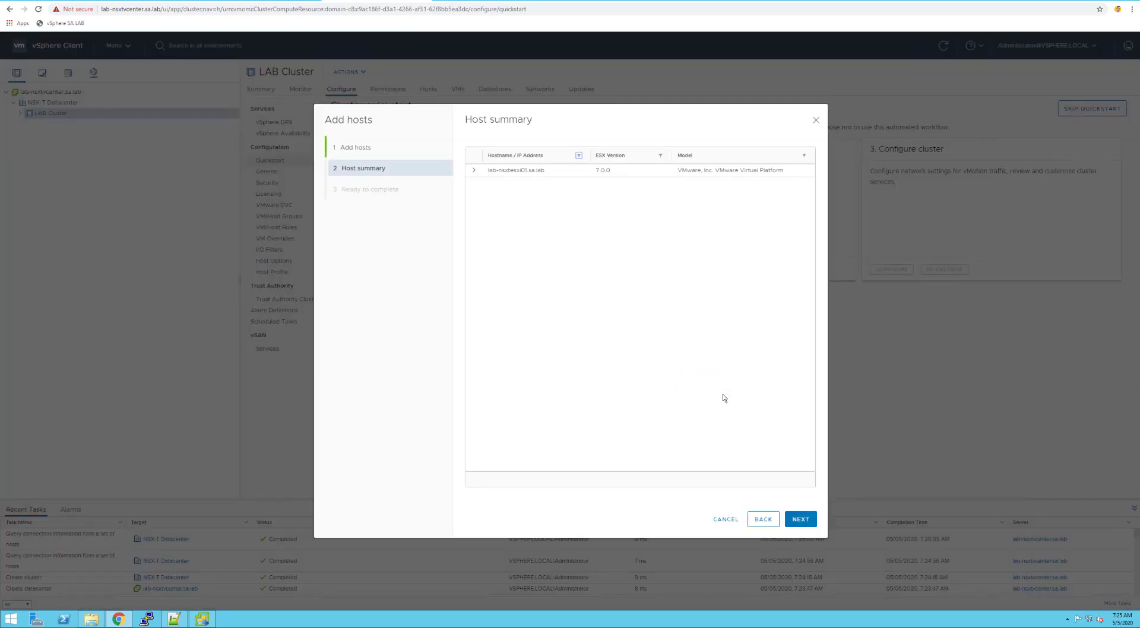
click(475, 170)
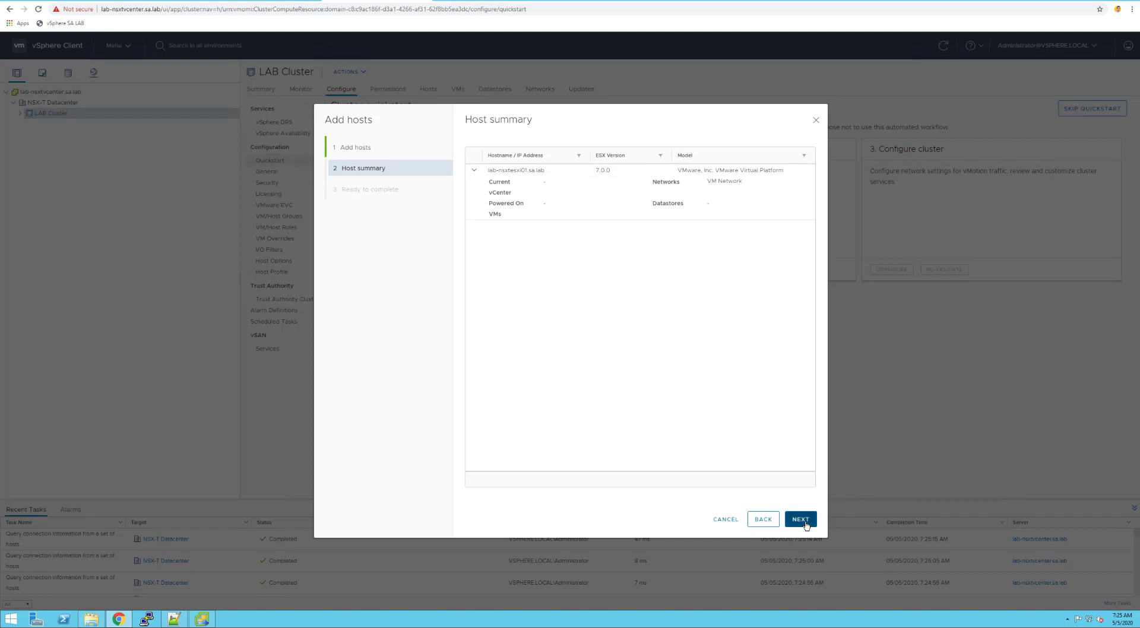
click(802, 519)
click(800, 520)
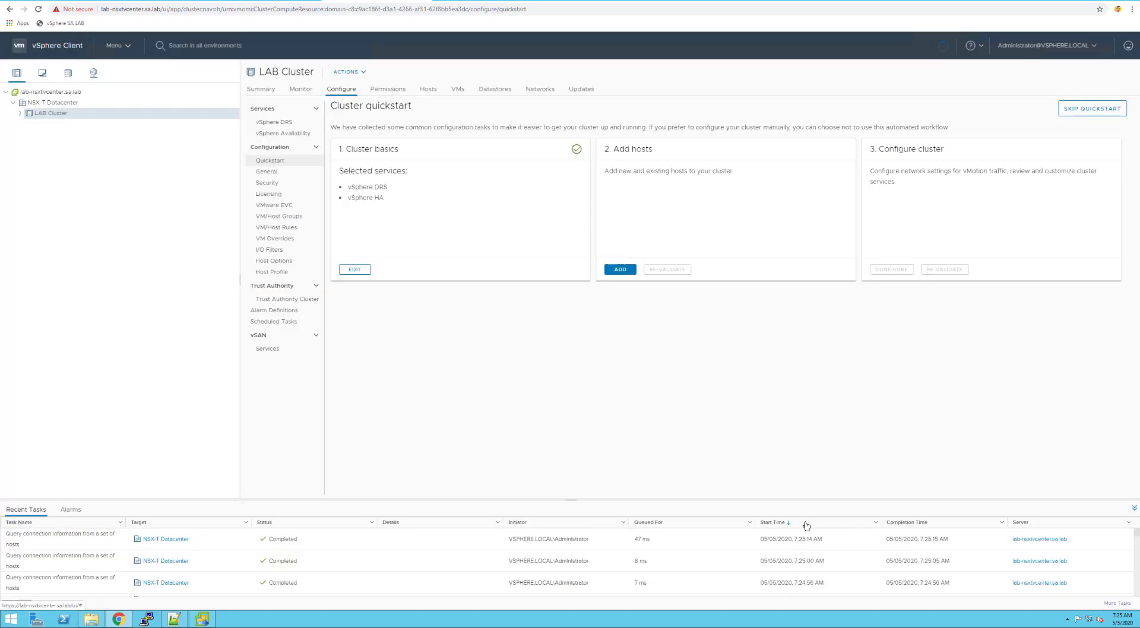
Enter the second host's FQDN with root credentials in LAB Cluster's Add Hosts wizard
right_click(52, 117)
click(71, 137)
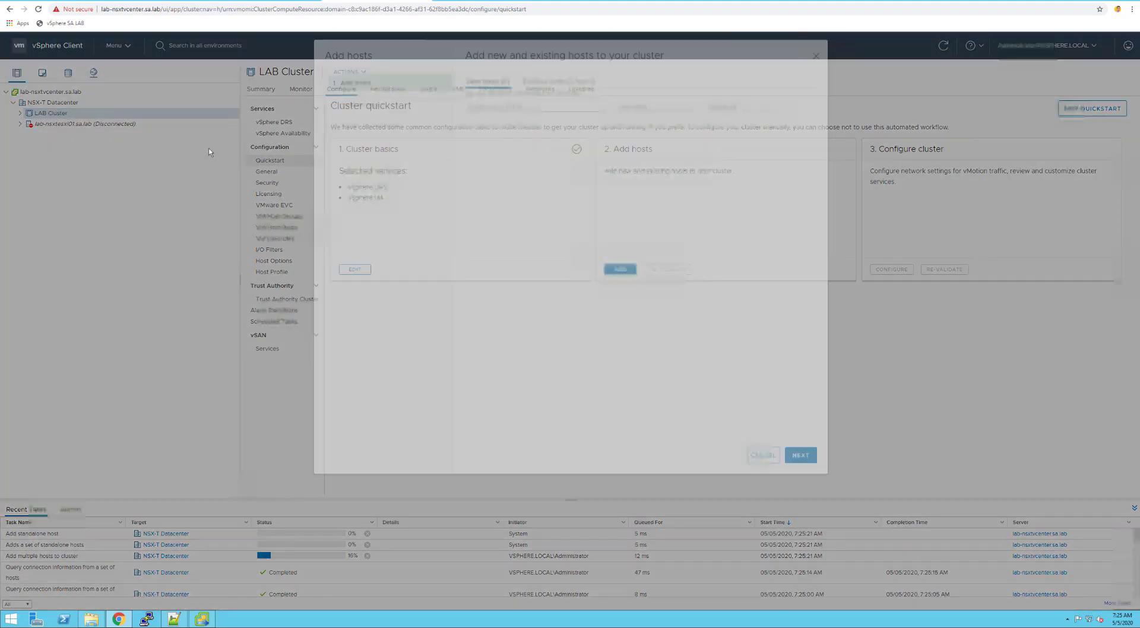
click(506, 171)
text(lab-n)
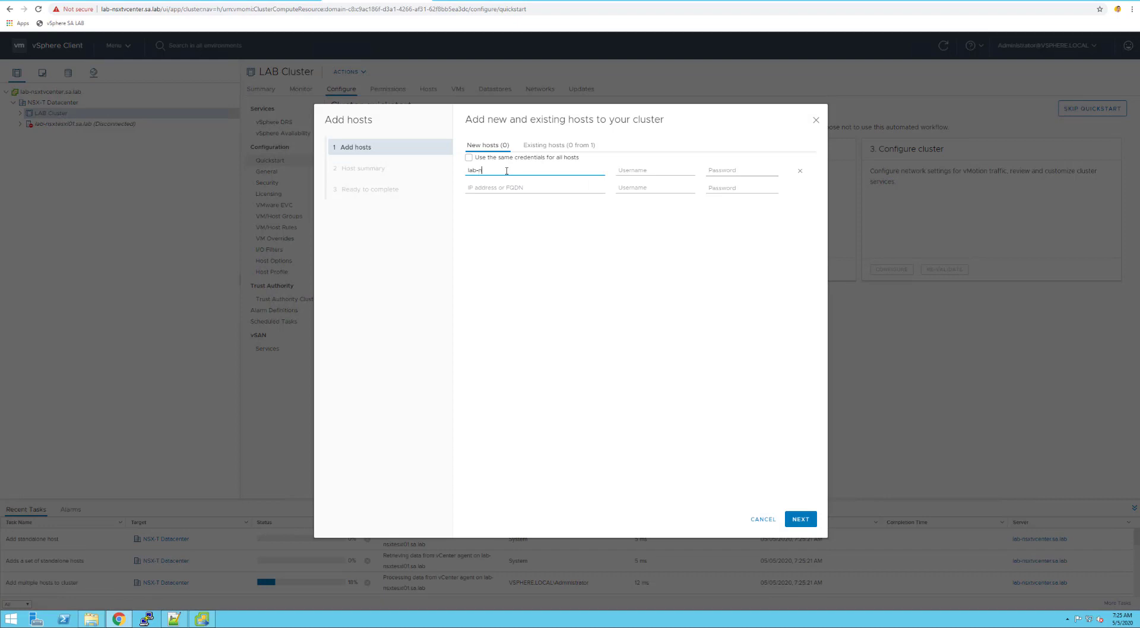
text(sxtesxi01.sa.lab)
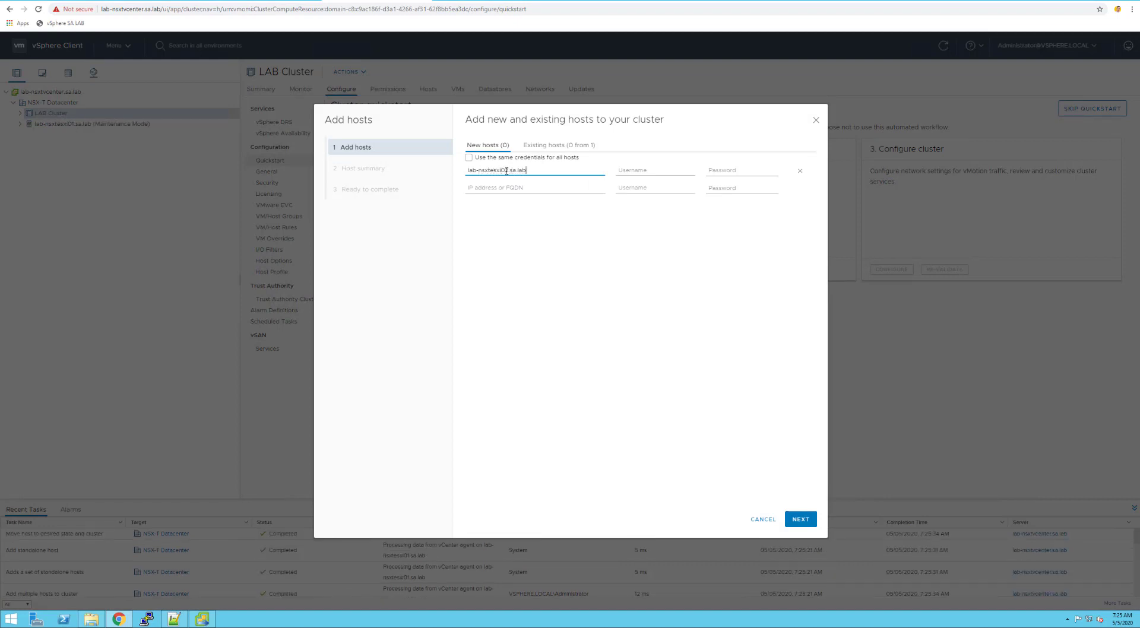
key(Tab)
text(root)
key(Tab)
text(******)
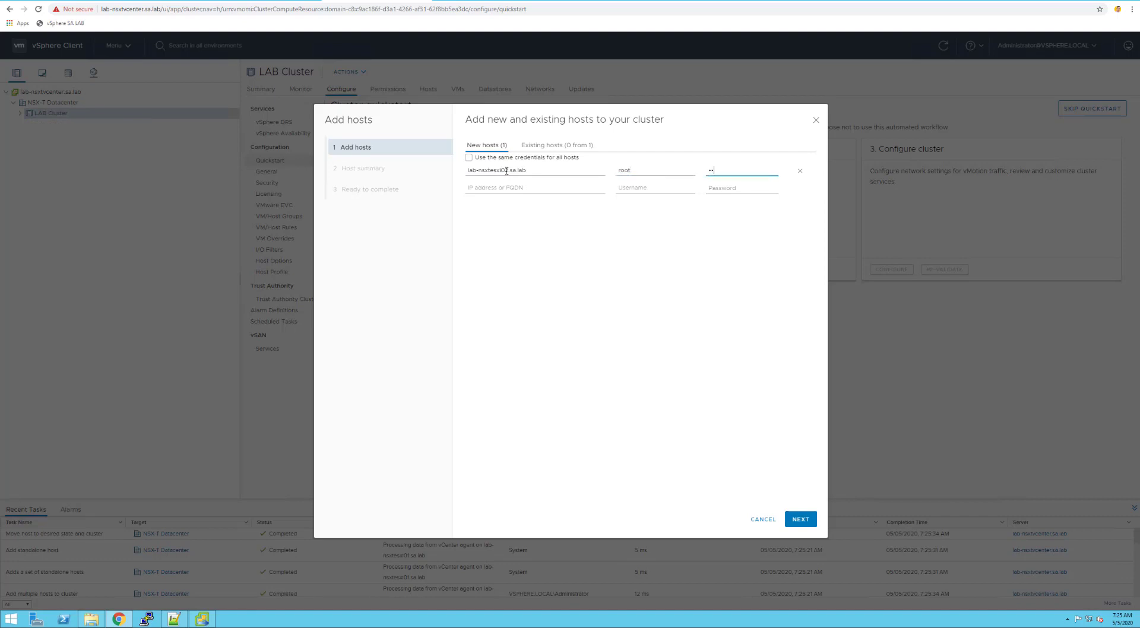
text(**)
Trust the host's certificate thumbprint and finish adding it to LAB Cluster
click(798, 520)
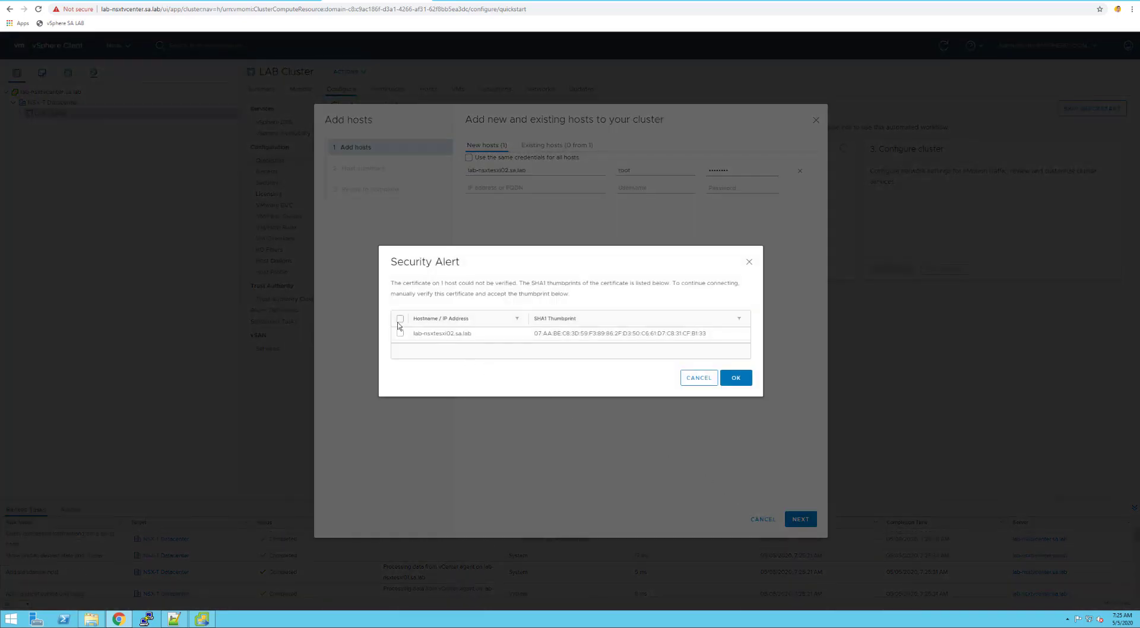
click(401, 319)
click(737, 380)
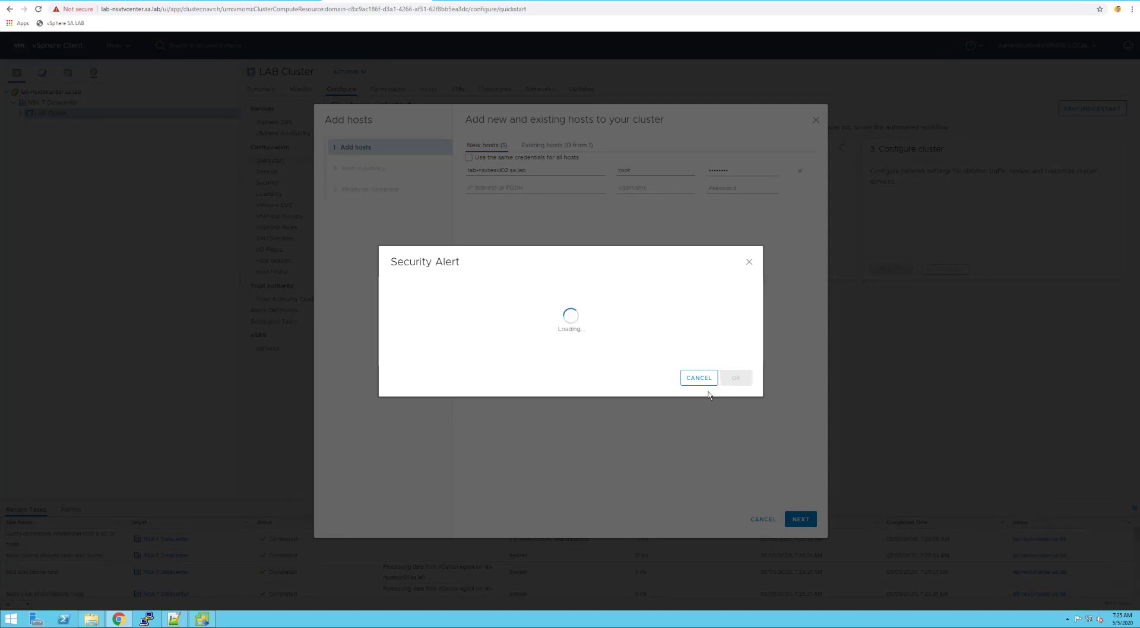
click(801, 520)
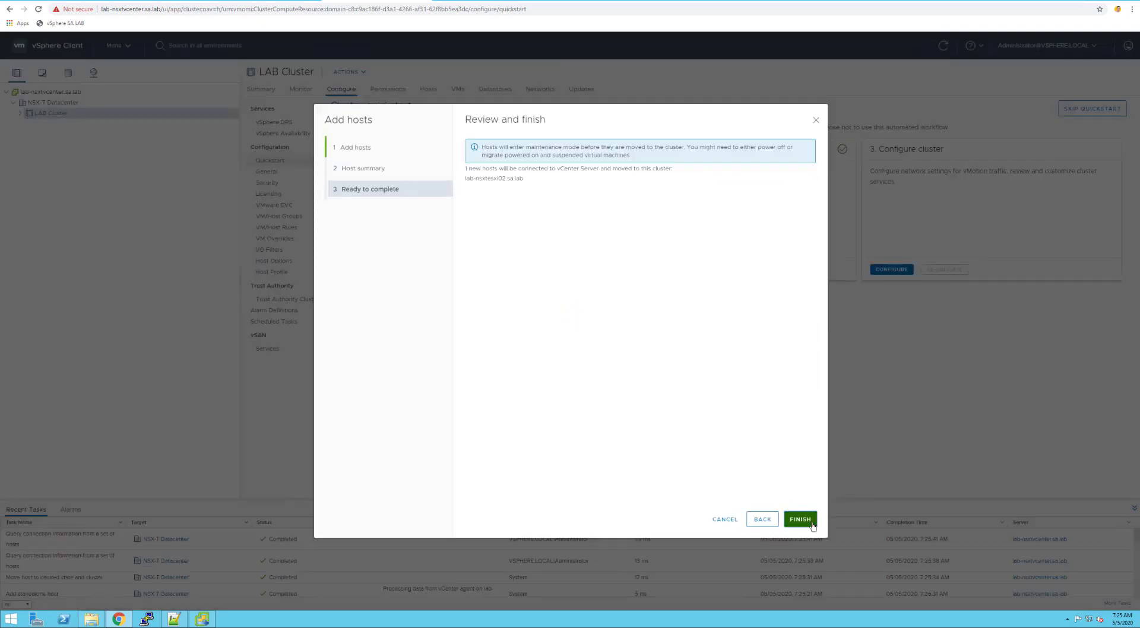
click(801, 519)
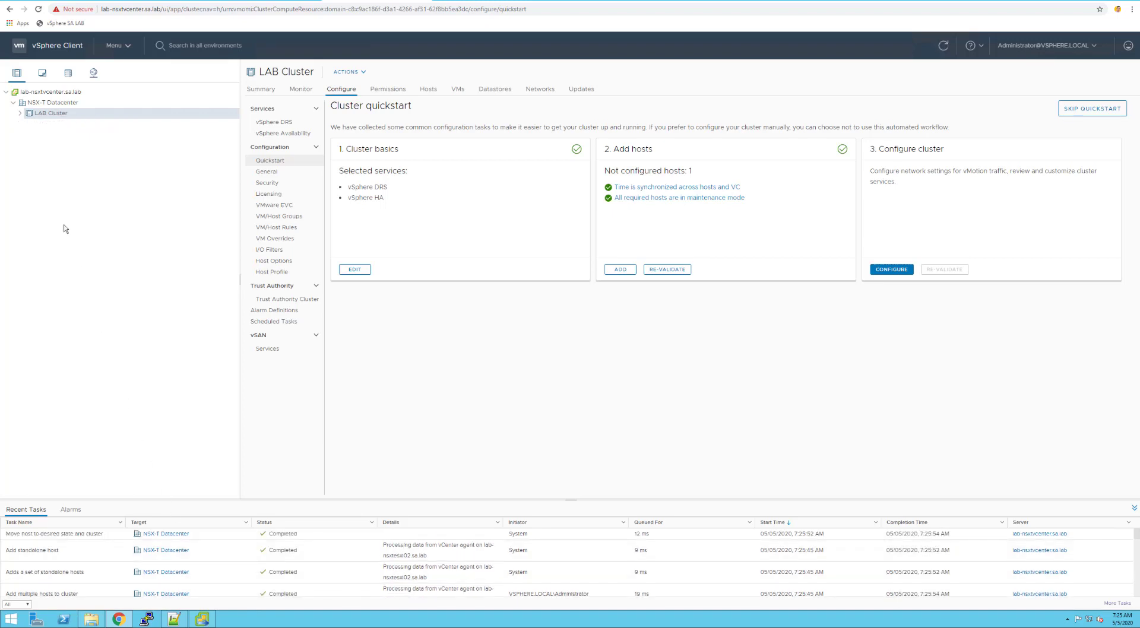
Expand LAB Cluster to list both hosts and dismiss the Configure cluster wizard unchanged
click(21, 114)
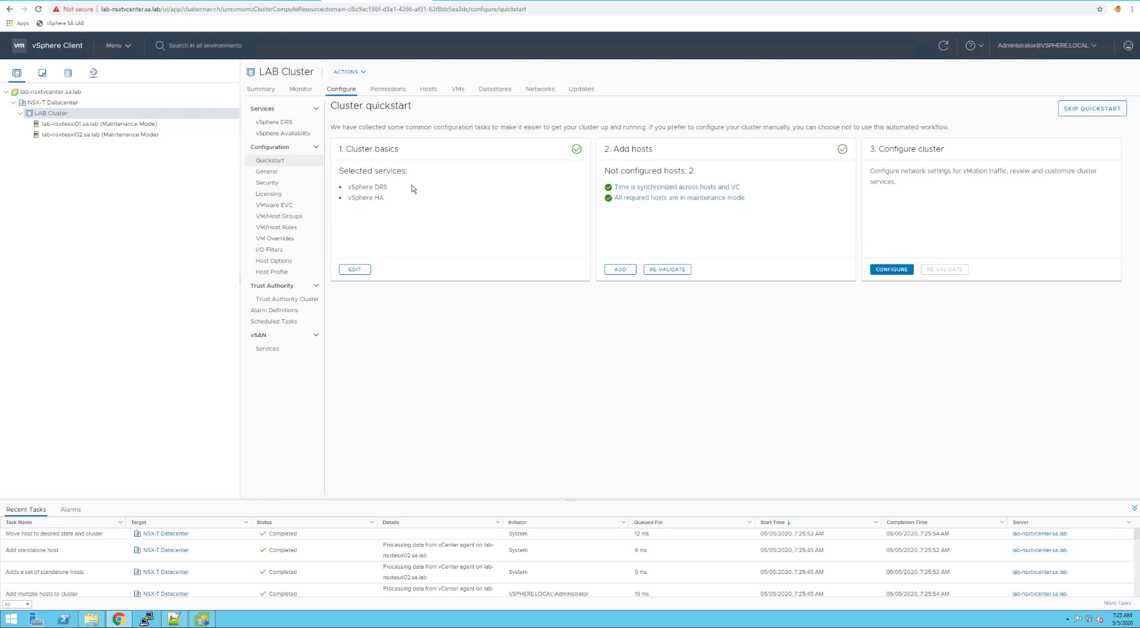
double_click(378, 199)
click(434, 245)
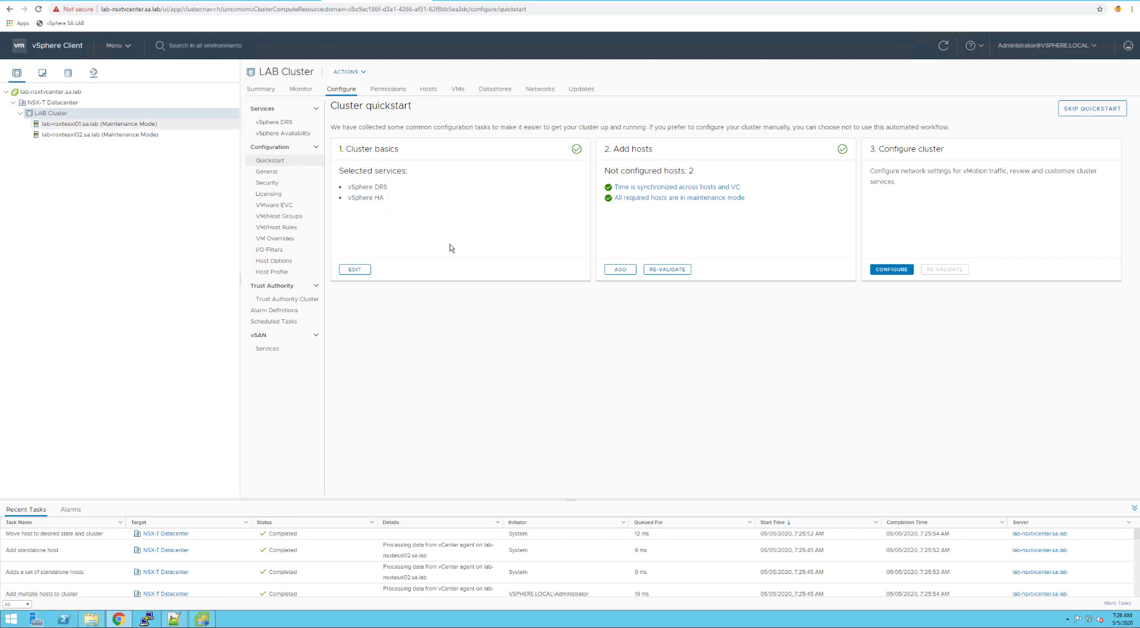
click(890, 271)
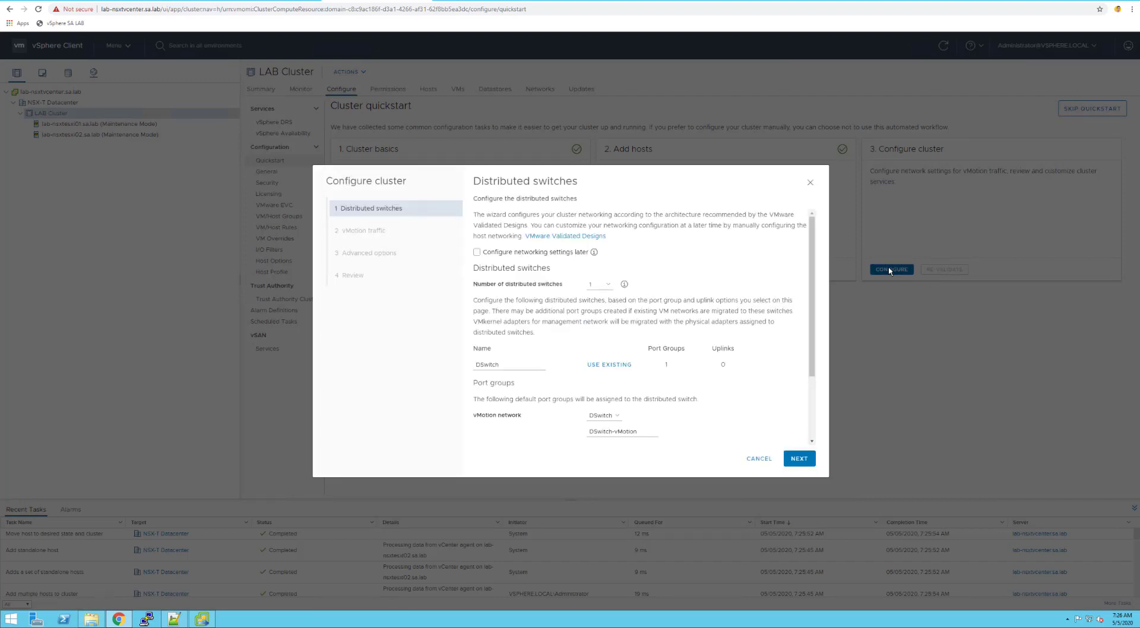
click(764, 461)
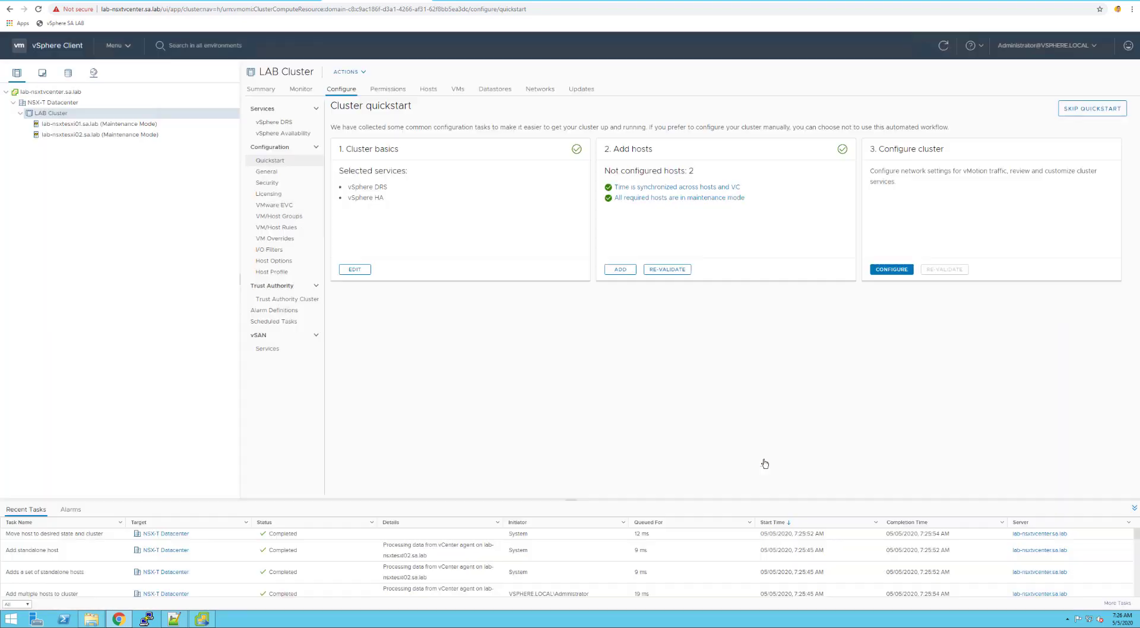
Show Networking > Virtual switches on lab-nsxtesxi01.sa.lab's Configure tab
right_click(56, 113)
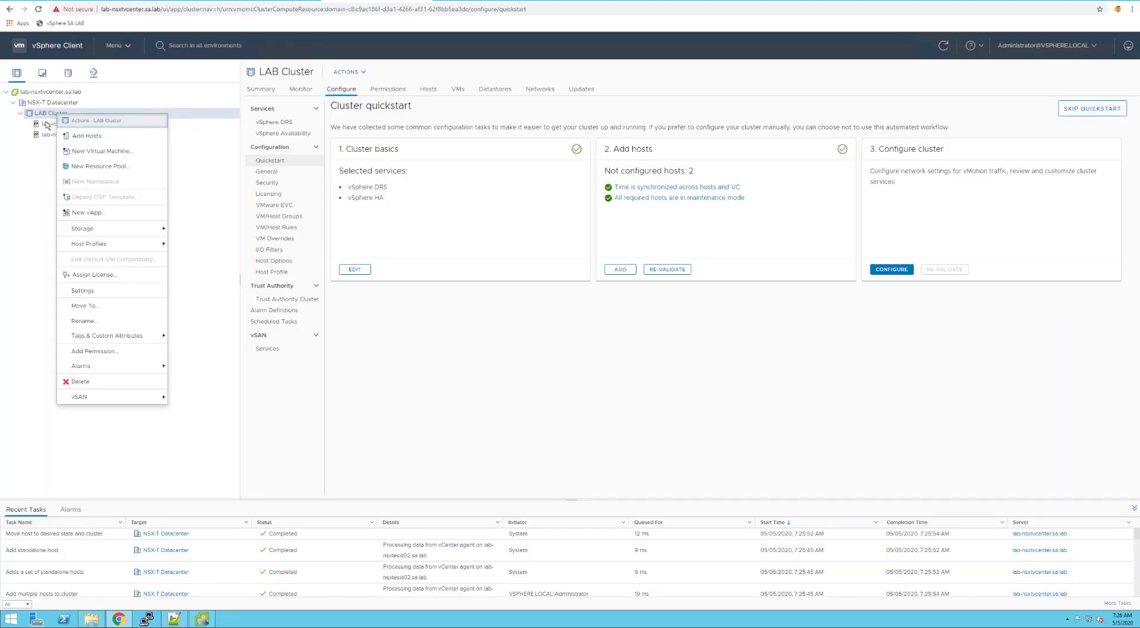
click(43, 127)
right_click(43, 125)
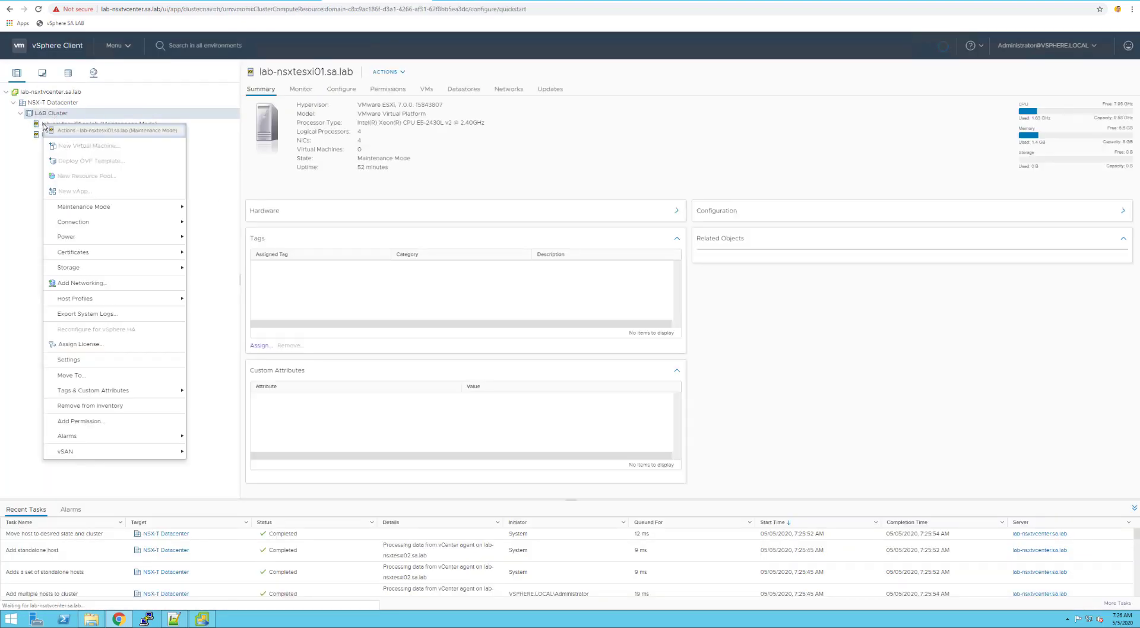
click(43, 125)
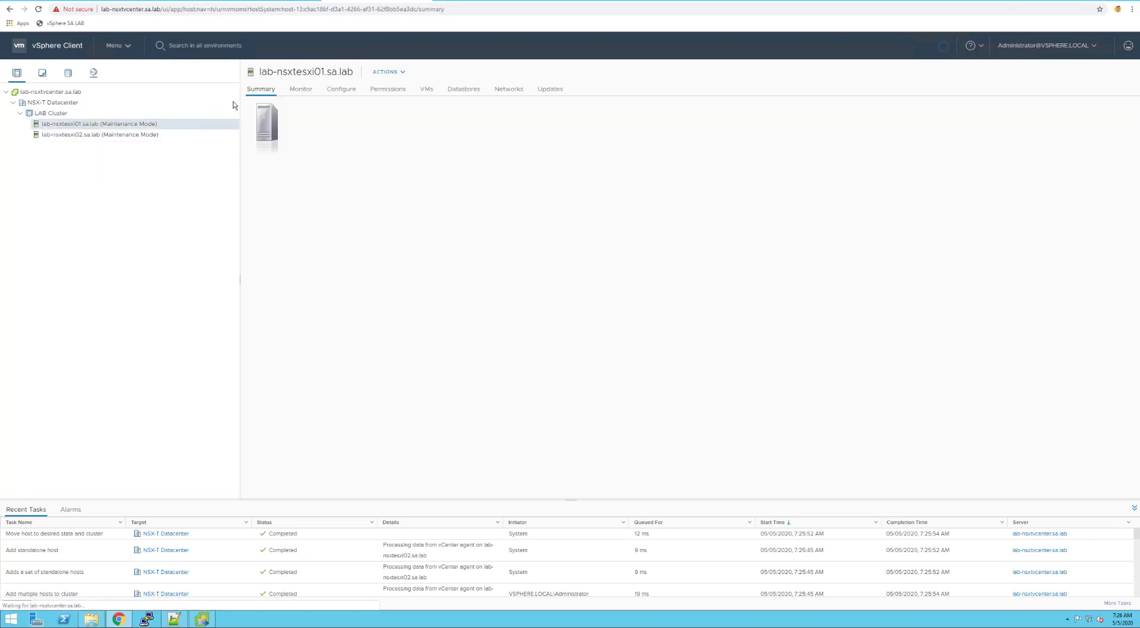
click(351, 89)
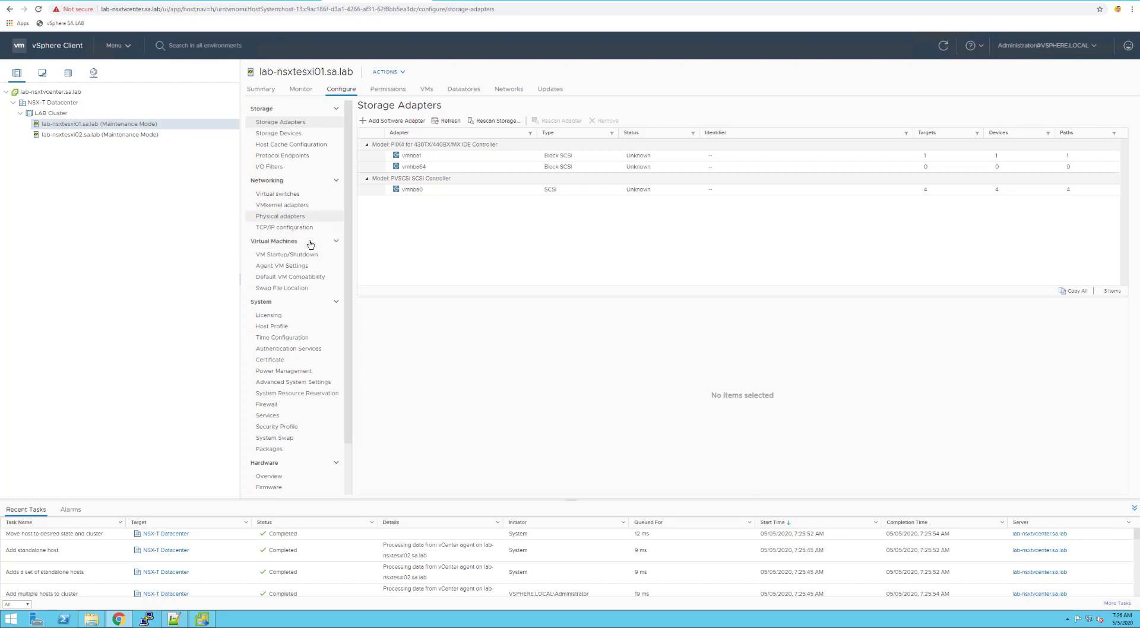
click(285, 194)
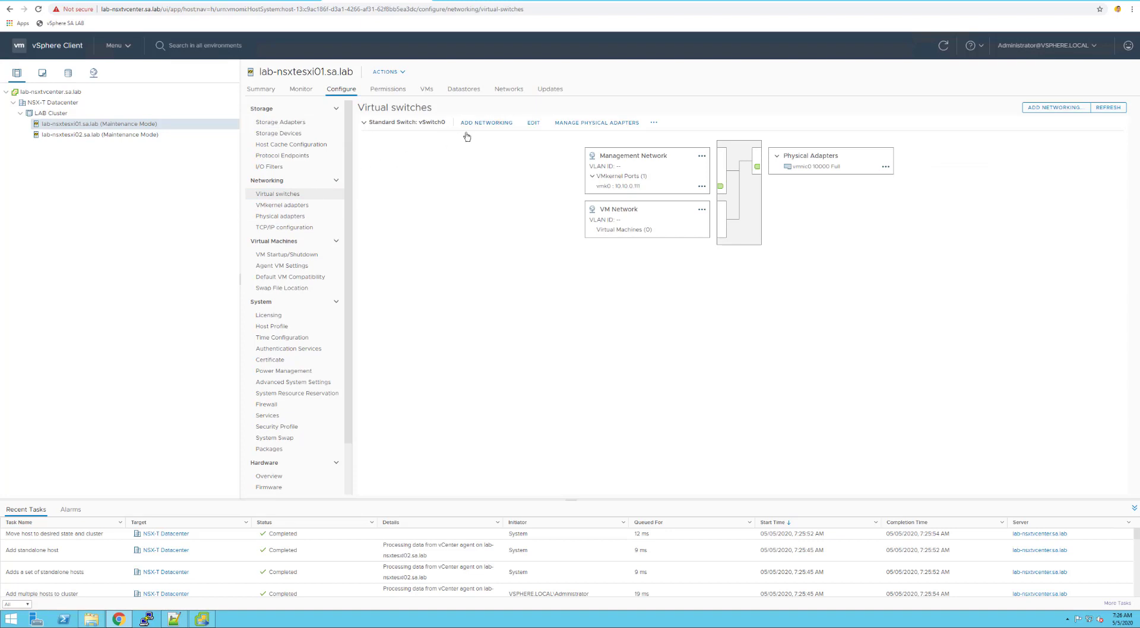
Start adding a physical network adapter to the existing vSwitch0 on lab-nsxtesxi01
click(496, 125)
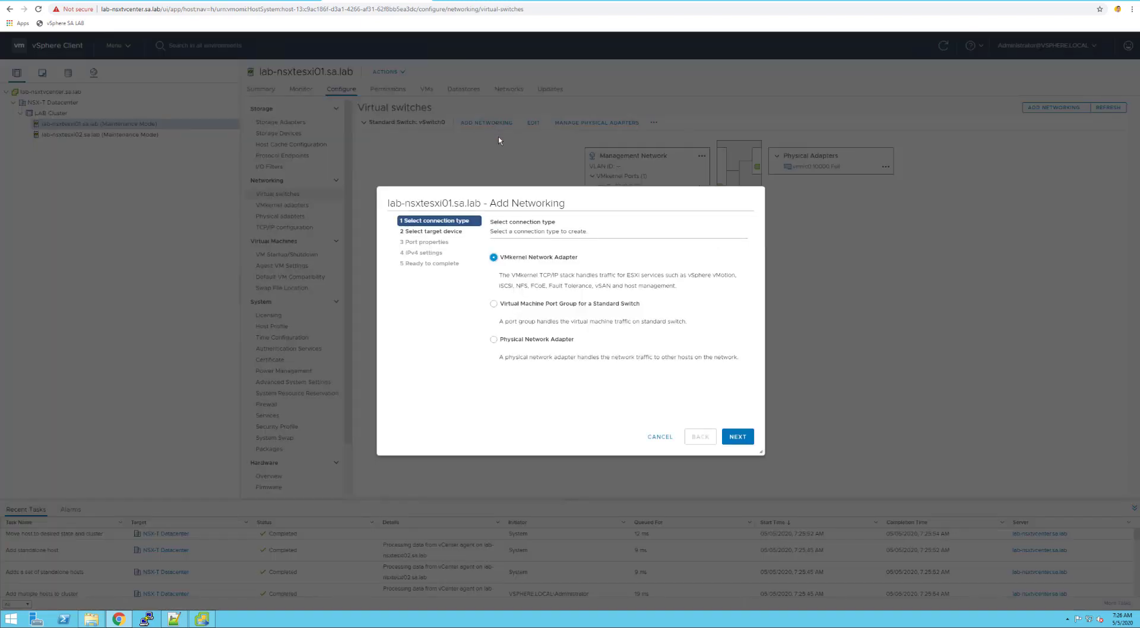
click(540, 342)
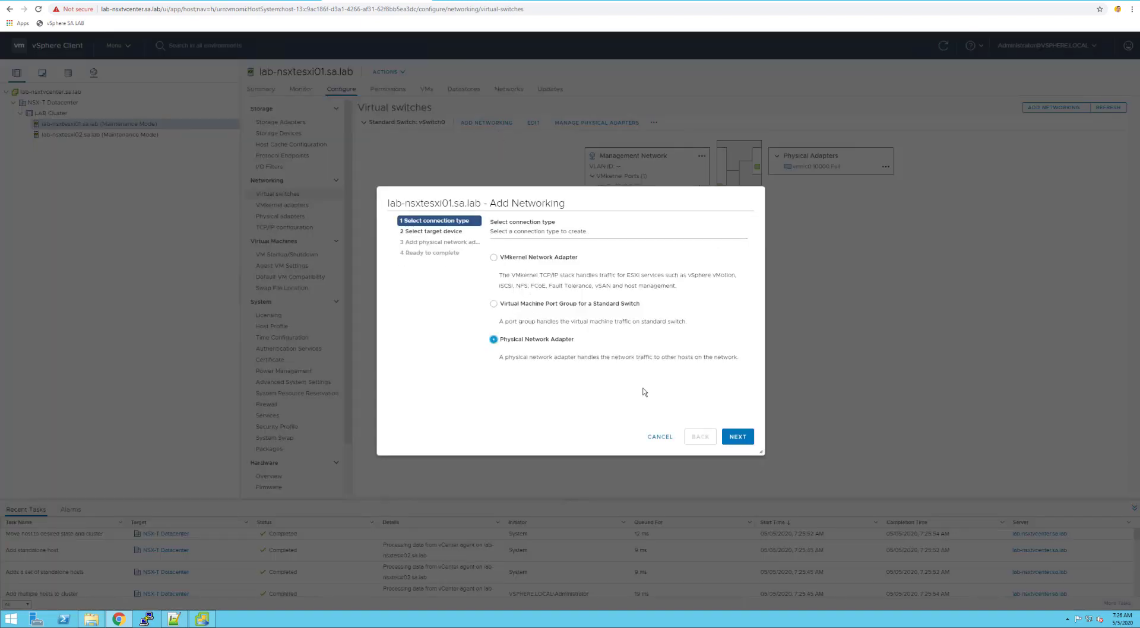
click(747, 439)
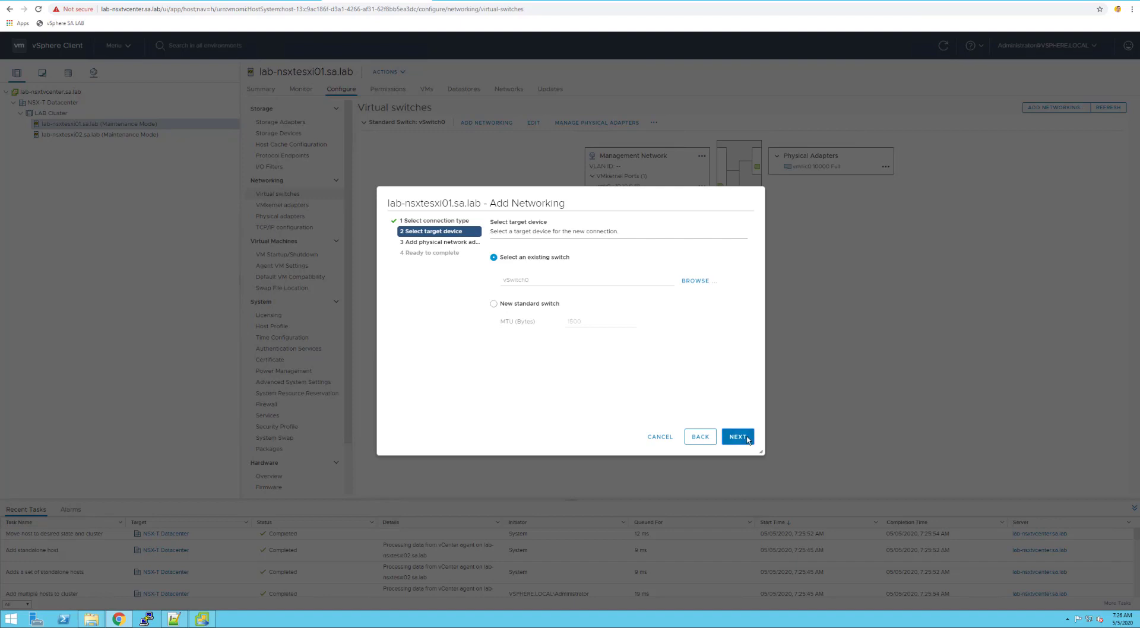
click(743, 440)
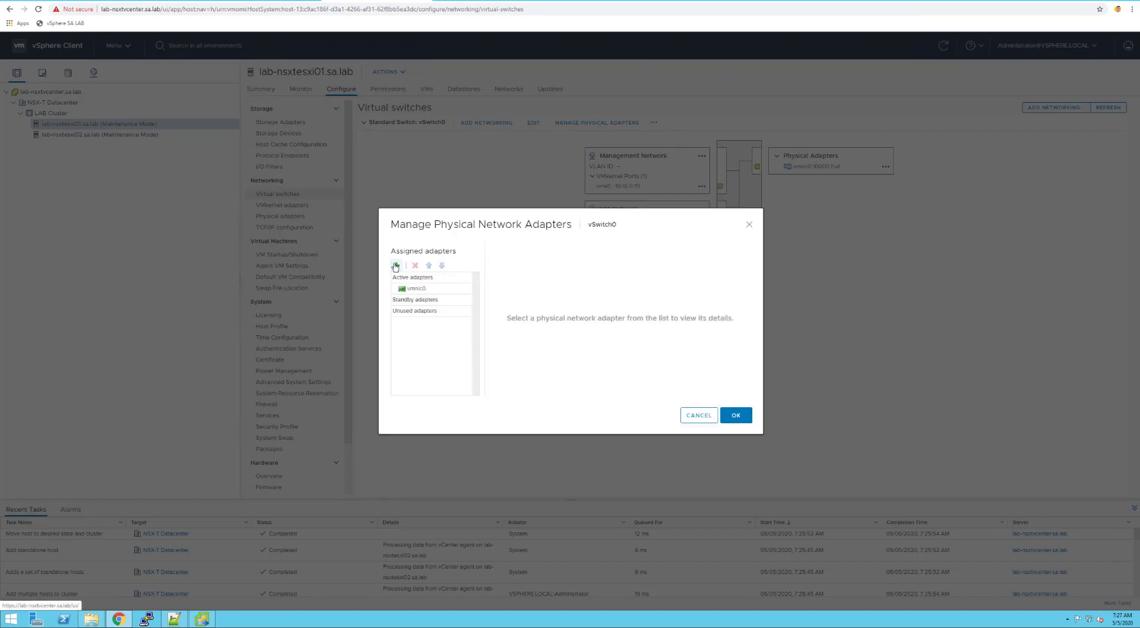
Add vmnic1, vmnic2 and vmnic3, moving vmnic2 and vmnic3 to standby adapters, and save
click(397, 265)
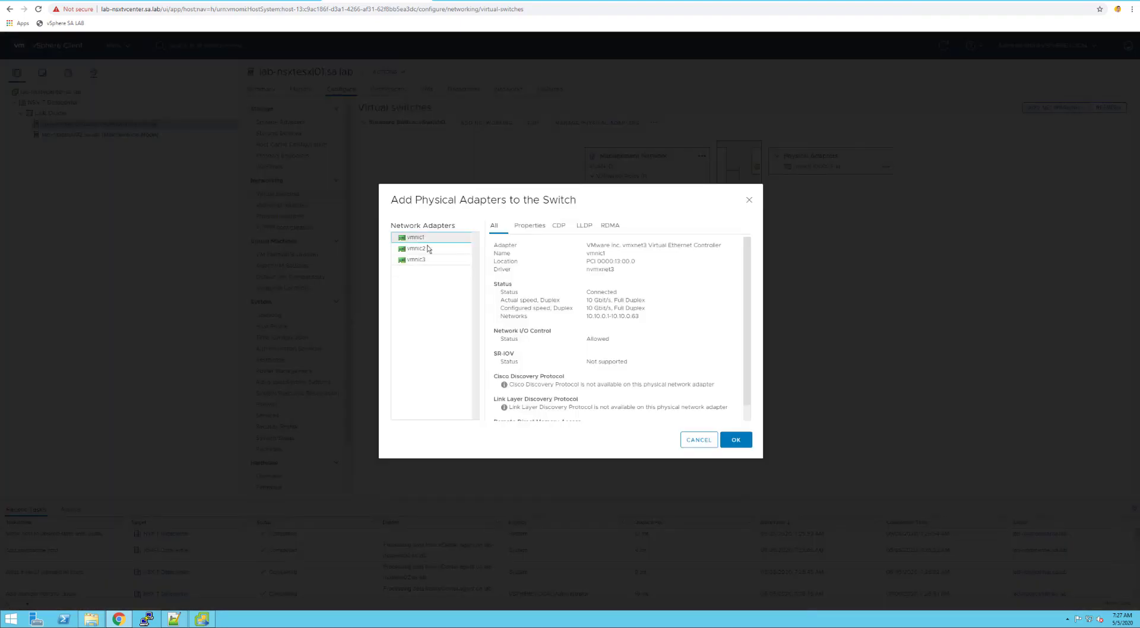
click(736, 439)
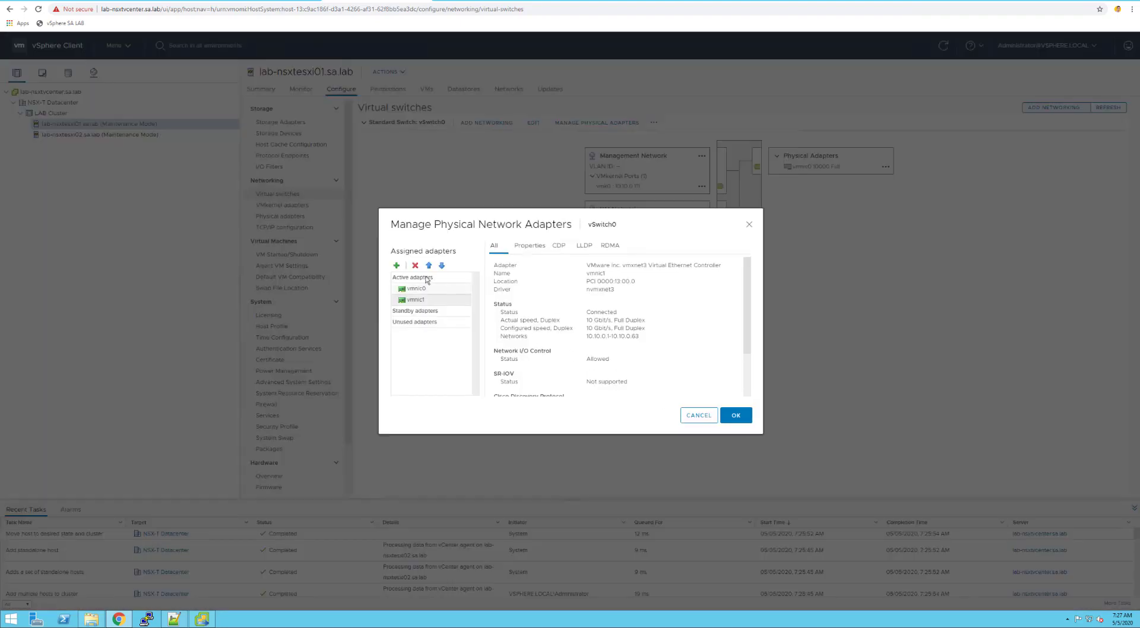
click(397, 266)
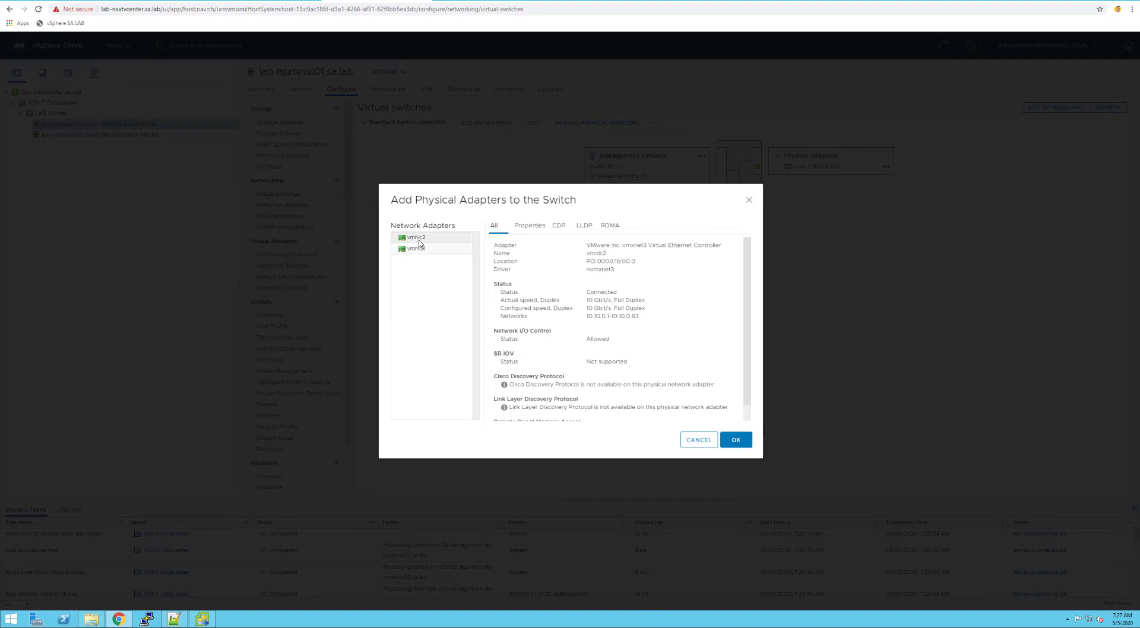
click(735, 440)
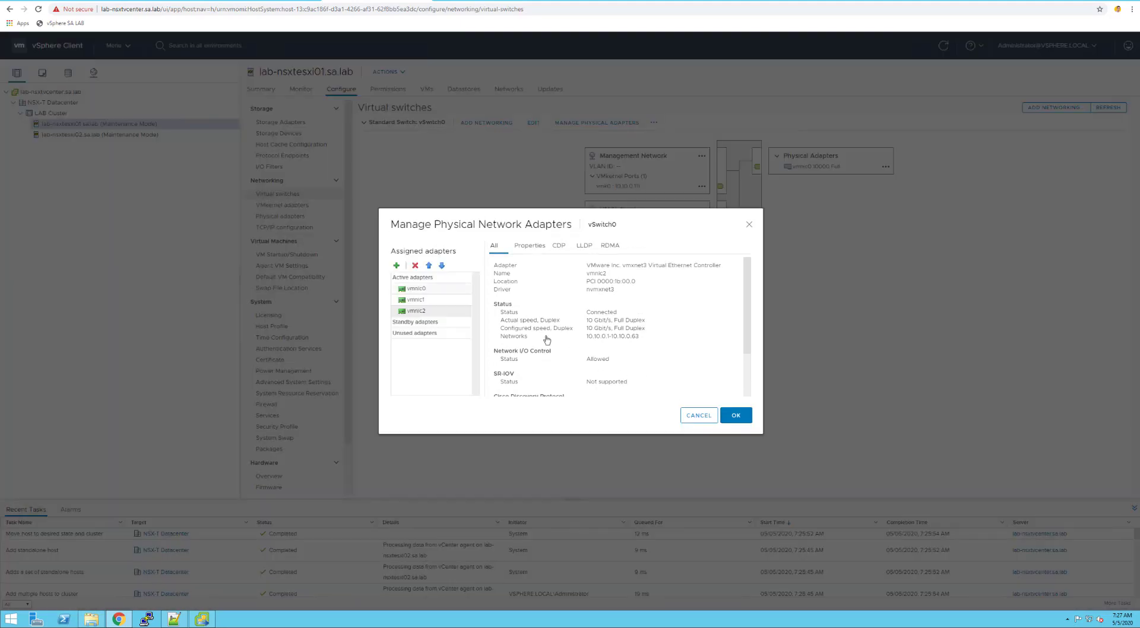
click(397, 265)
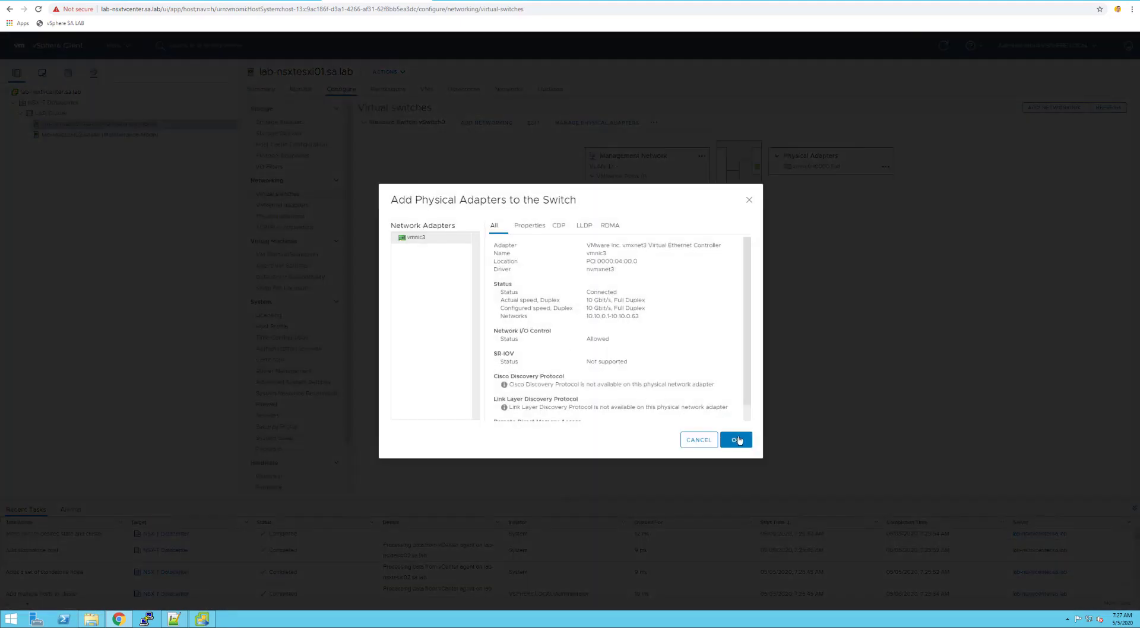
click(736, 439)
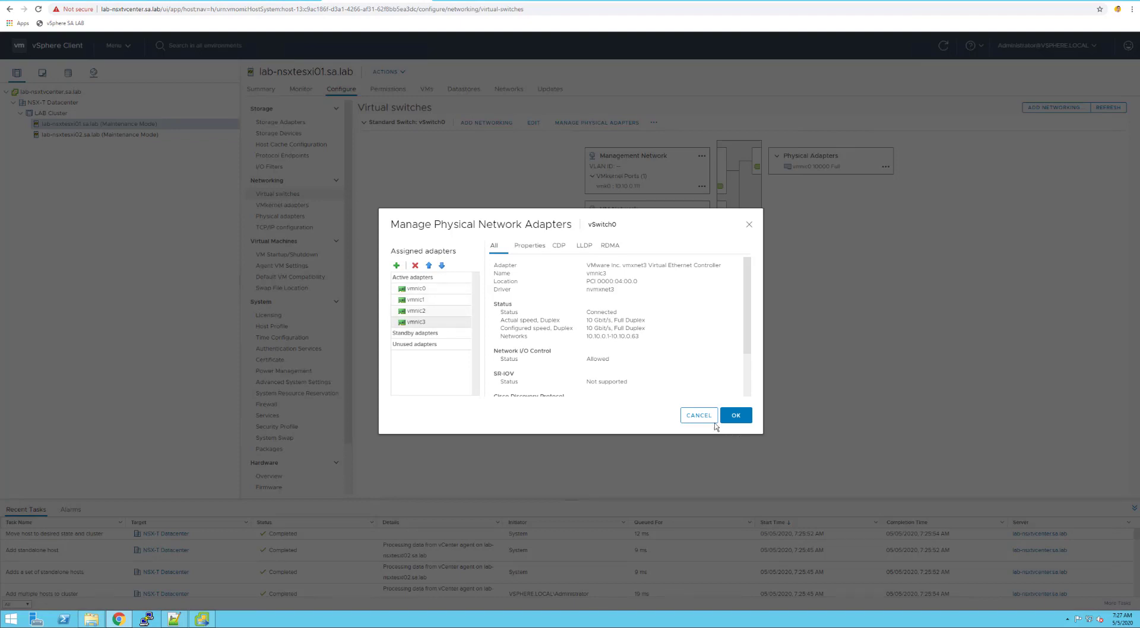
click(442, 266)
click(421, 311)
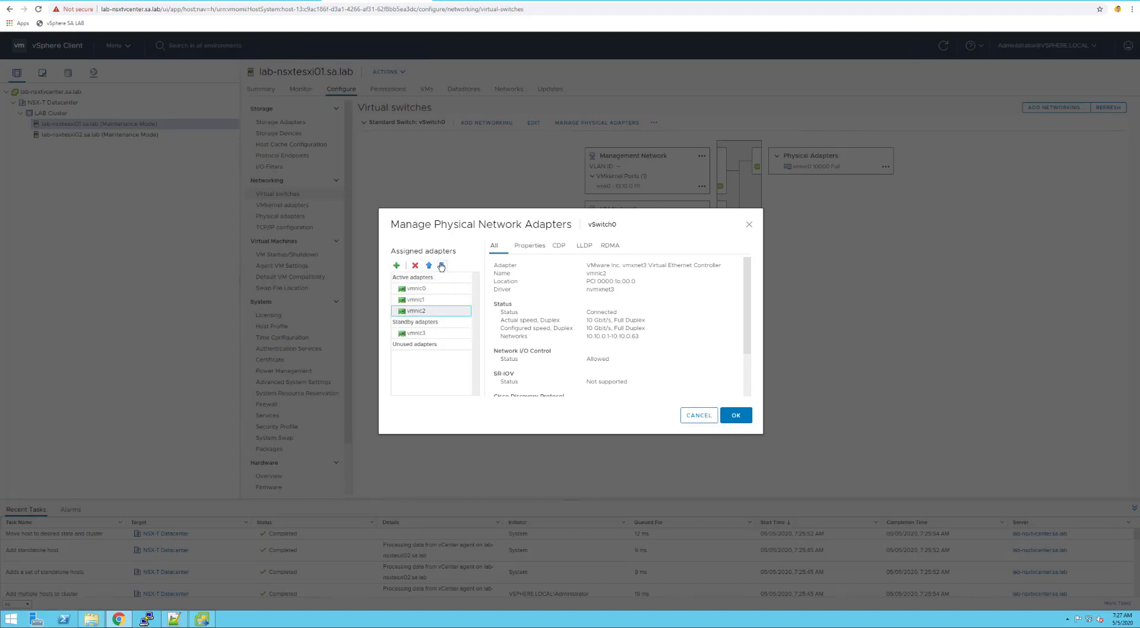
click(442, 266)
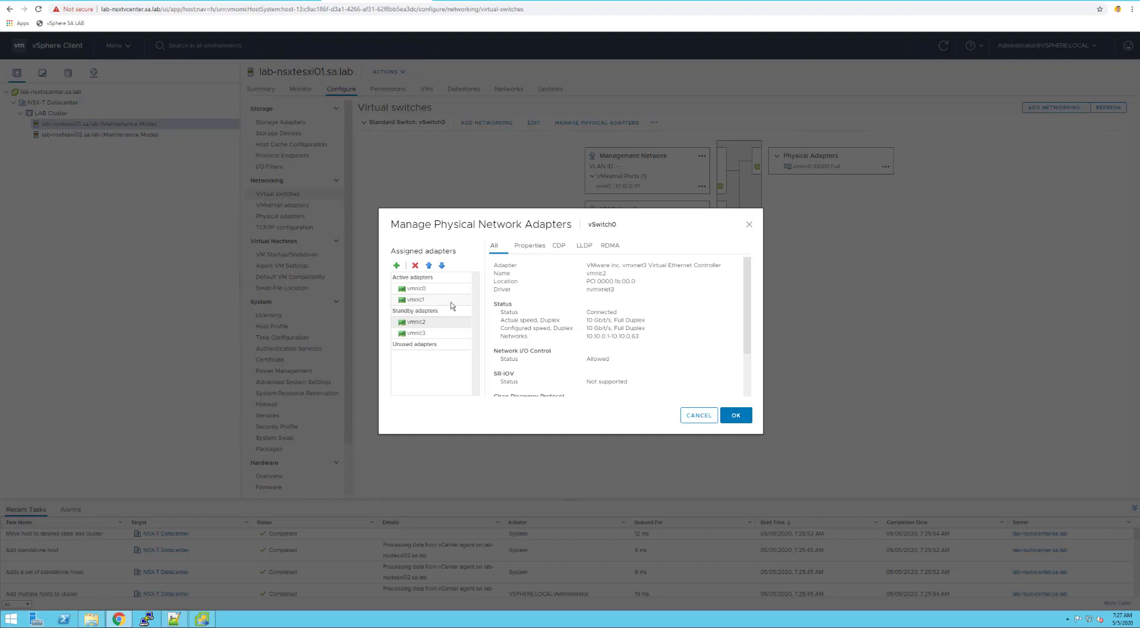
click(737, 416)
On lab-nsxtesxi02, add vmnic1–vmnic3 to vSwitch0 with vmnic2 and vmnic3 as standby
click(106, 138)
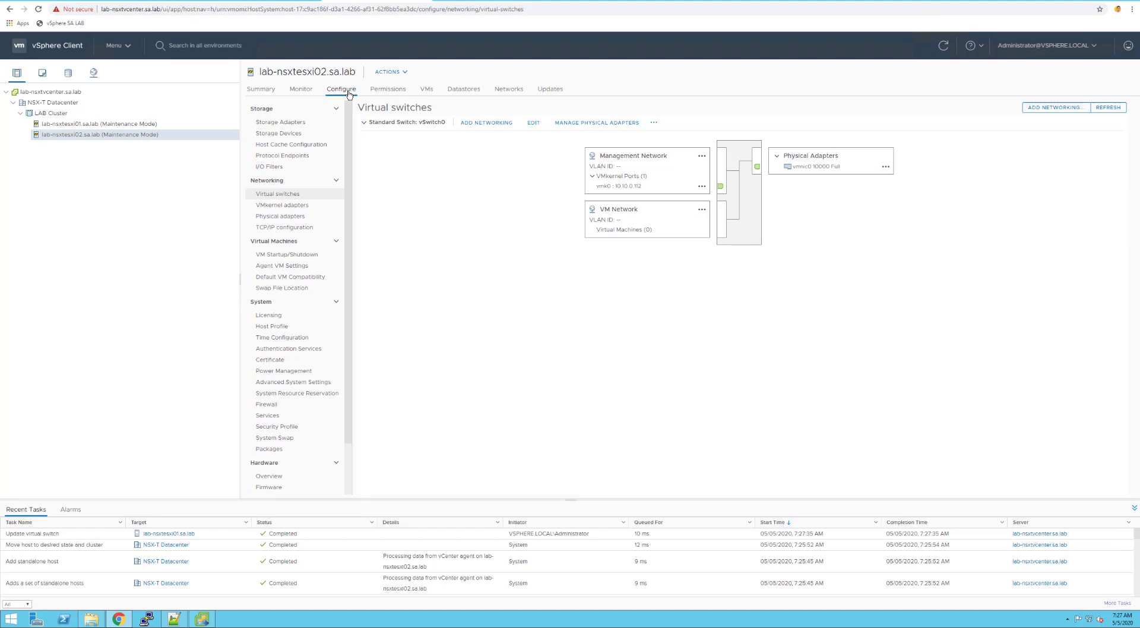
click(600, 124)
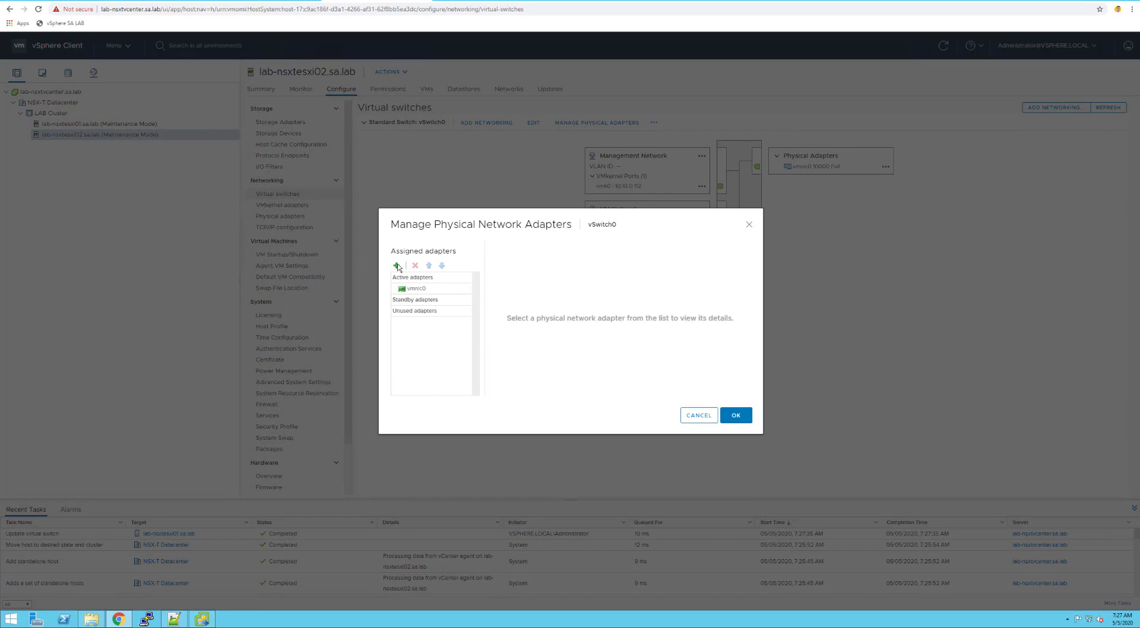
click(397, 267)
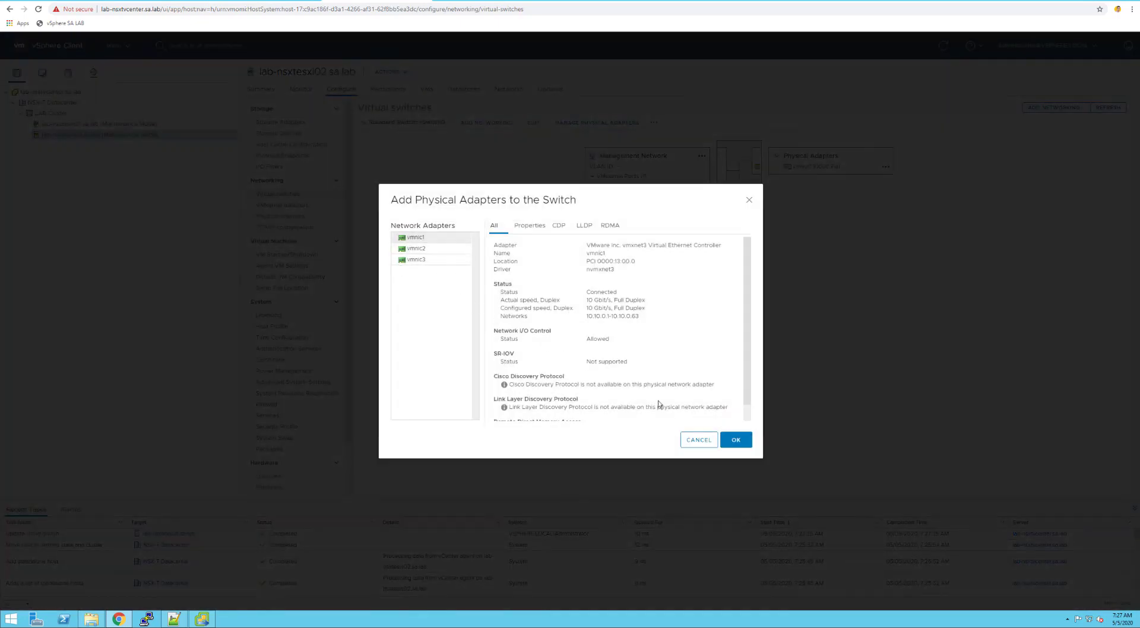
click(735, 443)
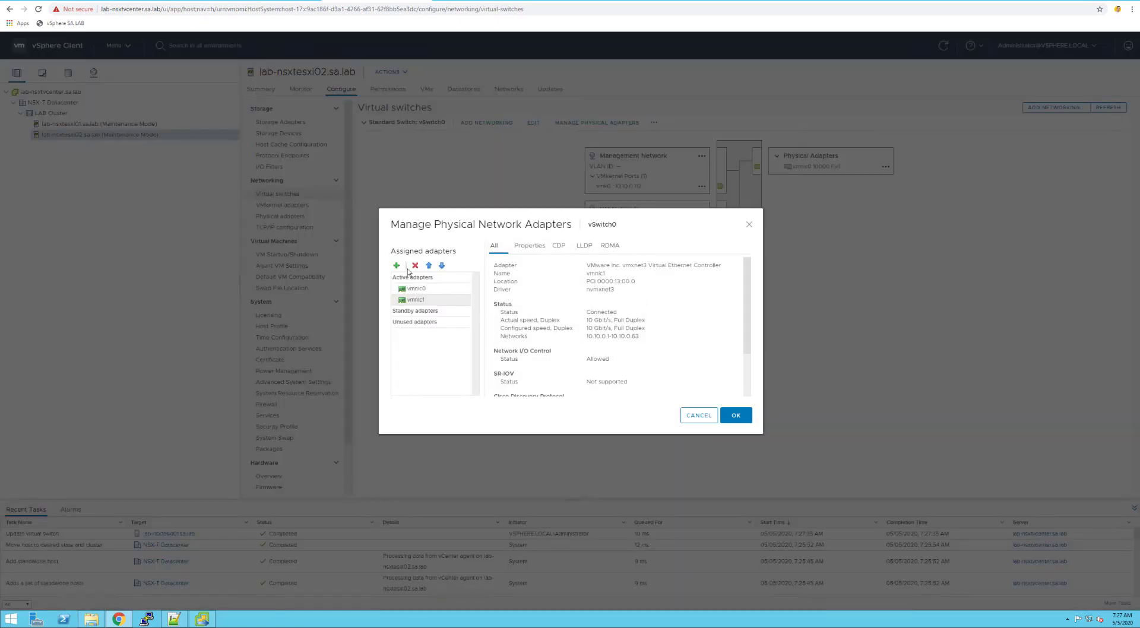
click(398, 266)
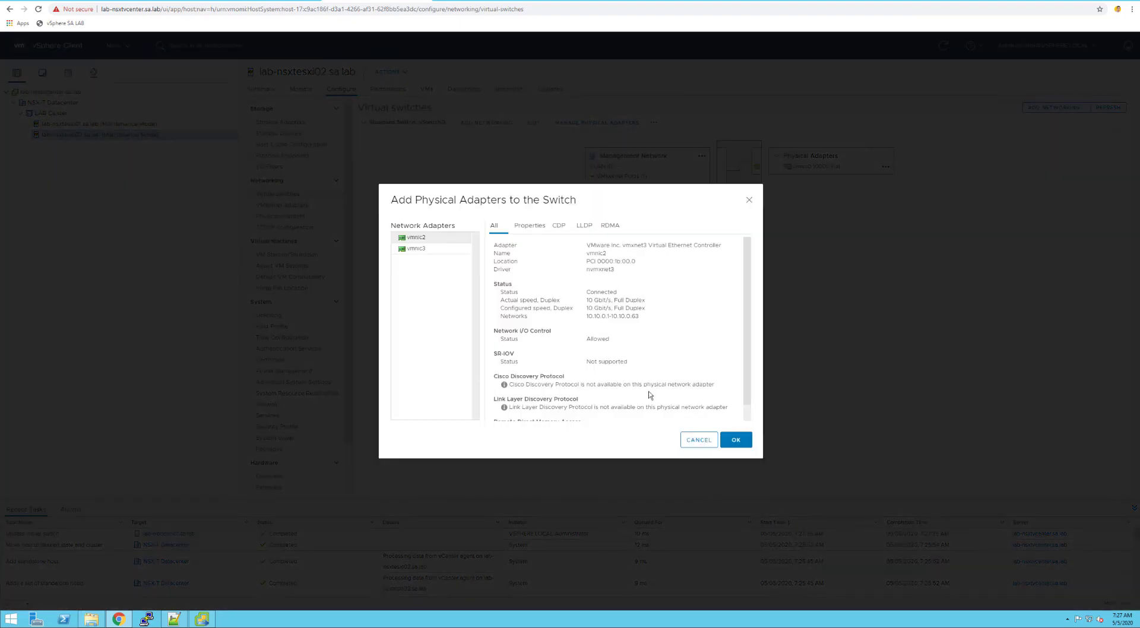
click(740, 441)
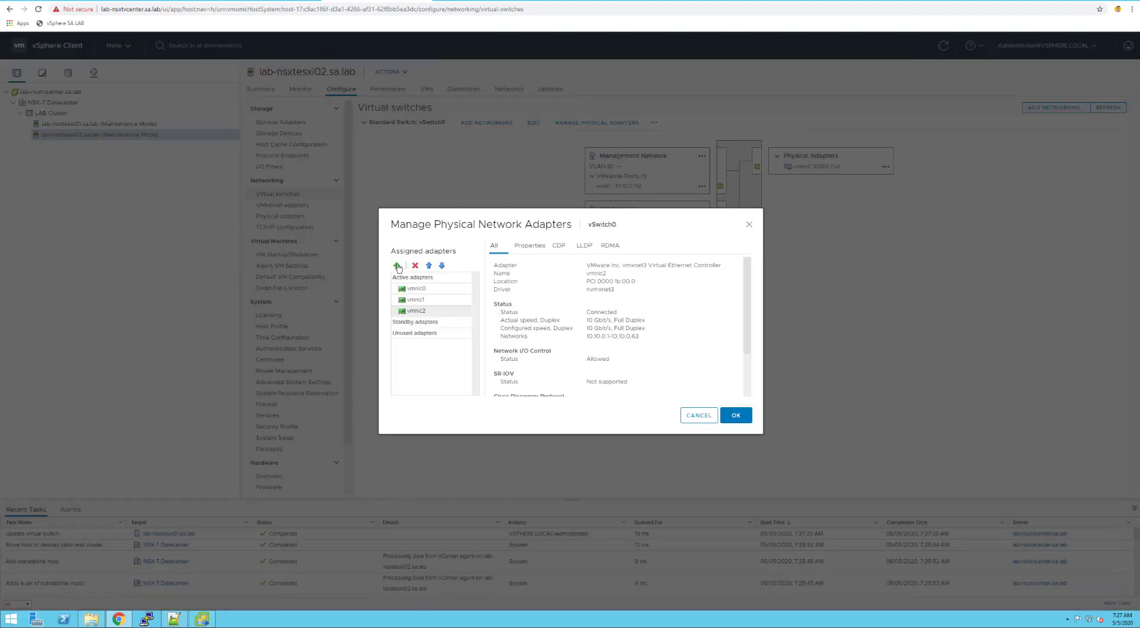
click(396, 265)
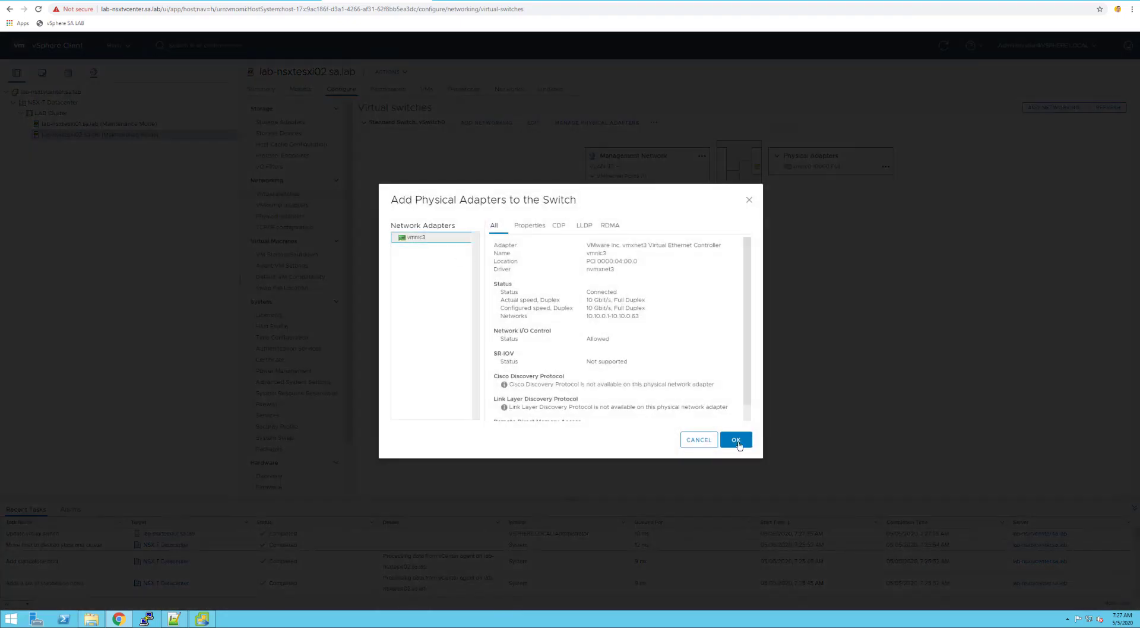
click(739, 443)
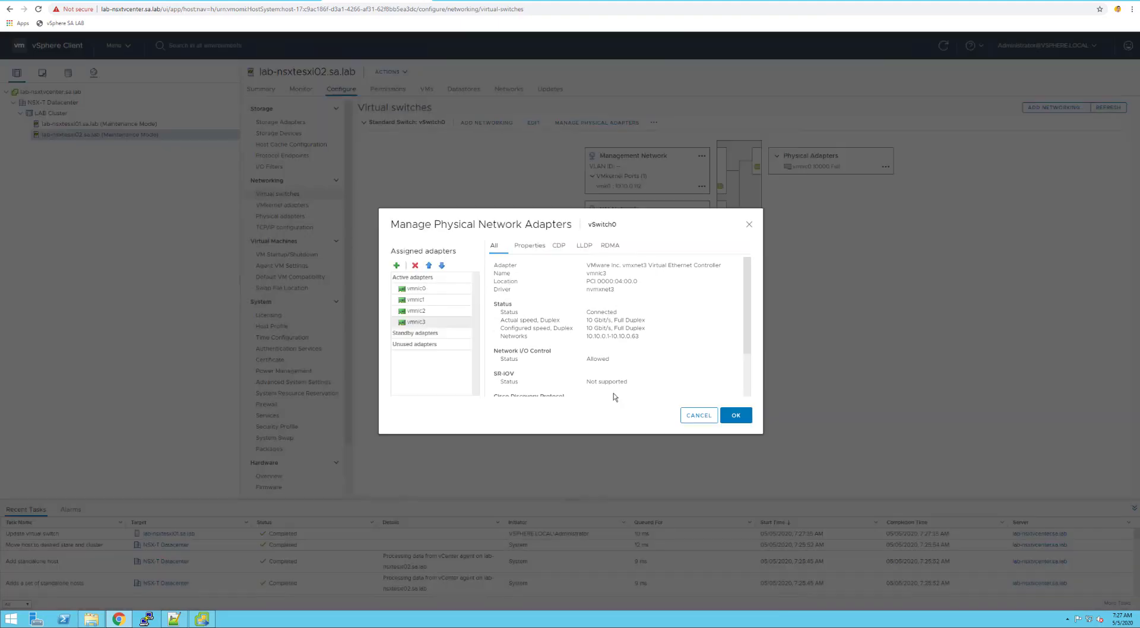
click(441, 266)
click(416, 310)
click(442, 266)
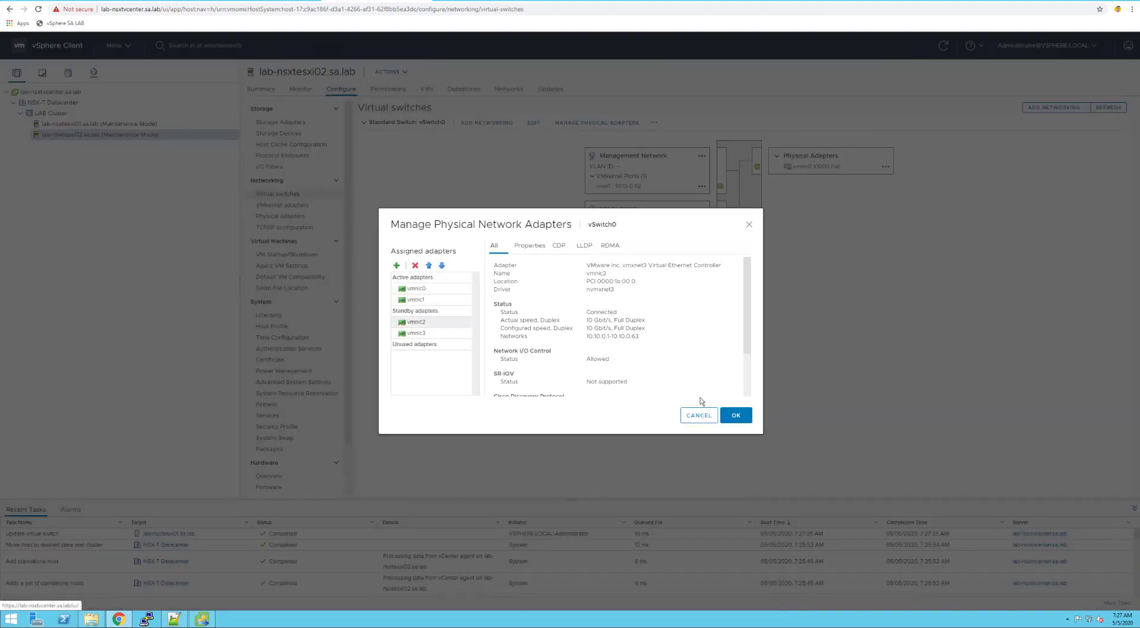
click(735, 416)
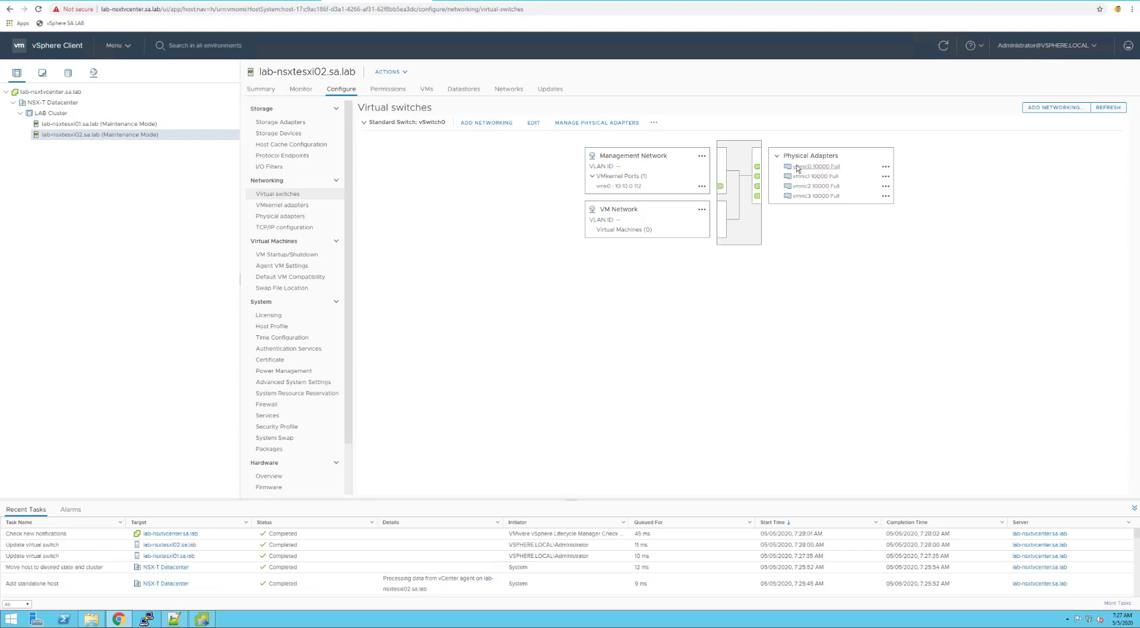
Move vmnic2 and vmnic3 from standby to unused adapters on lab-nsxtesxi02's vSwitch0
click(575, 123)
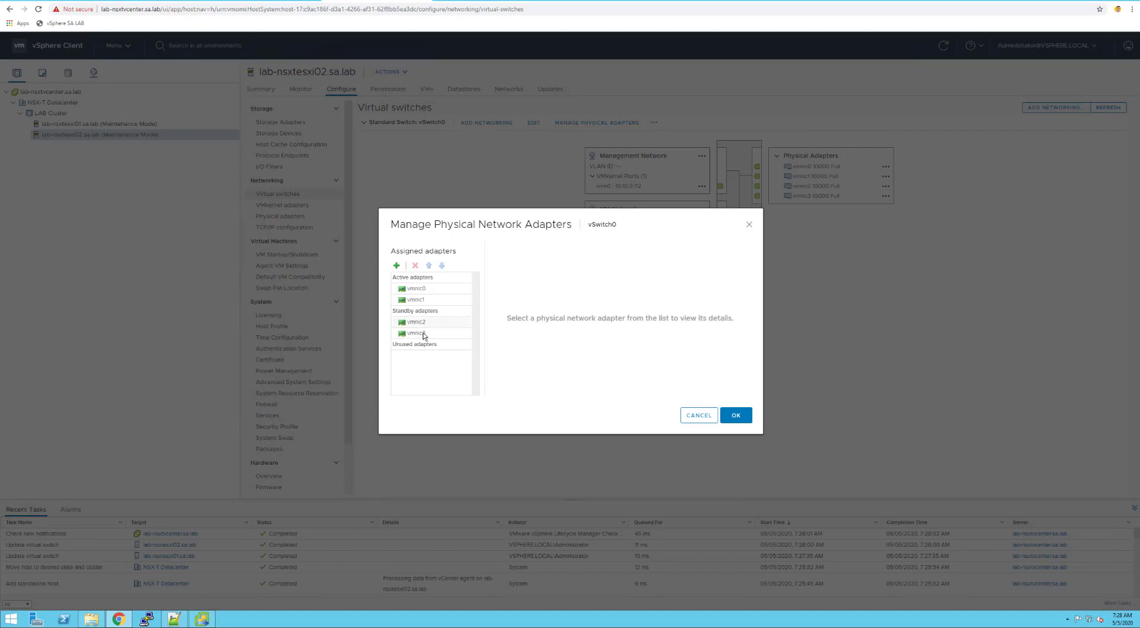
click(424, 334)
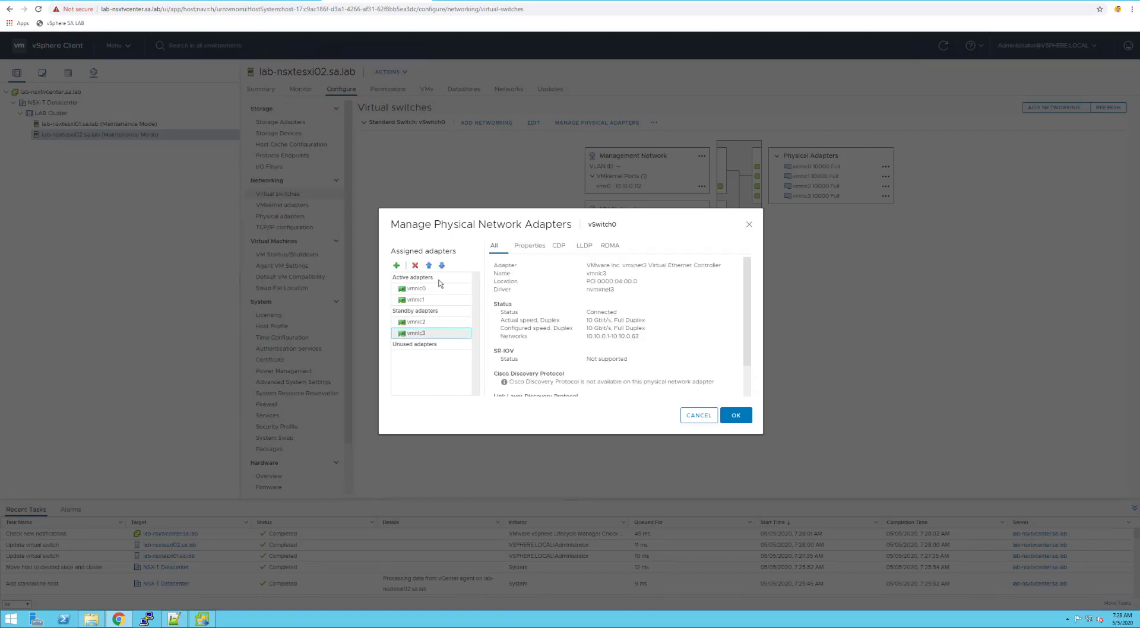
click(441, 266)
click(423, 323)
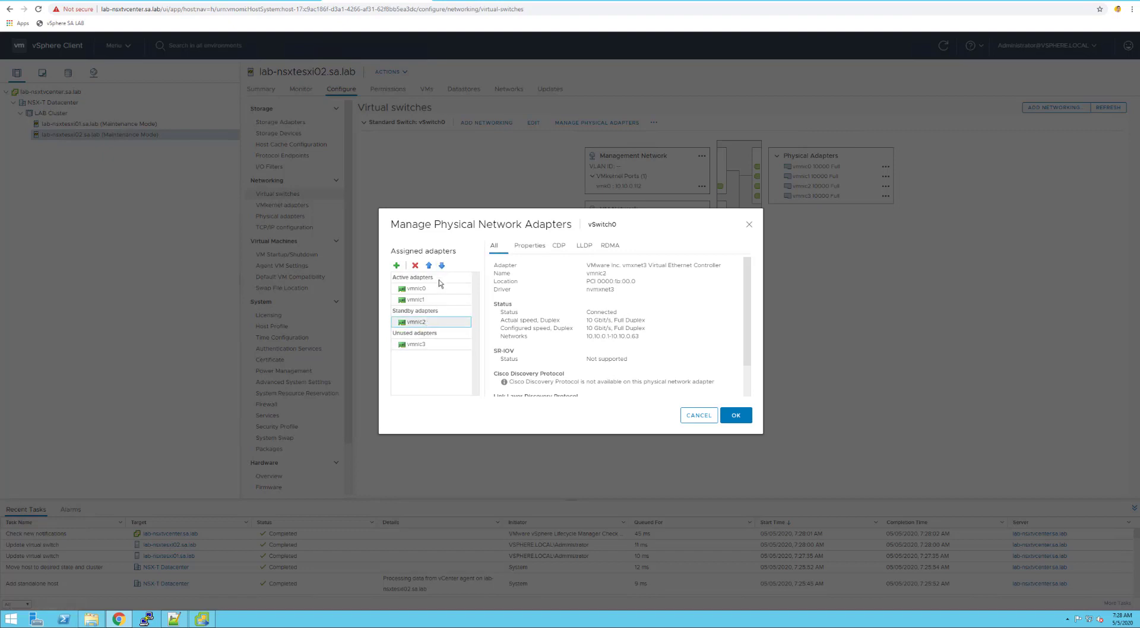
click(442, 266)
click(732, 415)
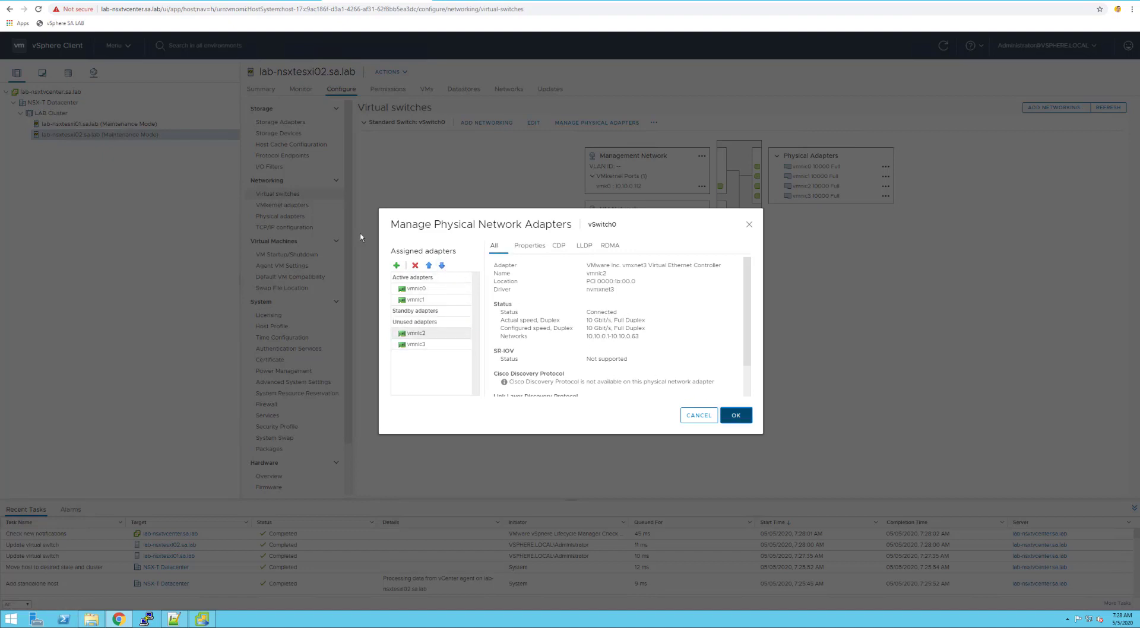
Move vmnic2 and vmnic3 to unused on lab-nsxtesxi01's vSwitch0 and verify the result
click(135, 125)
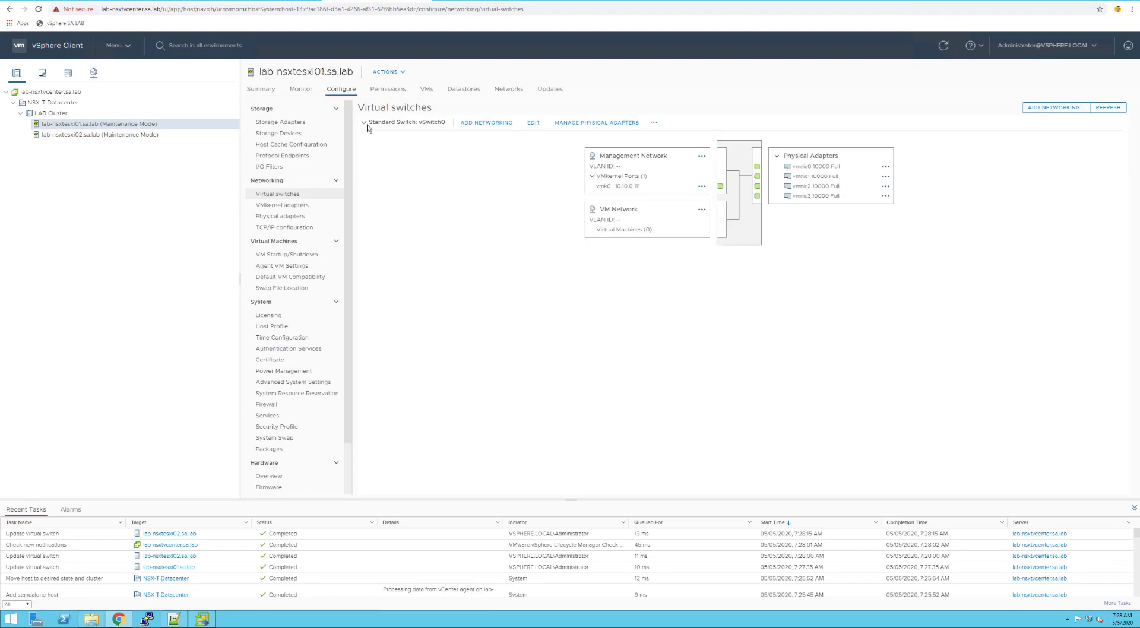
click(602, 125)
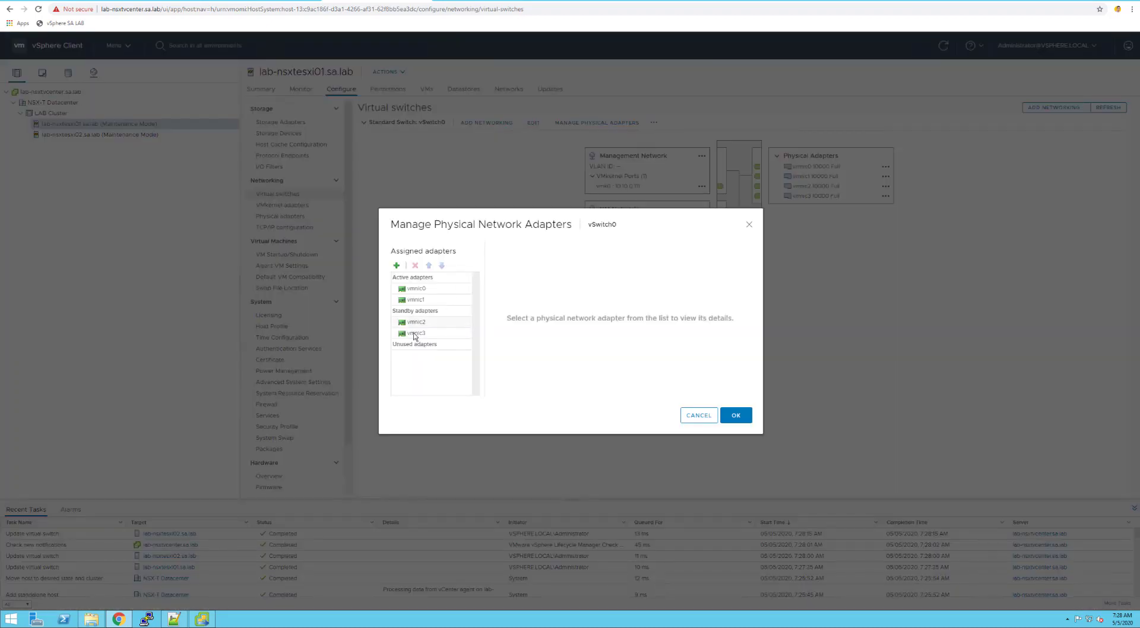
click(416, 333)
click(443, 266)
click(416, 322)
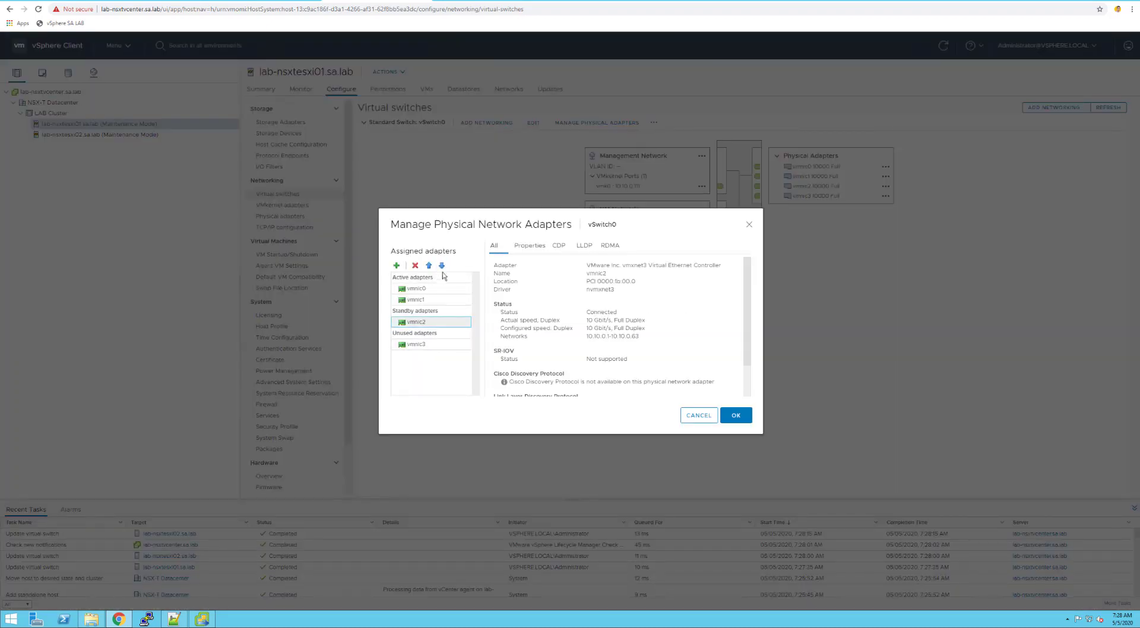
click(443, 266)
click(737, 417)
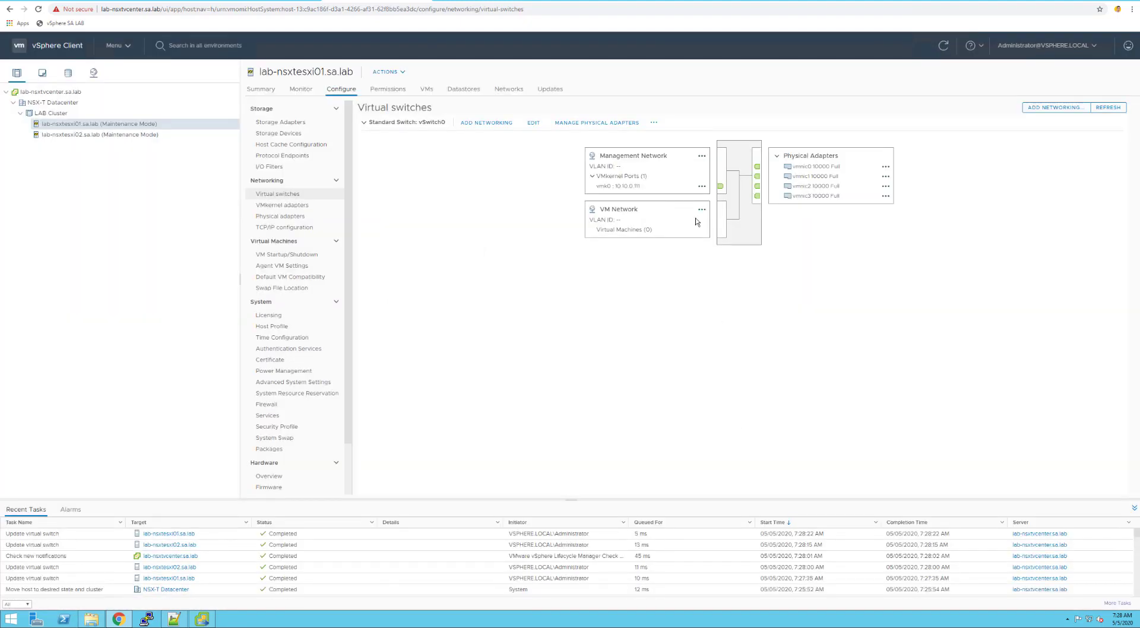
click(619, 127)
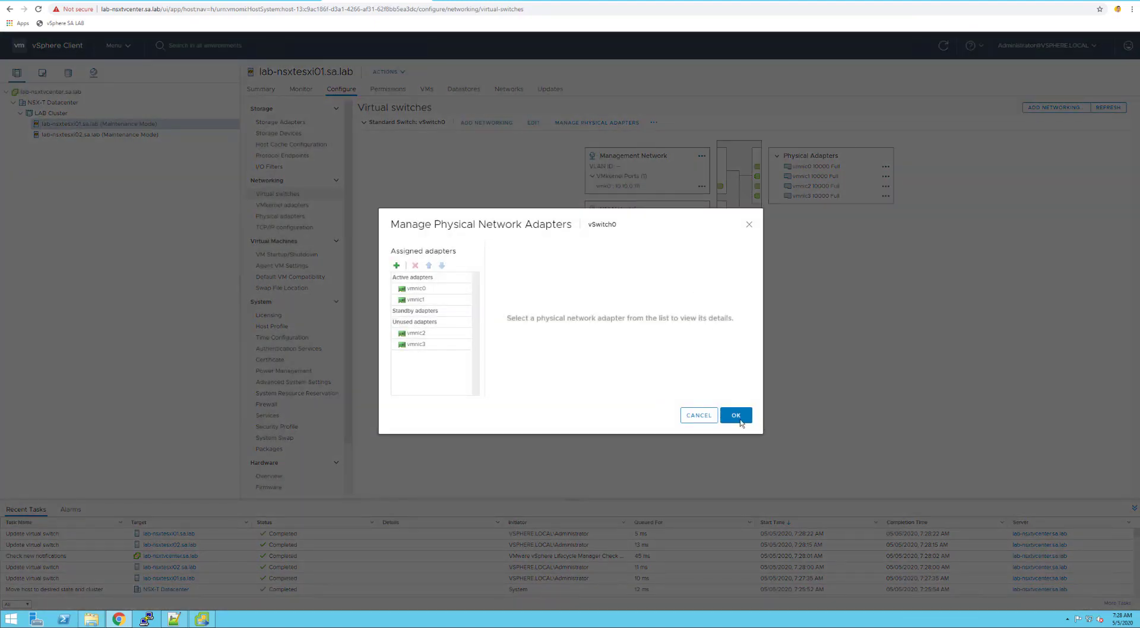
click(740, 418)
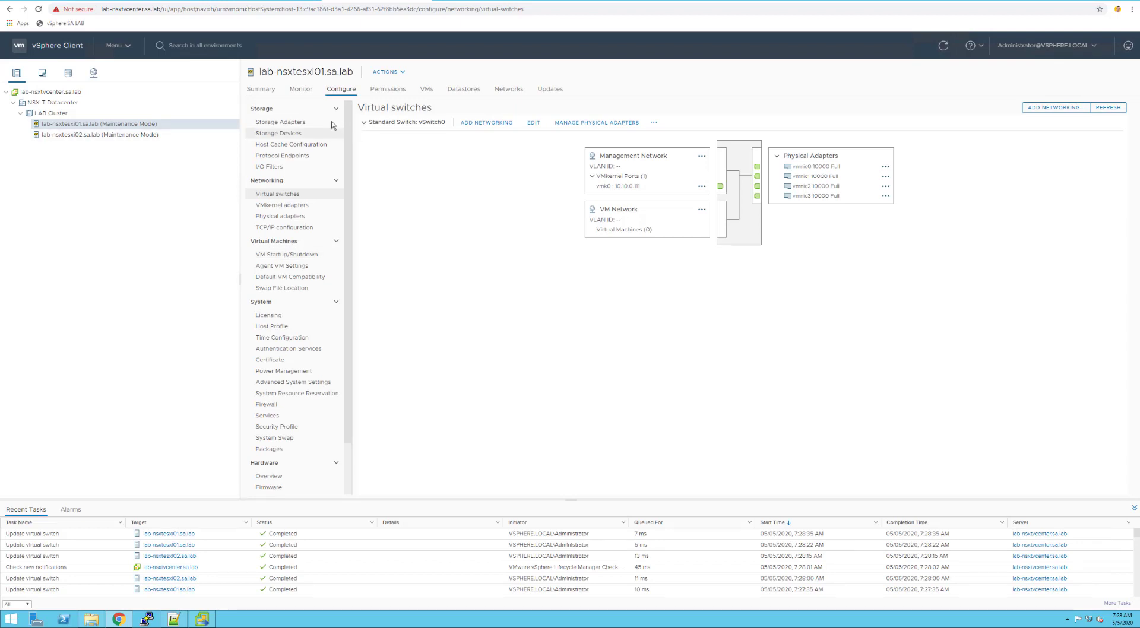
From the storage view, launch the New Datastore wizard on the NSX-T Datacenter
click(68, 73)
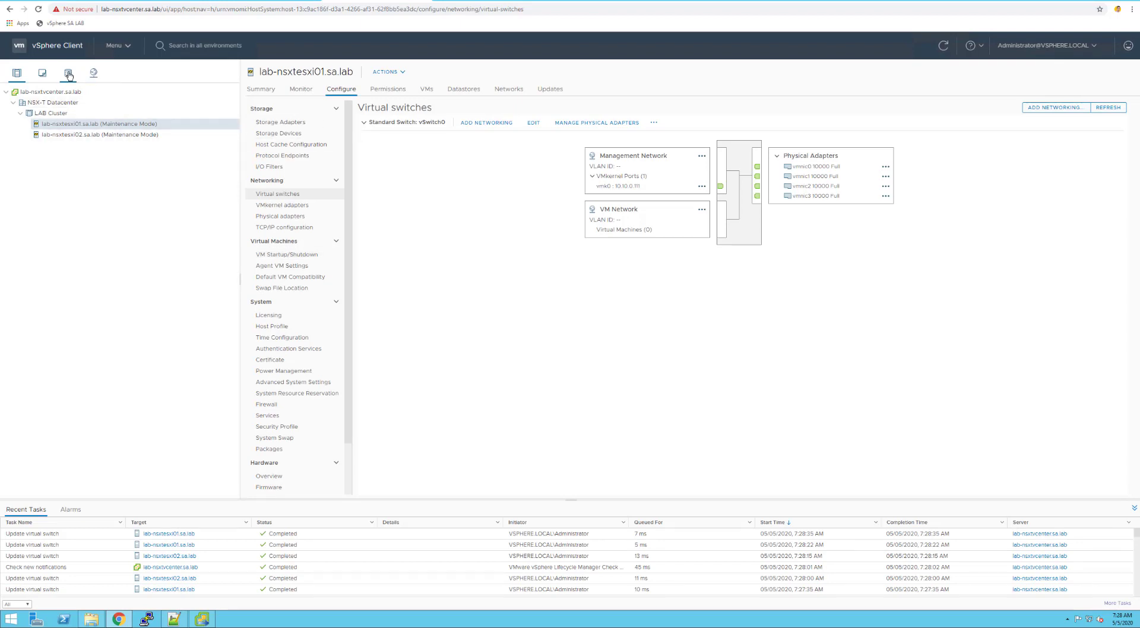
click(37, 104)
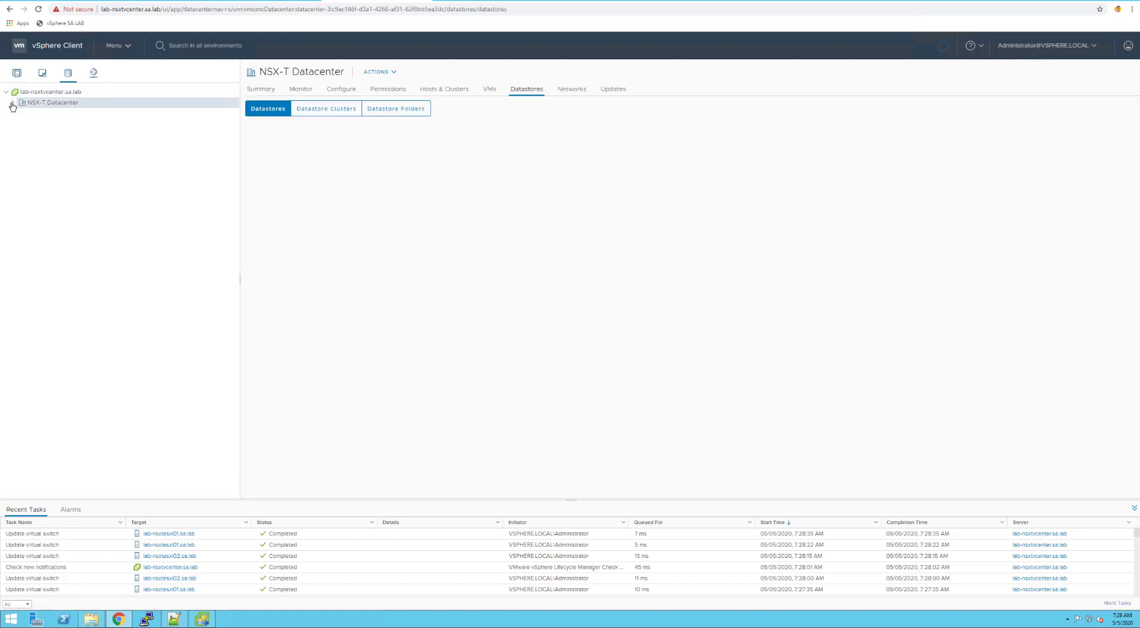
right_click(48, 105)
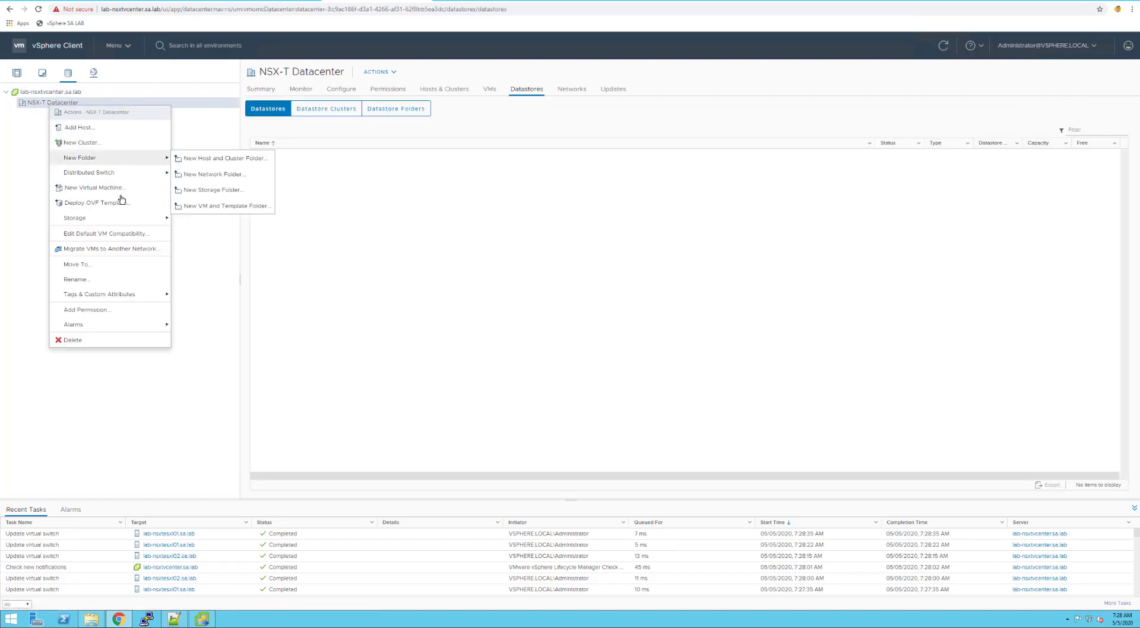
mouse_move(161, 218)
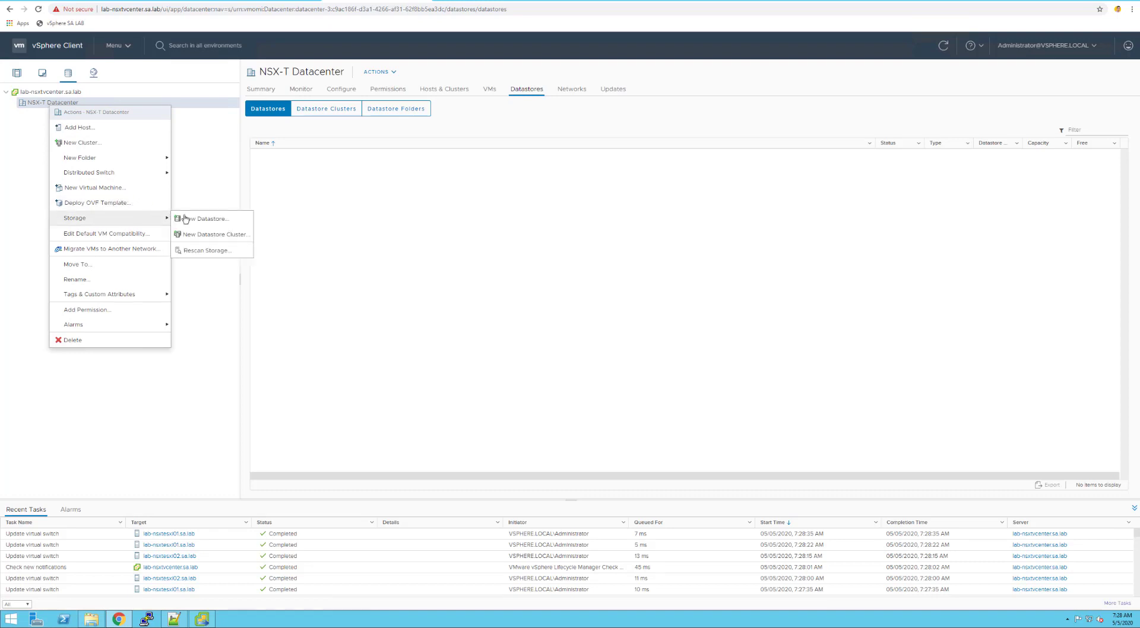
click(196, 218)
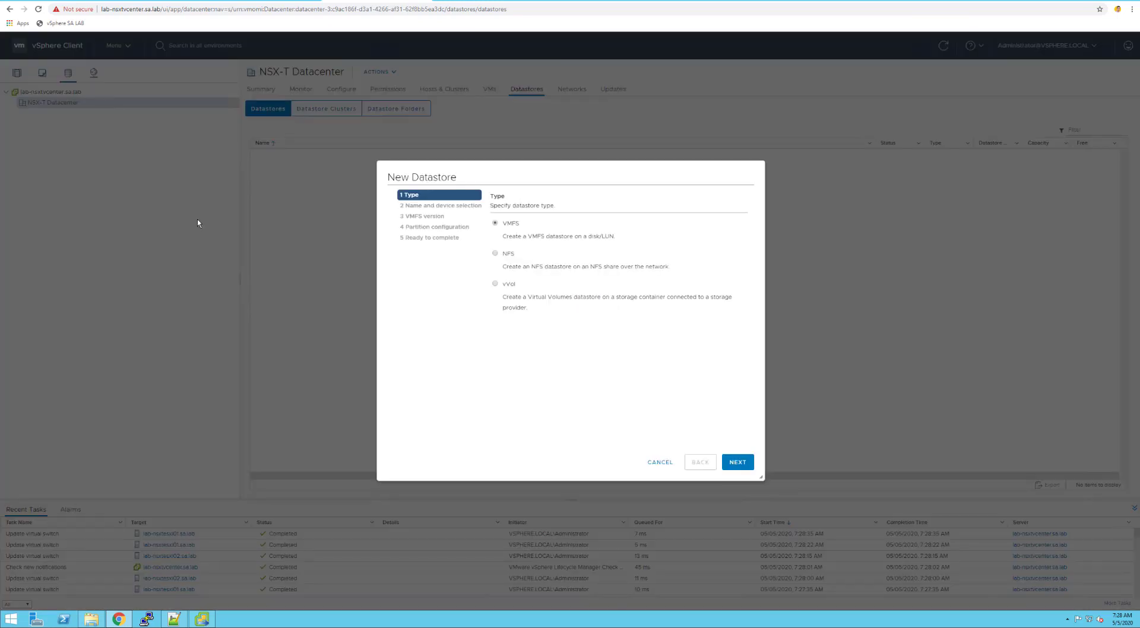
Name the VMFS datastore local-esxi01 and place it on lab-nsxtesxi01's 250 GB local disk
click(737, 462)
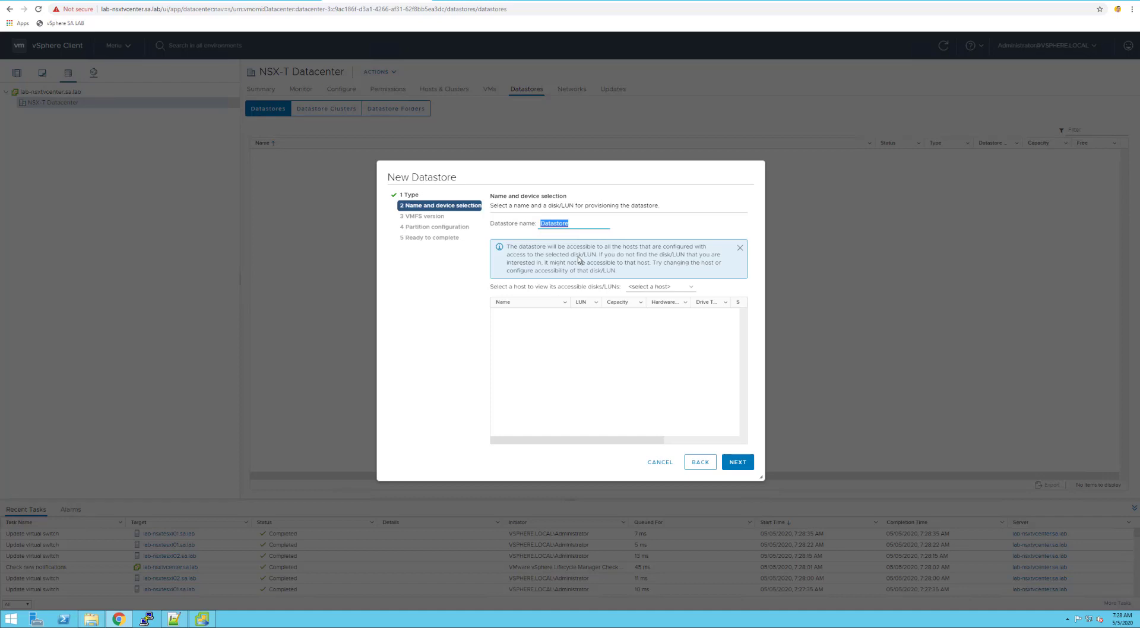
text(local-esxi01)
click(673, 288)
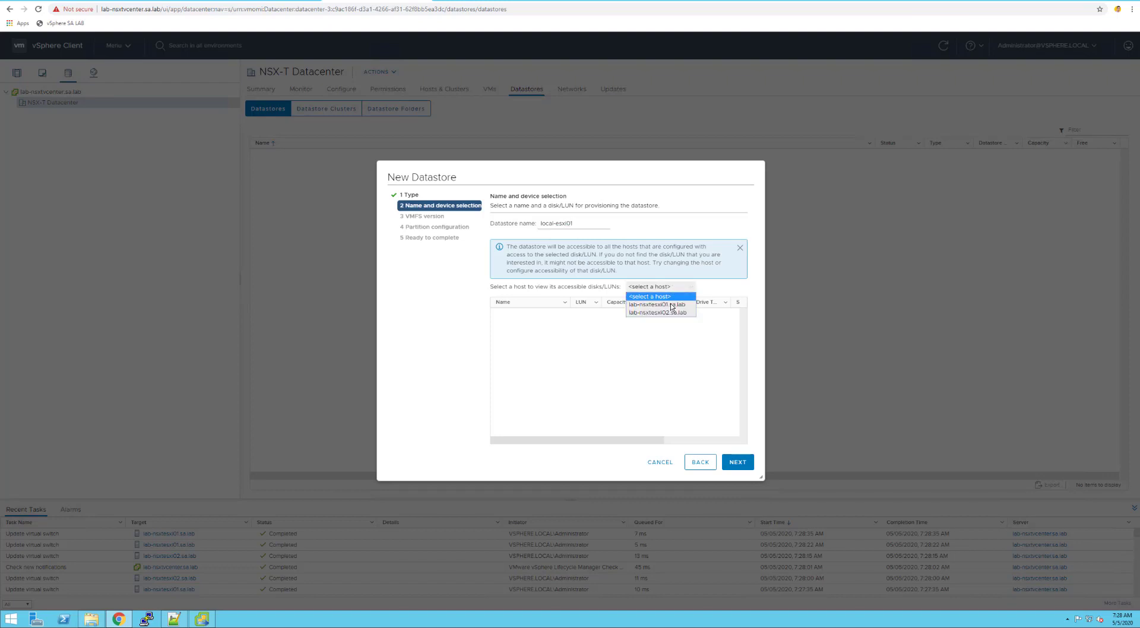
click(672, 306)
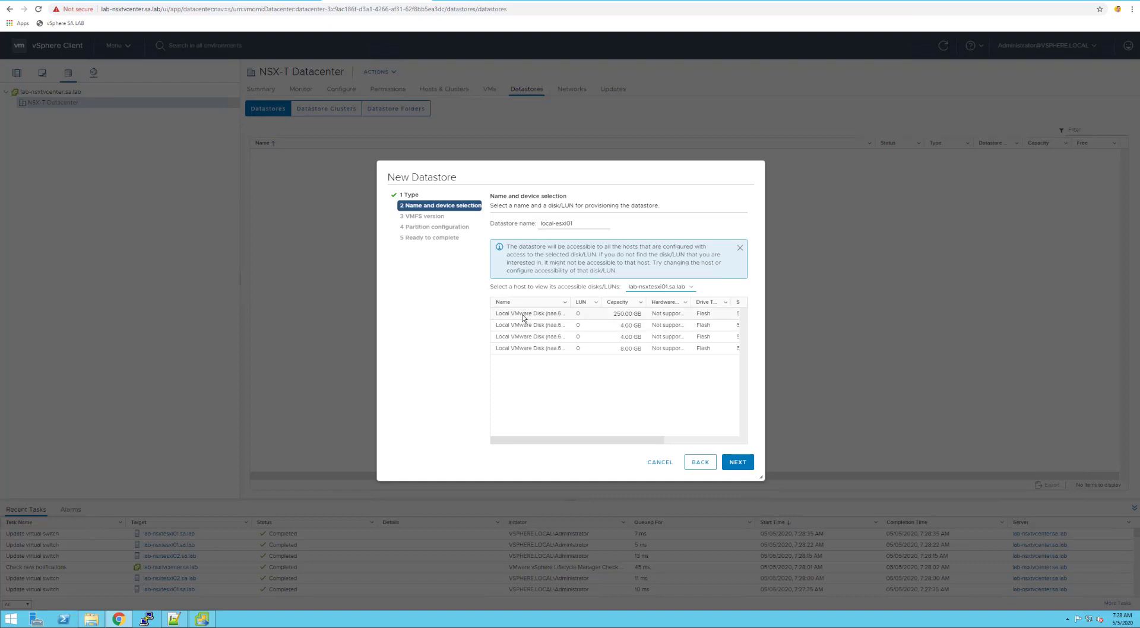
click(528, 315)
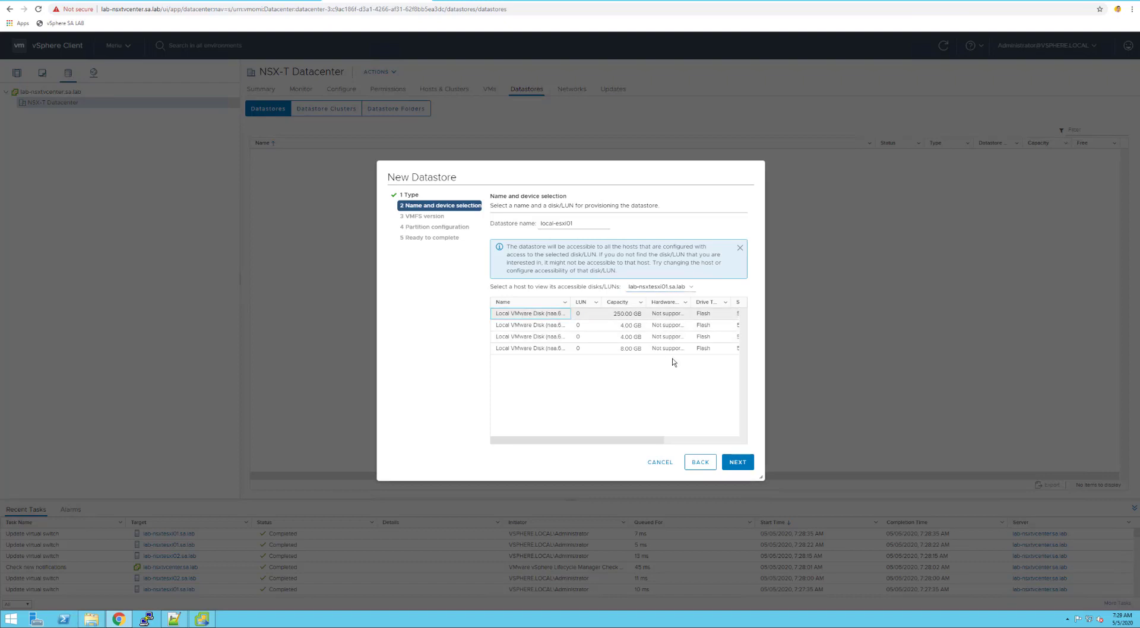
Keep VMFS 6 and the default partition layout, and create the datastore
click(739, 463)
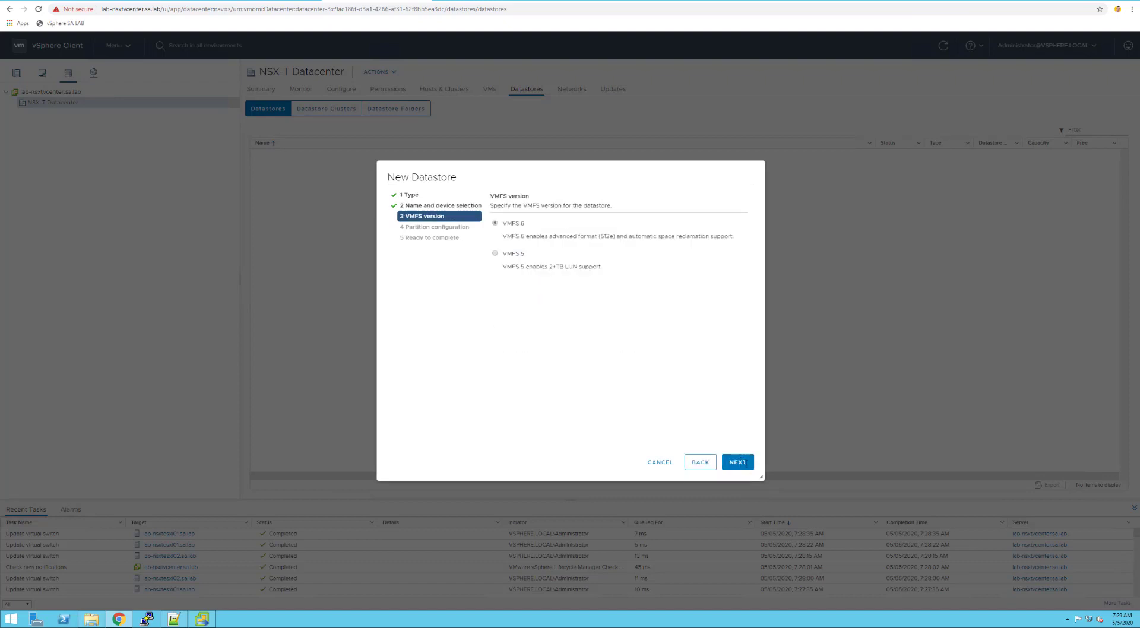
click(749, 469)
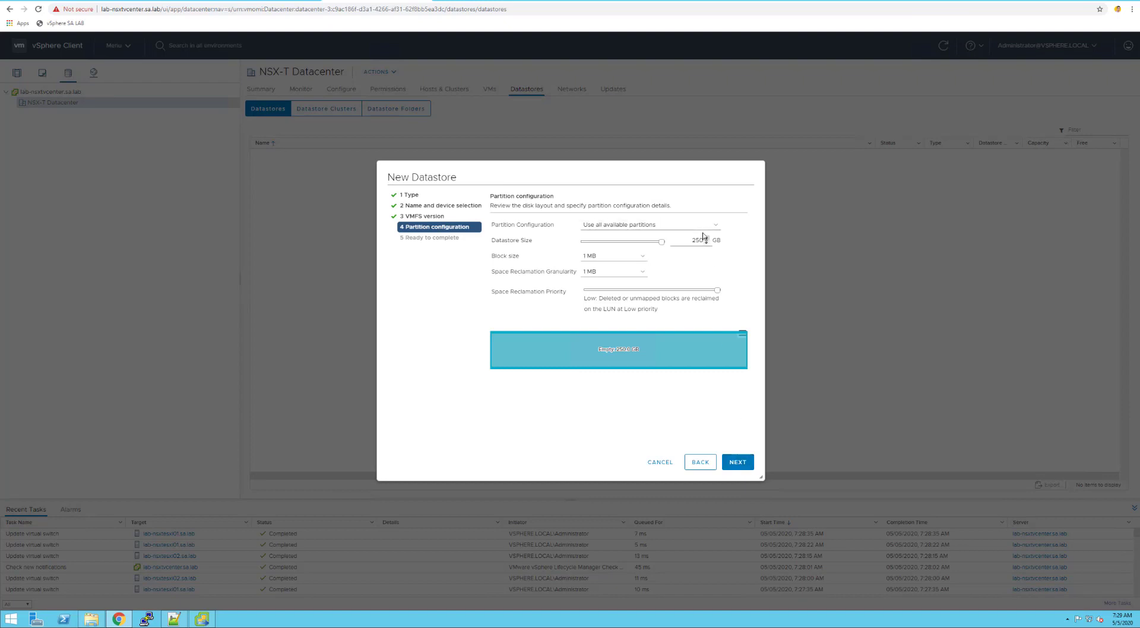
click(747, 464)
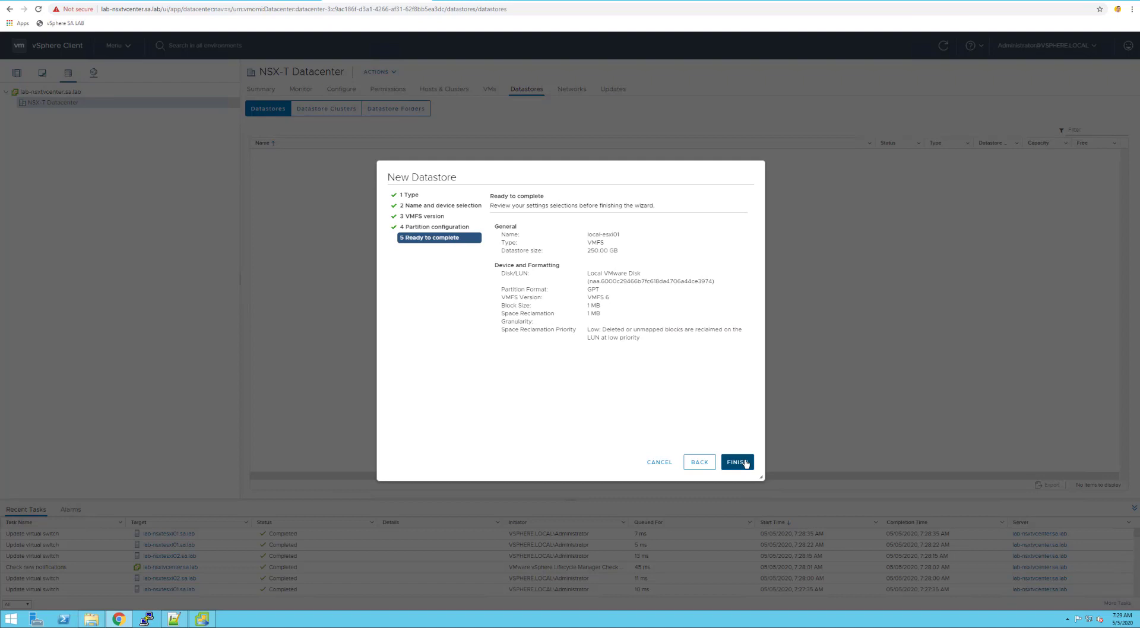
click(742, 463)
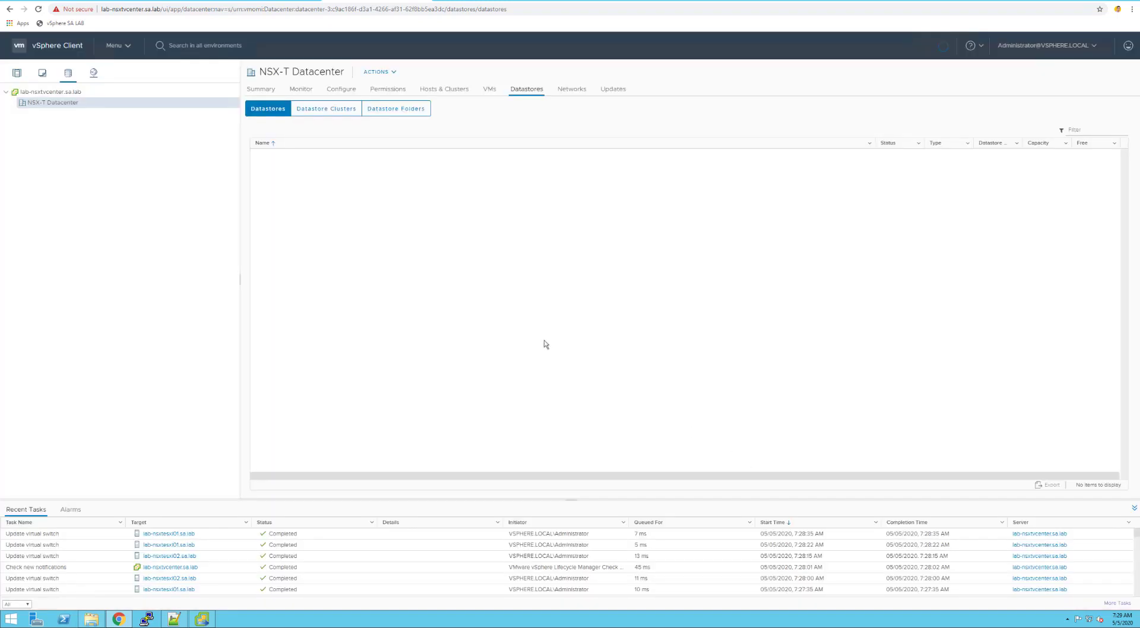
Start another VMFS datastore on NSX-T Datacenter named local-esxi02
right_click(67, 104)
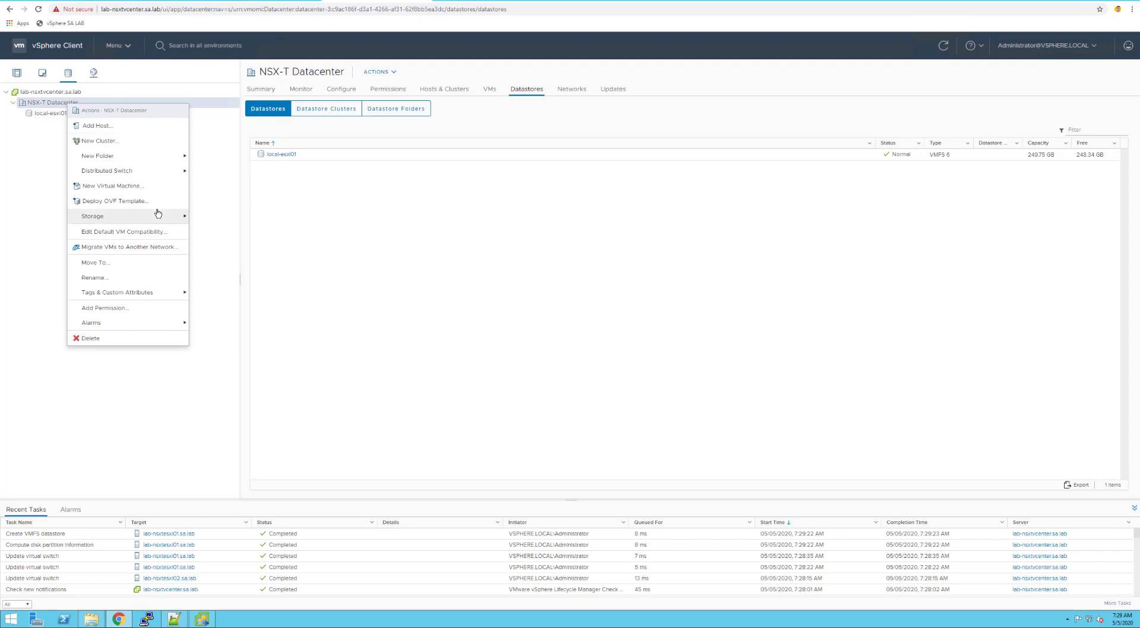
mouse_move(158, 213)
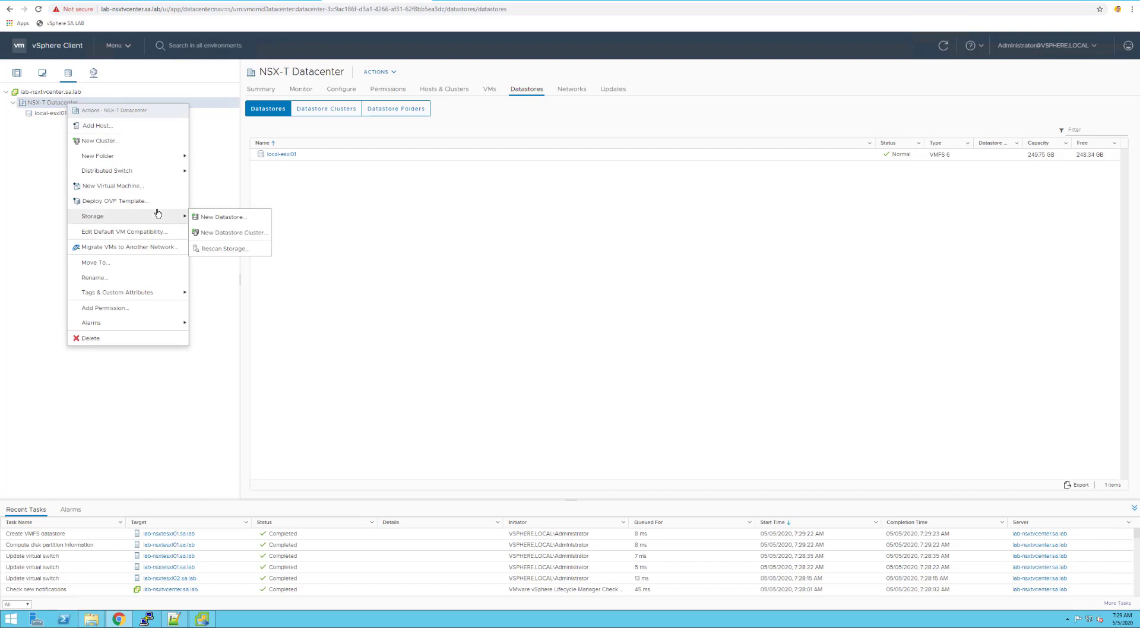
click(224, 218)
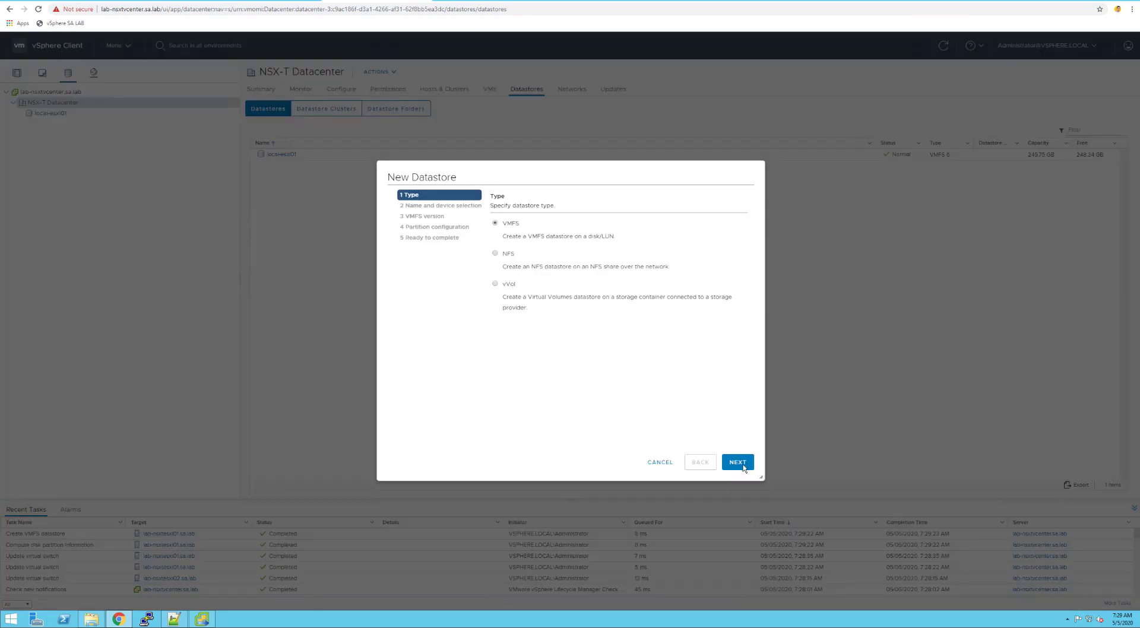
click(739, 463)
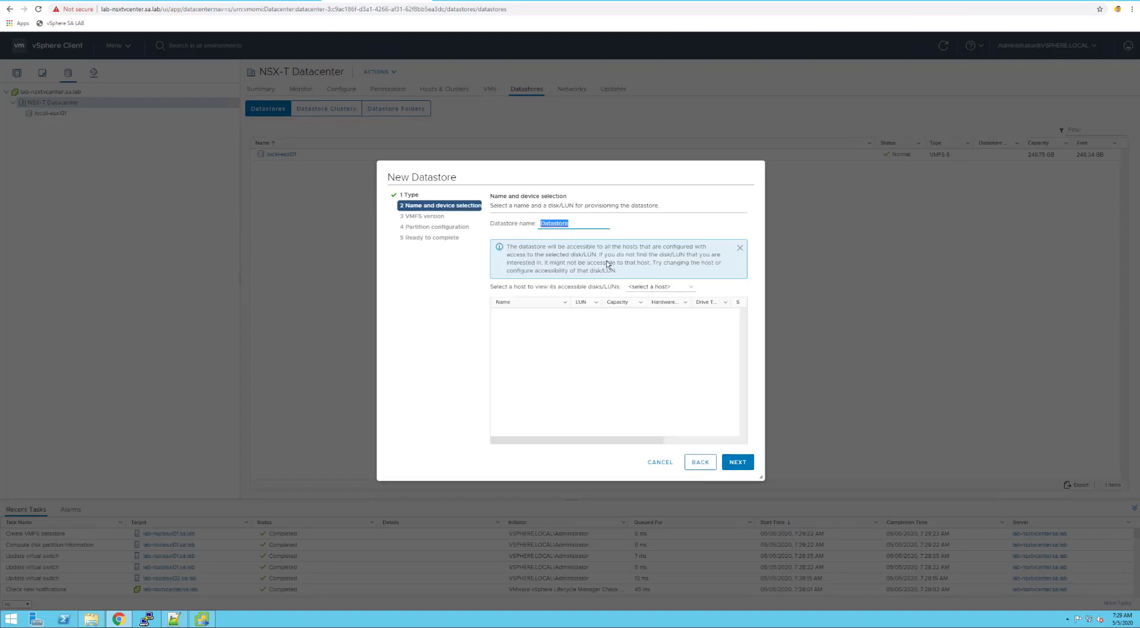
text(local-esxi02)
Put local-esxi02 on lab-nsxtesxi02's 250 GB disk with VMFS 6 defaults and create it
click(645, 287)
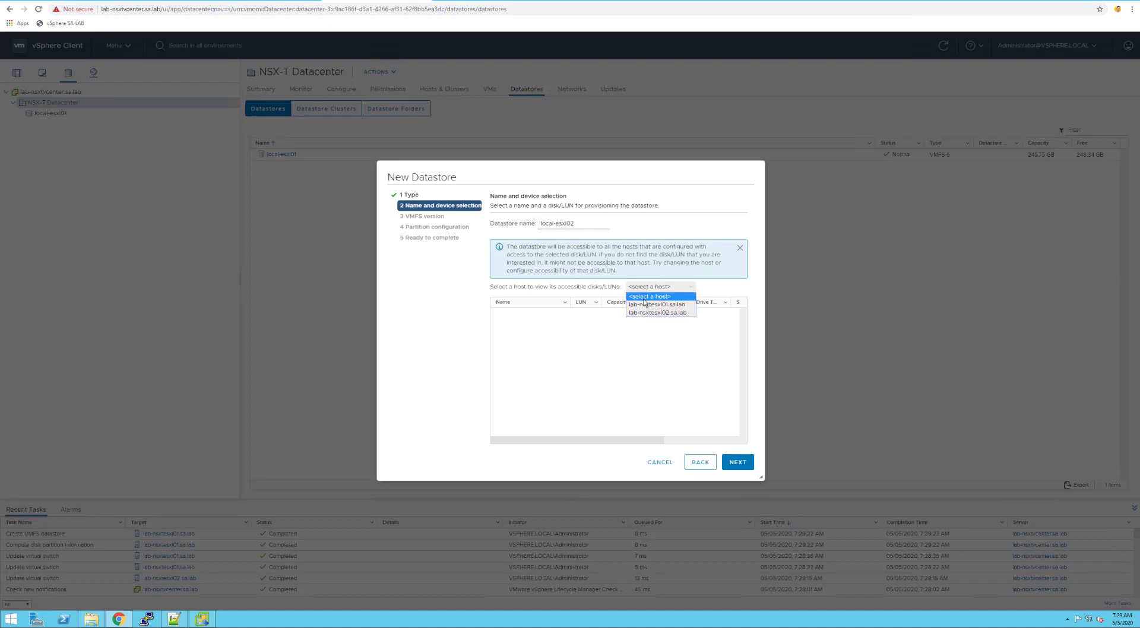
click(644, 313)
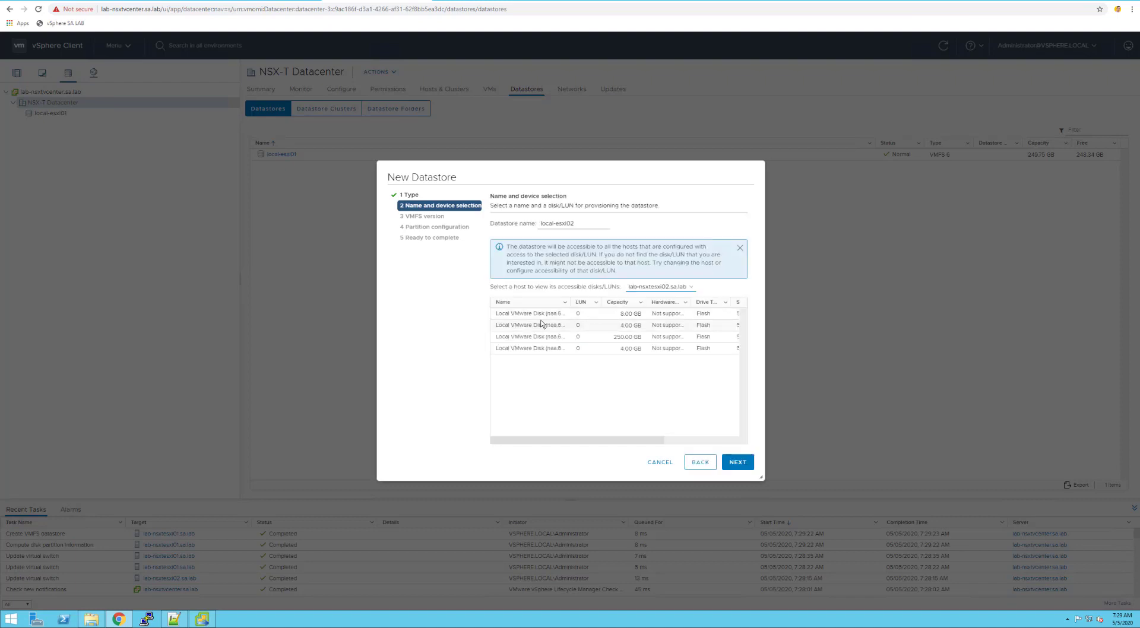
click(530, 338)
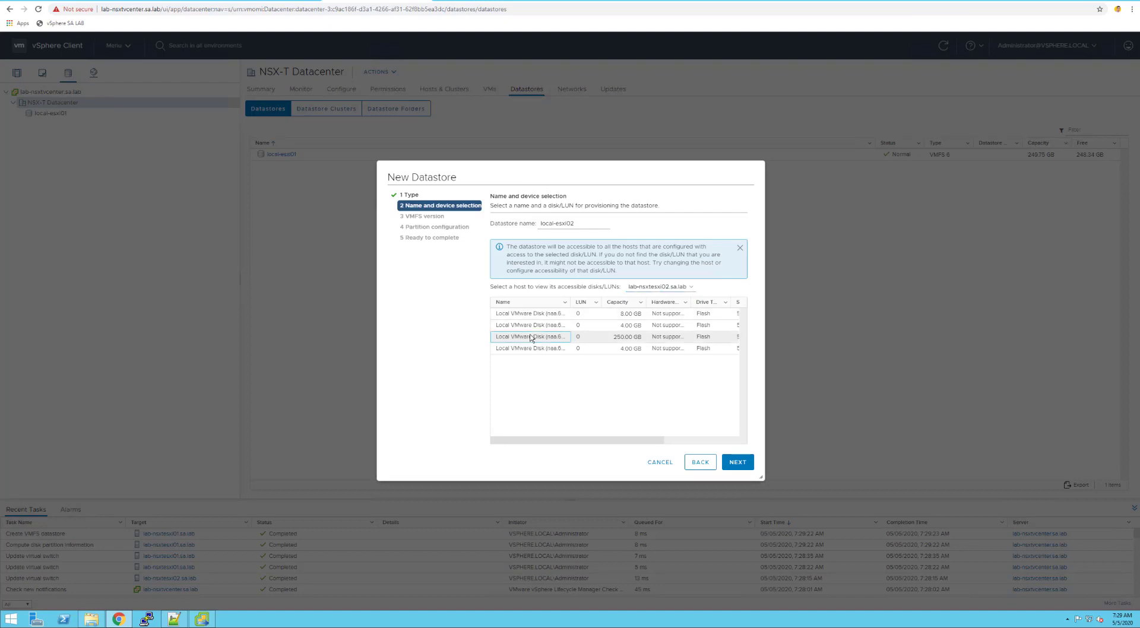
click(737, 466)
click(737, 465)
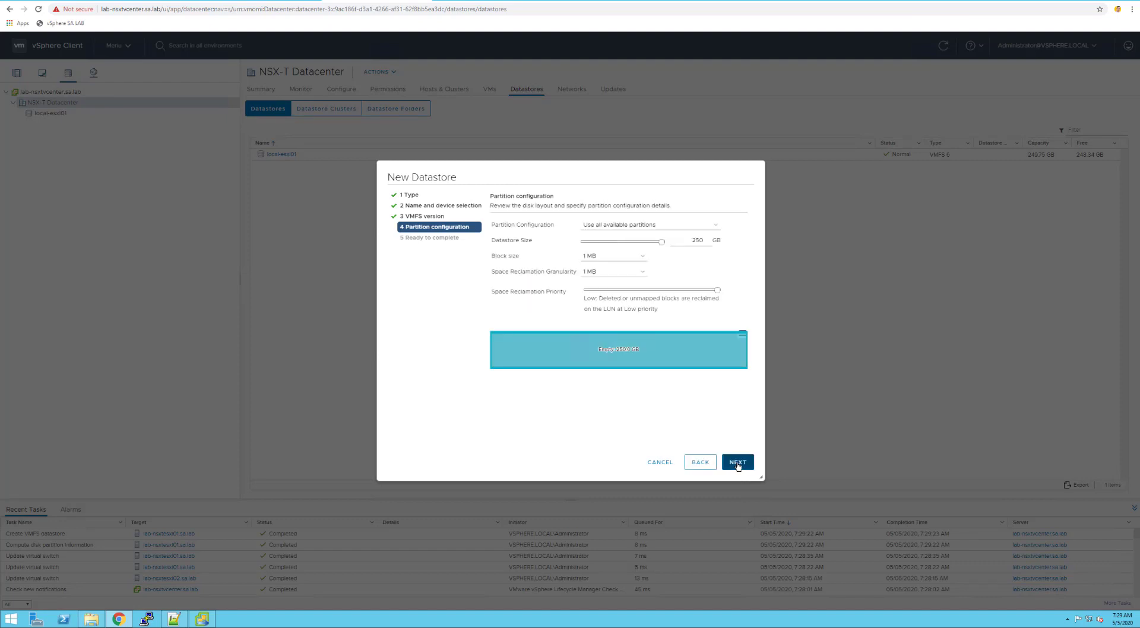
click(738, 466)
click(737, 462)
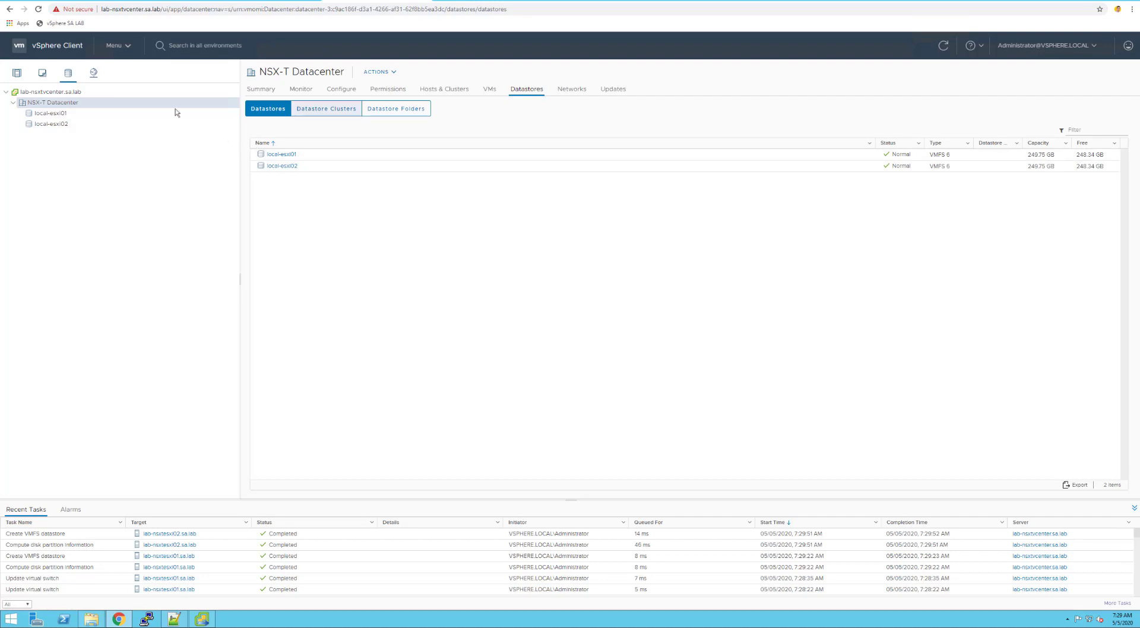
Open LAB Cluster quickstart networking and rename the distributed switch to nsx-DSwitch
click(17, 73)
click(40, 112)
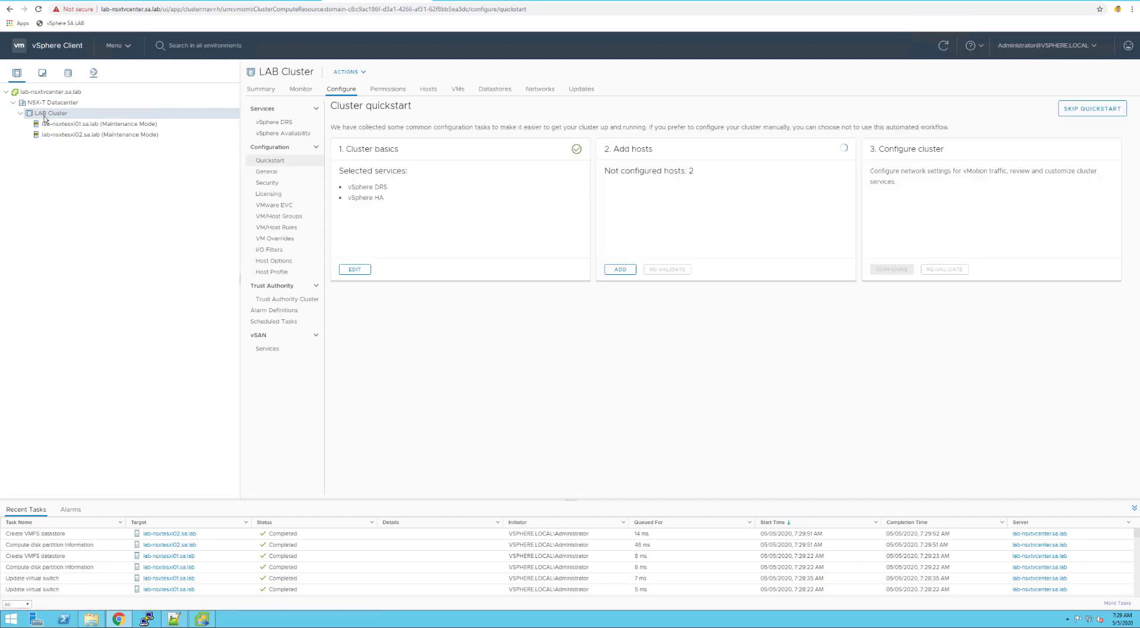
click(891, 269)
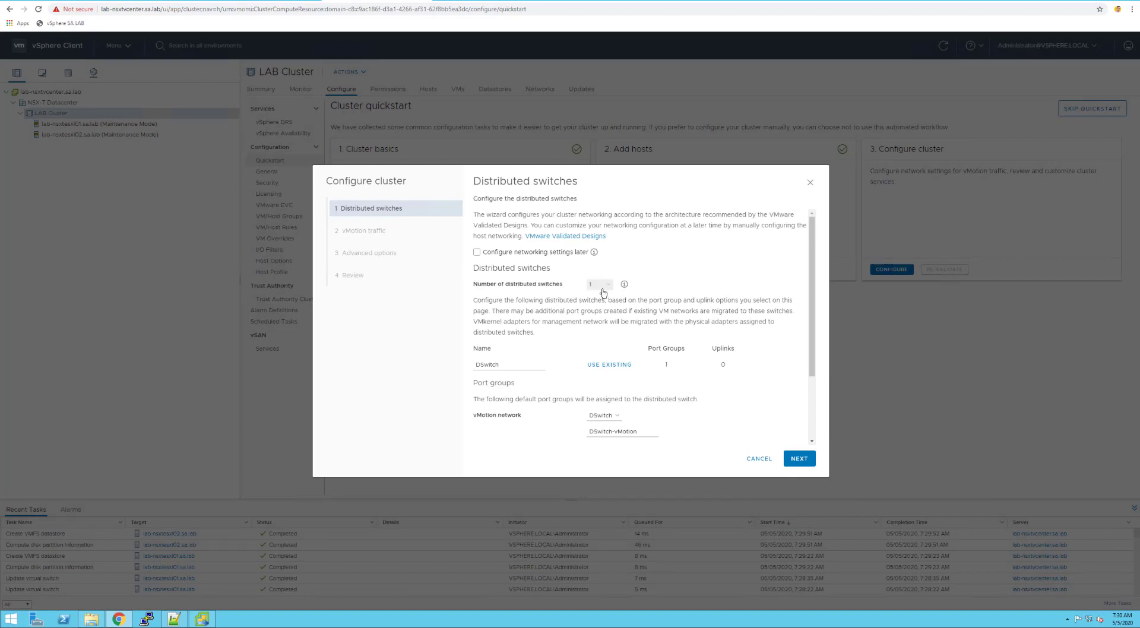
click(477, 365)
text(nsx-)
scroll(522, 389, down, 1)
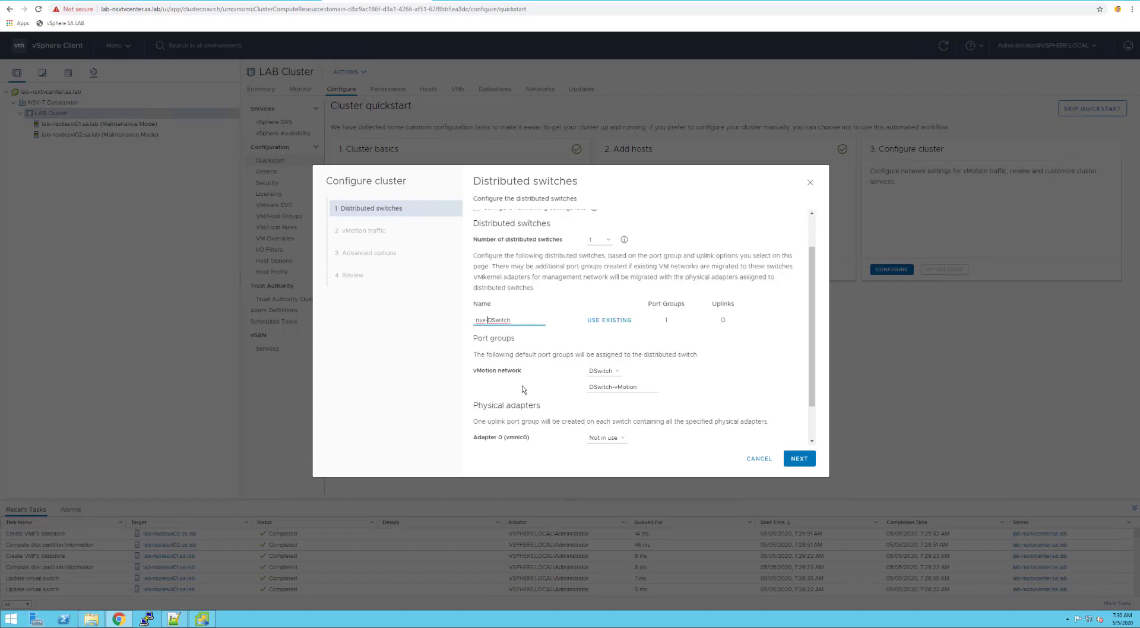
scroll(528, 390, down, 1)
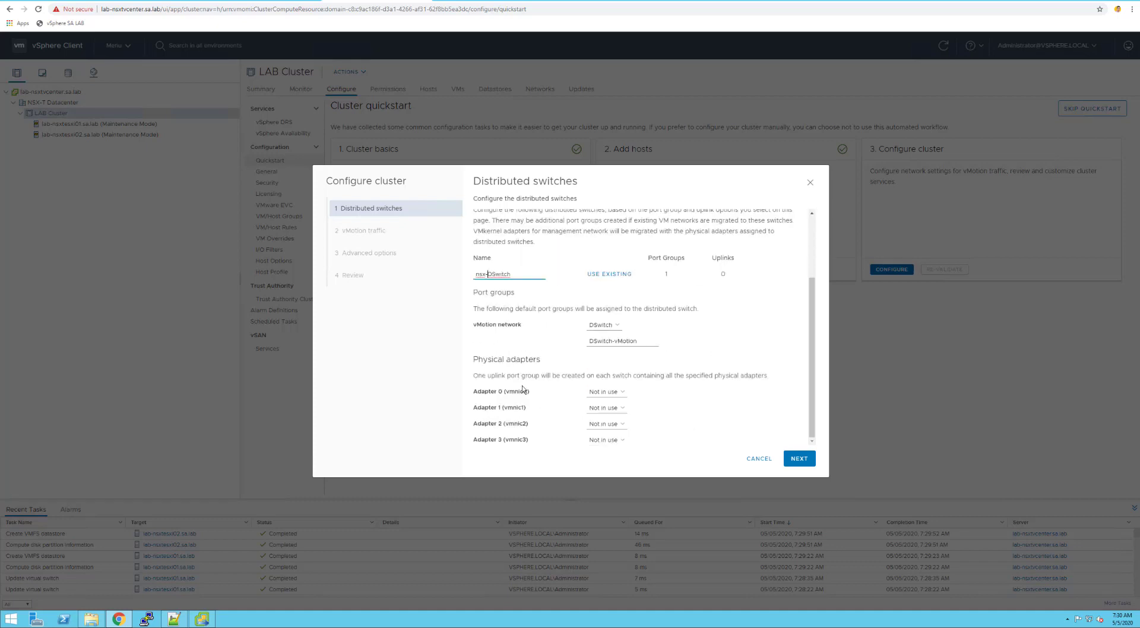
Assign adapters vmnic0 and vmnic1 to nsx-DSwitch as uplinks
click(615, 392)
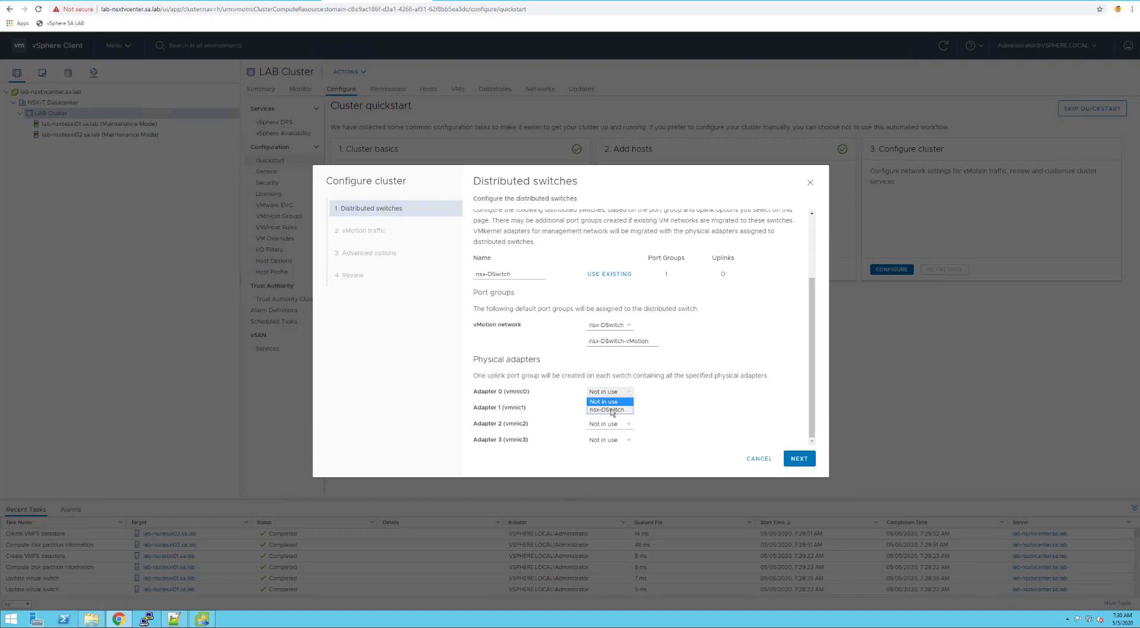
click(612, 410)
click(616, 408)
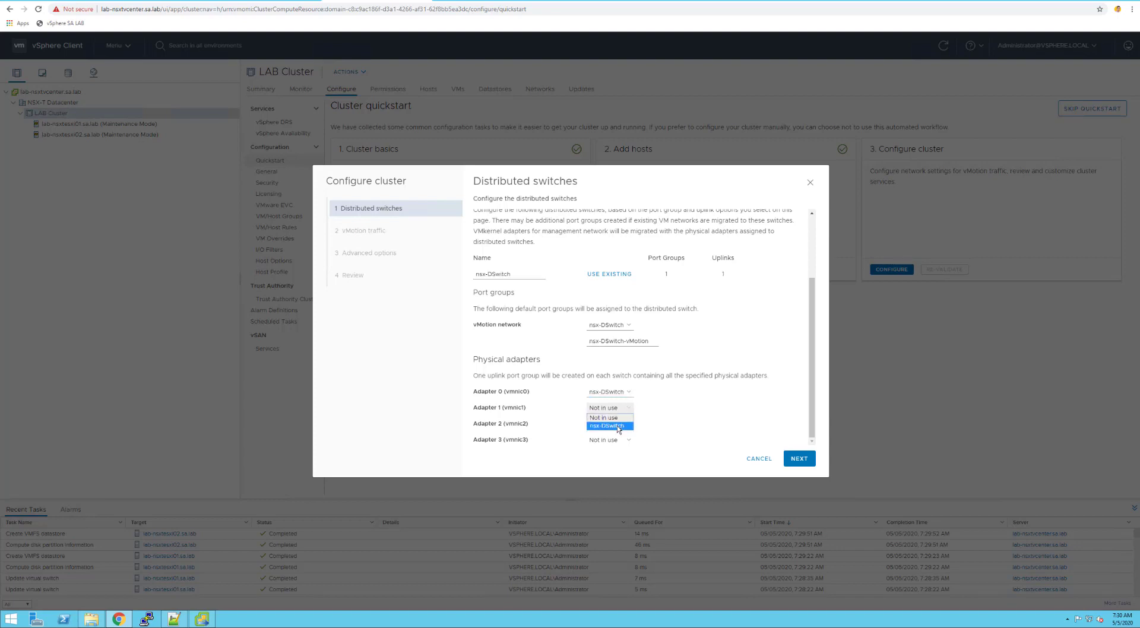
click(611, 426)
click(798, 459)
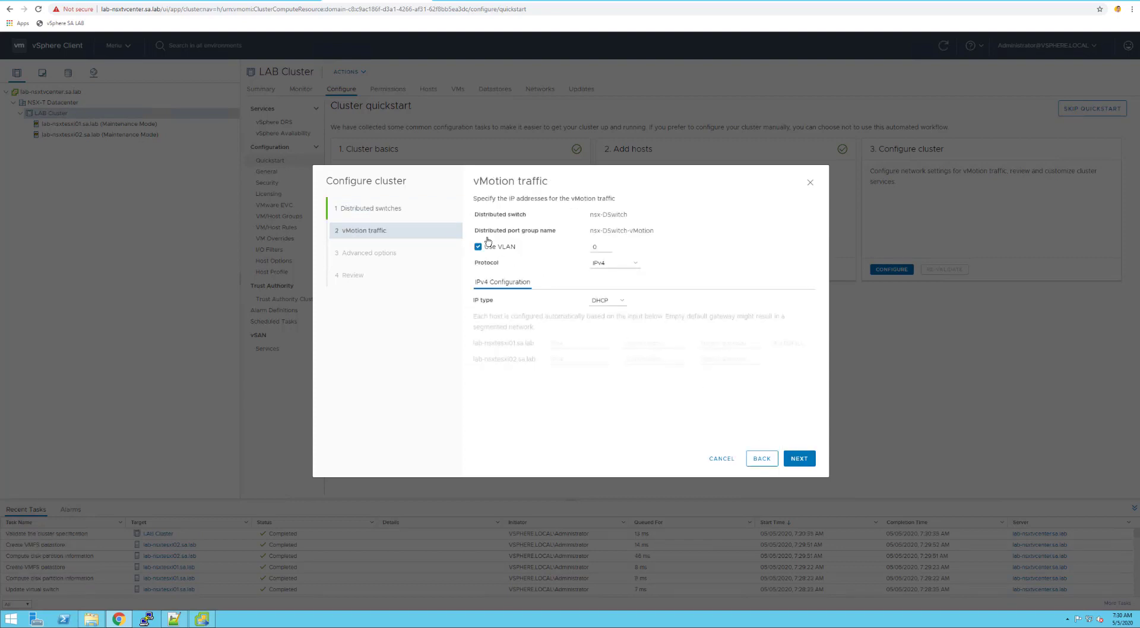
Use static vMotion IPs and give the first host 10.10.0.121, mask 255.255.255.0, gateway 10.10.0.1
click(601, 301)
click(607, 317)
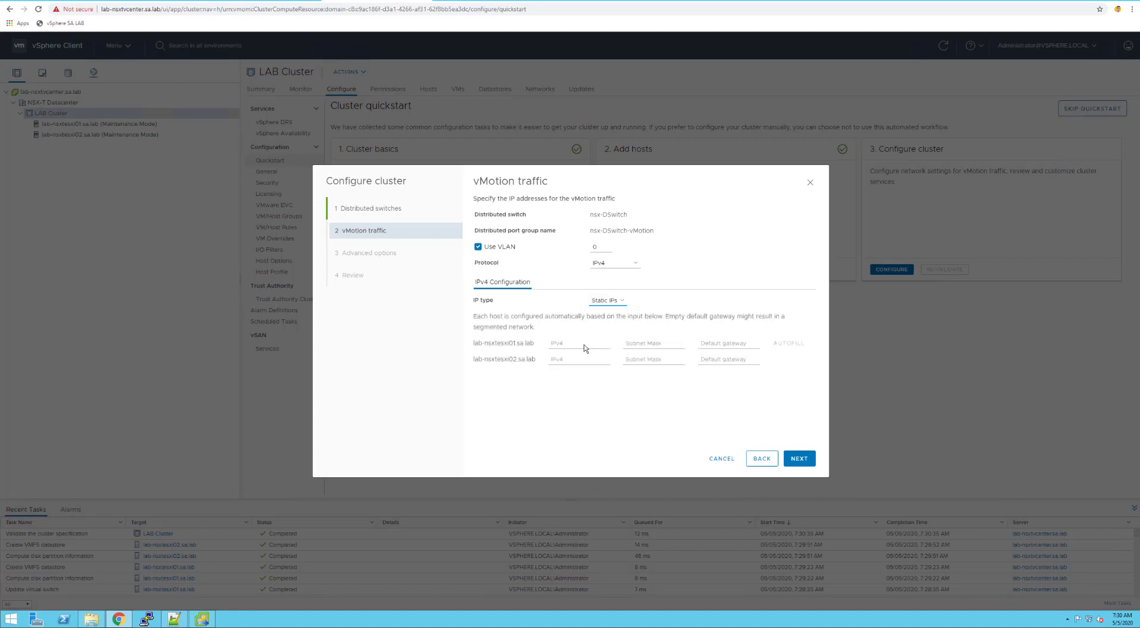
click(585, 344)
text(10.10.0.121)
key(Tab)
text(255.255.255.0)
key(Tab)
text(10.10.0.1)
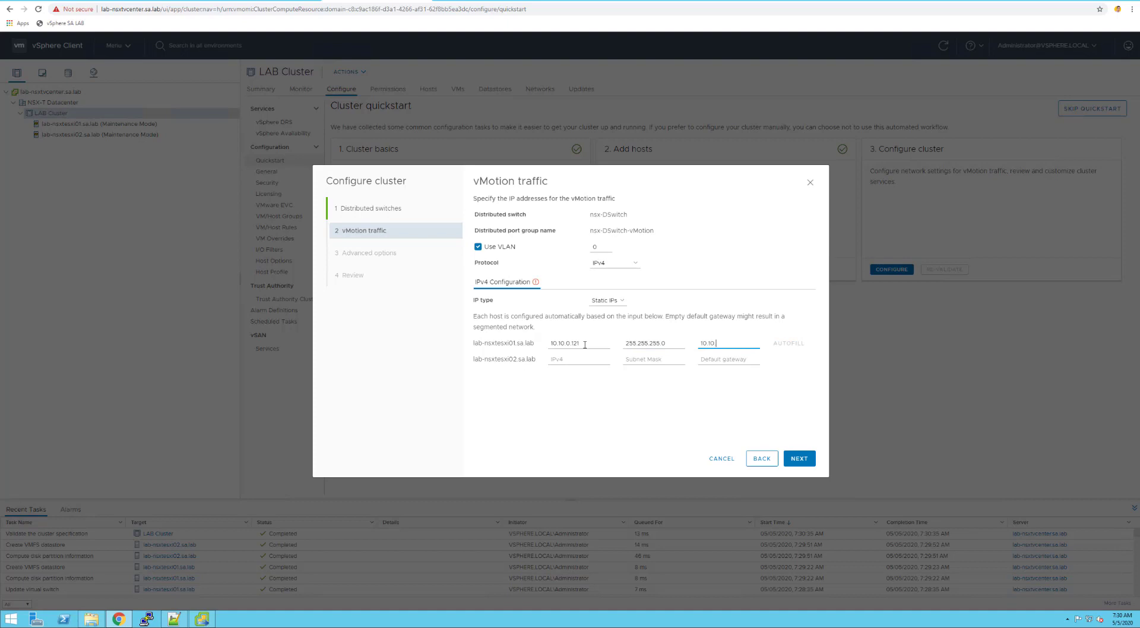
key(Tab)
Give the second host vMotion address 10.10.0.122, mask 255.255.255.0, gateway 10.10.0.1
key(Tab)
text(10.10.0.122)
key(Tab)
text(2)
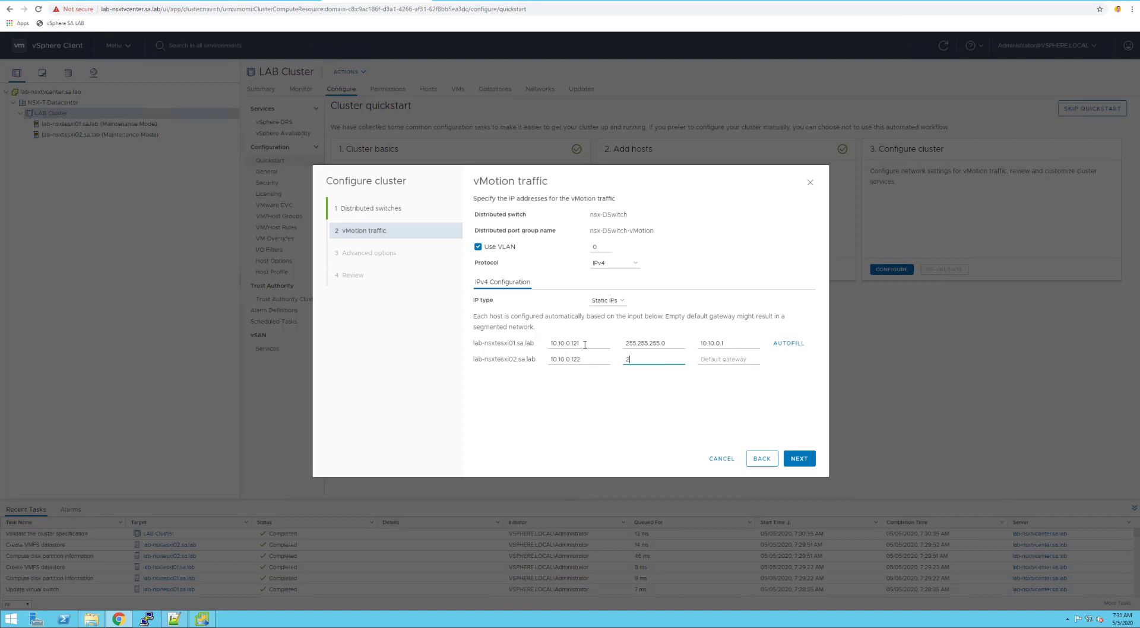
text(55.255.255.)
text(0)
key(BackSpace)
text(.0)
key(Tab)
text(10.)
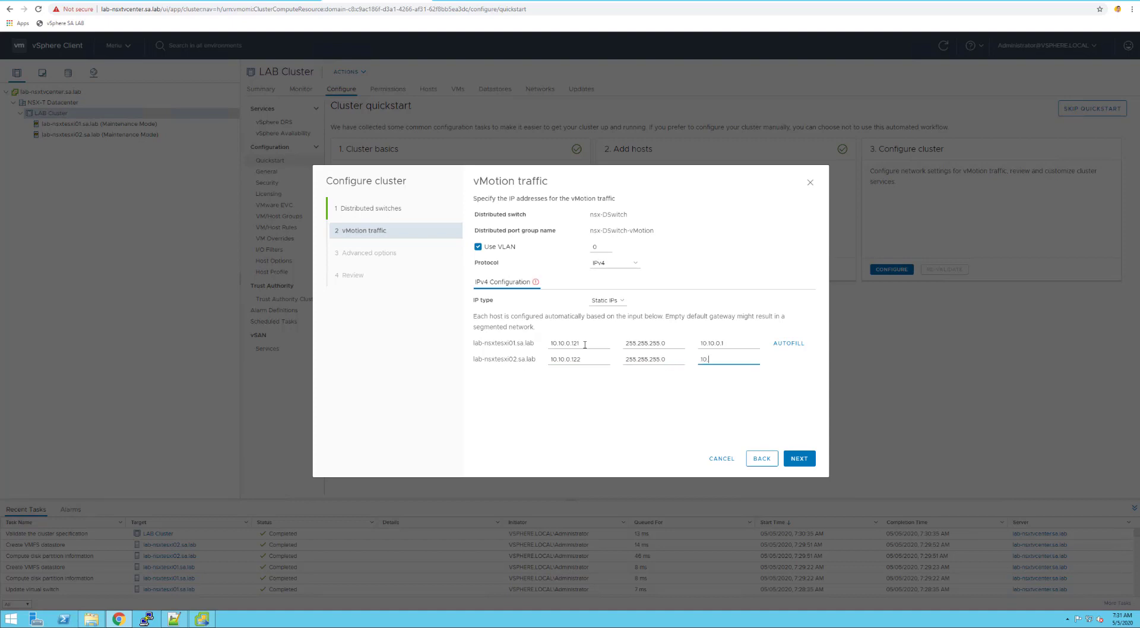
text(10.0.1)
Keep default advanced options, review the summary, and apply the cluster configuration
click(795, 461)
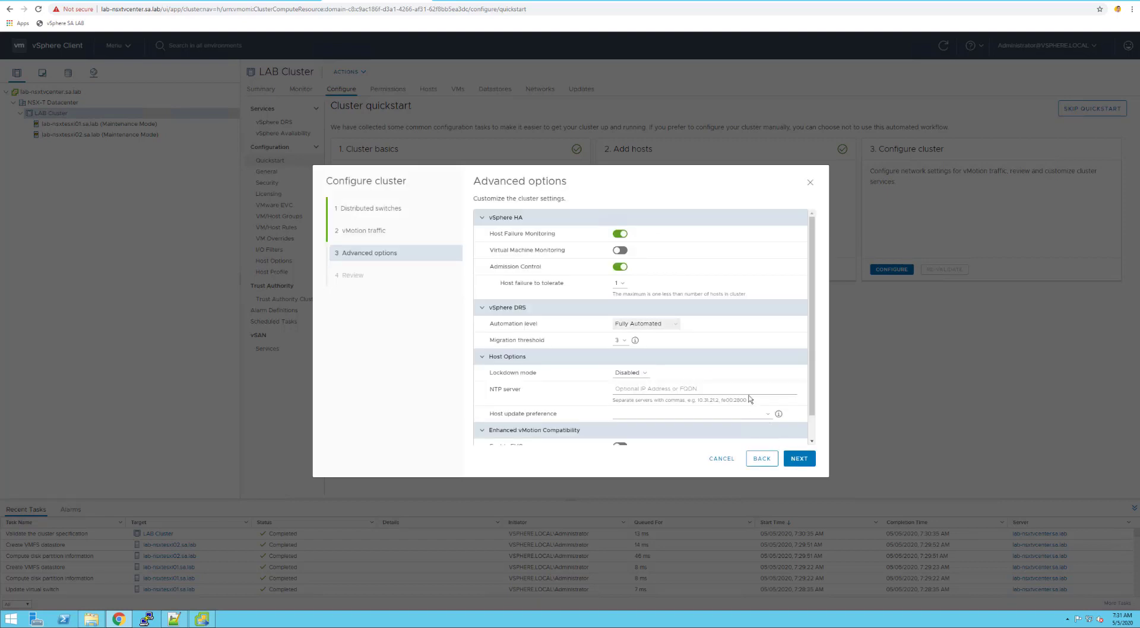
scroll(705, 336, down, 1)
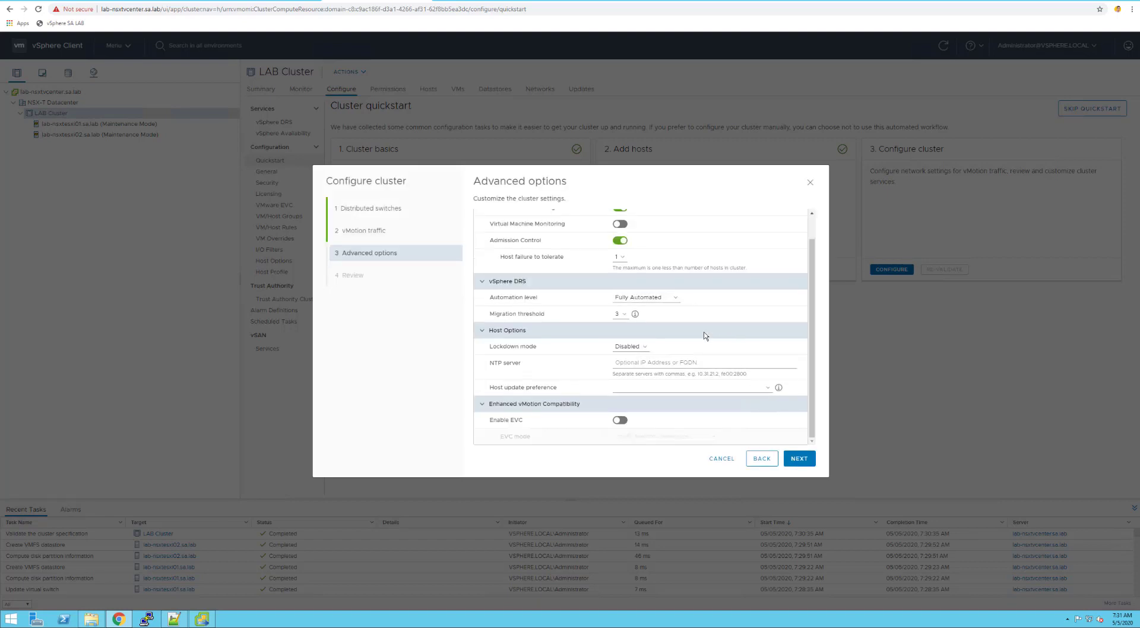
click(787, 462)
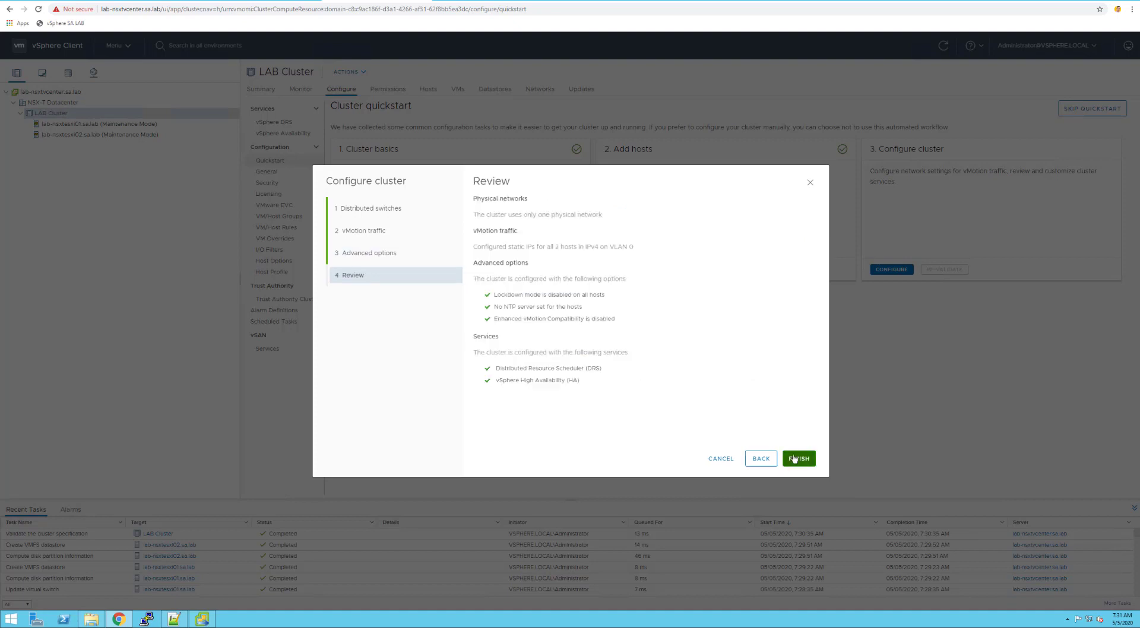
click(795, 459)
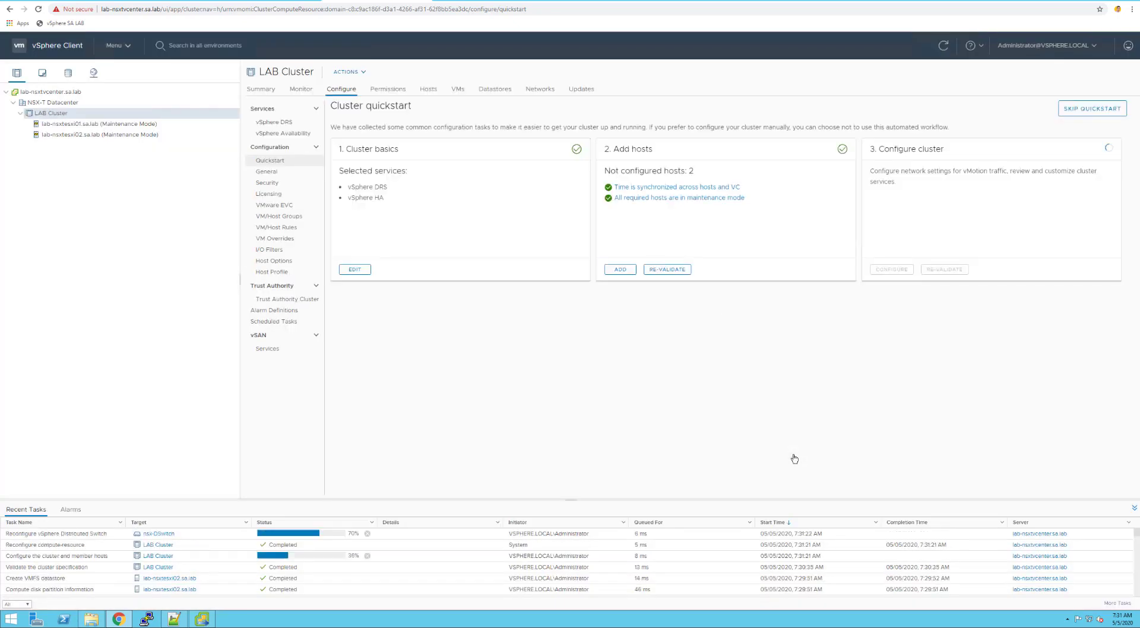
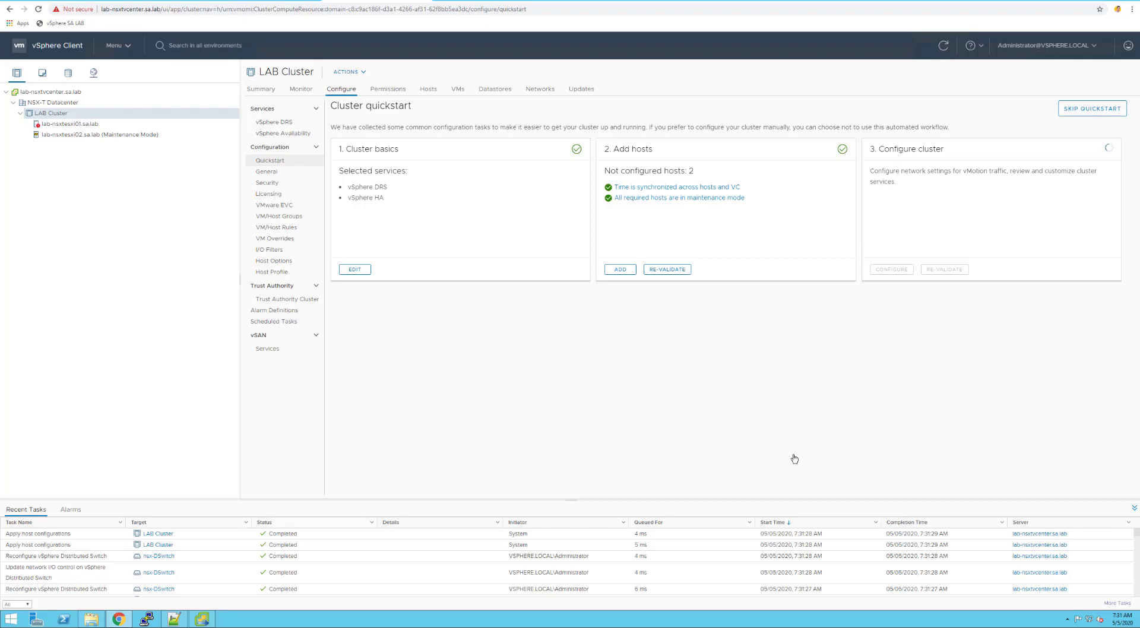
Review host lab-nsxtesxi01.sa.lab and the LAB Cluster summary, then go to the Todoist lab project
click(79, 124)
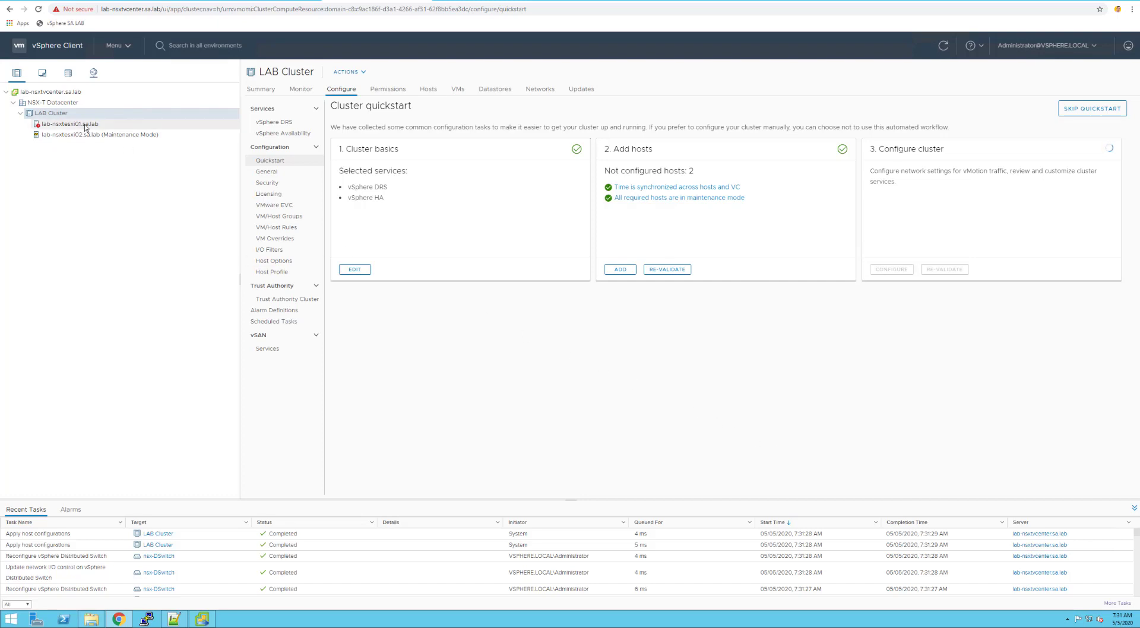
click(248, 92)
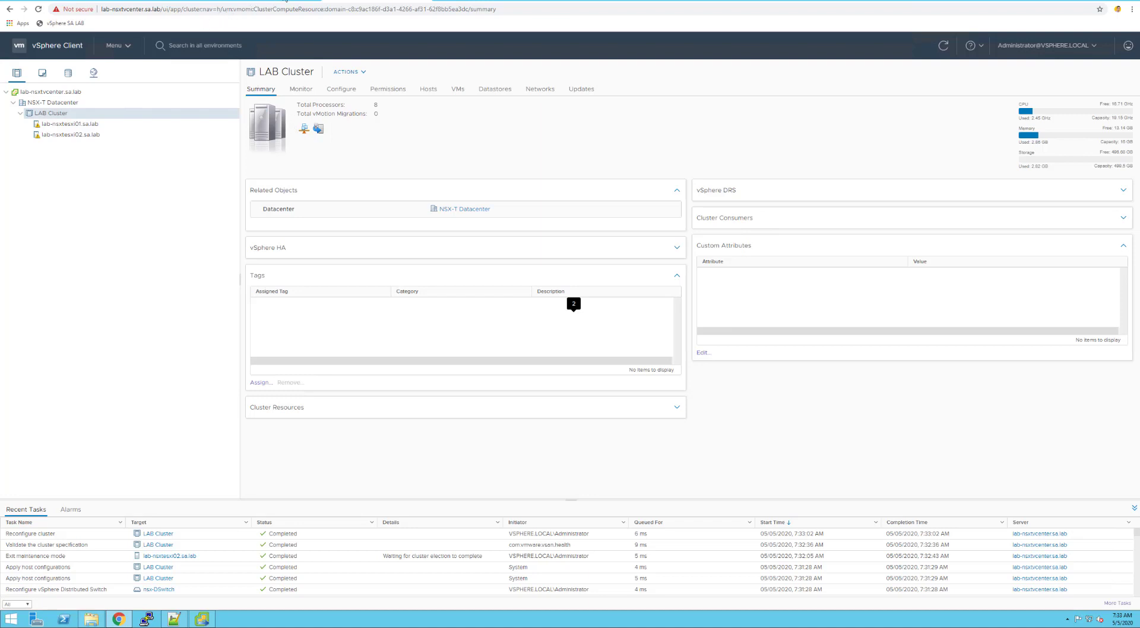
click(285, 1)
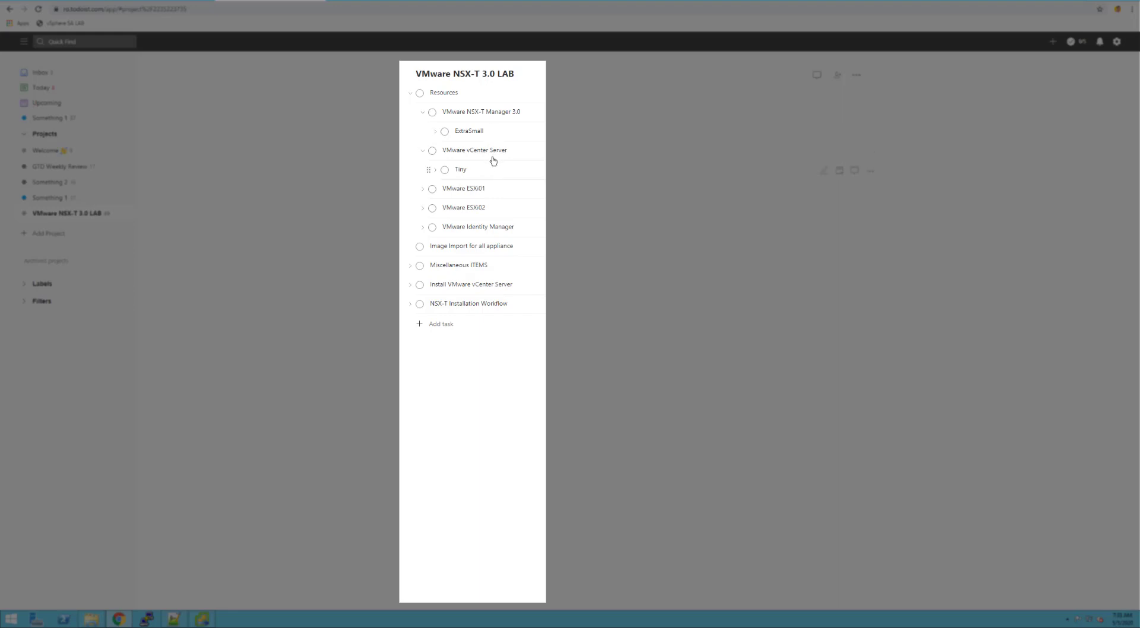
Expand the VMware ESXi01 task to view its resource subtasks
click(422, 190)
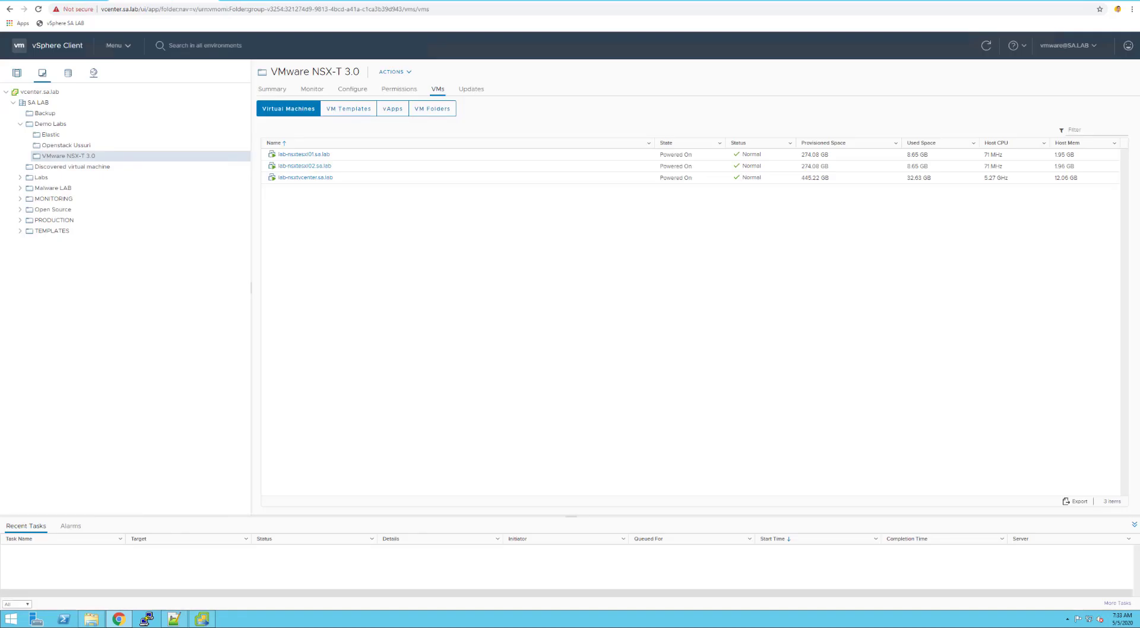
Deploy an OVF template into the VMware NSX-T 3.0 folder from the local nsx-unified-appliance OVA
right_click(83, 158)
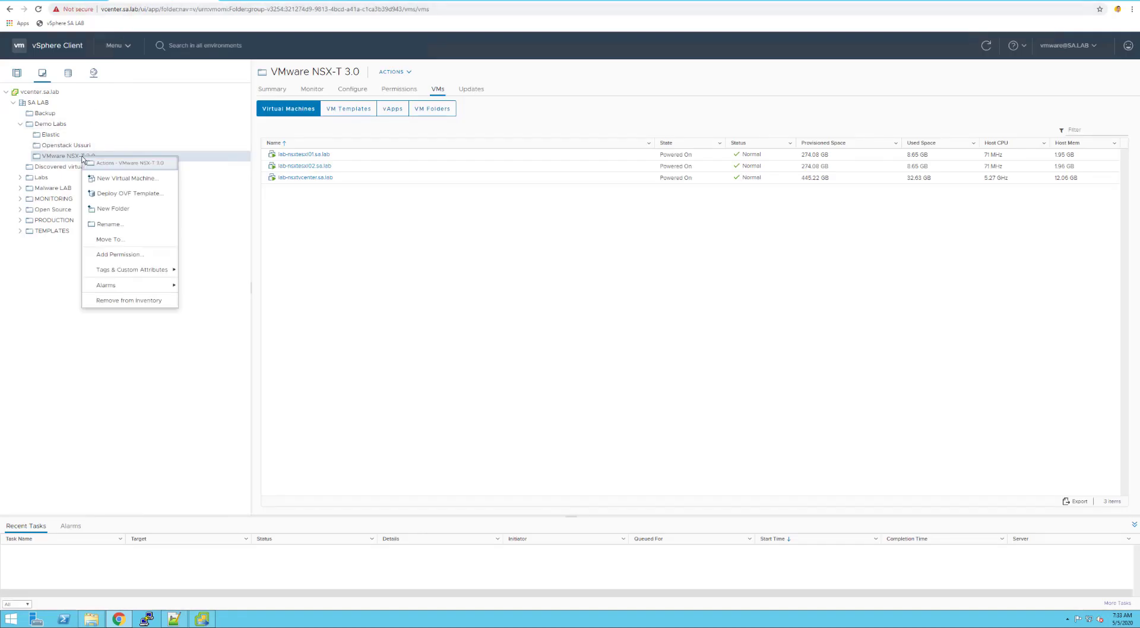
click(127, 195)
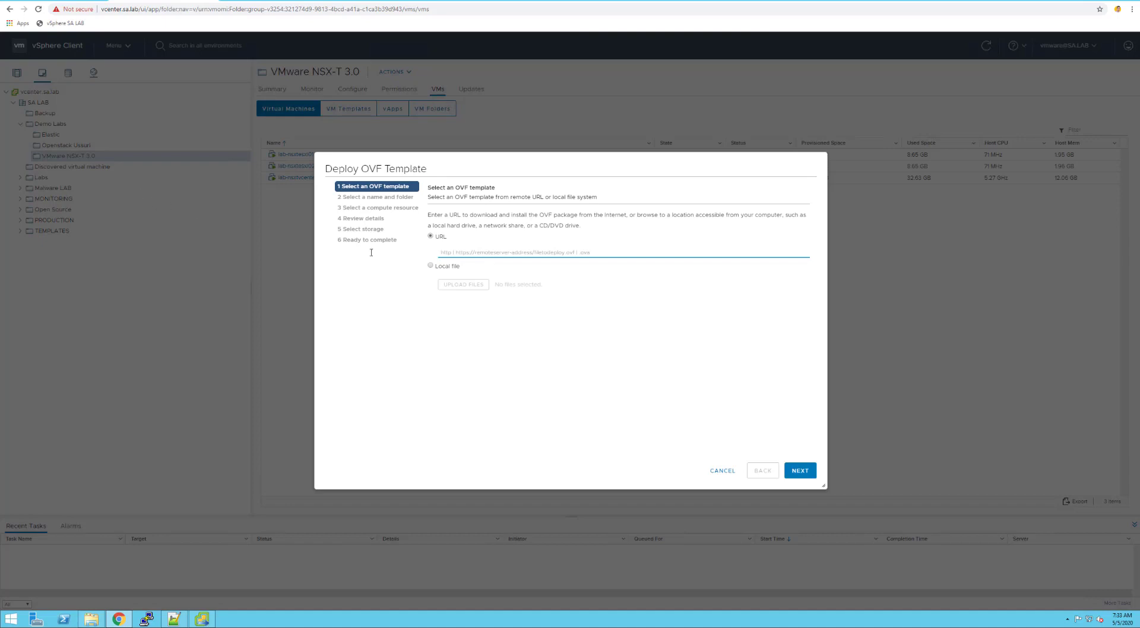
click(440, 269)
click(458, 288)
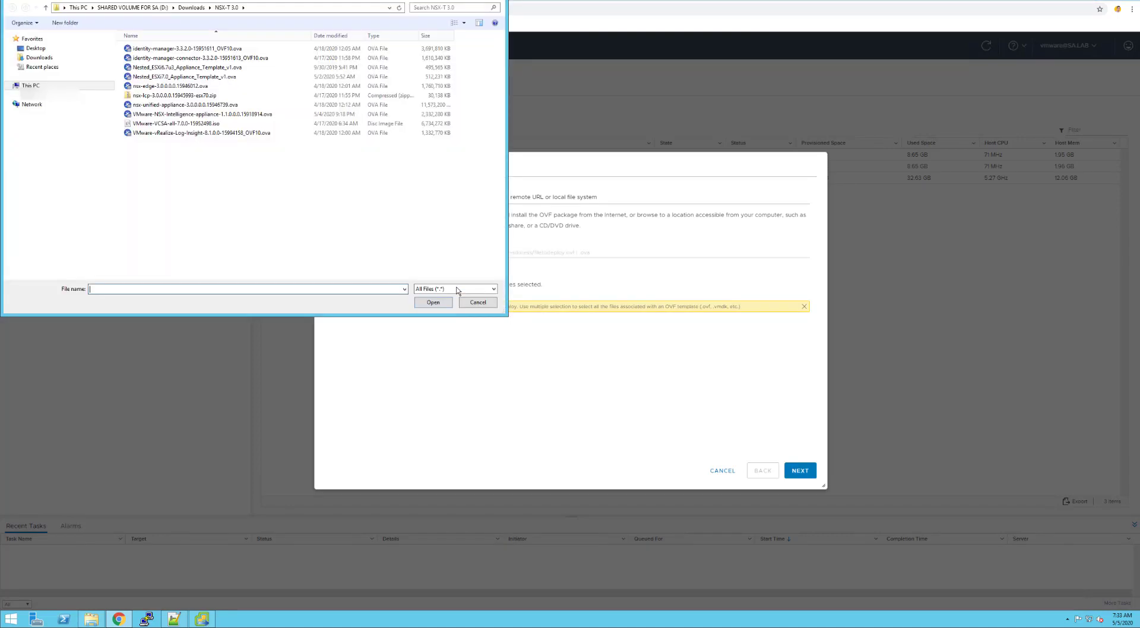
click(192, 116)
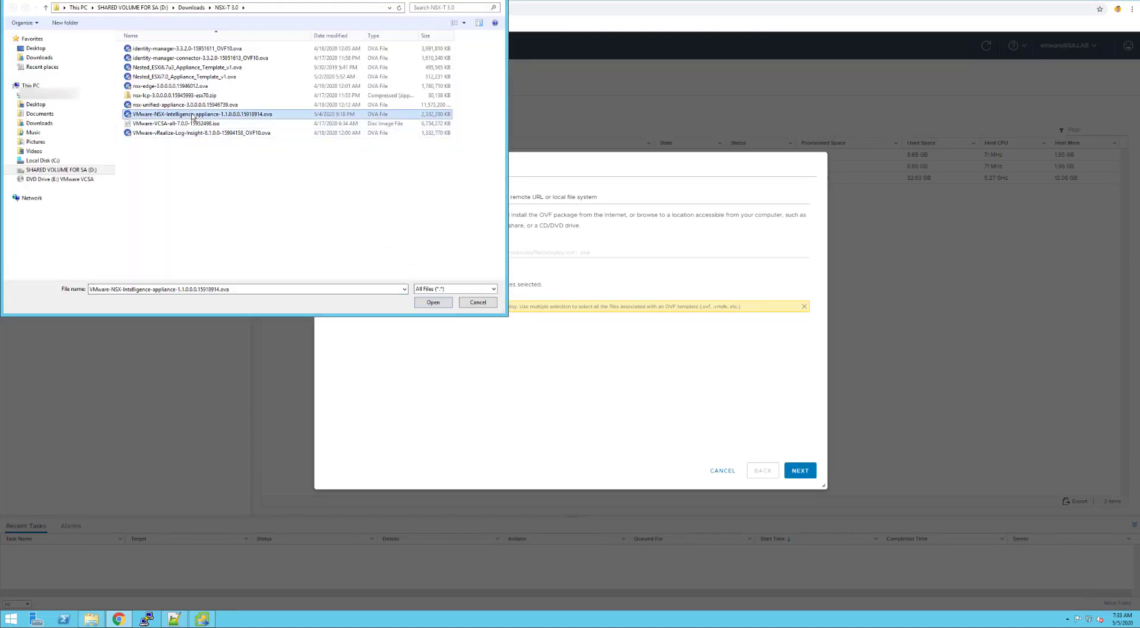
double_click(185, 105)
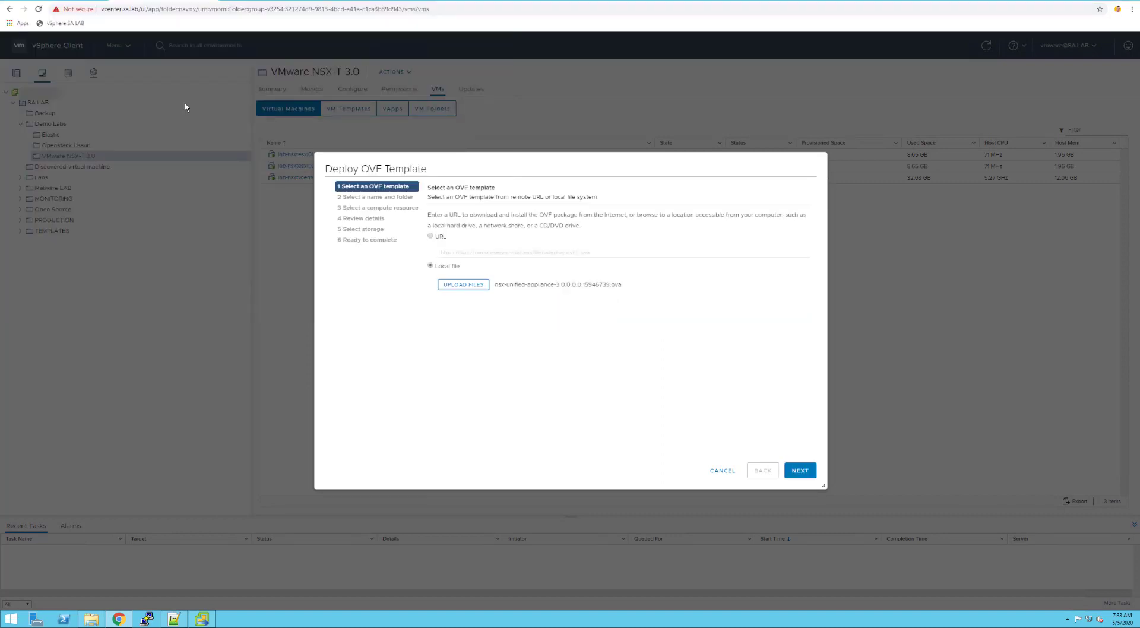
Name the new virtual machine lab-nsxtmanager.sa.lab
click(800, 471)
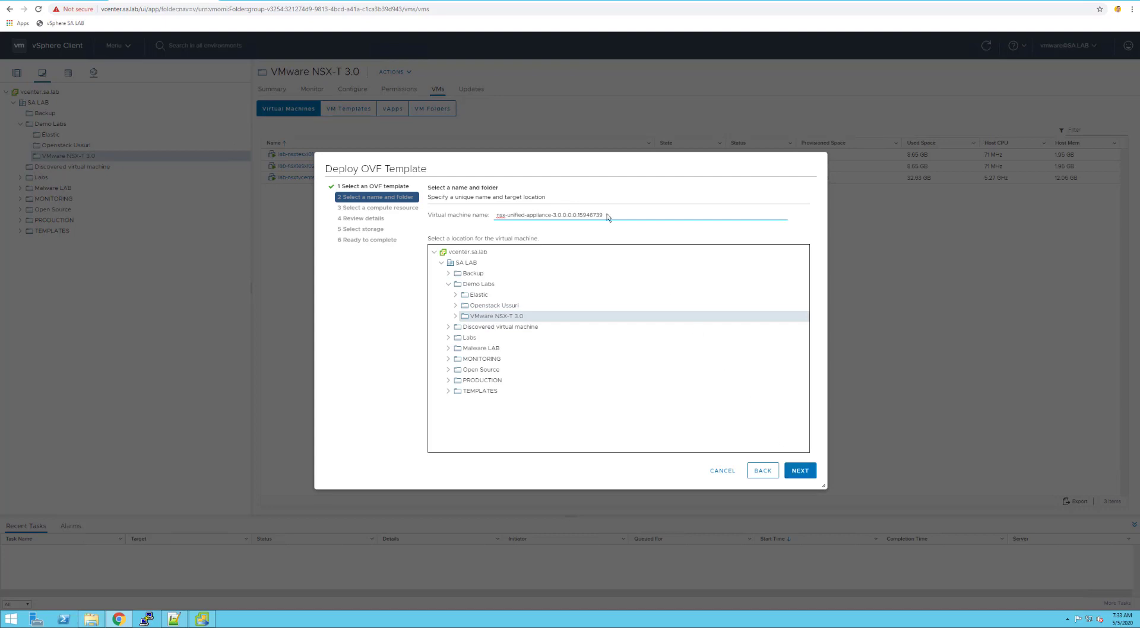
key(ctrl+a)
key(BackSpace)
text(lab-nsxtmanager.sa.lab)
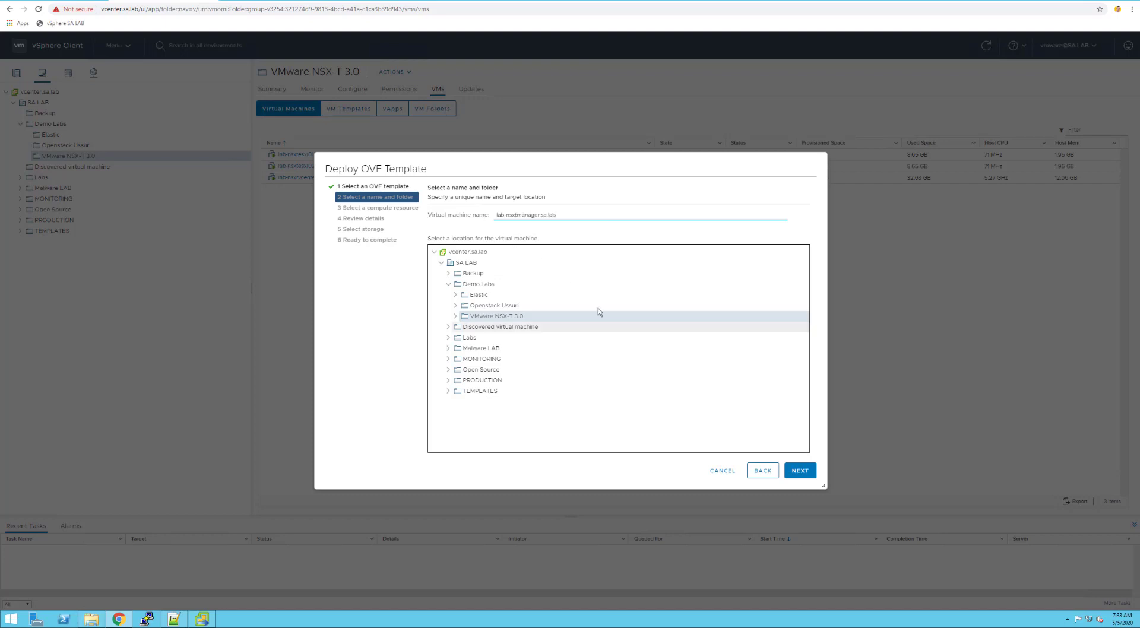
click(797, 472)
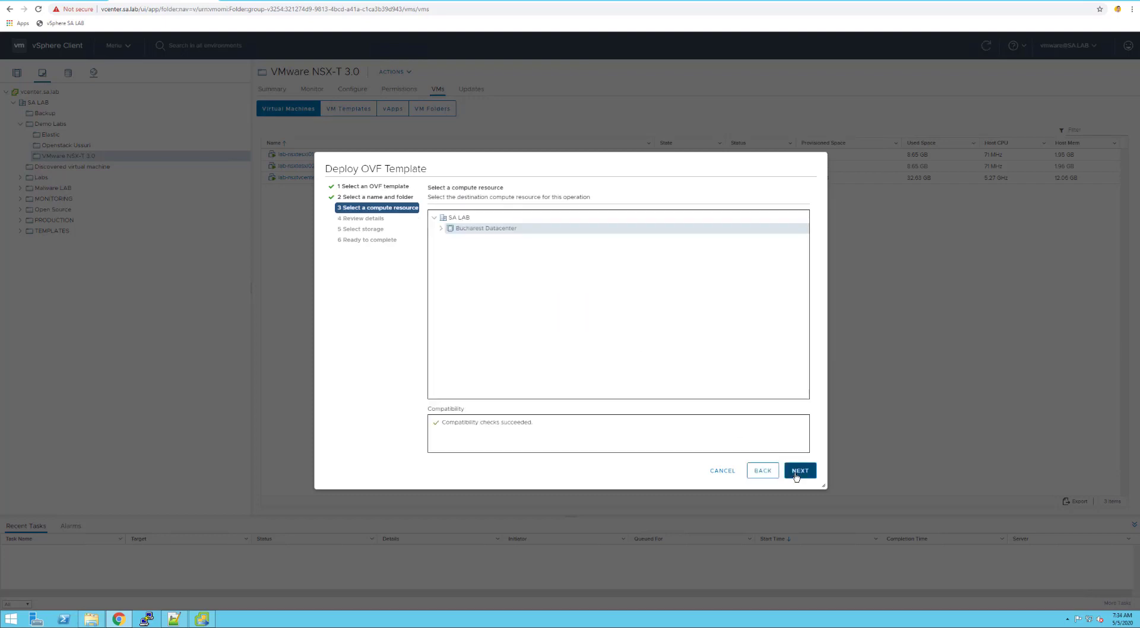
Place the appliance on host 10.10.0.21 in Bucharest Datacenter and keep the ExtraSmall size
click(442, 229)
click(478, 239)
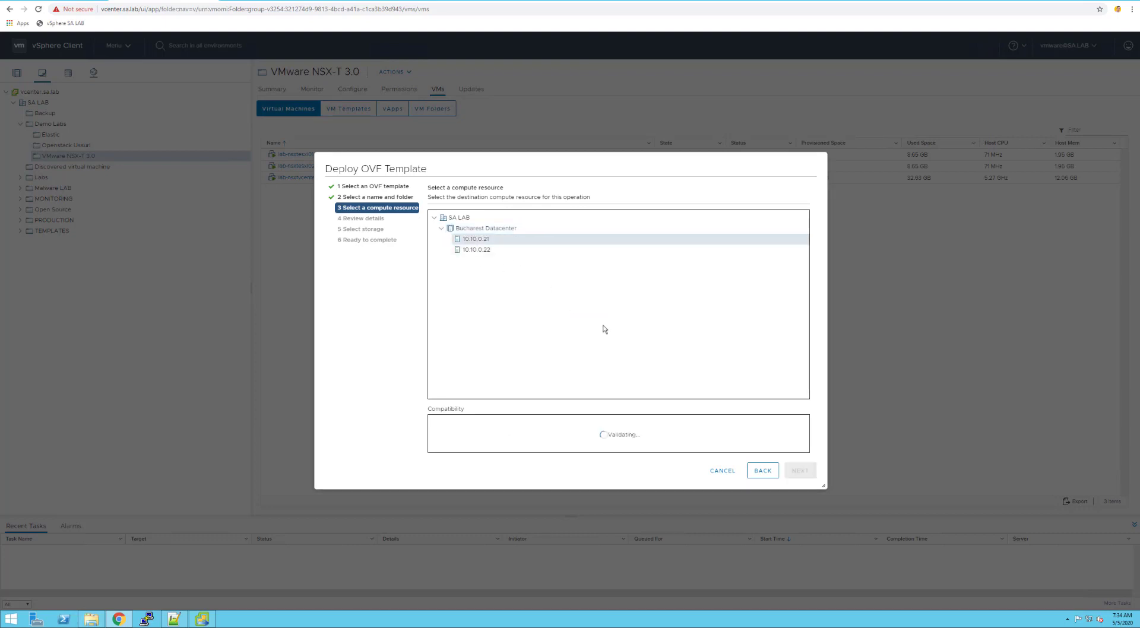
click(799, 470)
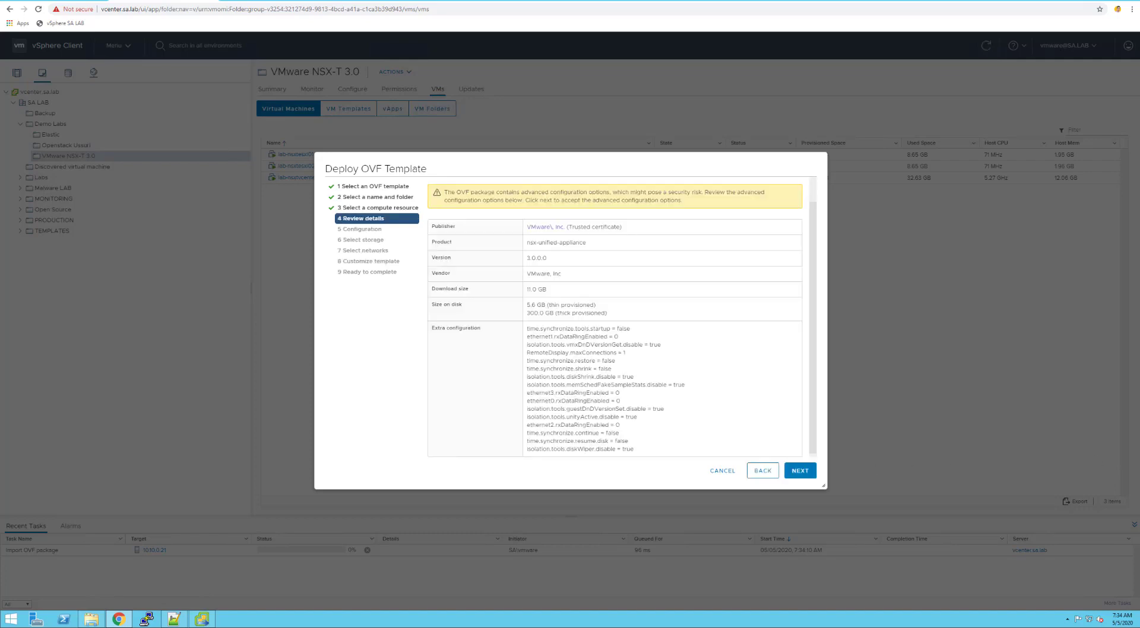
click(802, 472)
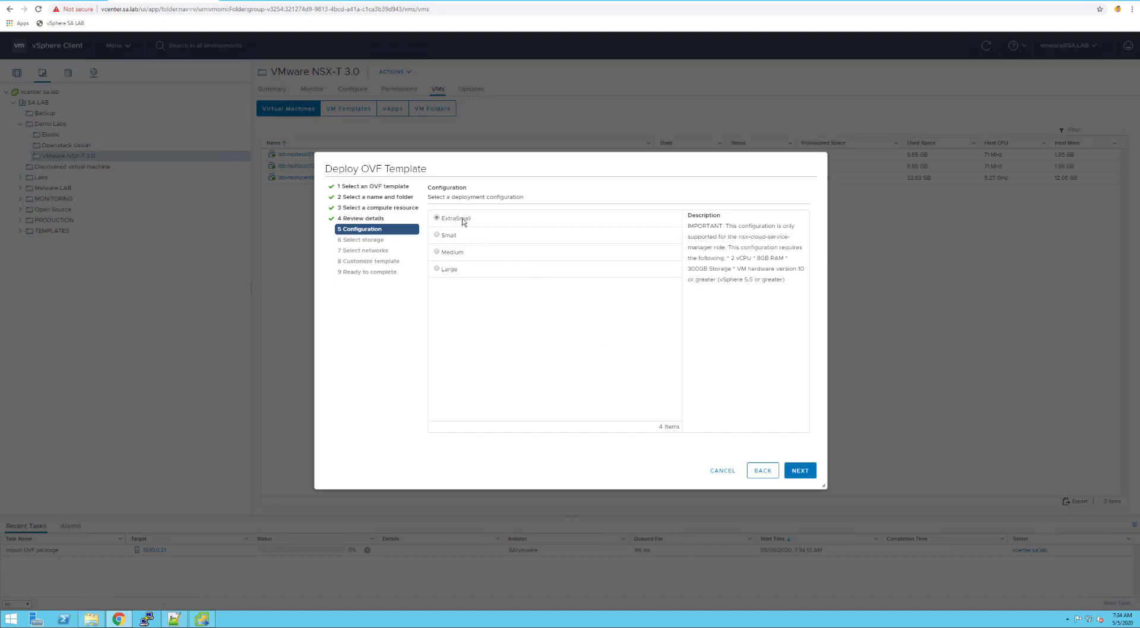
triple_click(744, 260)
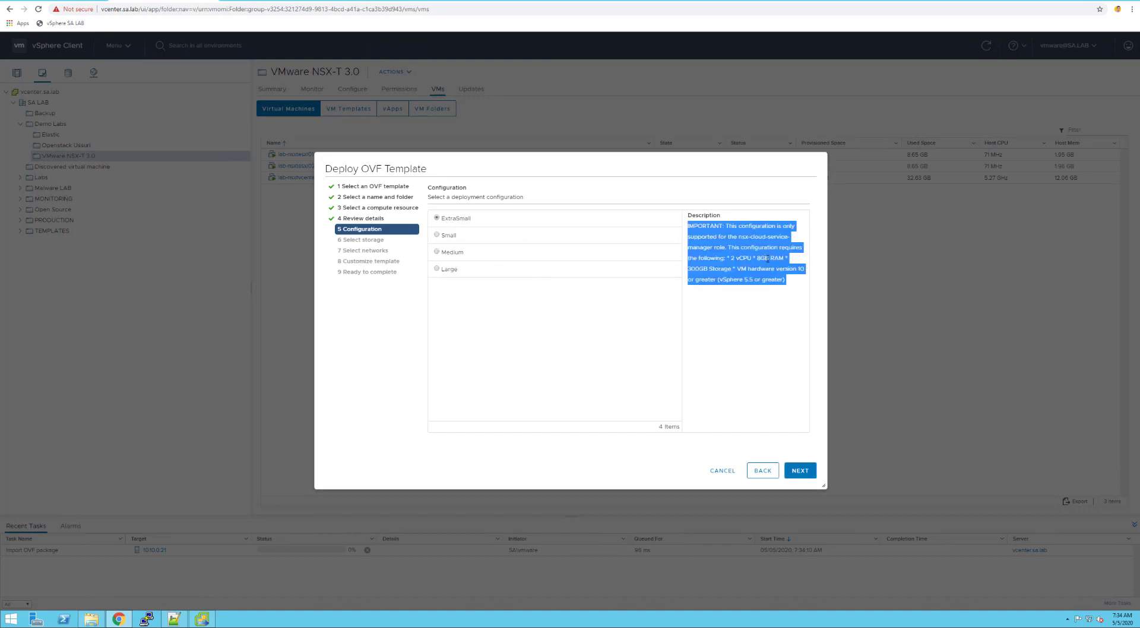
click(782, 337)
click(808, 473)
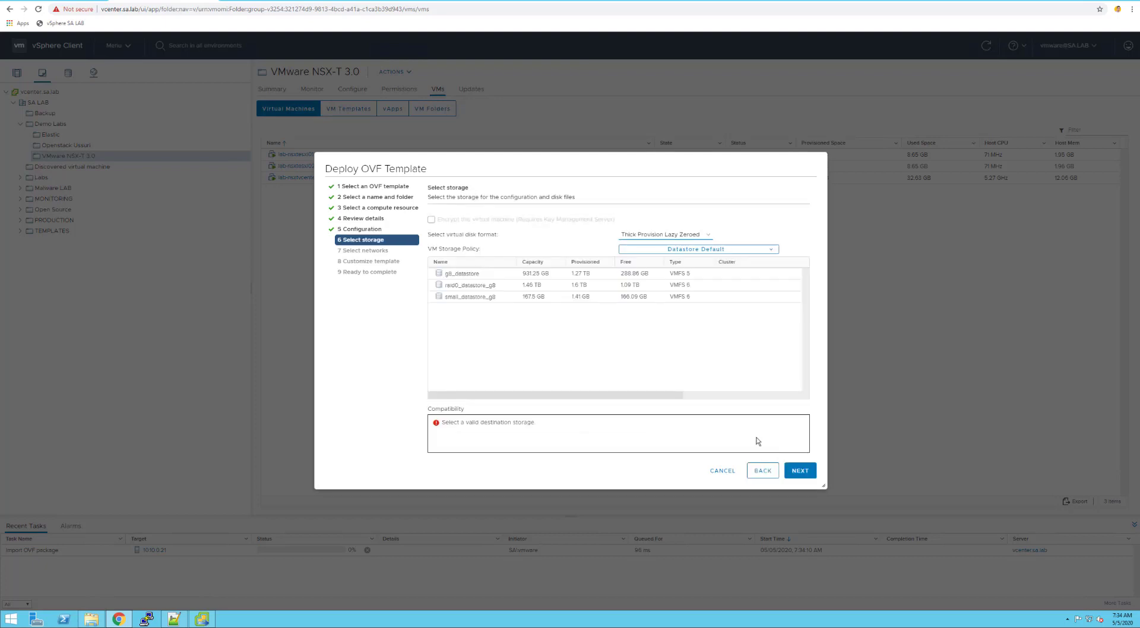
Store it thin-provisioned on raid0_datastore_g8 and map Network 1 to NSX-vSwitch
click(472, 286)
click(683, 238)
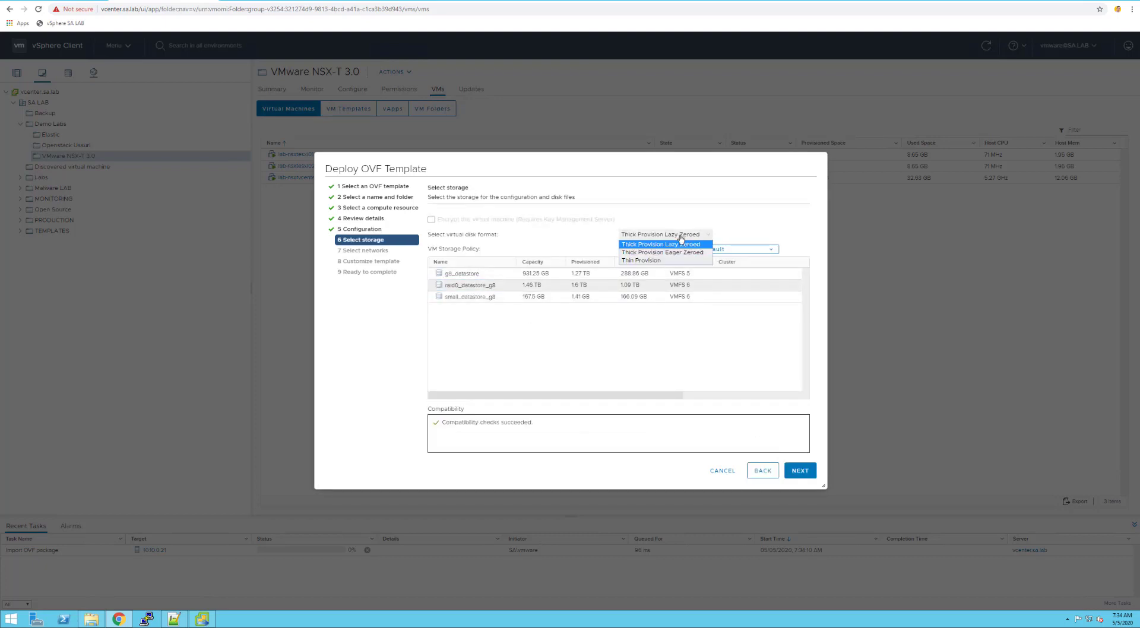
click(668, 261)
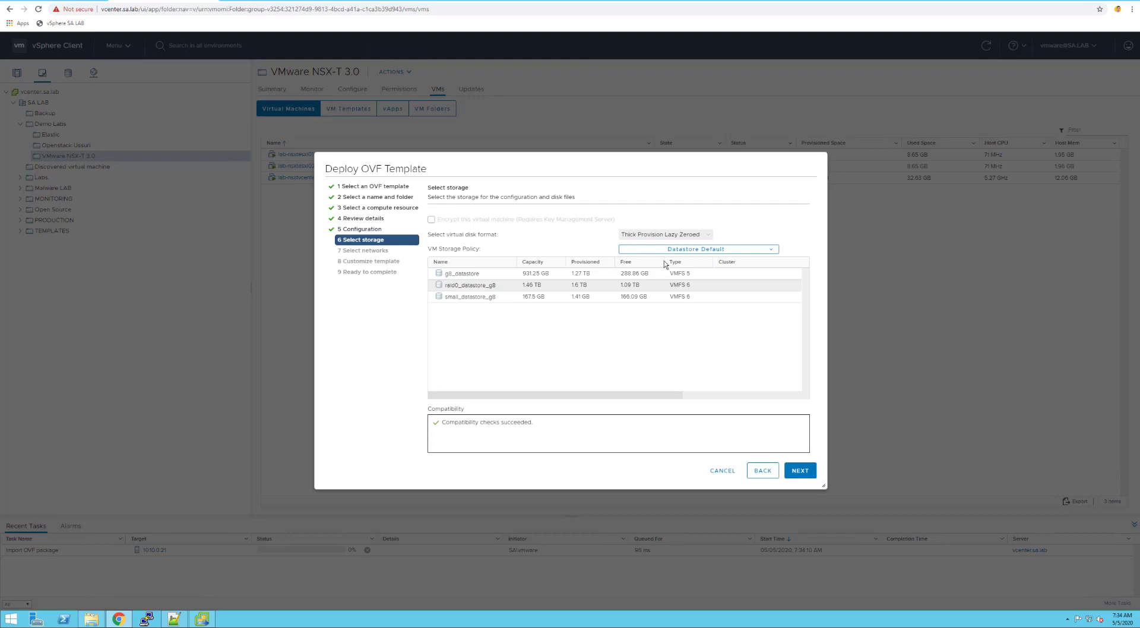
click(797, 470)
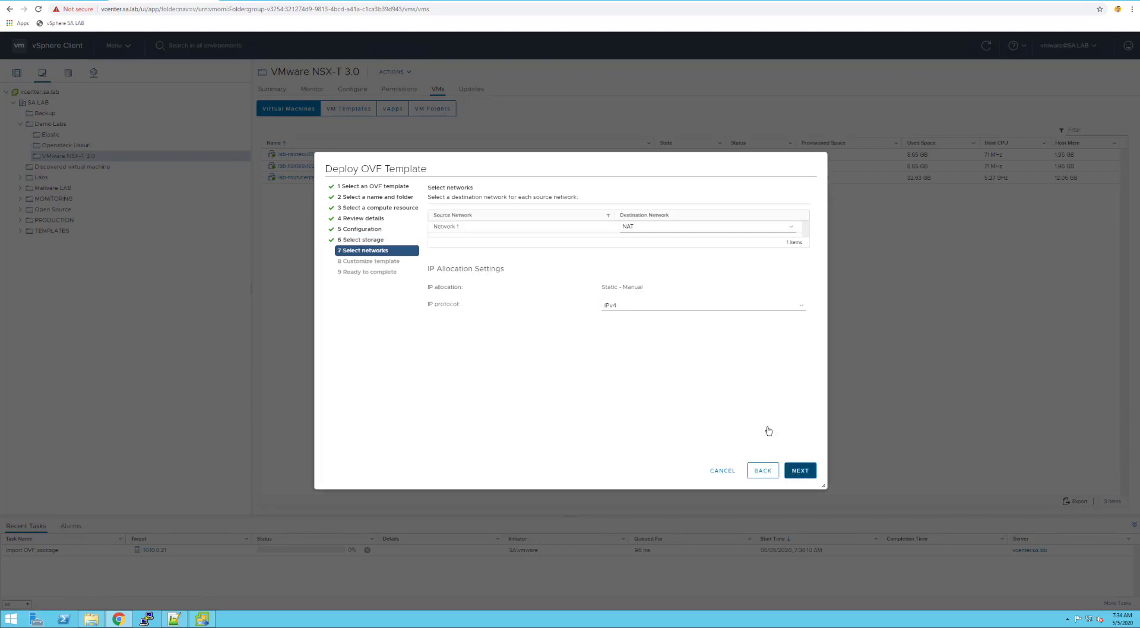
click(647, 229)
click(648, 246)
click(806, 474)
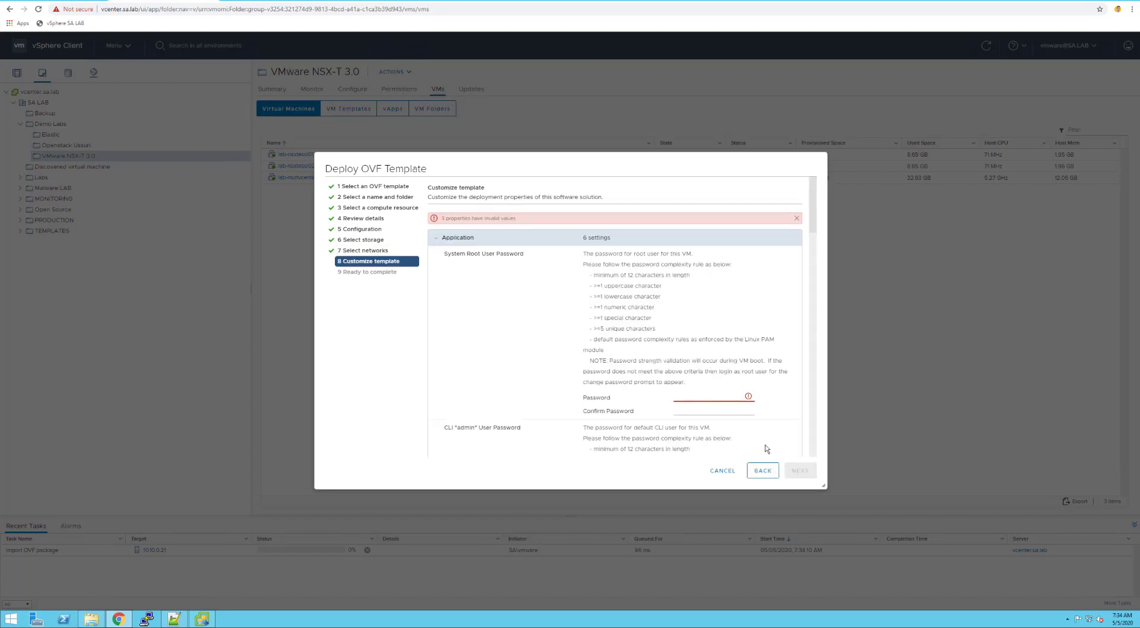
Enter and confirm the root user password
click(699, 398)
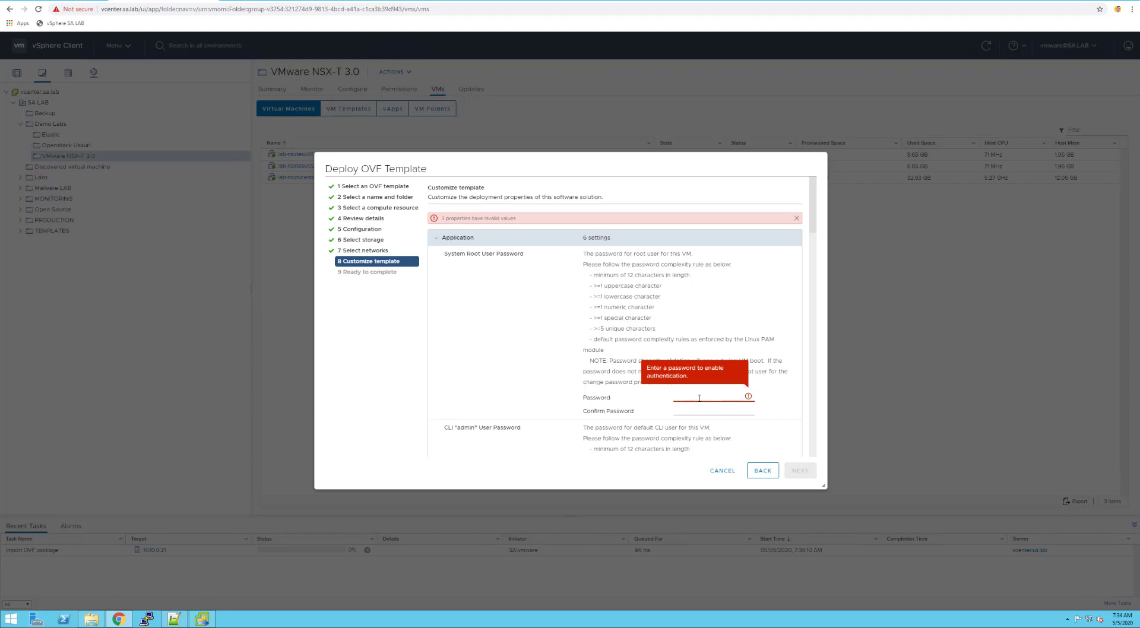
text(V•••••••••••••)
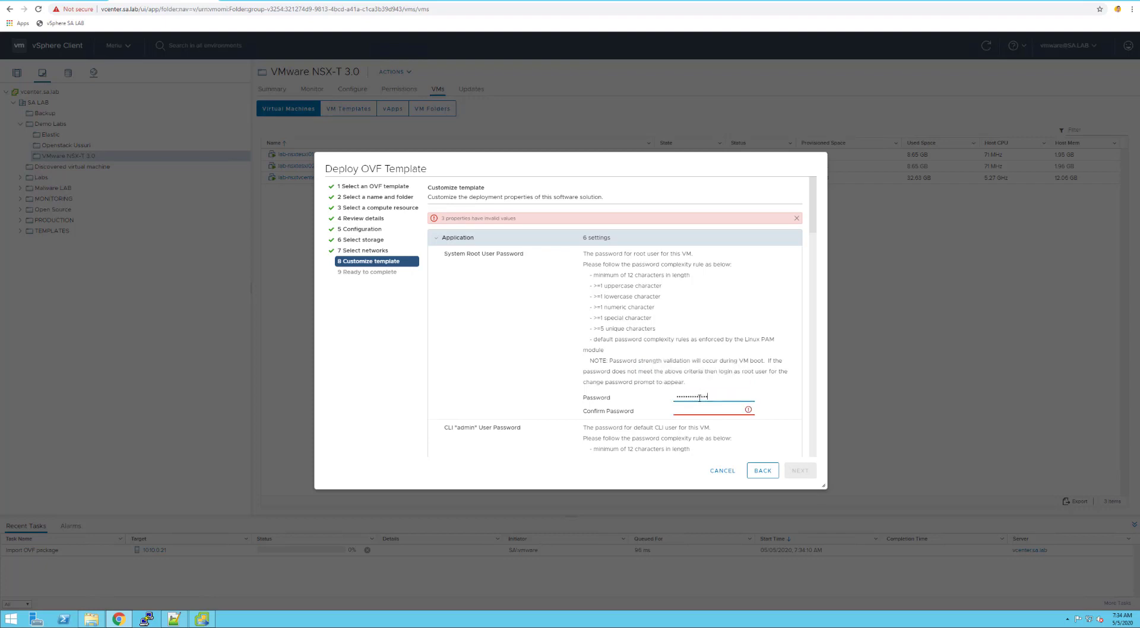
key(Tab)
text(••••••••)
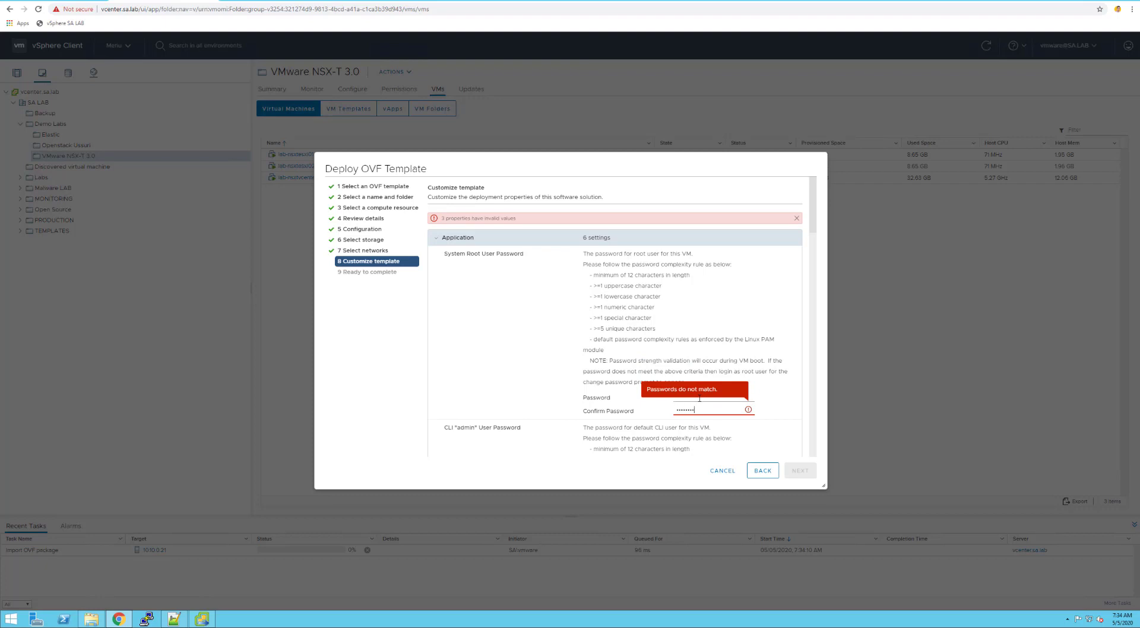
text(••••••)
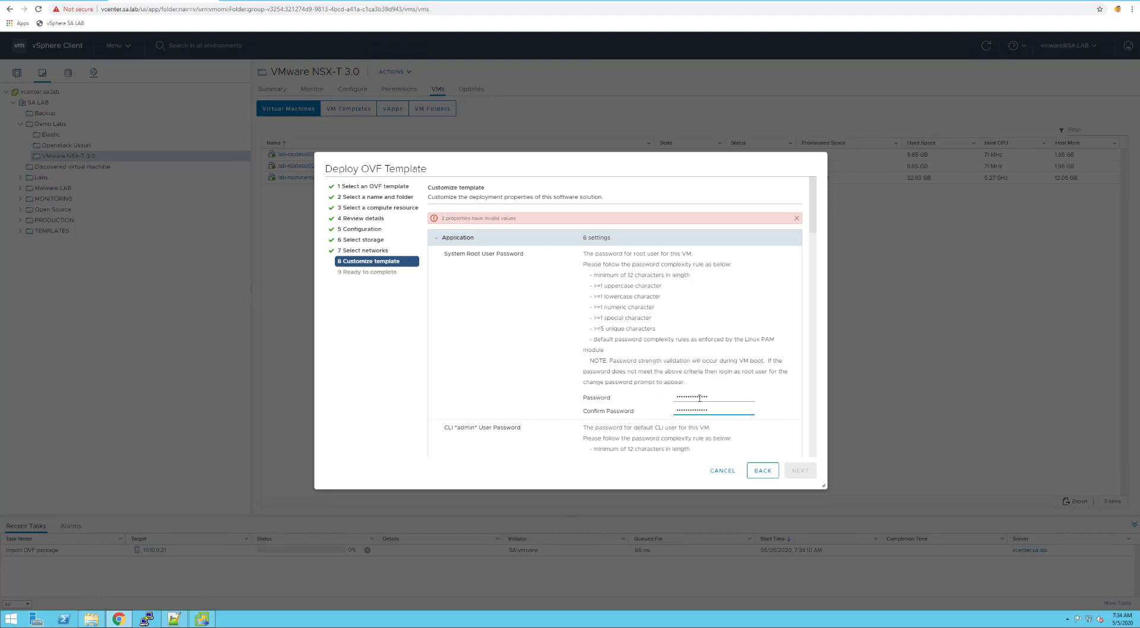
click(626, 382)
Enter and confirm the CLI admin password, retyping it to make both fields match
scroll(624, 360, down, 3)
scroll(623, 360, up, 2)
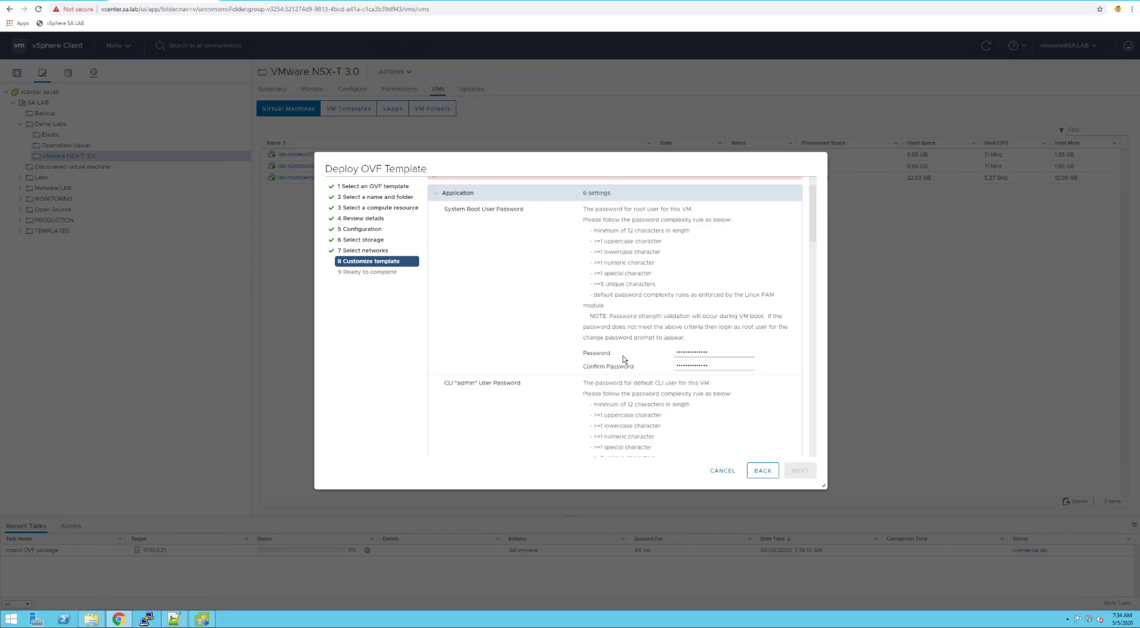
scroll(624, 360, down, 2)
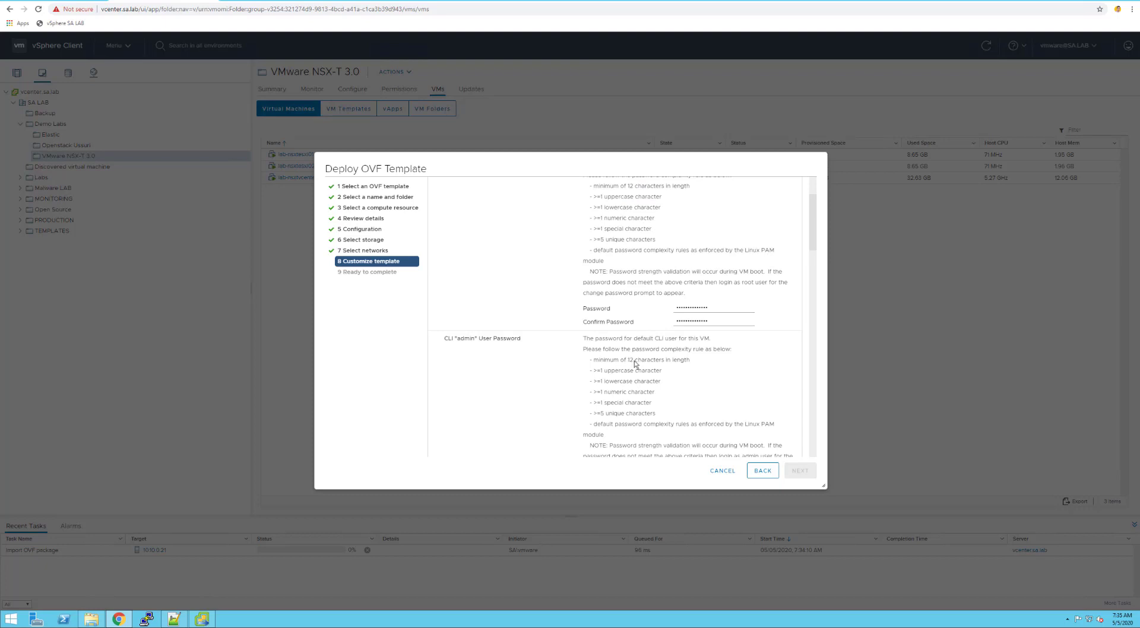
scroll(623, 360, down, 2)
click(703, 390)
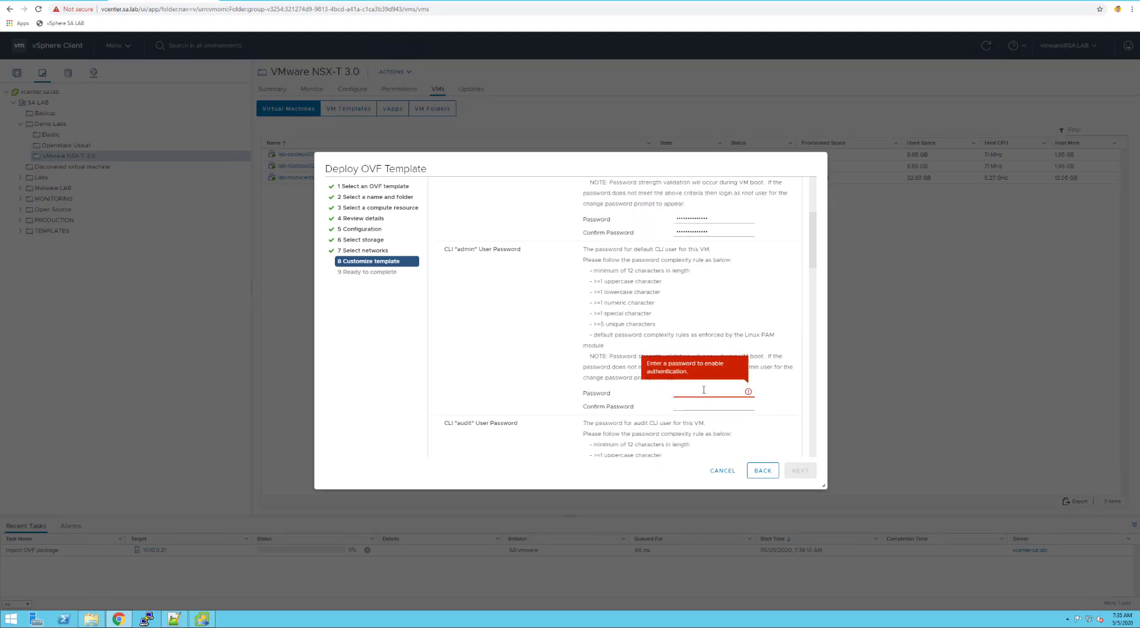
text(VMware1!VMwar)
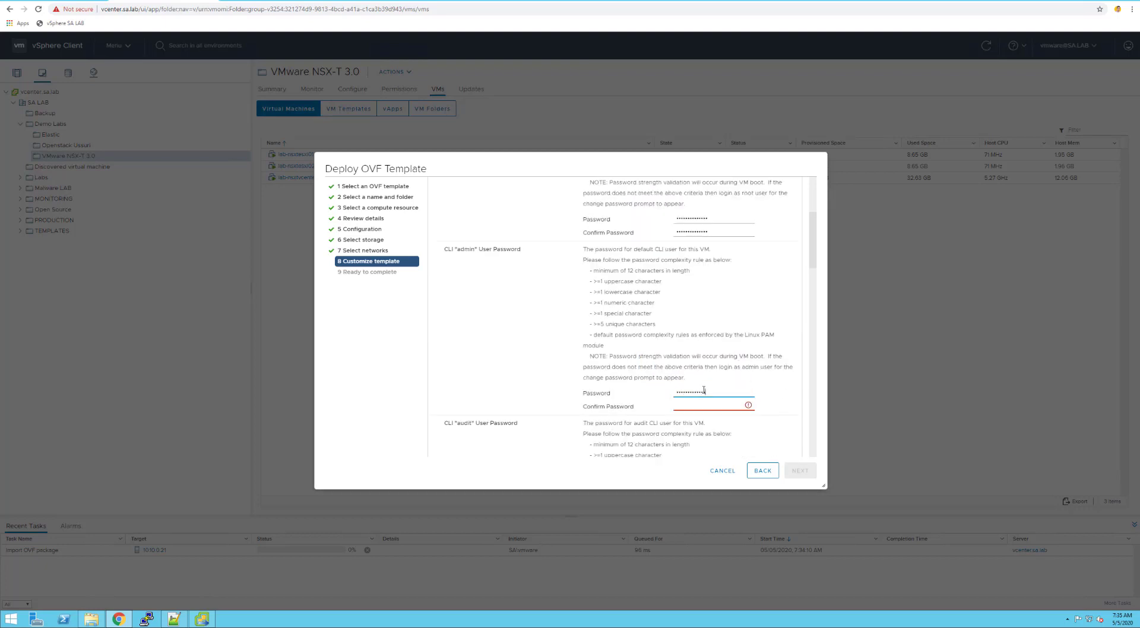
key(Tab)
text(VMware1!VMware)
double_click(715, 393)
text(VMware1!VMwa)
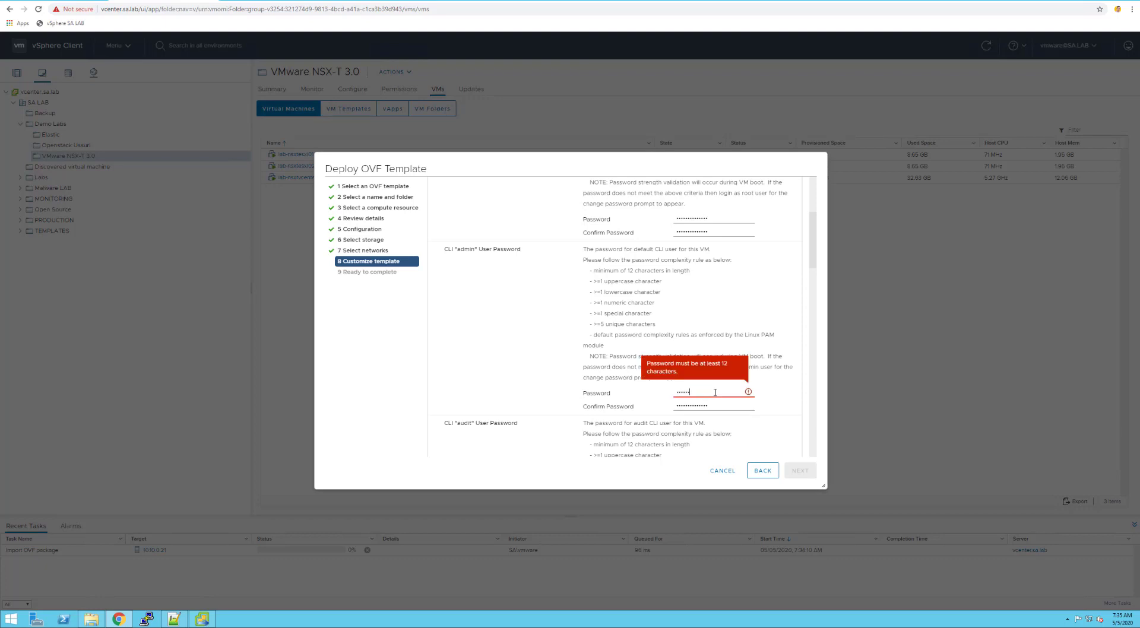
text(re)
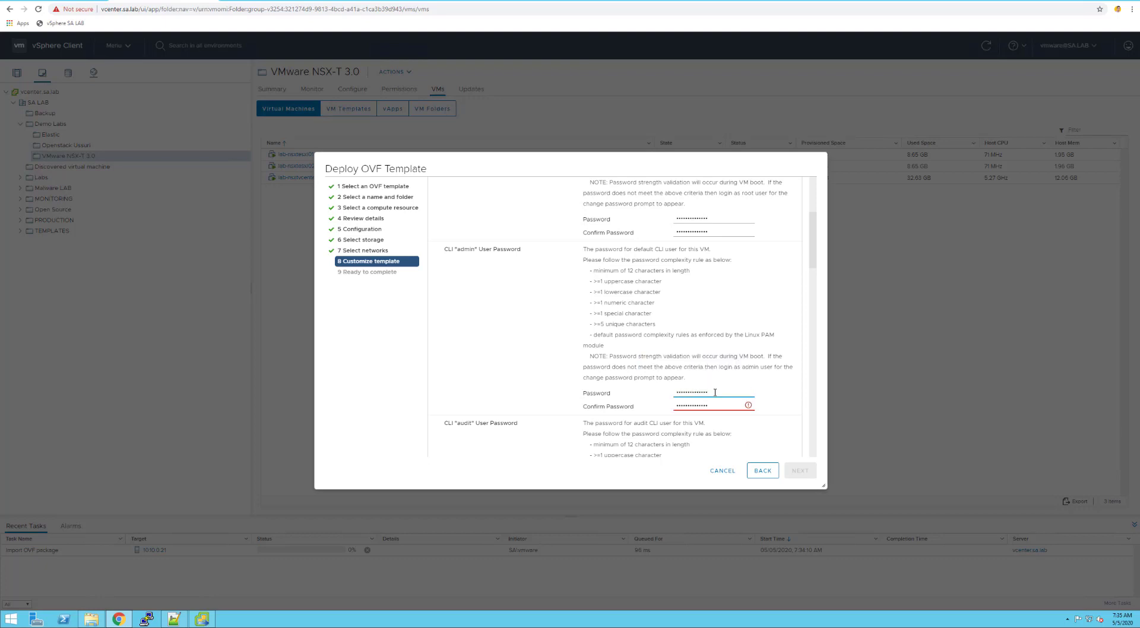
key(Tab)
text(VMware1)
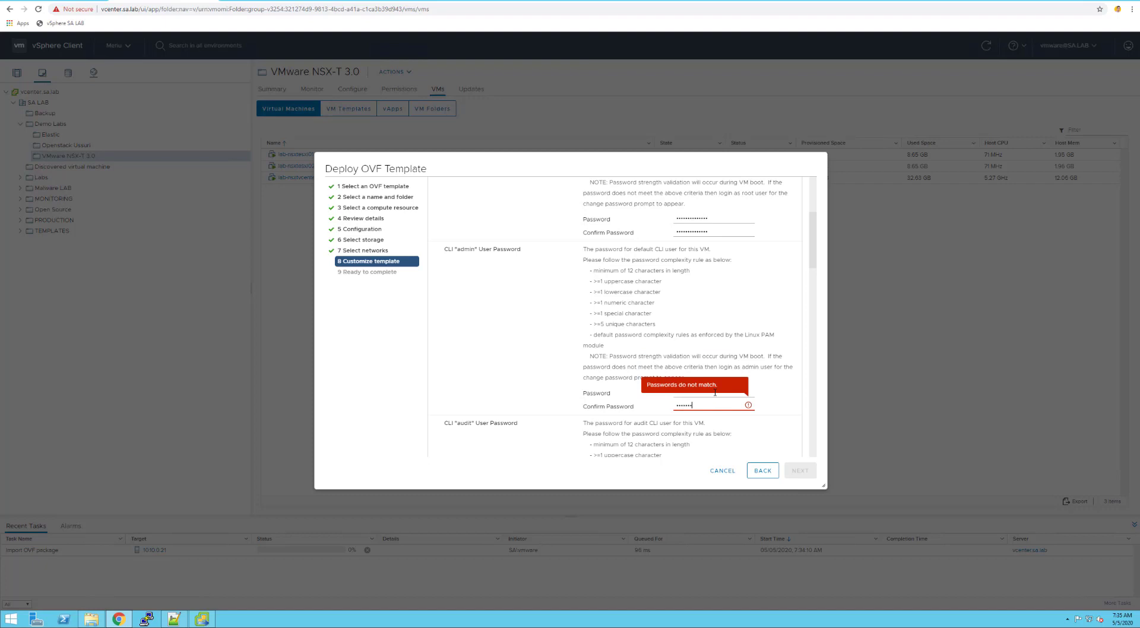
text(!VMe)
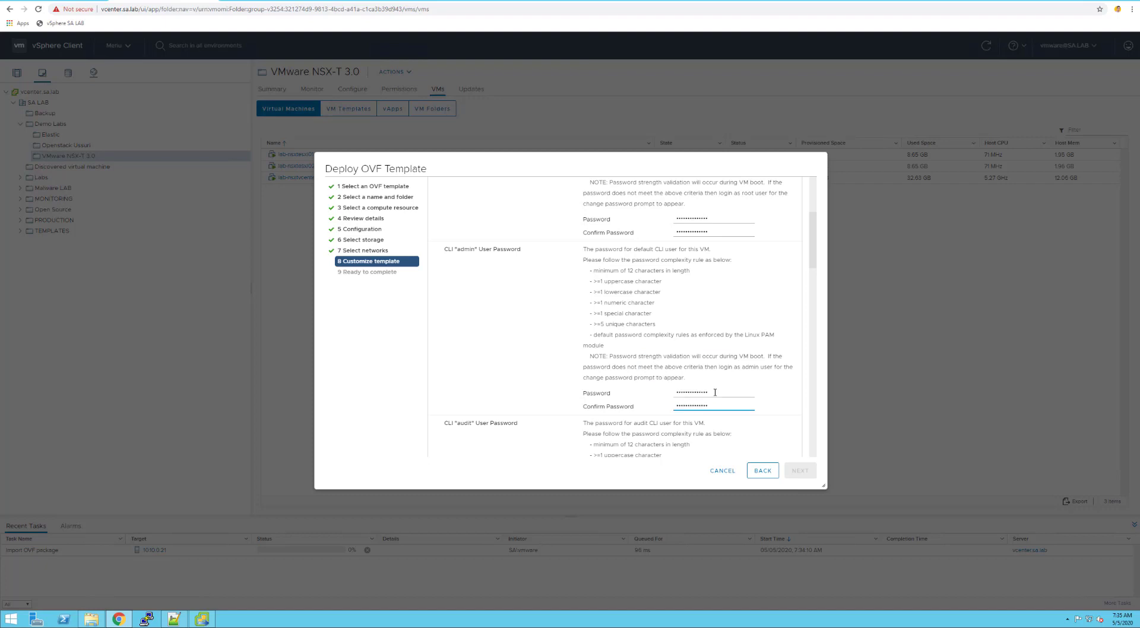
click(726, 438)
Enter the CLI audit user password and move to its confirmation field
scroll(719, 396, down, 3)
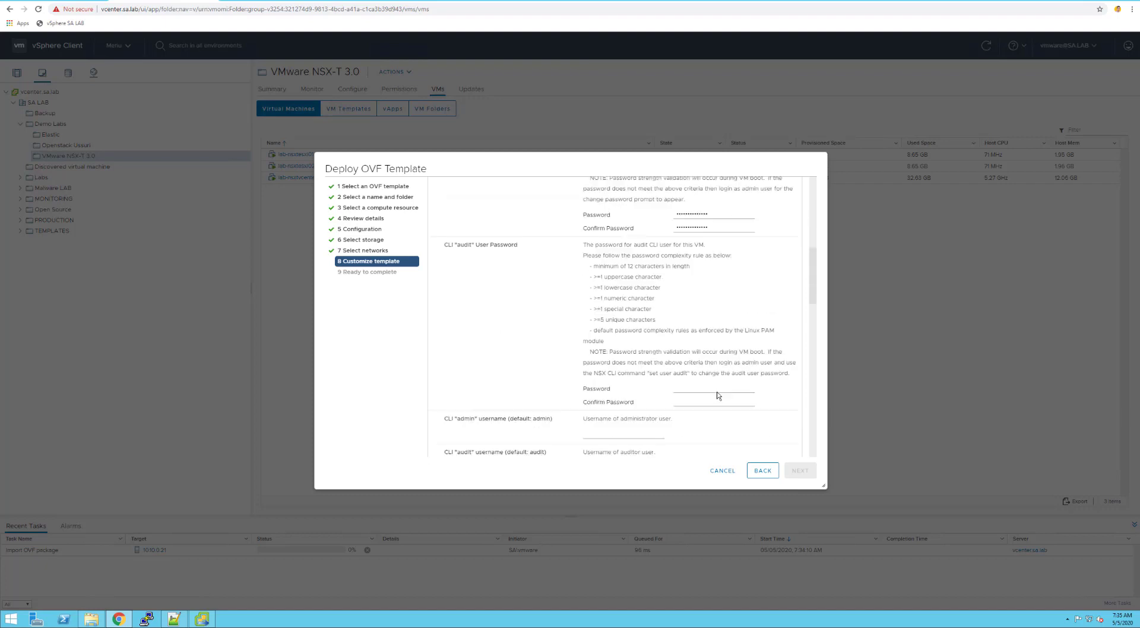
scroll(717, 395, down, 1)
click(710, 343)
text(••••)
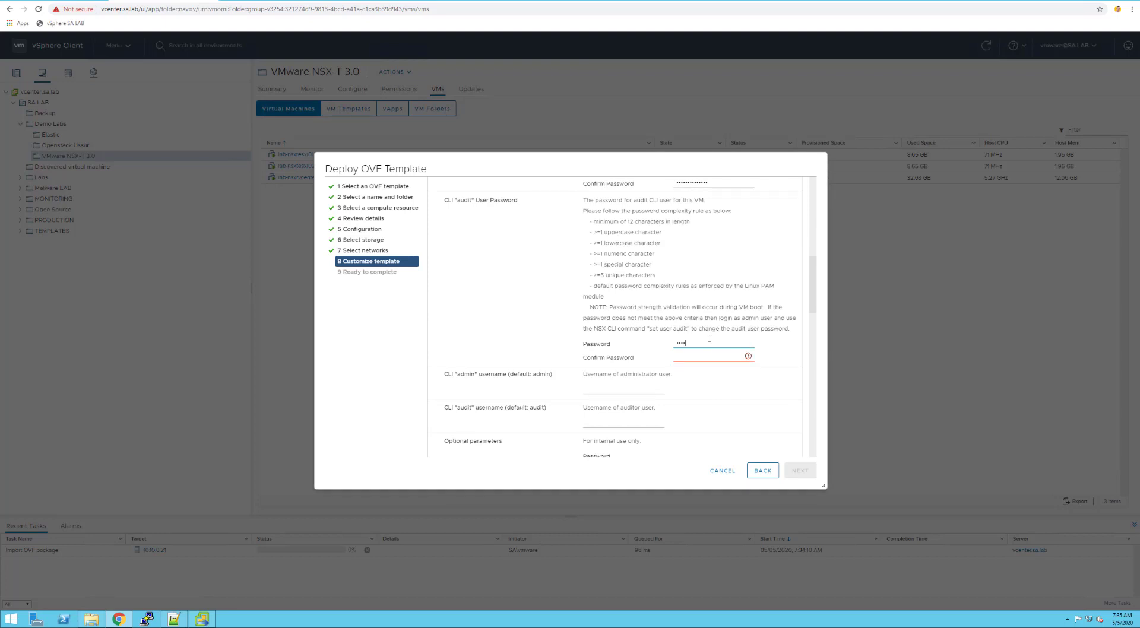
text(••••)
key(Tab)
text(••••••••)
Set the appliance hostname to lab-nsxtmanager and keep the NSX Manager role
scroll(649, 401, down, 2)
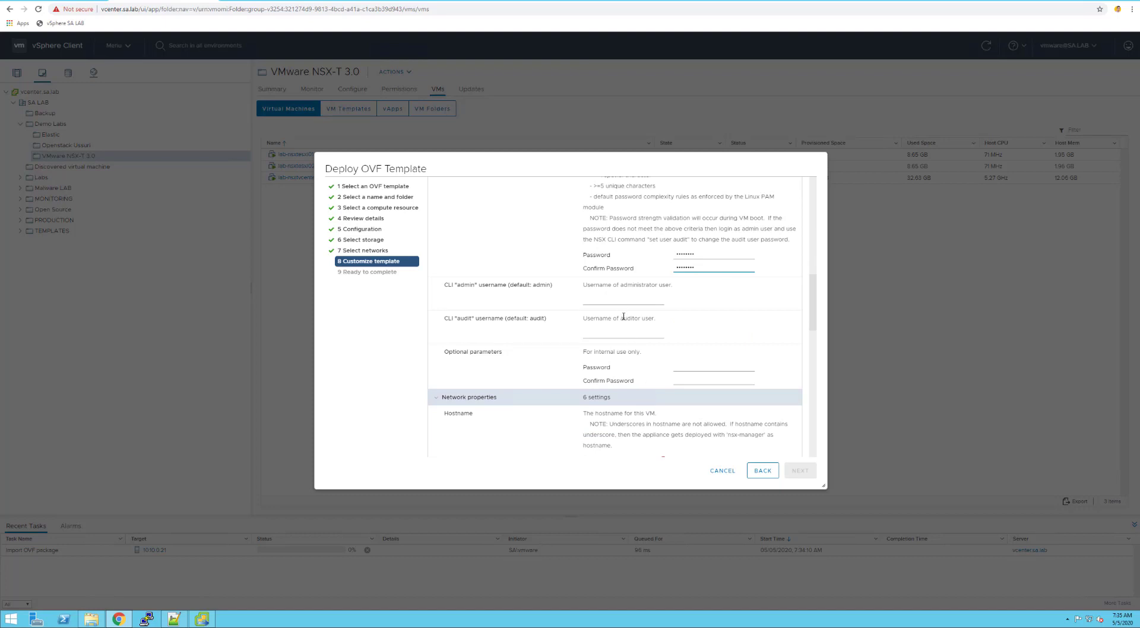
scroll(633, 357, down, 1)
scroll(633, 357, down, 1)
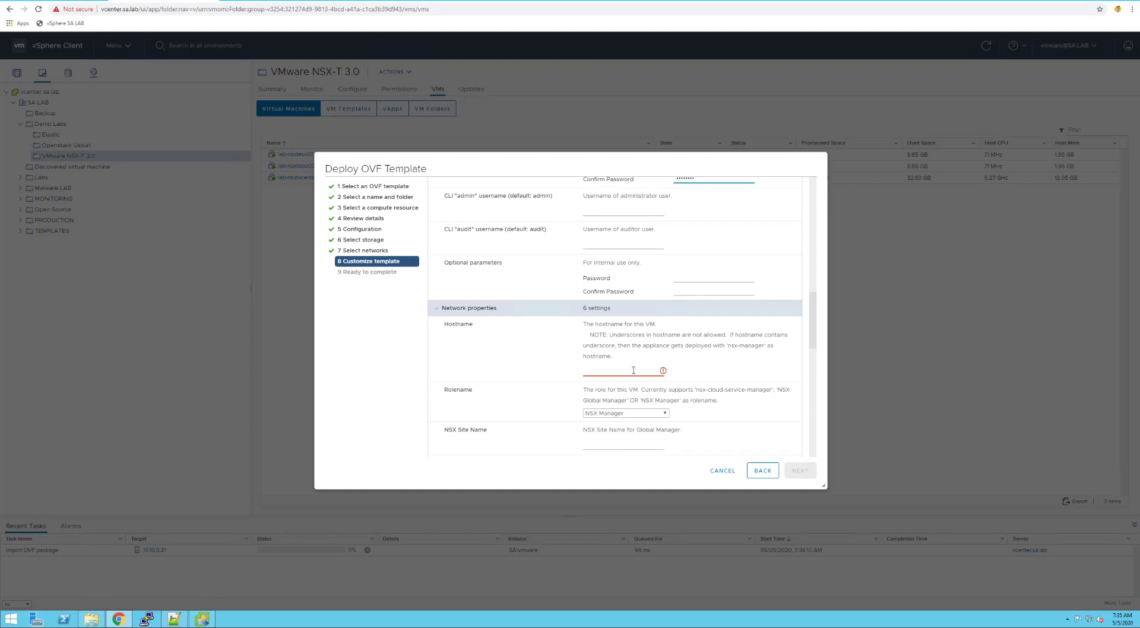
click(634, 370)
text(lab-)
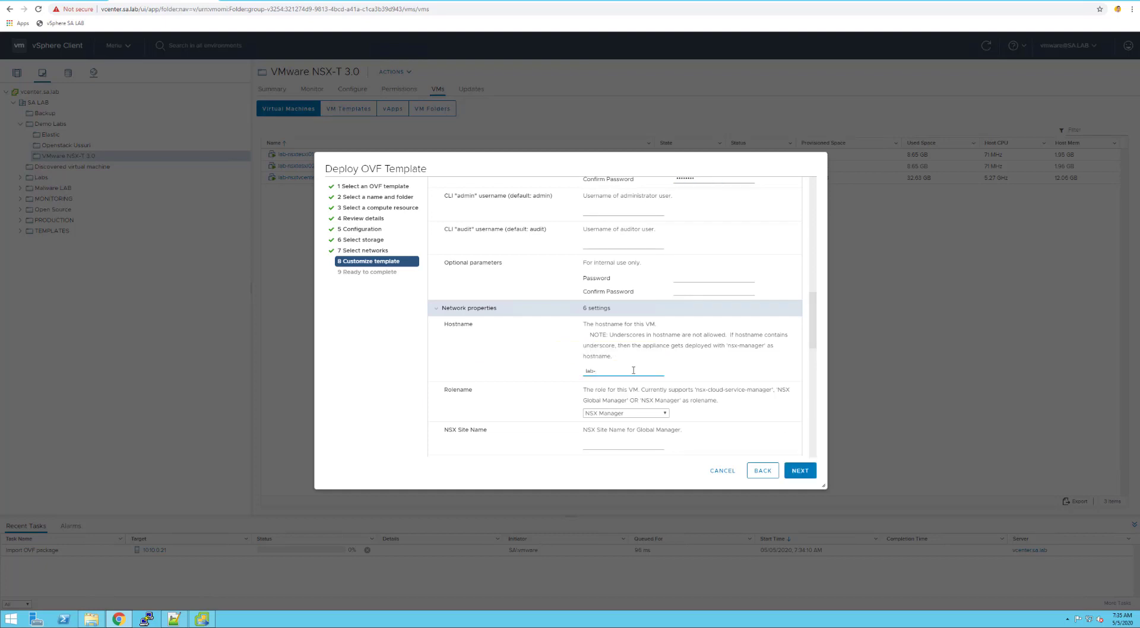
text(nsxtmanager)
click(657, 416)
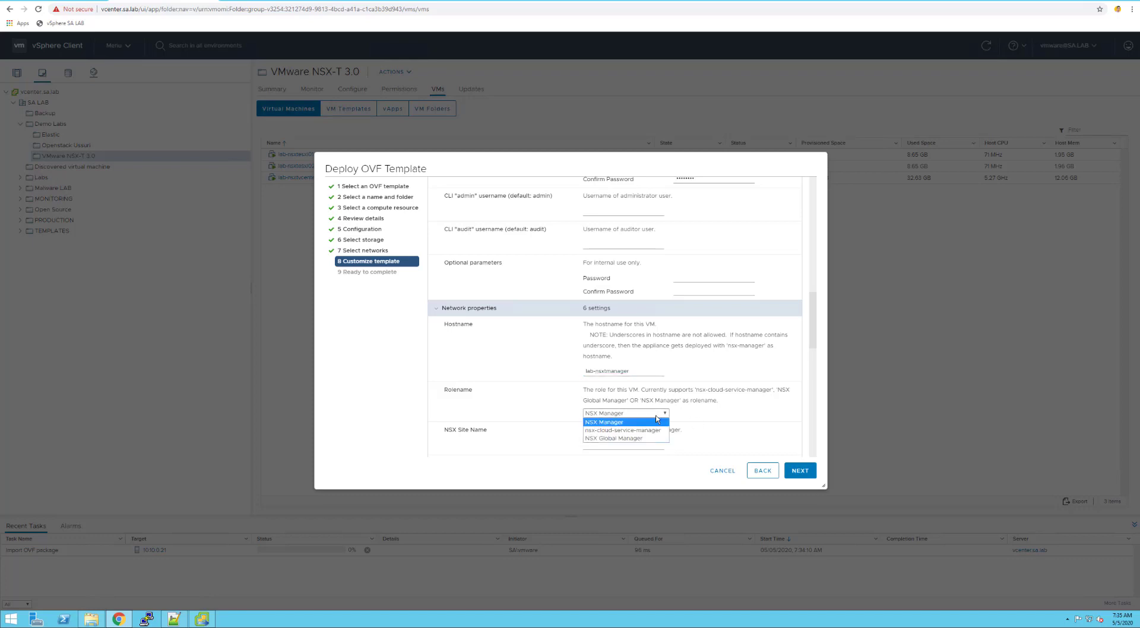
click(720, 422)
Enter site name sa.lab, gateway 10.10.0.109 and 255.255.255.0 in the IPv4 address field
scroll(719, 422, down, 3)
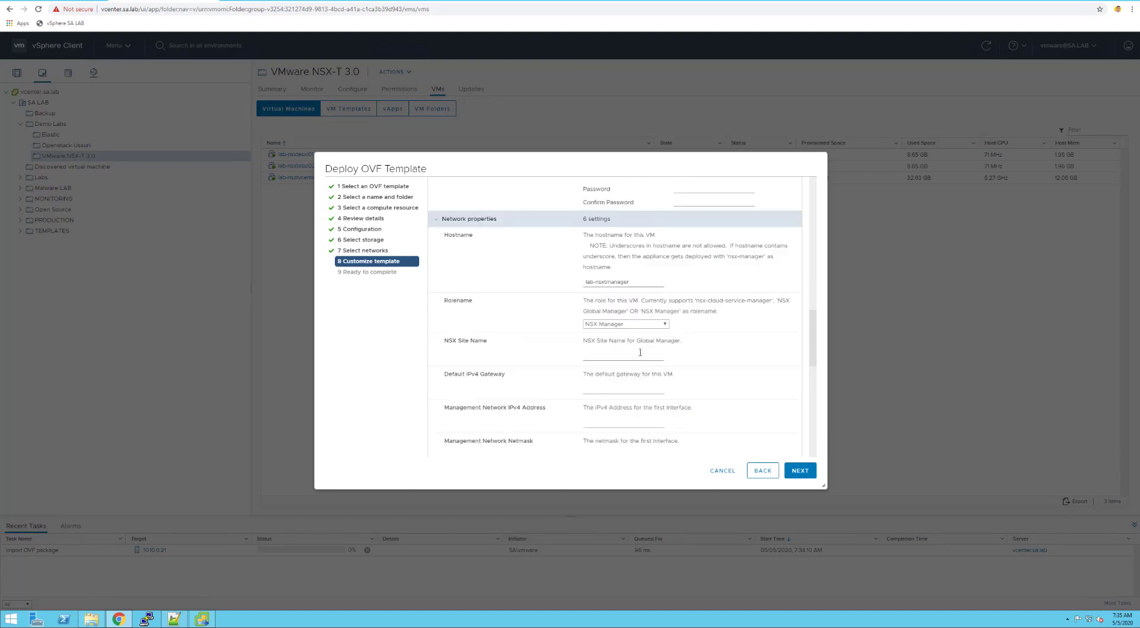
click(641, 353)
text(sa.lab)
click(616, 389)
text(10.10.0.109)
click(616, 420)
text(255.255.255.0)
Copy 255.255.255.0 from the IPv4 address field into the Netmask field
scroll(618, 419, down, 1)
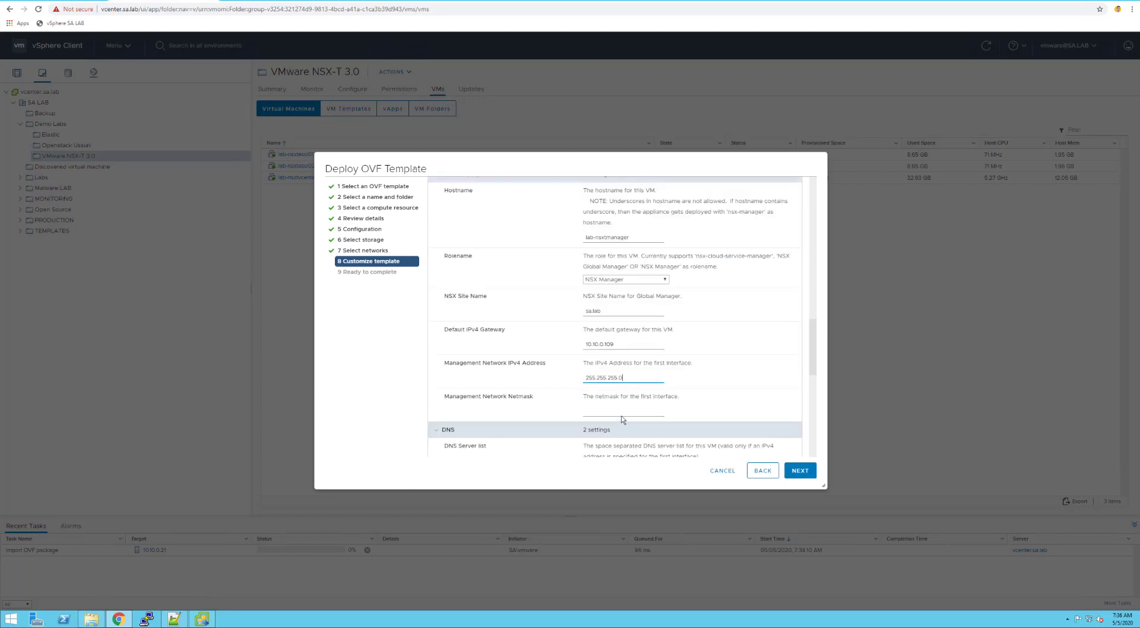
click(638, 407)
drag(627, 378, 571, 380)
key(ctrl+c)
click(613, 412)
key(ctrl+v)
Replace the IPv4 address value with 10.10.0.109
click(619, 344)
drag(637, 378, 563, 374)
key(ctrl+v)
key(ctrl+a)
key(BackSpace)
text(10.10-)
text(0.109)
Add DNS servers 10.10.0.30,10.10.0.1 and domain search list sa.lab
scroll(633, 384, down, 3)
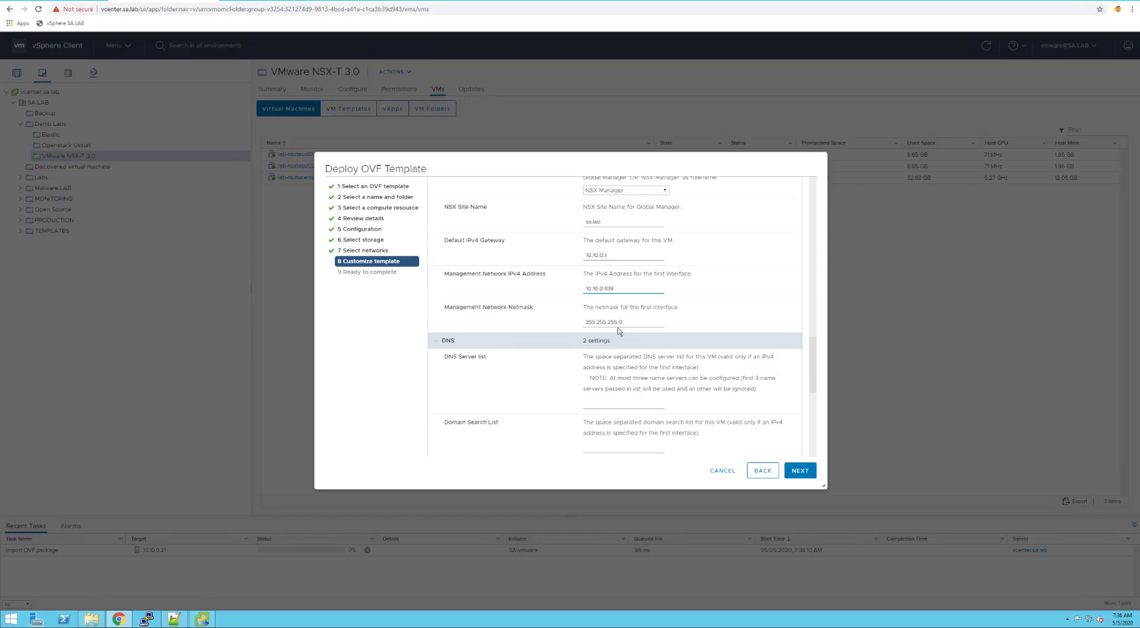
click(625, 404)
text(10.10.0.30,10.10.0.1)
click(623, 446)
click(615, 449)
text(sa.lab)
Review the settings and finish deploying the NSX manager appliance
scroll(708, 379, down, 4)
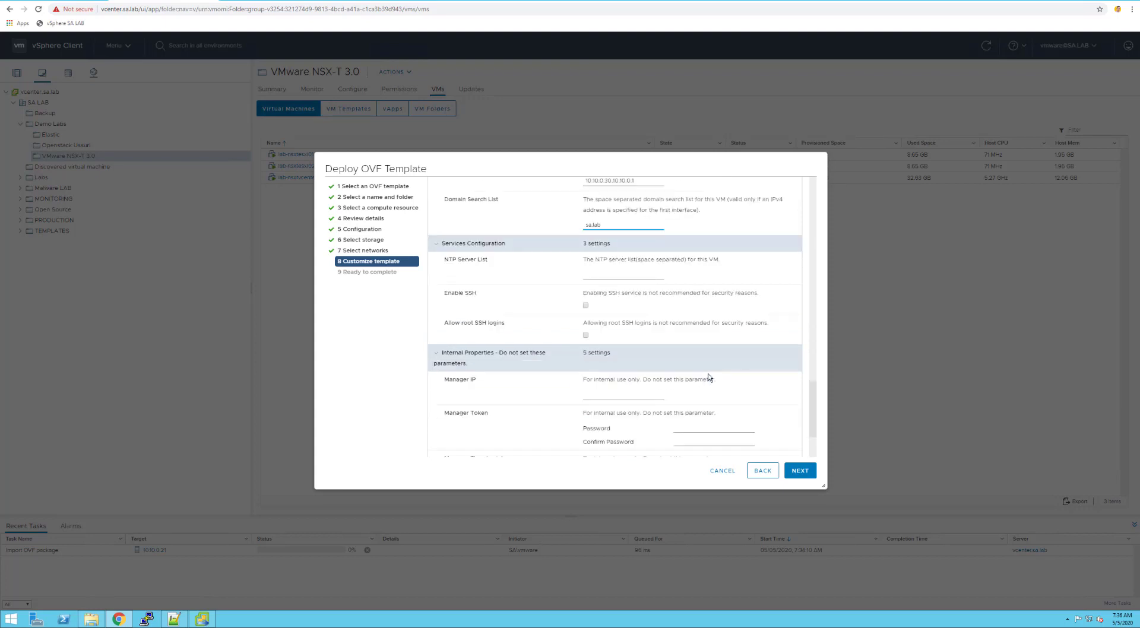
scroll(709, 378, down, 1)
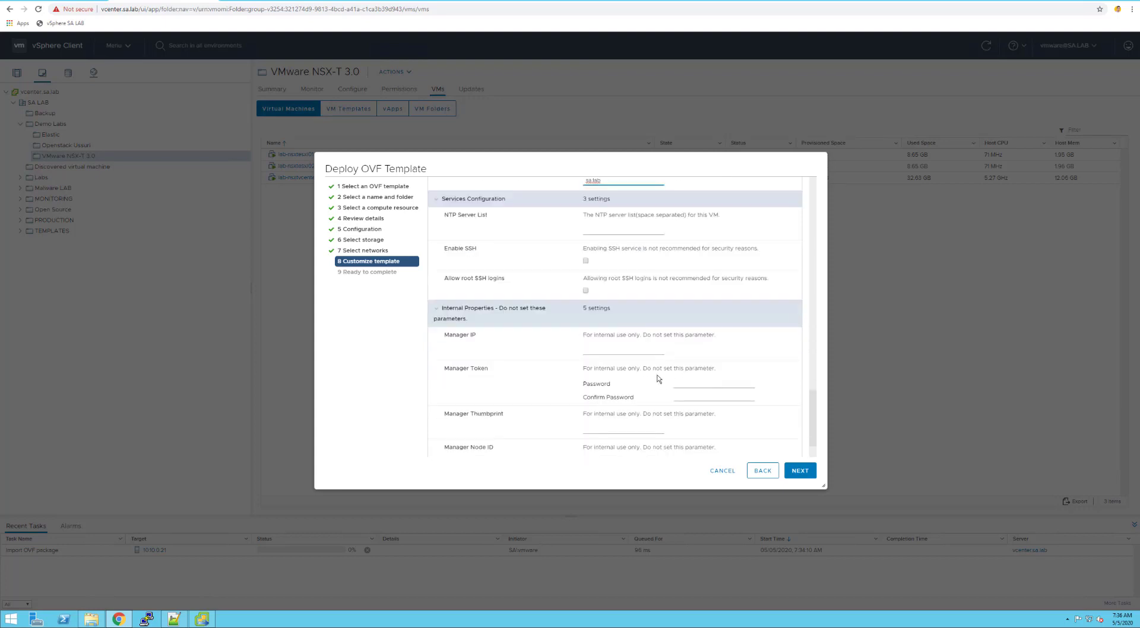
scroll(658, 379, down, 1)
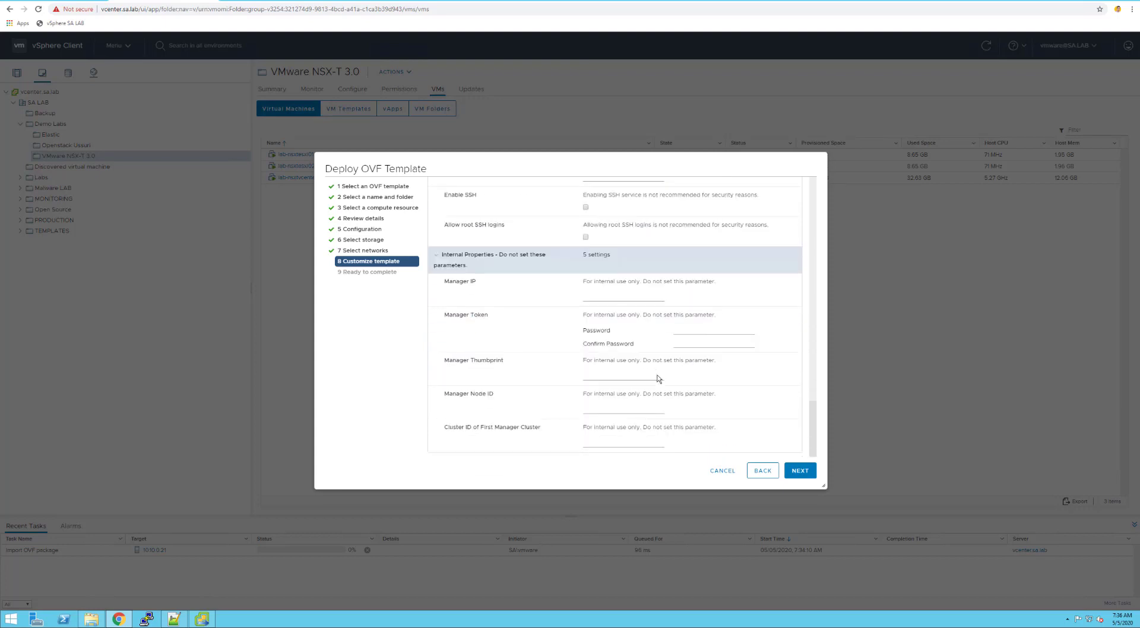
click(803, 472)
click(803, 471)
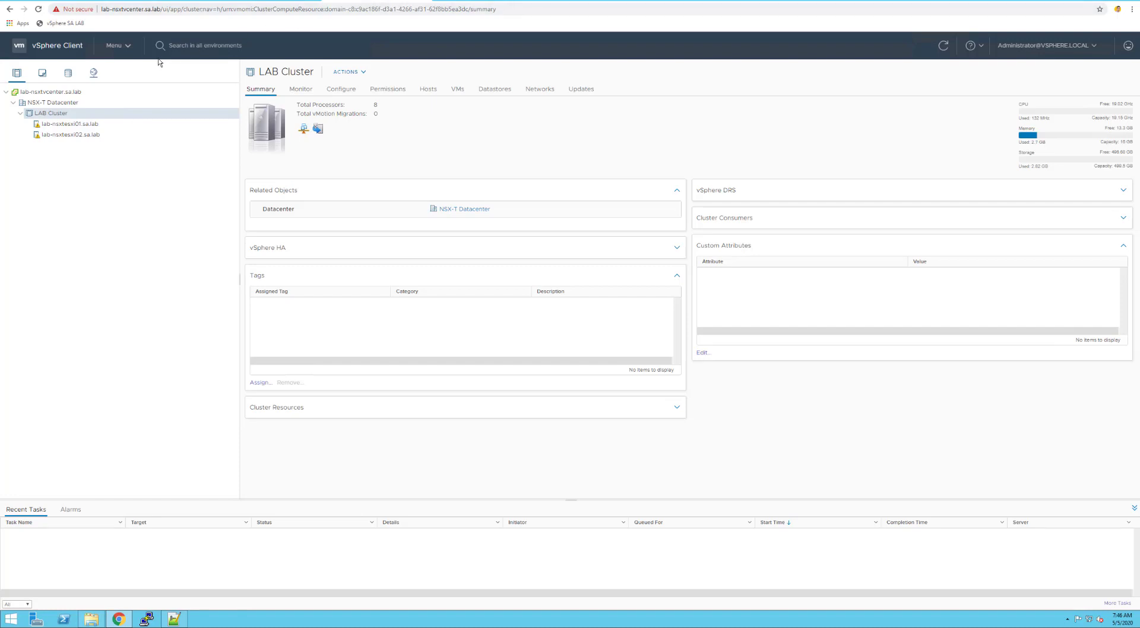
Select nsx-DSwitch in Networking, check its available upgrade, and bring up its actions
click(93, 74)
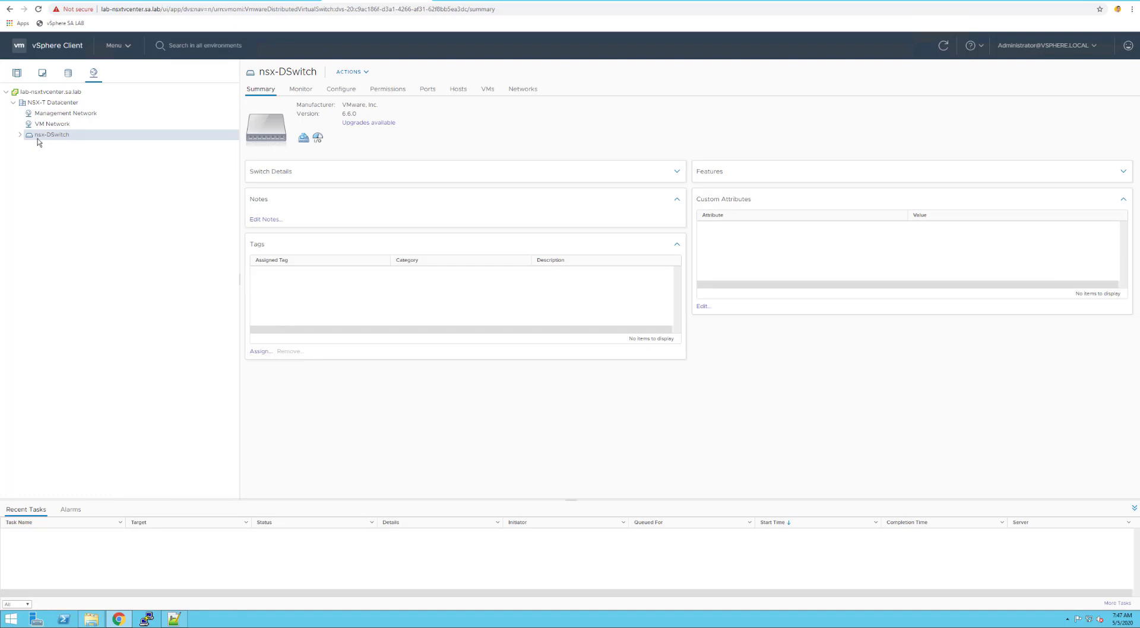
click(363, 123)
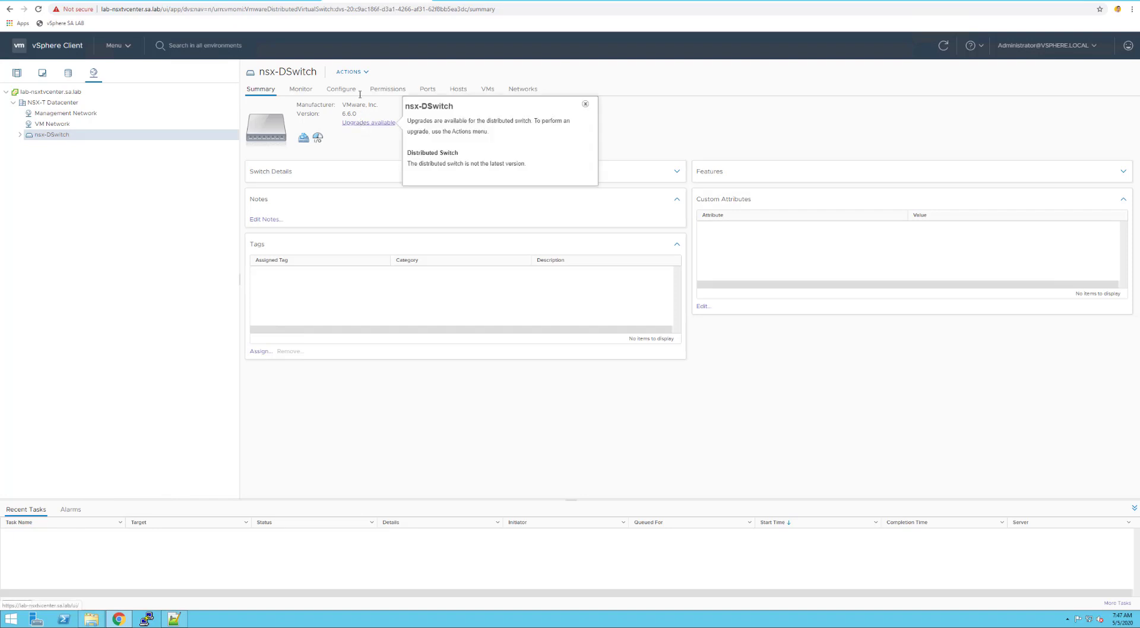
click(356, 72)
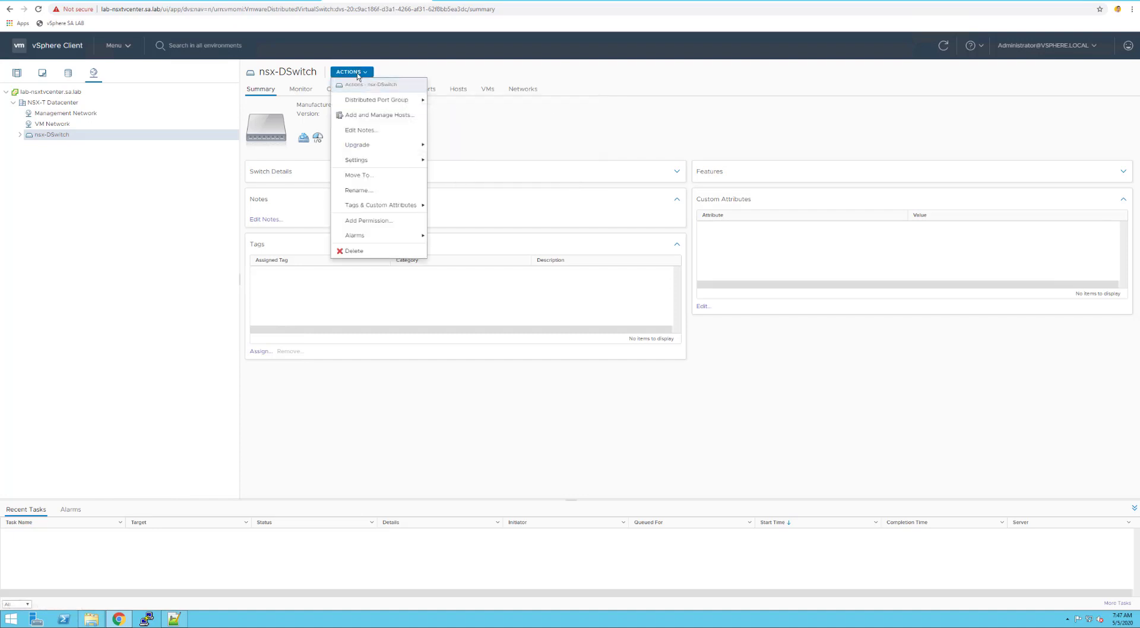
Upgrade nsx-DSwitch to version 7.0.0 after passing the host compatibility check
mouse_move(358, 160)
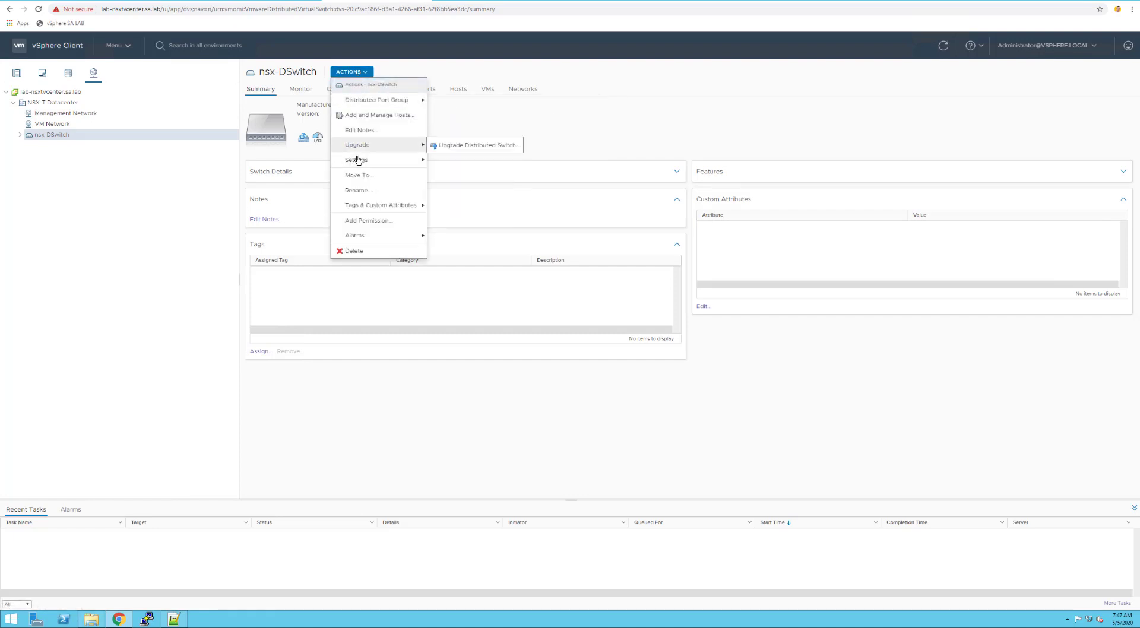
click(488, 151)
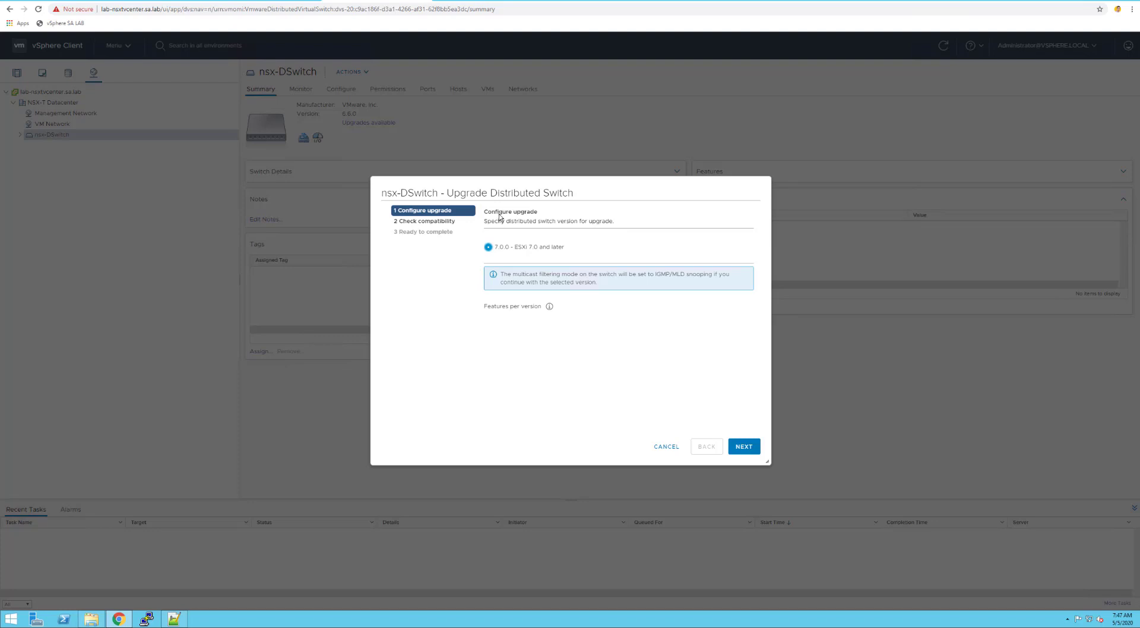
click(744, 447)
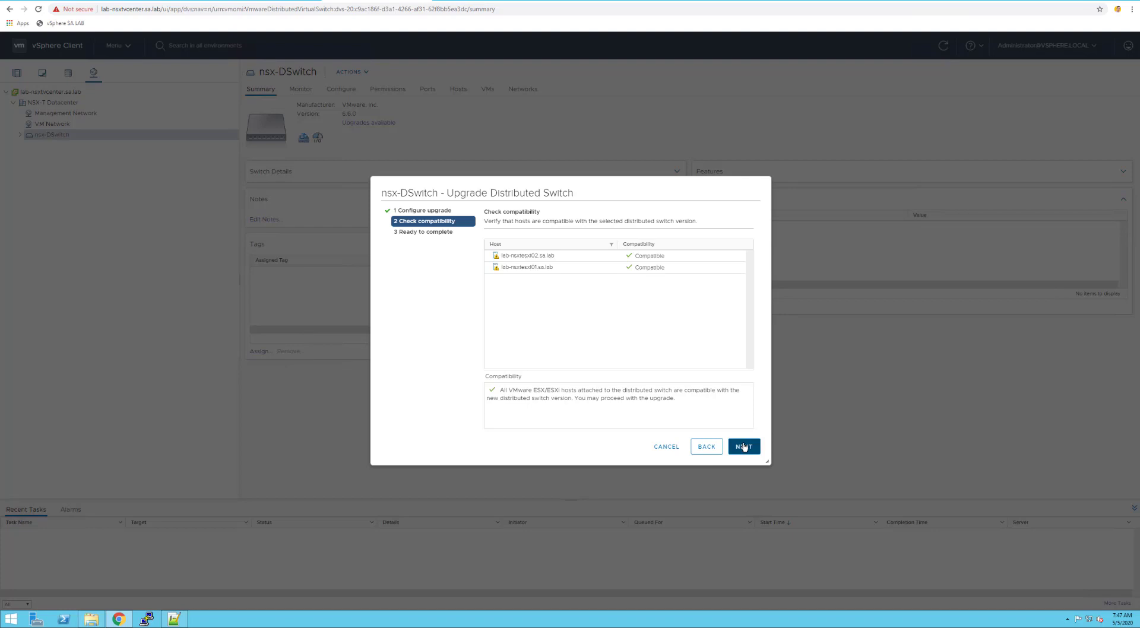
click(737, 447)
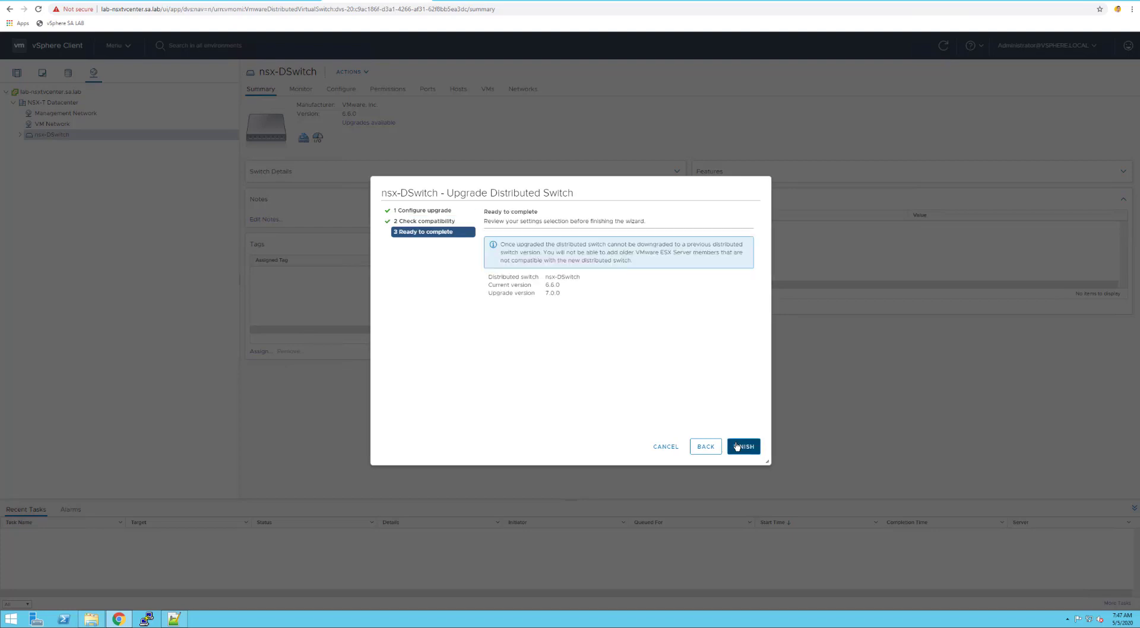
click(737, 447)
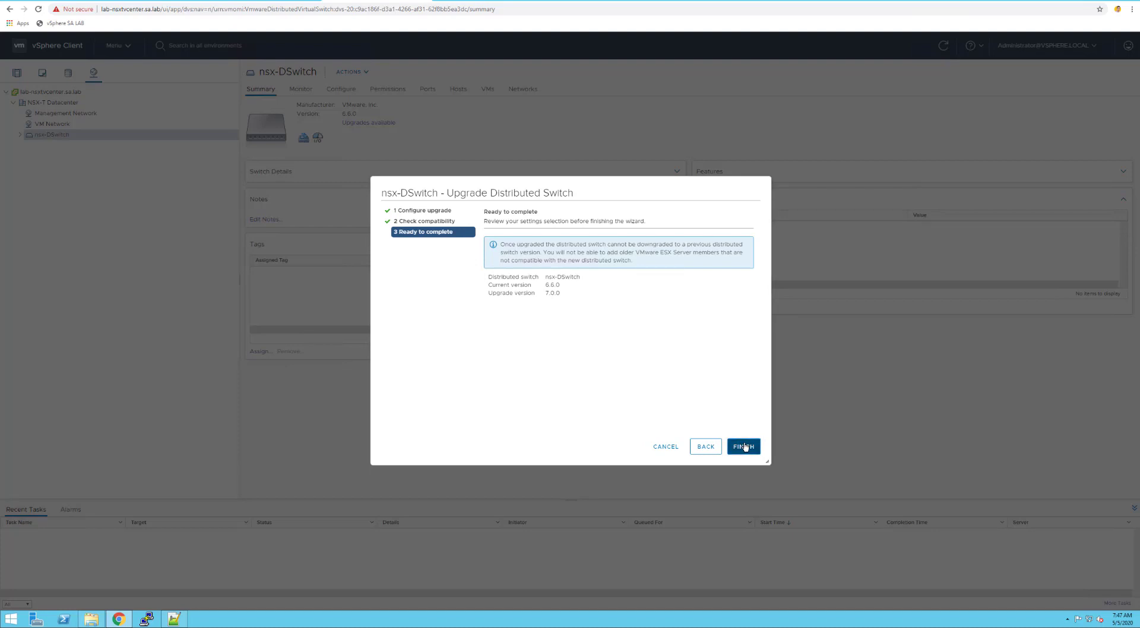
click(745, 447)
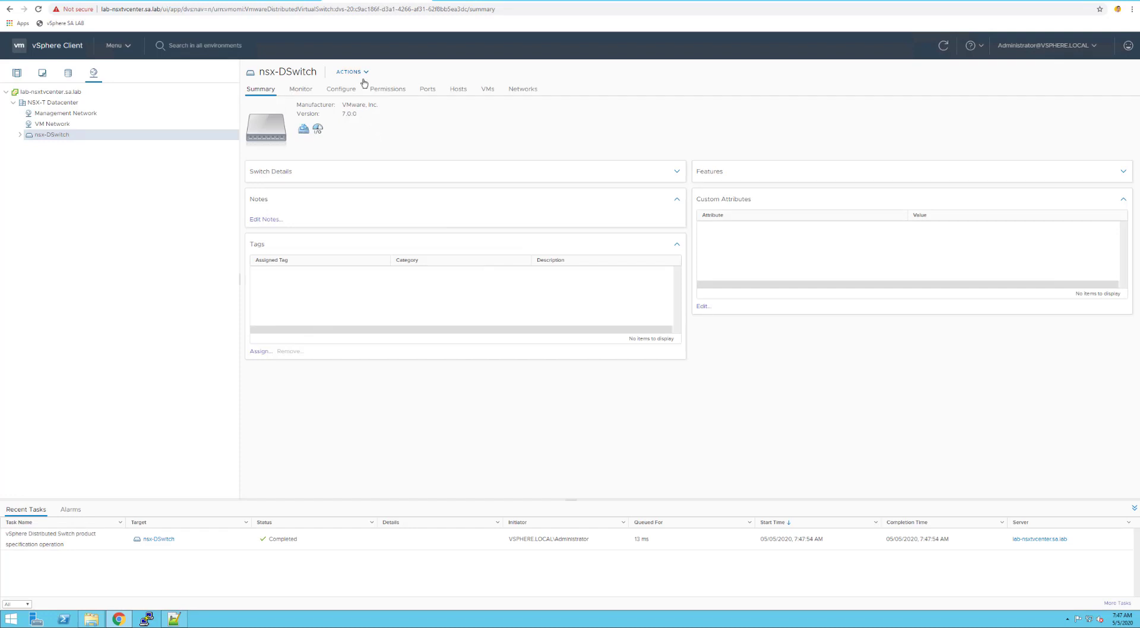
click(344, 90)
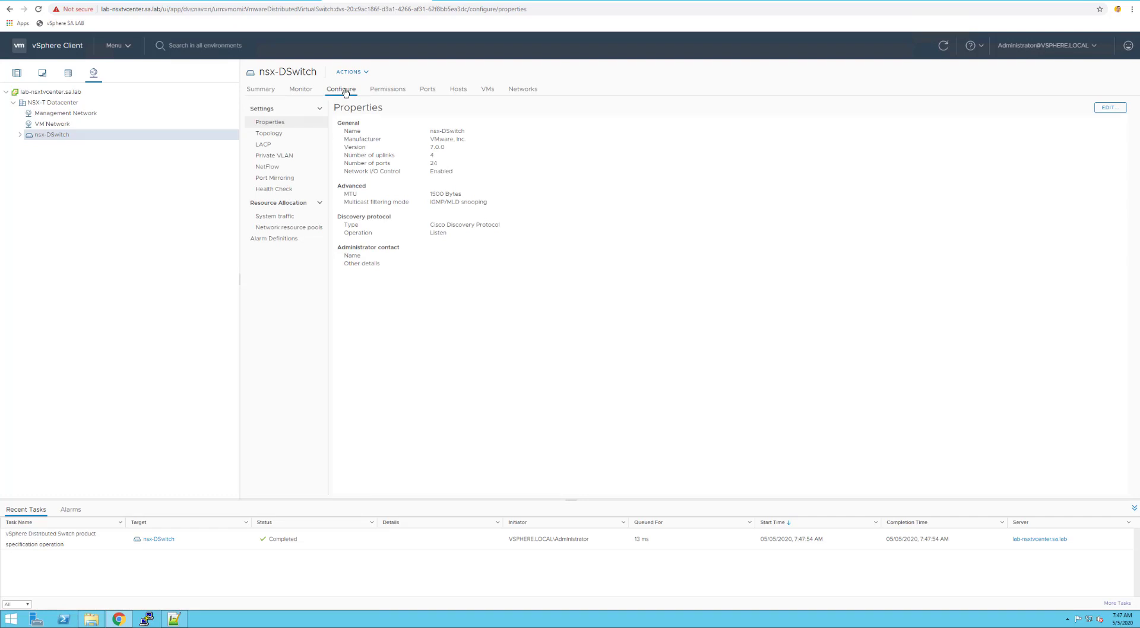
Change the nsx-DSwitch MTU from 1500 to 9000 bytes in its advanced settings
triple_click(433, 196)
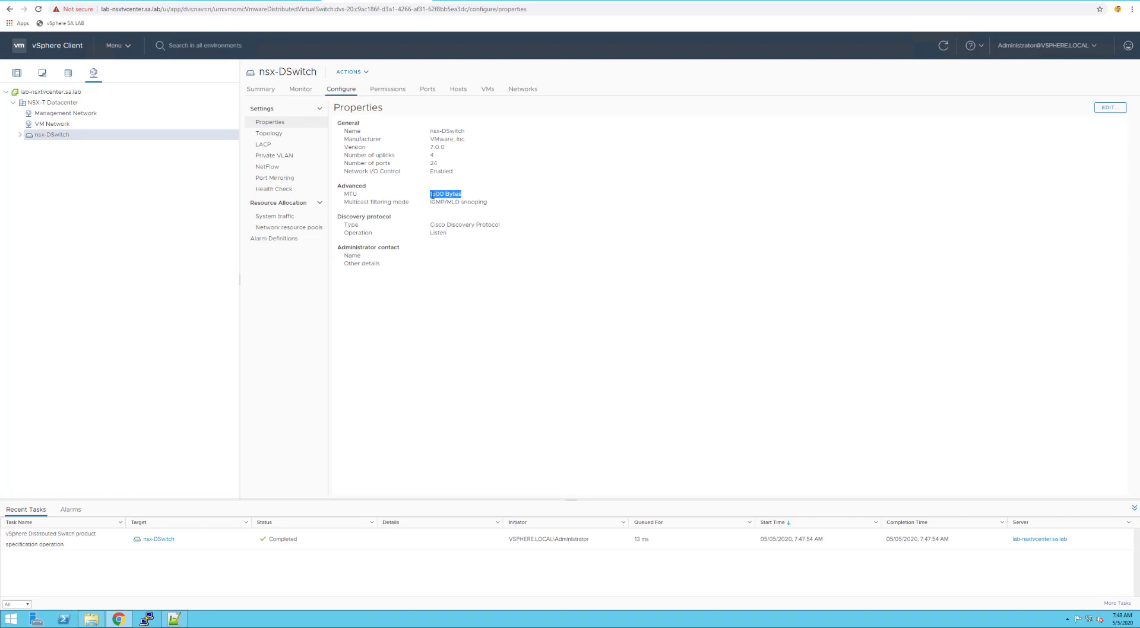
click(1101, 110)
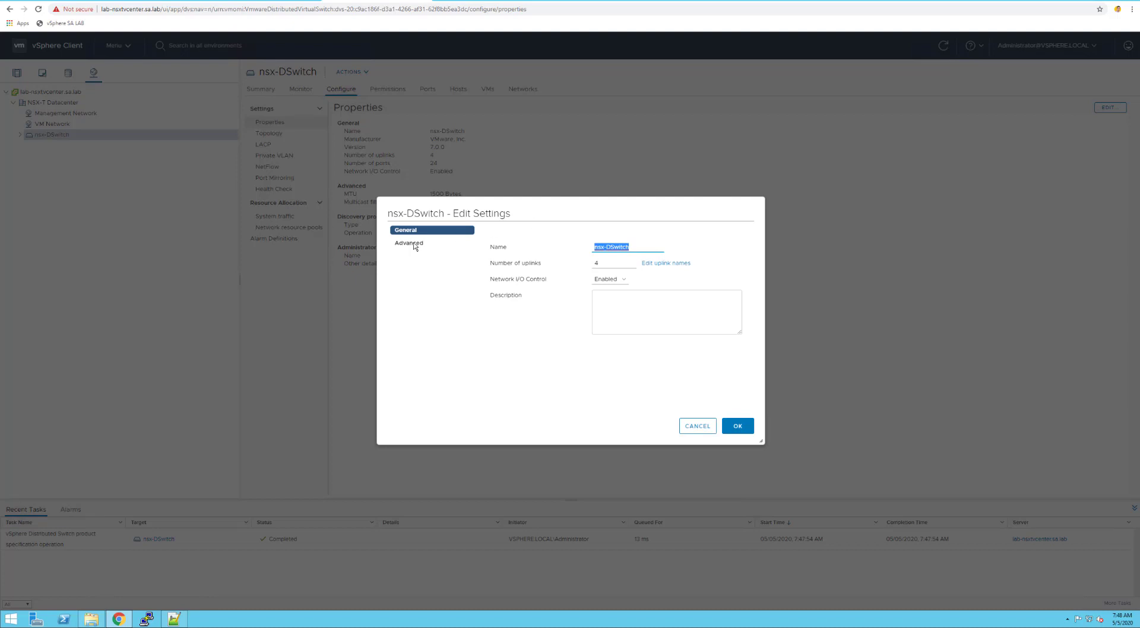
click(415, 244)
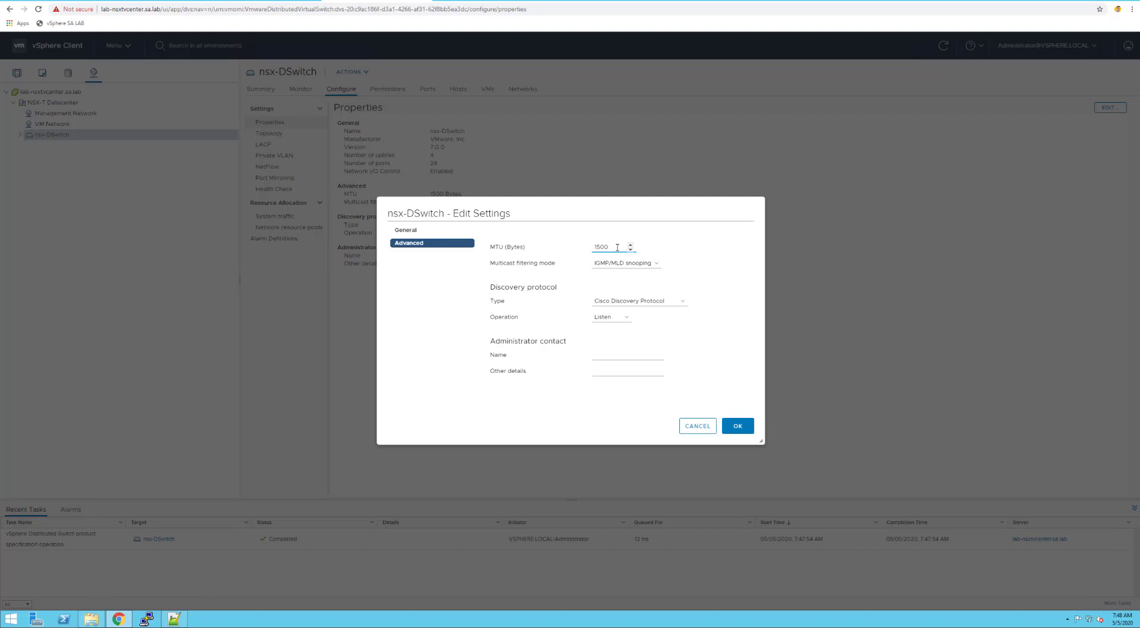
drag(617, 247, 581, 247)
text(9000)
click(737, 425)
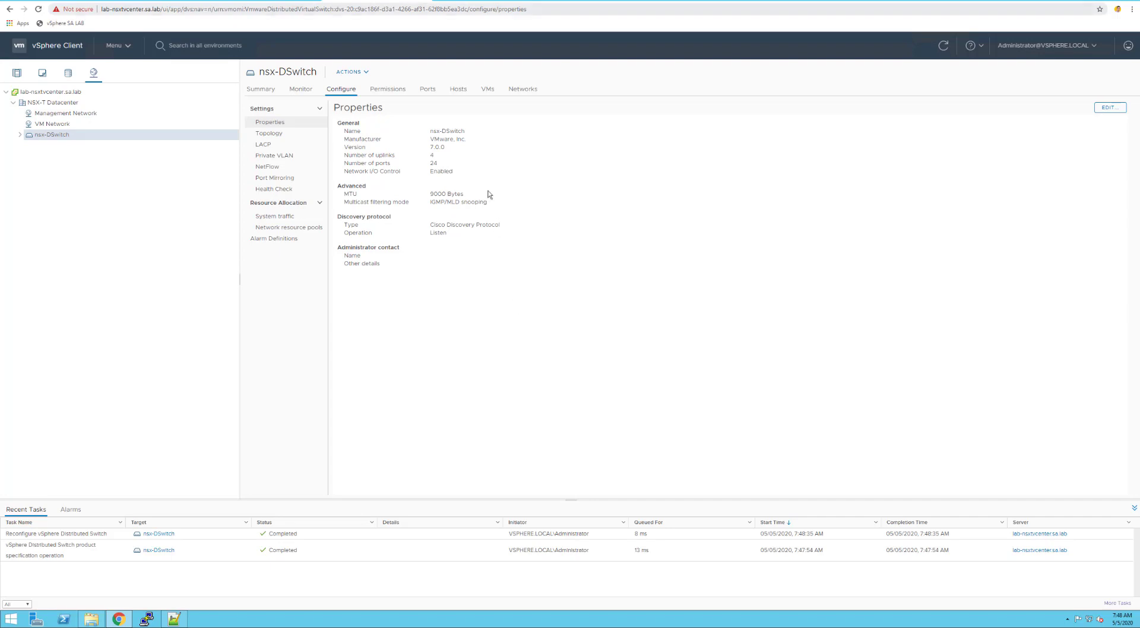
click(442, 0)
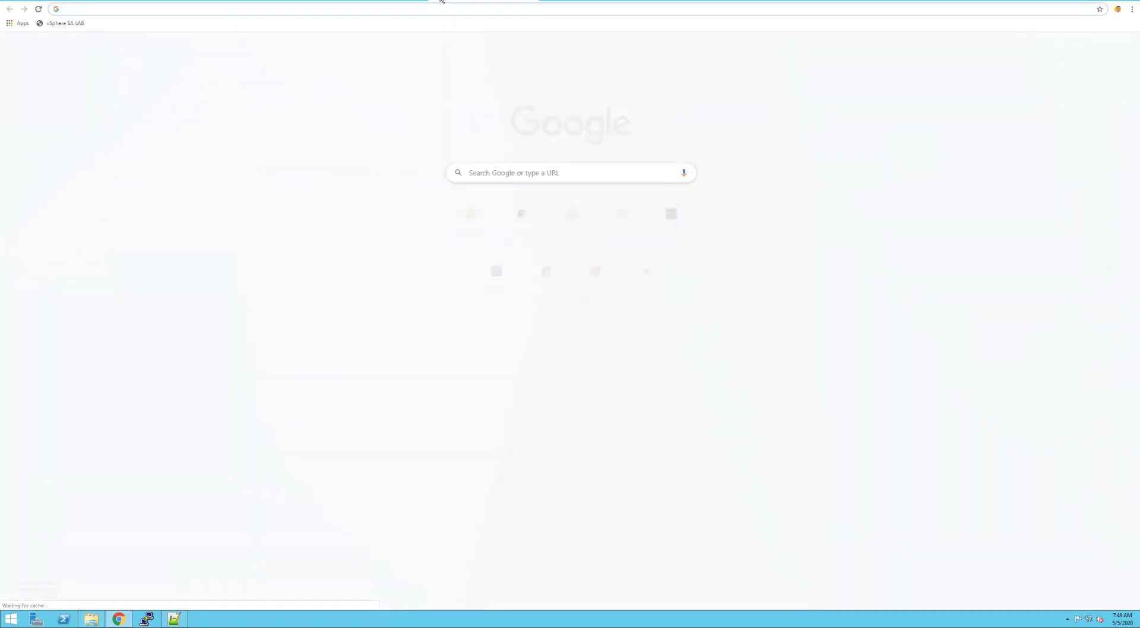
text(https://)
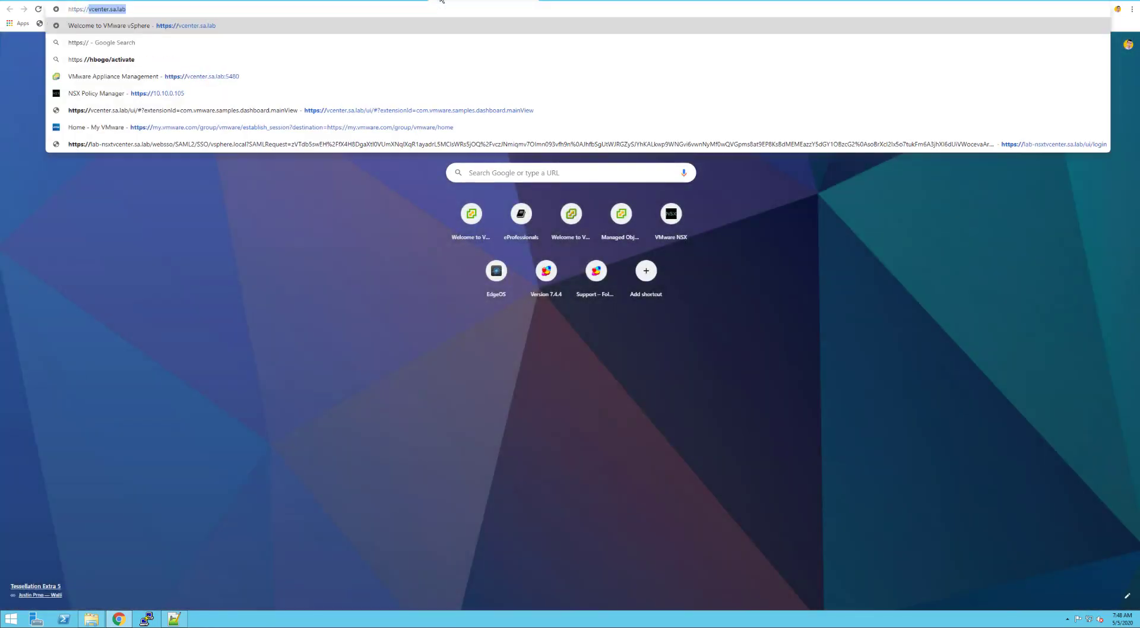
text(lab-nsxt)
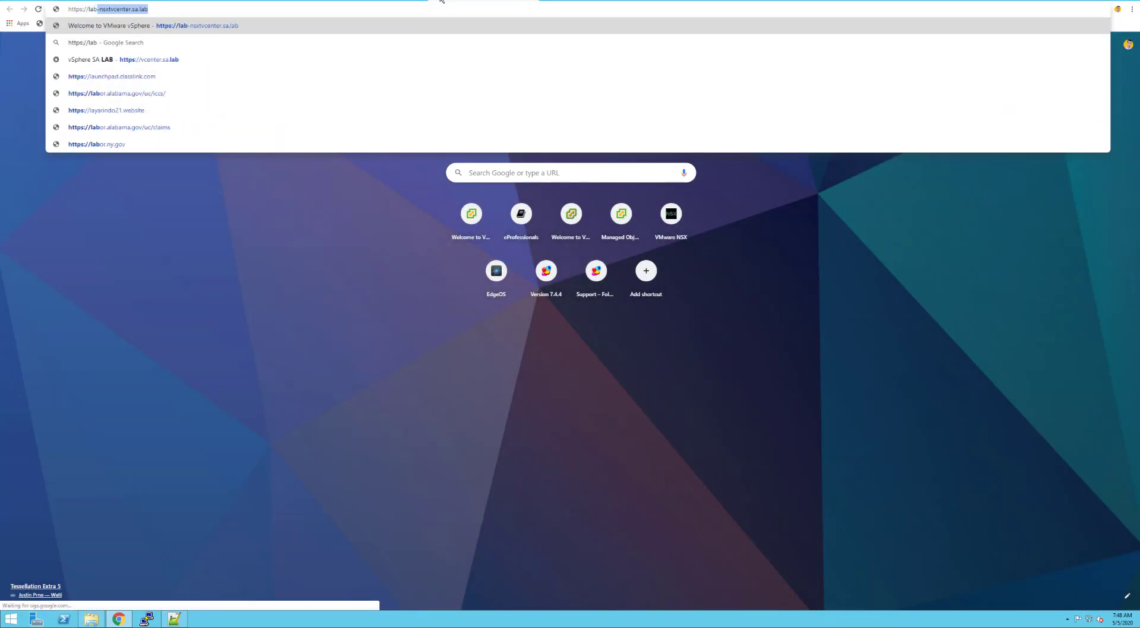
key(Return)
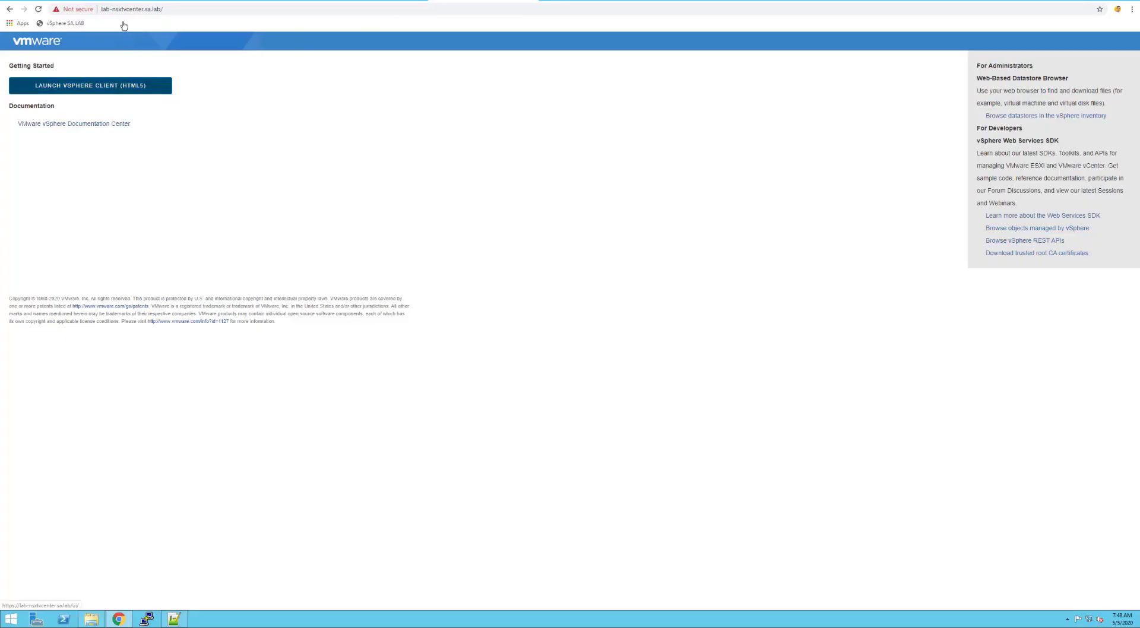
drag(125, 9, 217, 9)
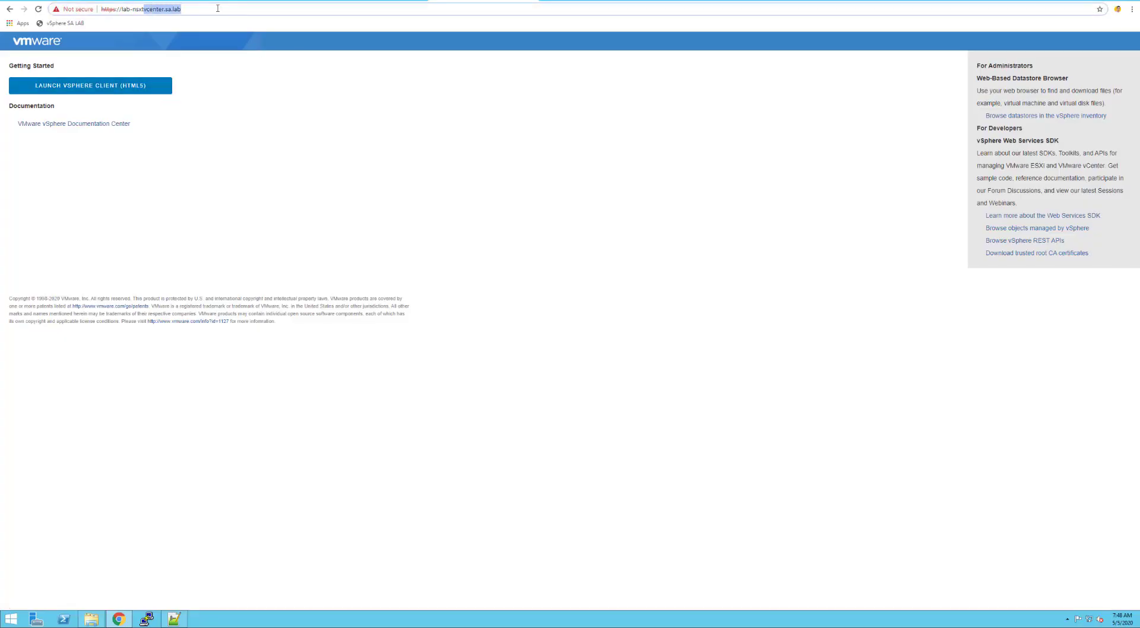
text(manager.sa.lab)
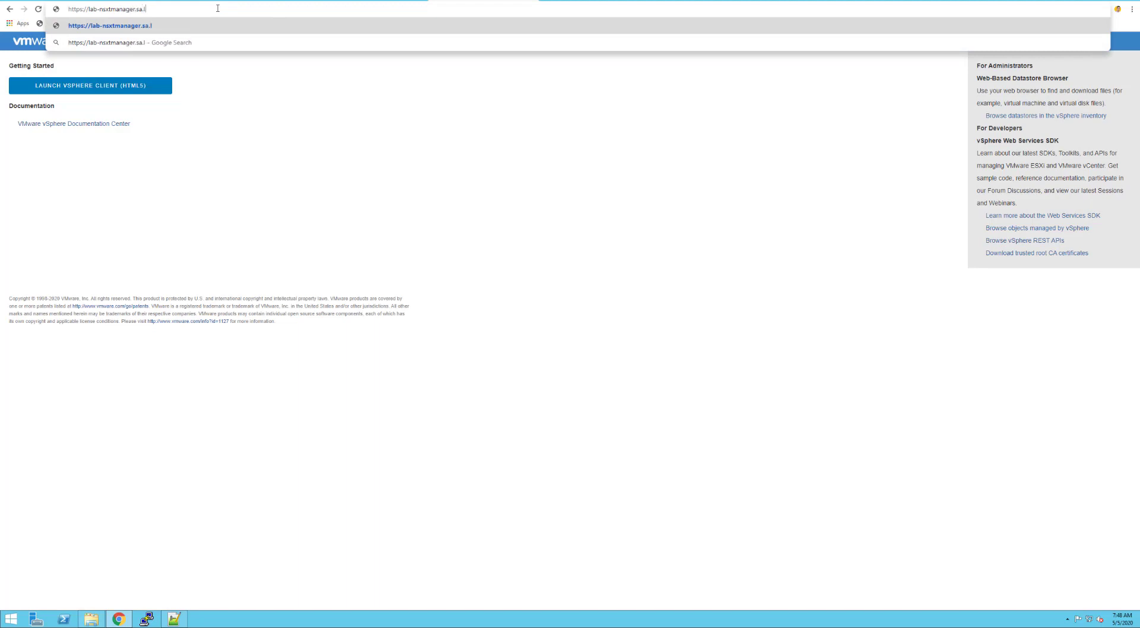
key(Return)
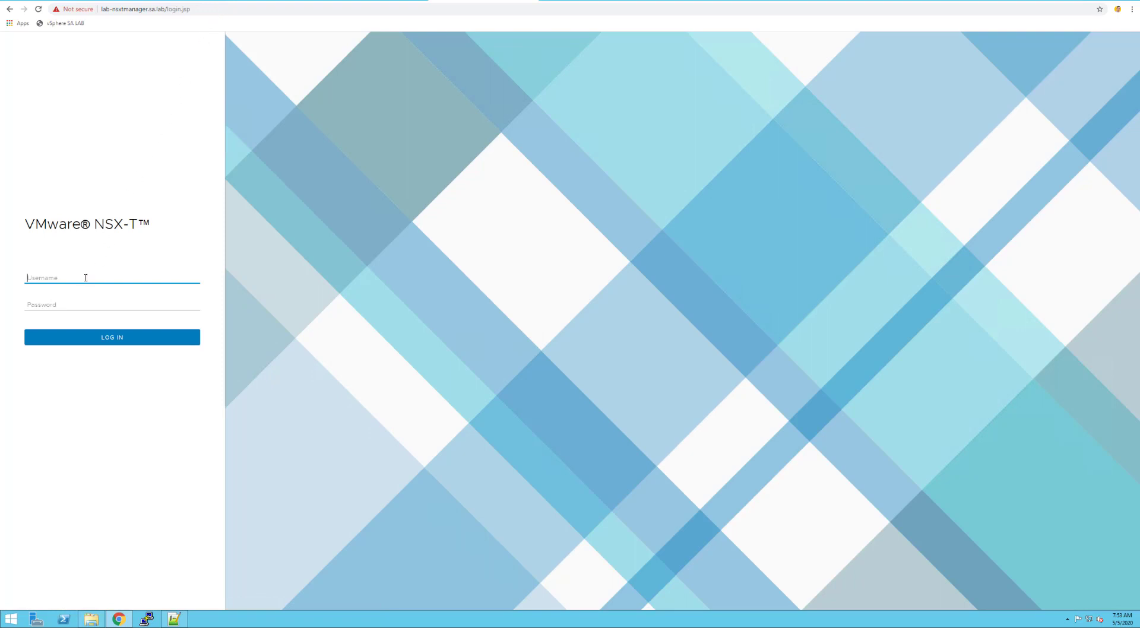
Log in to NSX-T Manager as admin with the account password
text(admi)
key(Tab)
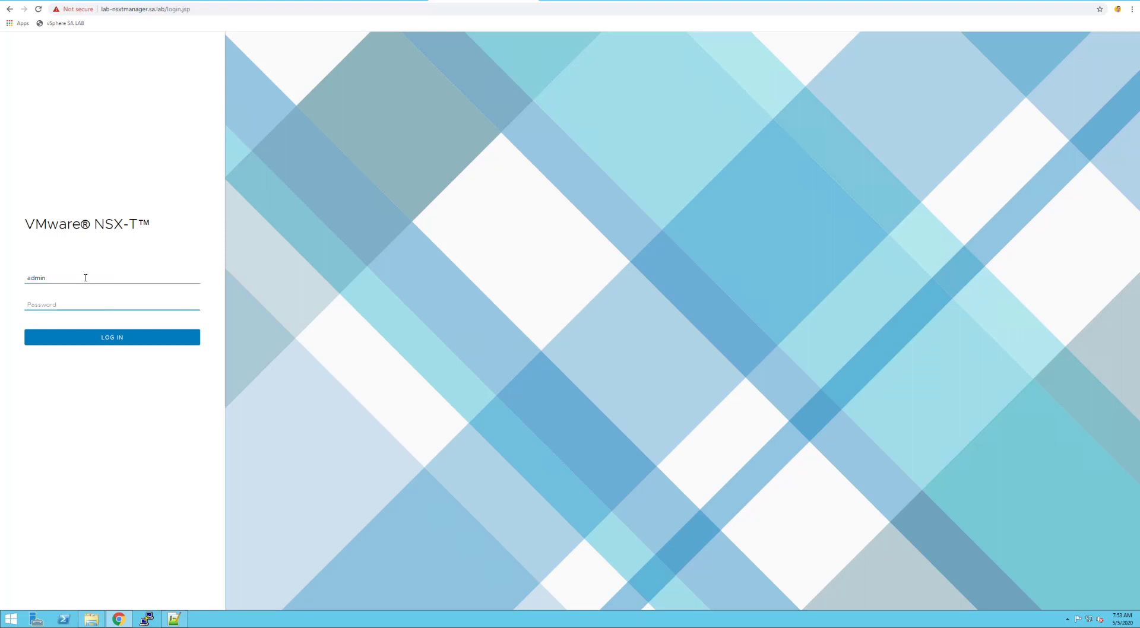
text(V•••••••••)
key(Return)
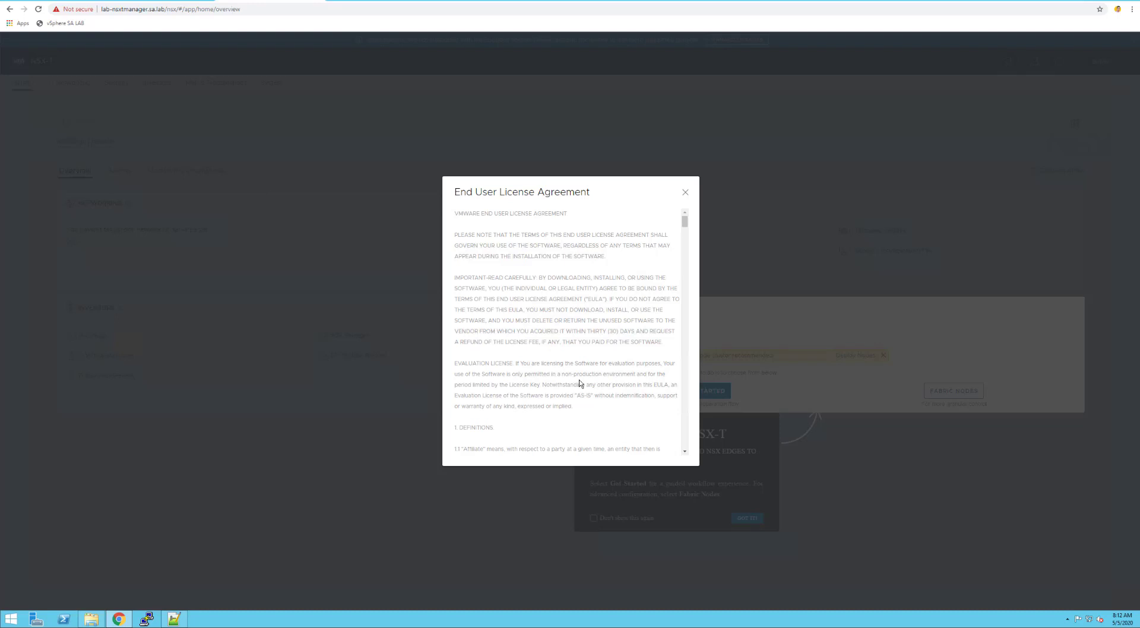
Accept the license agreement and save the CEIP choice
click(686, 273)
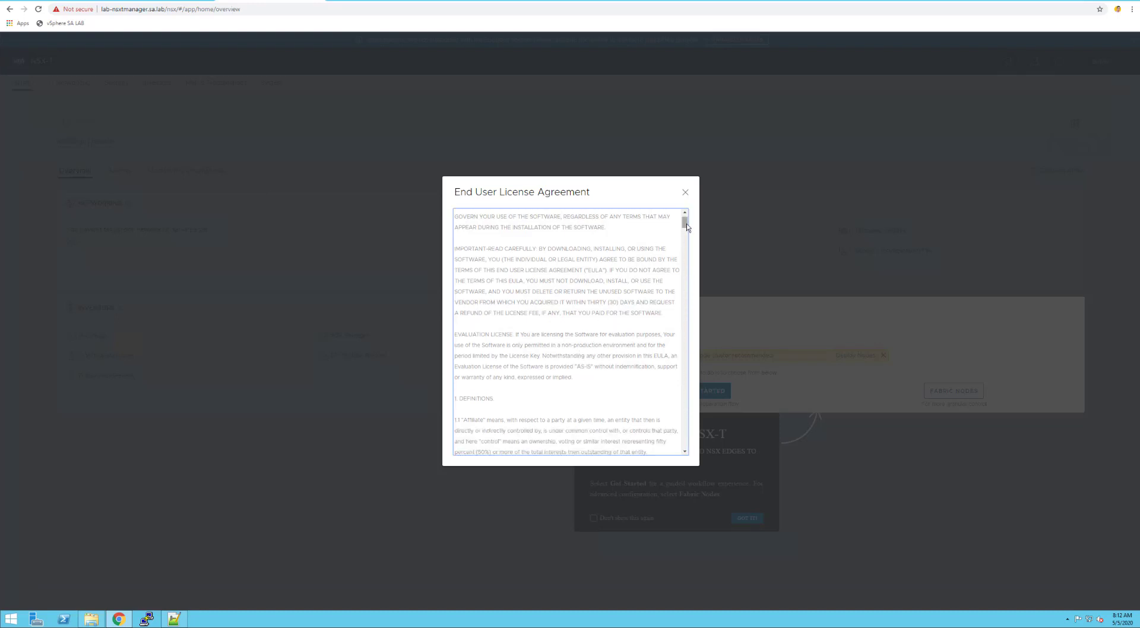
drag(686, 226, 689, 473)
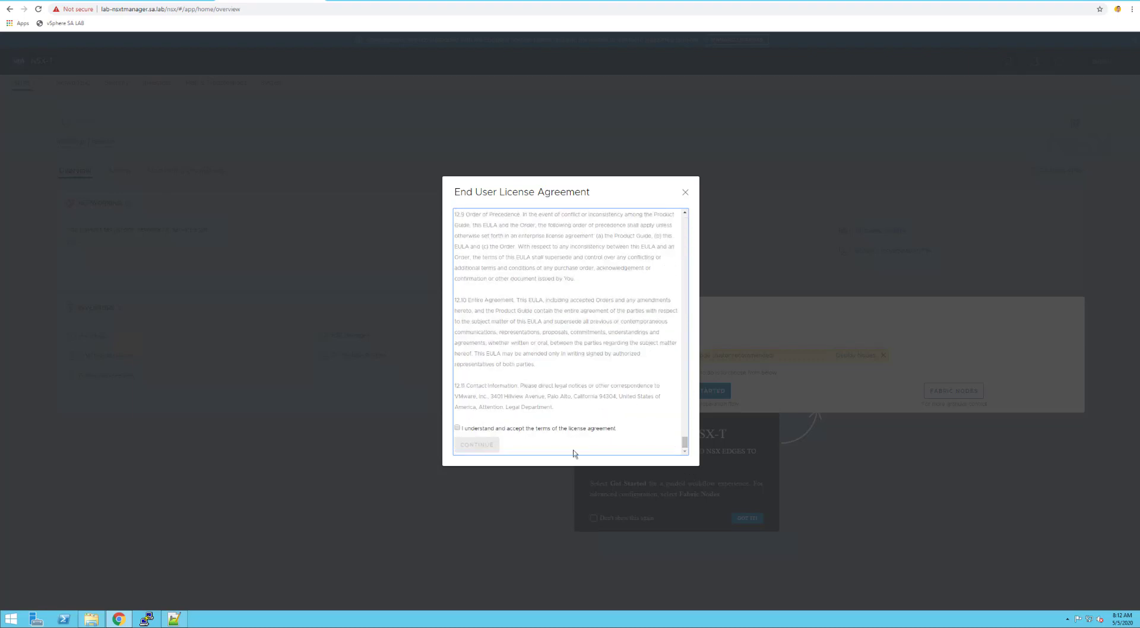
click(457, 427)
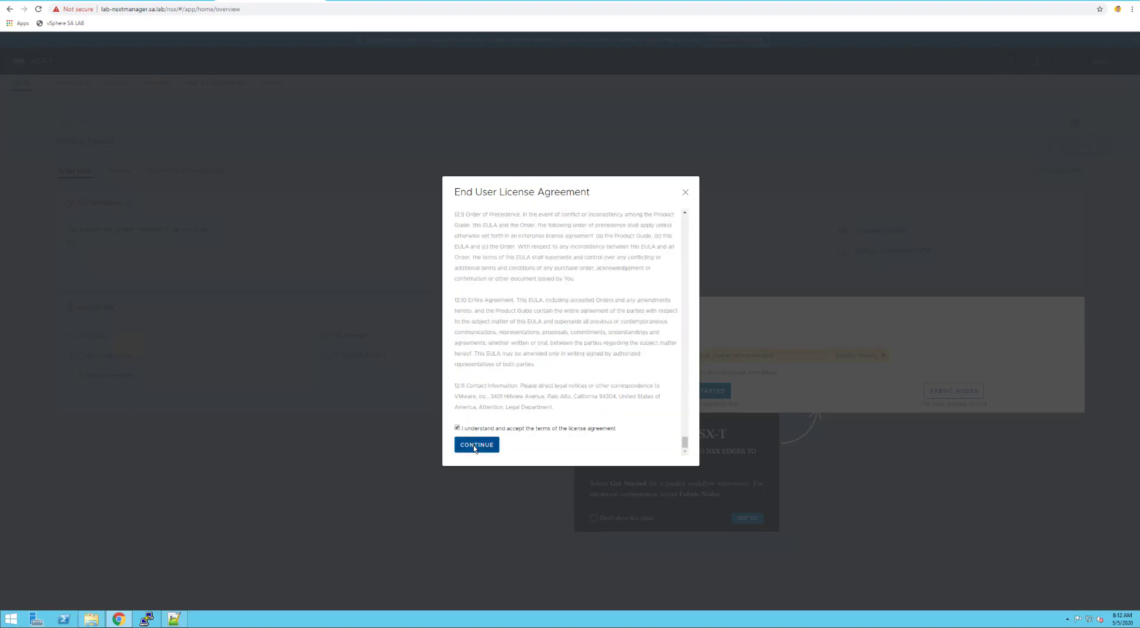
click(475, 448)
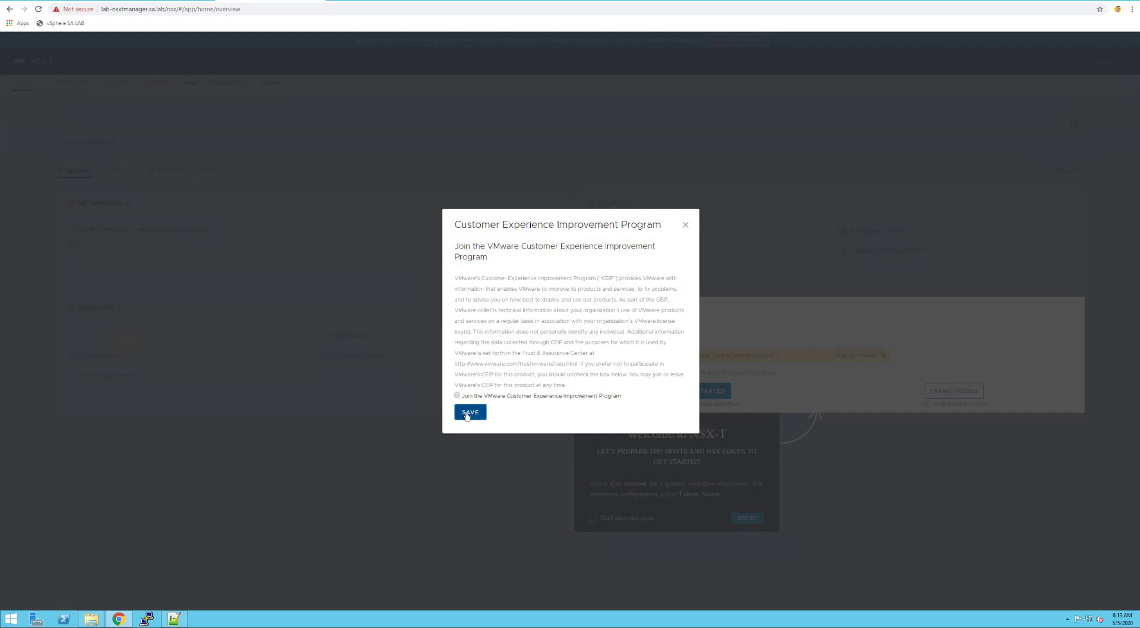
click(468, 413)
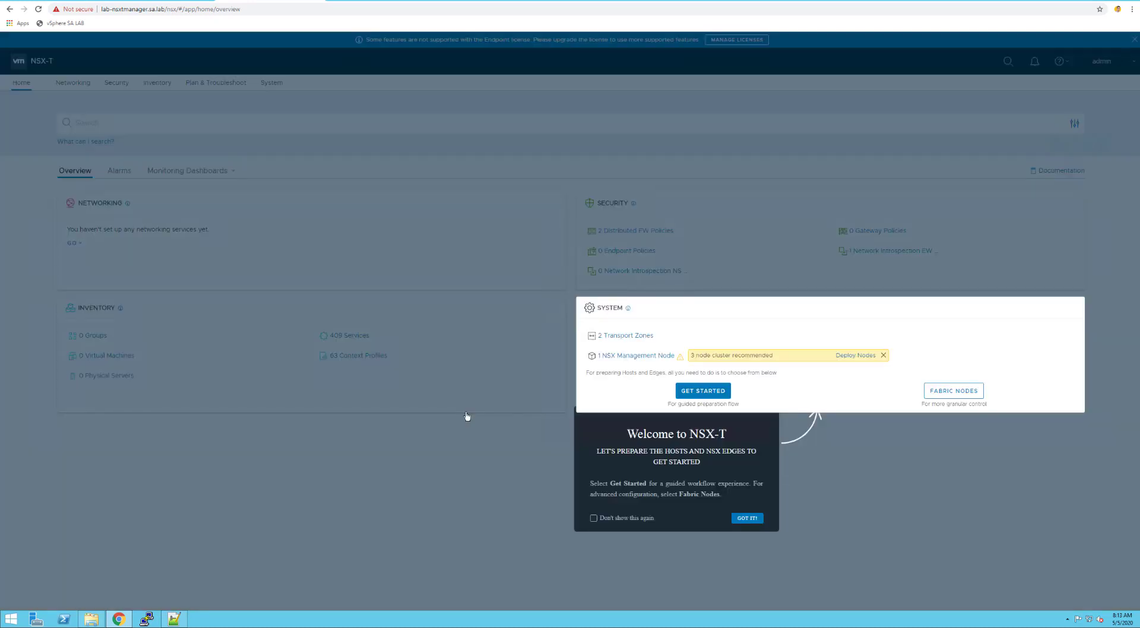
Permanently dismiss the Welcome to NSX-T popup, open Get Started, then switch to the Todoist task list
click(636, 519)
click(747, 519)
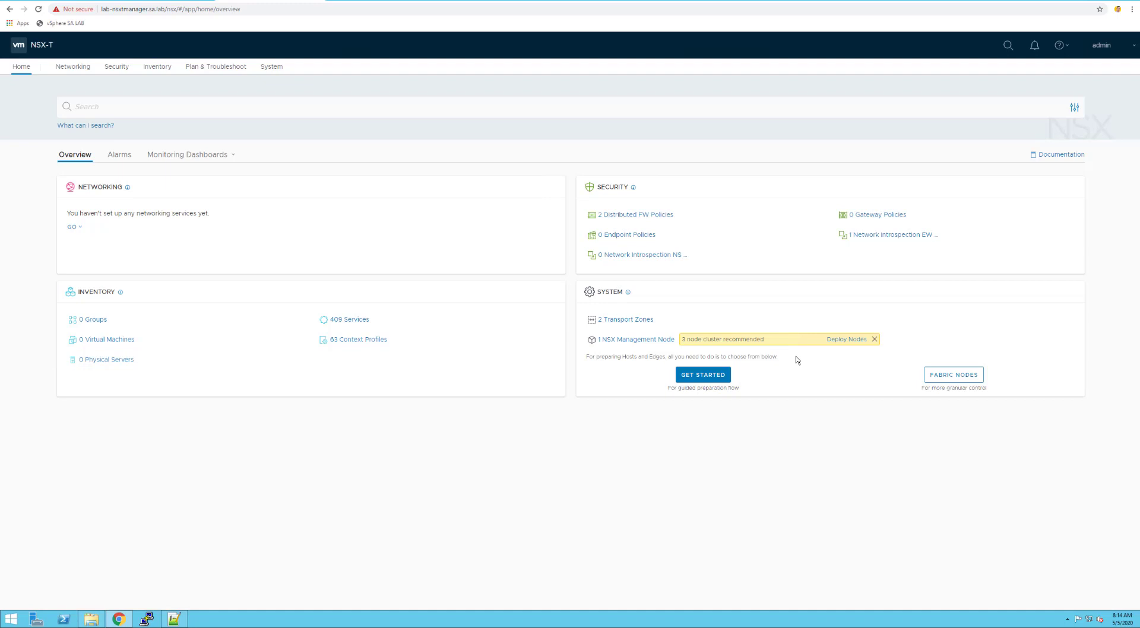
click(709, 379)
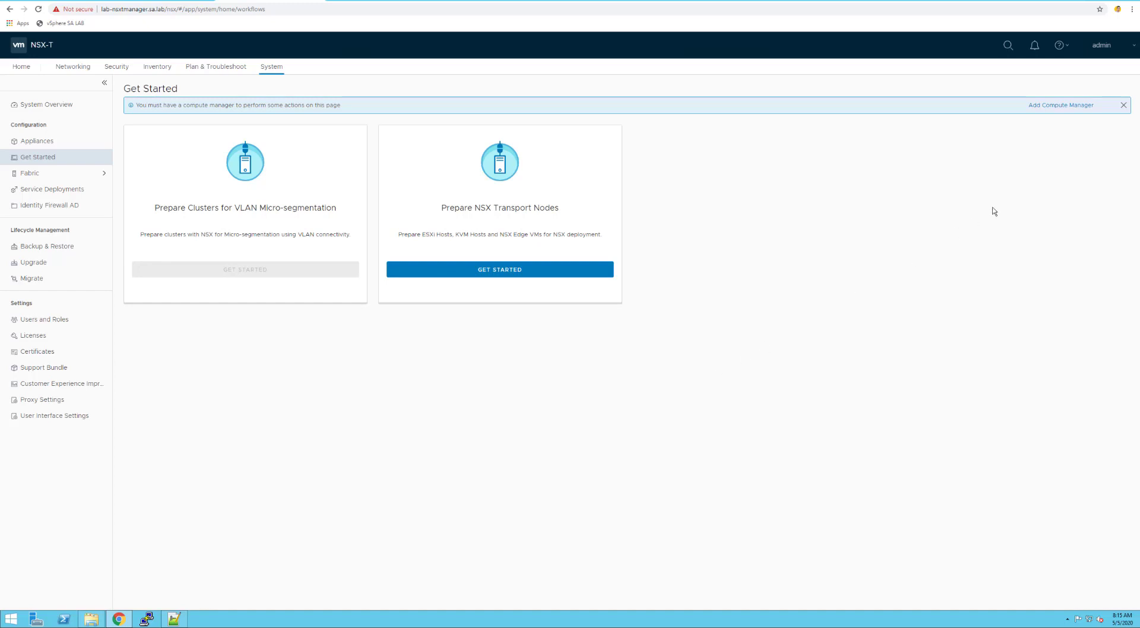
click(375, 2)
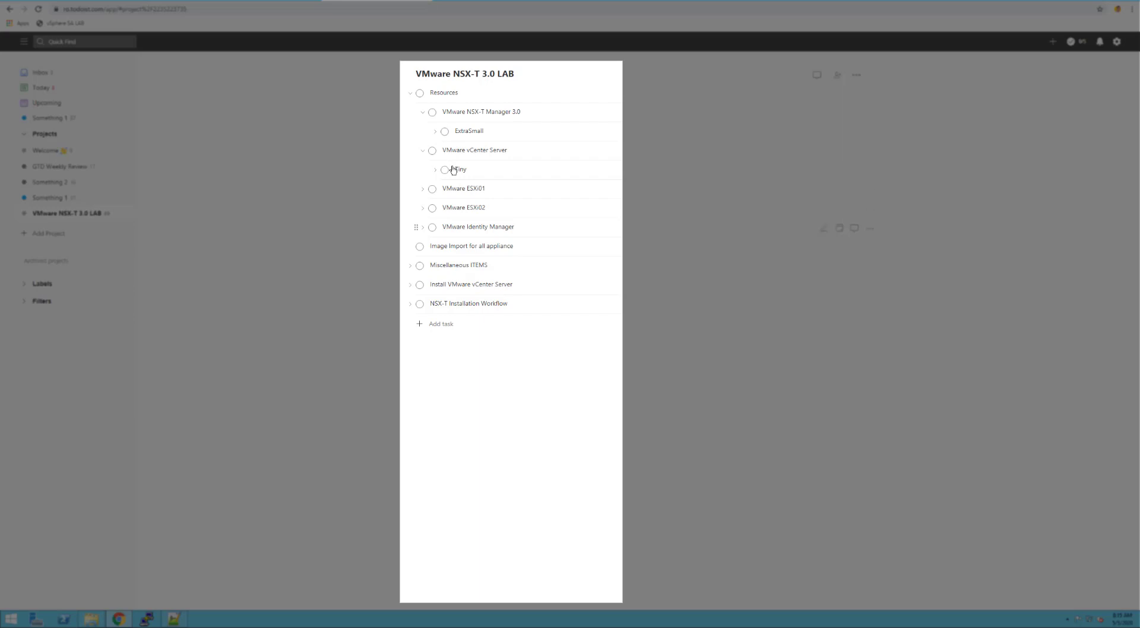
Mark Image Import, Miscellaneous ITEMS and Install VMware vCenter Server complete in Todoist
click(420, 247)
click(409, 248)
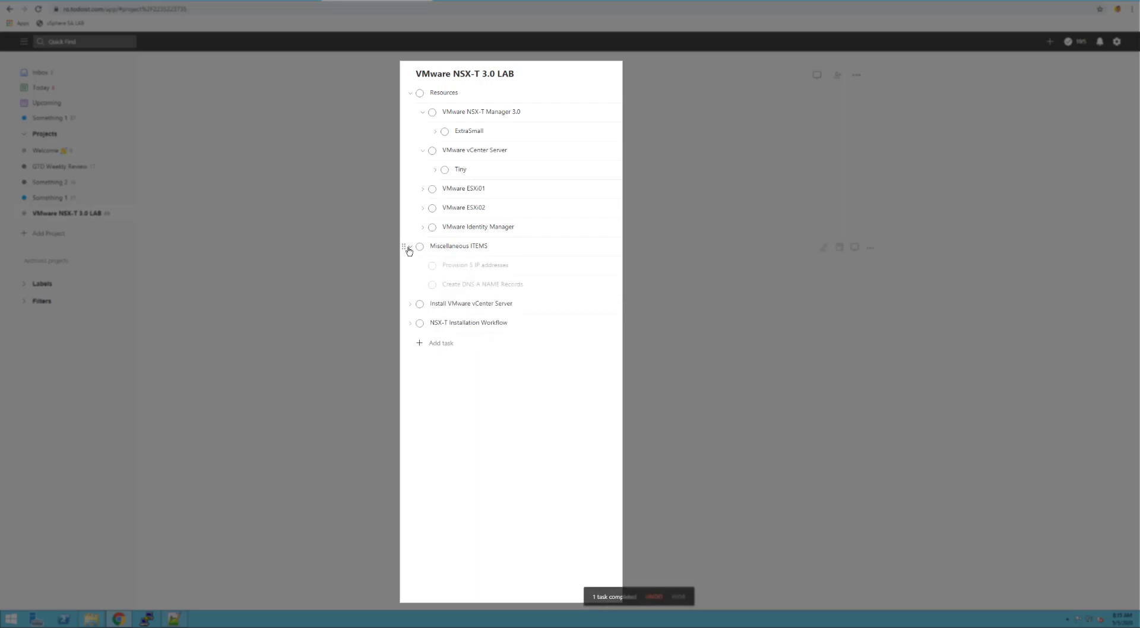
click(409, 248)
click(409, 248)
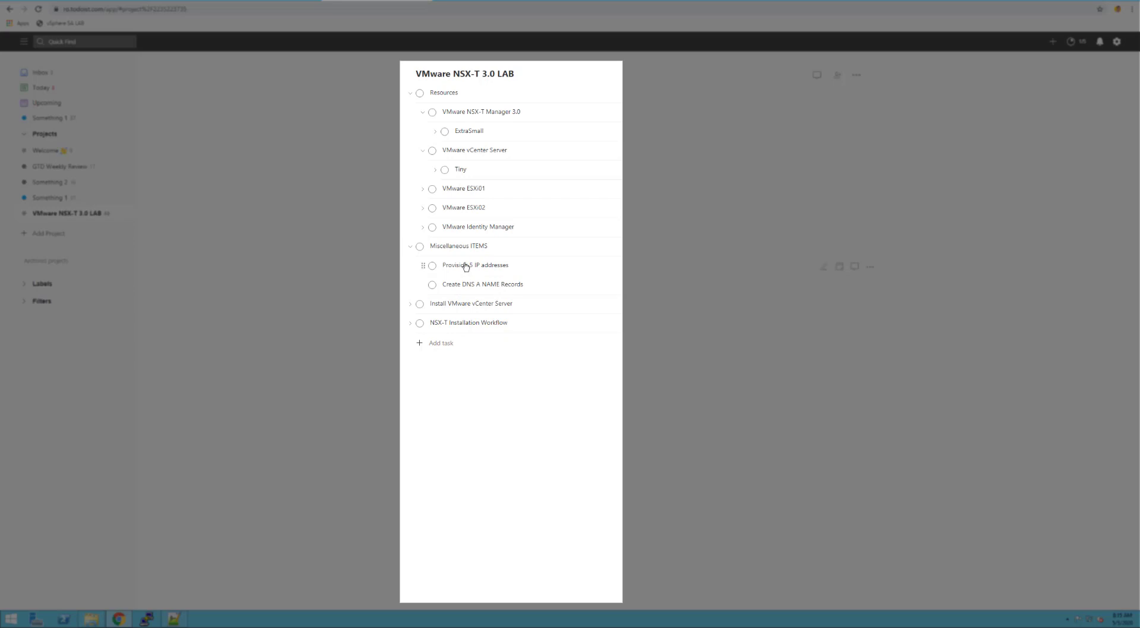
click(422, 250)
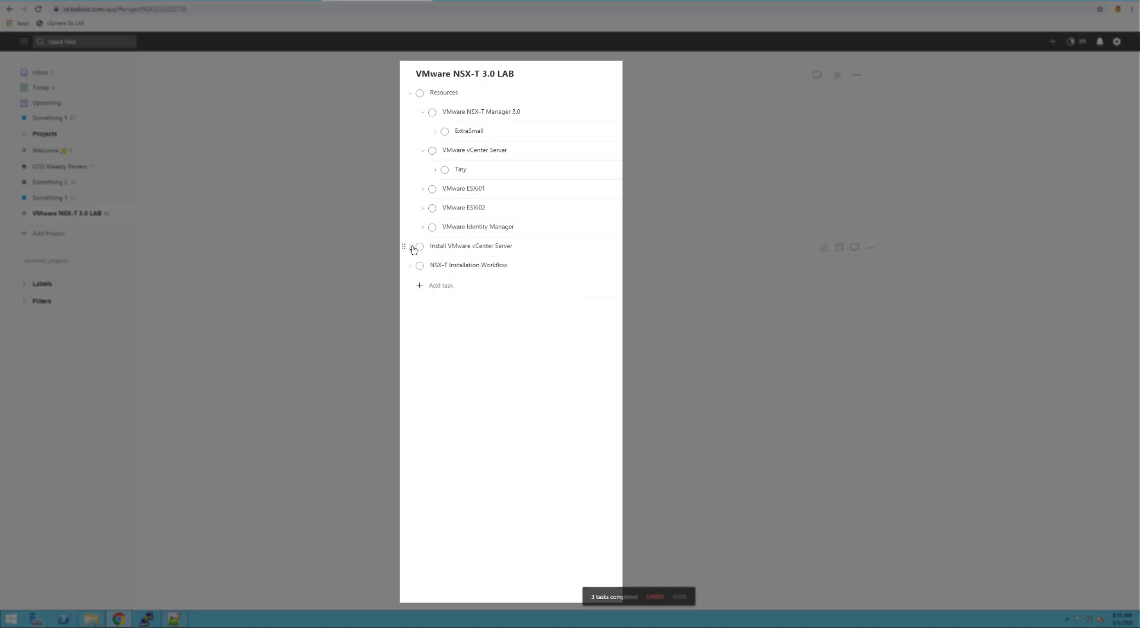
click(413, 248)
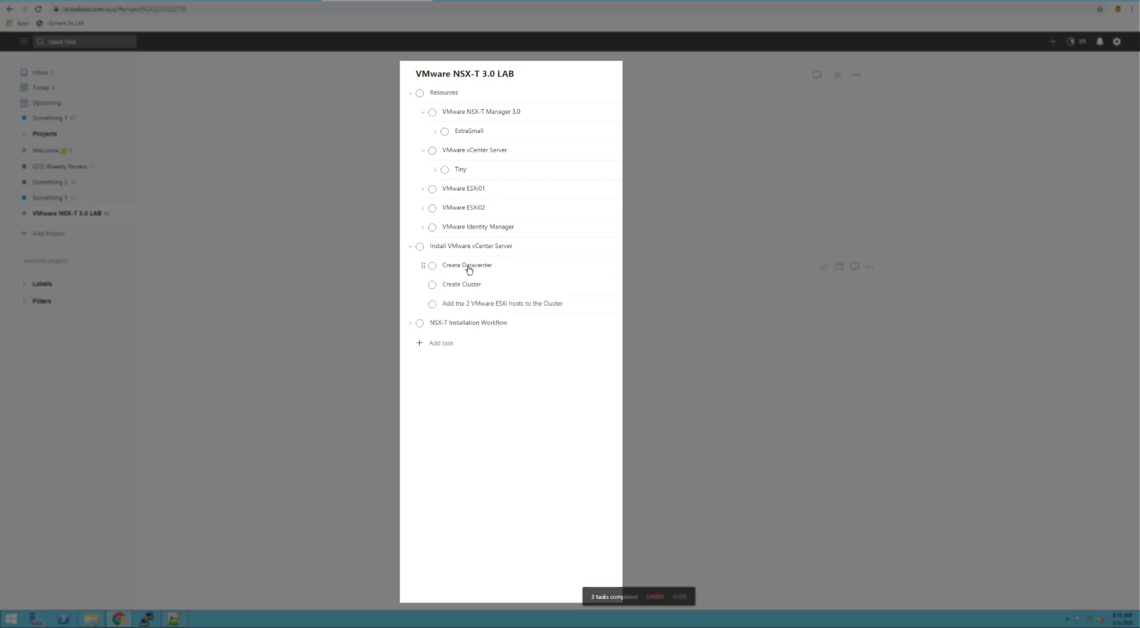
click(421, 246)
Expand the NSX-T Installation Workflow and NSX-T DC Workflow for vSphere subtasks
click(411, 248)
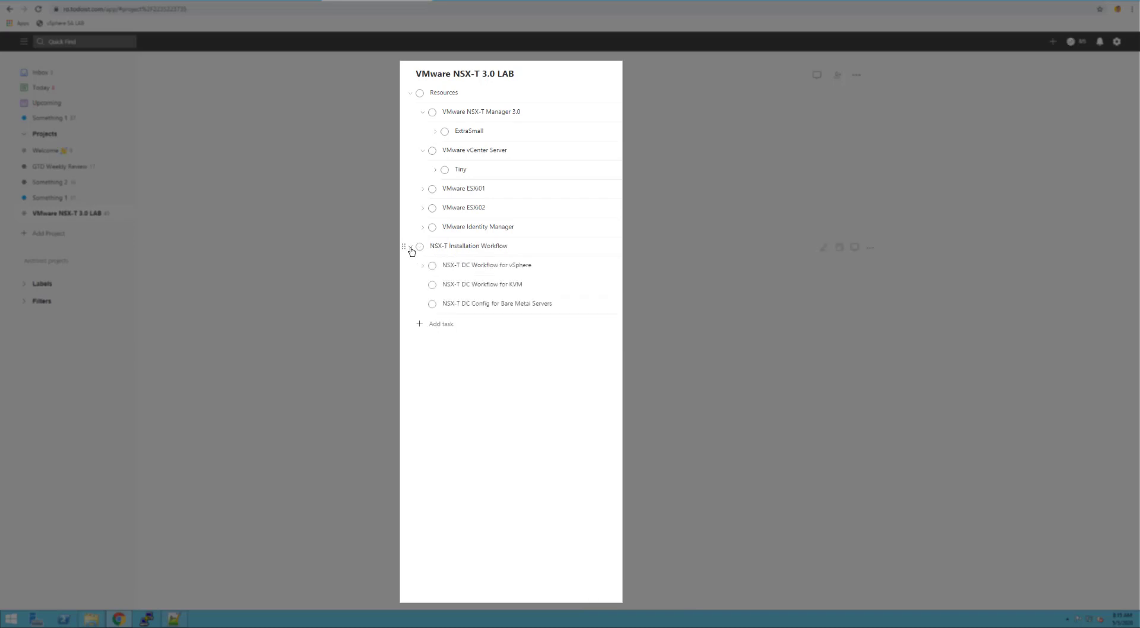
click(411, 249)
click(409, 247)
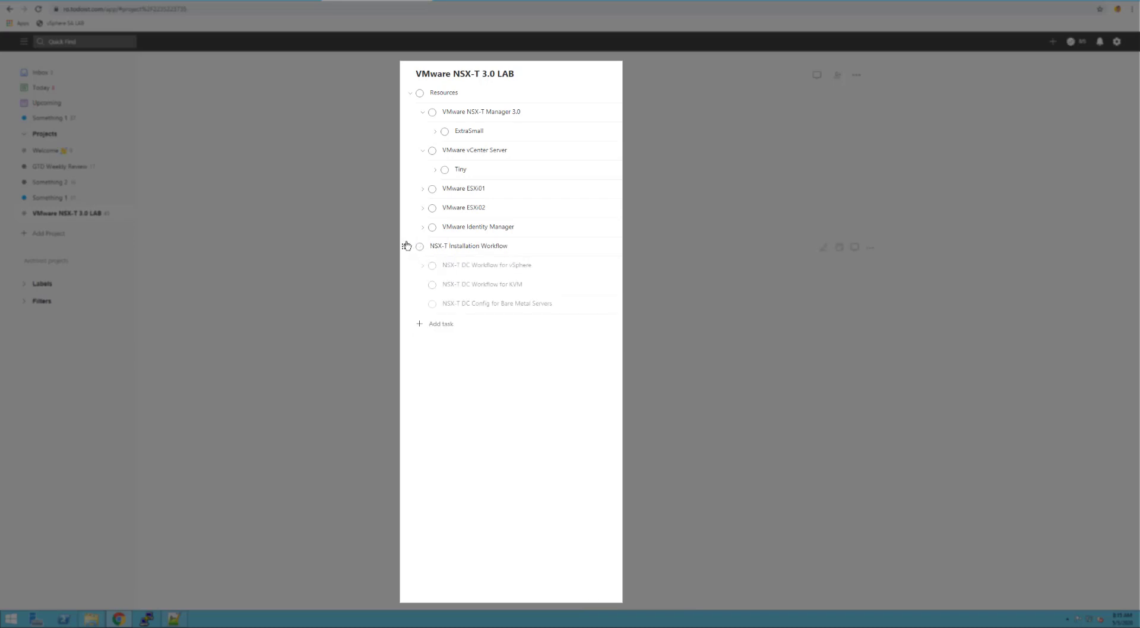
click(408, 247)
click(411, 249)
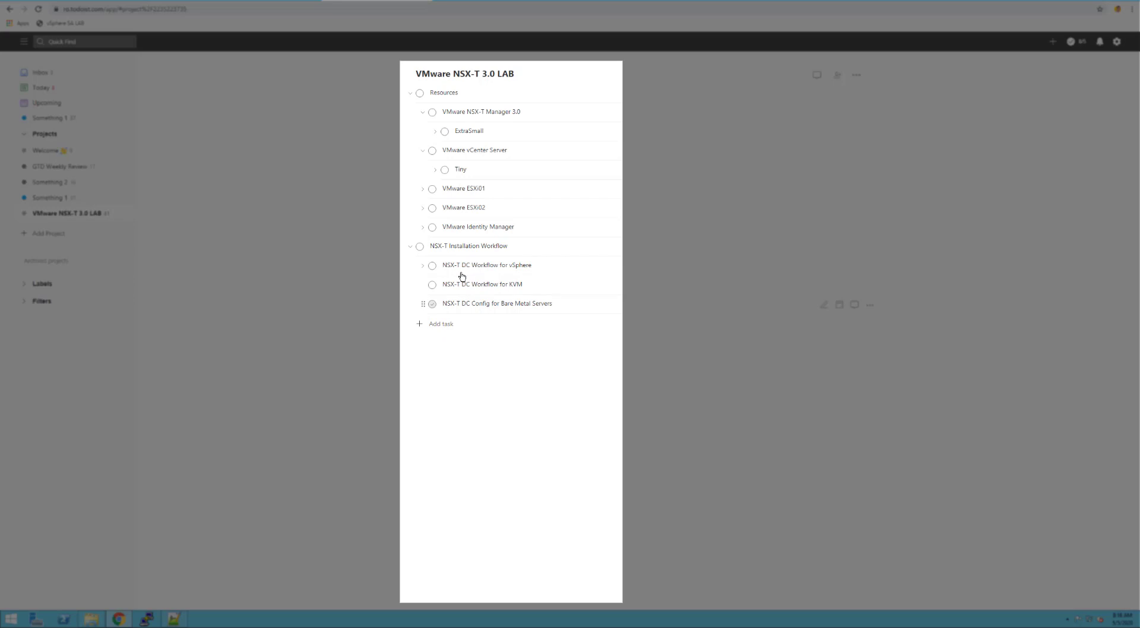
click(423, 267)
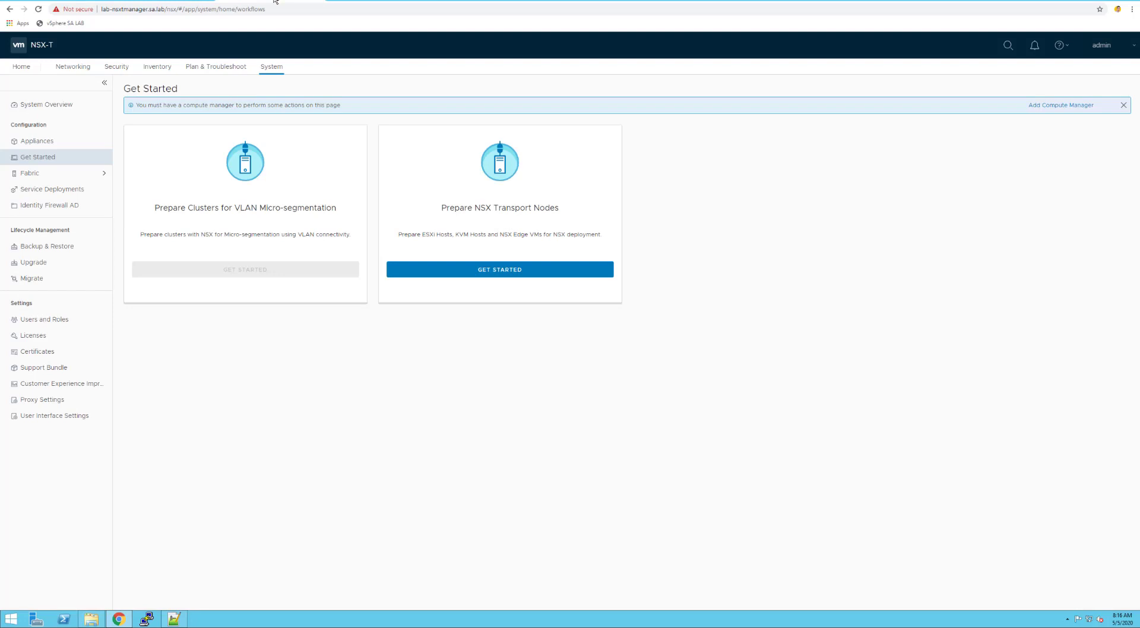
Add compute manager 'VMware vCenter Server 7.0' at lab-nsxtvcenter.sa.lab with default port and the vCenter administrator credentials
click(1050, 105)
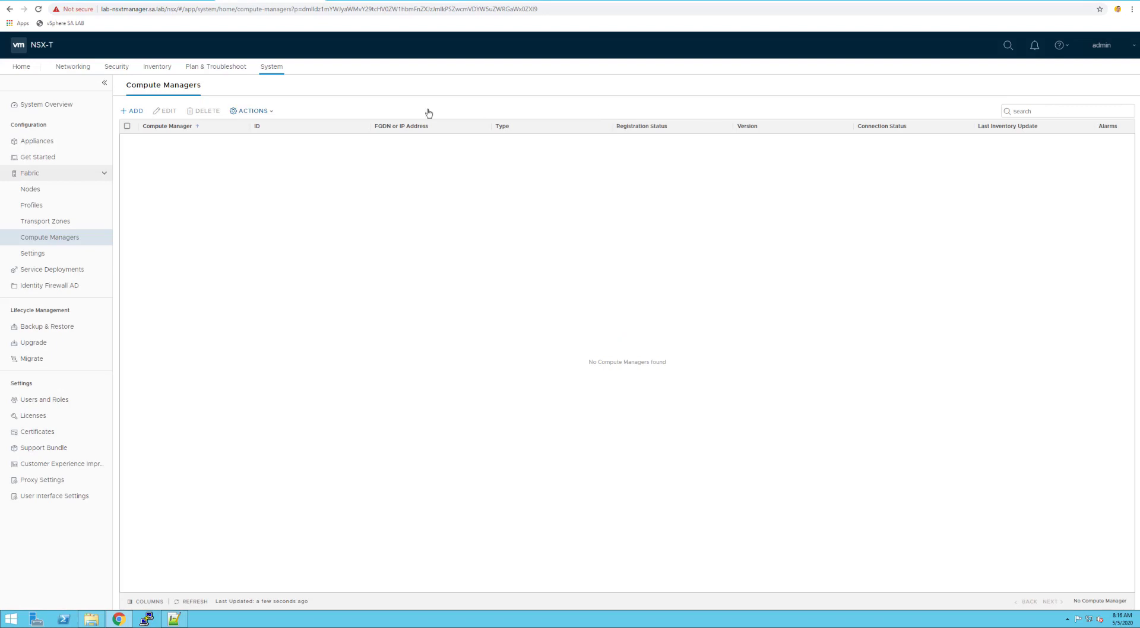
click(133, 111)
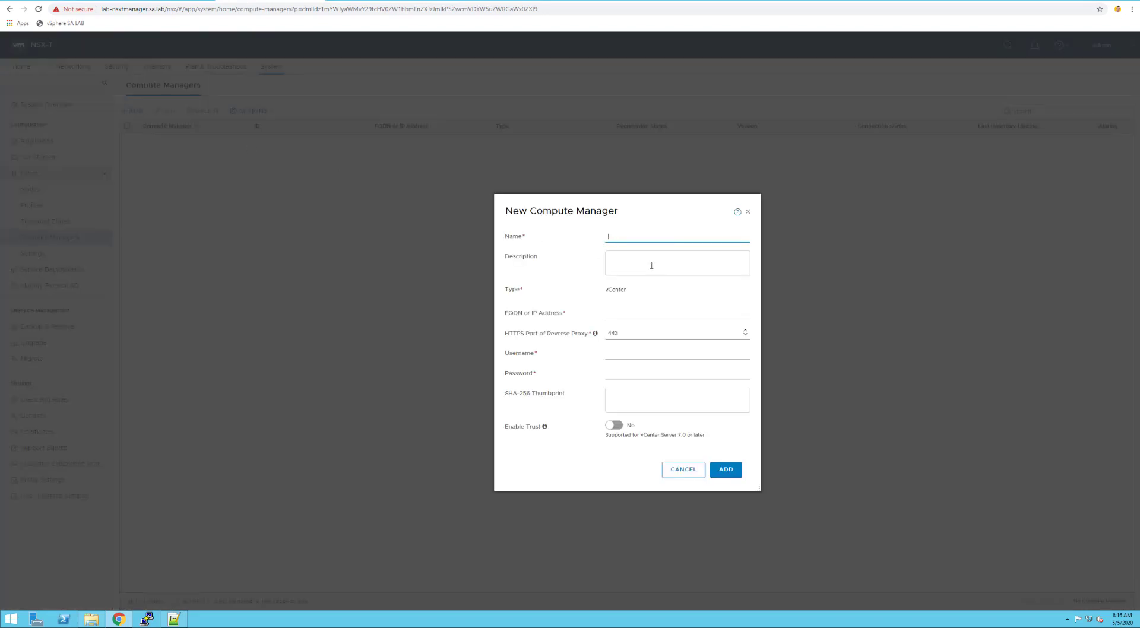
text(VMware vCenter Server 7.0)
click(632, 316)
text(lab)
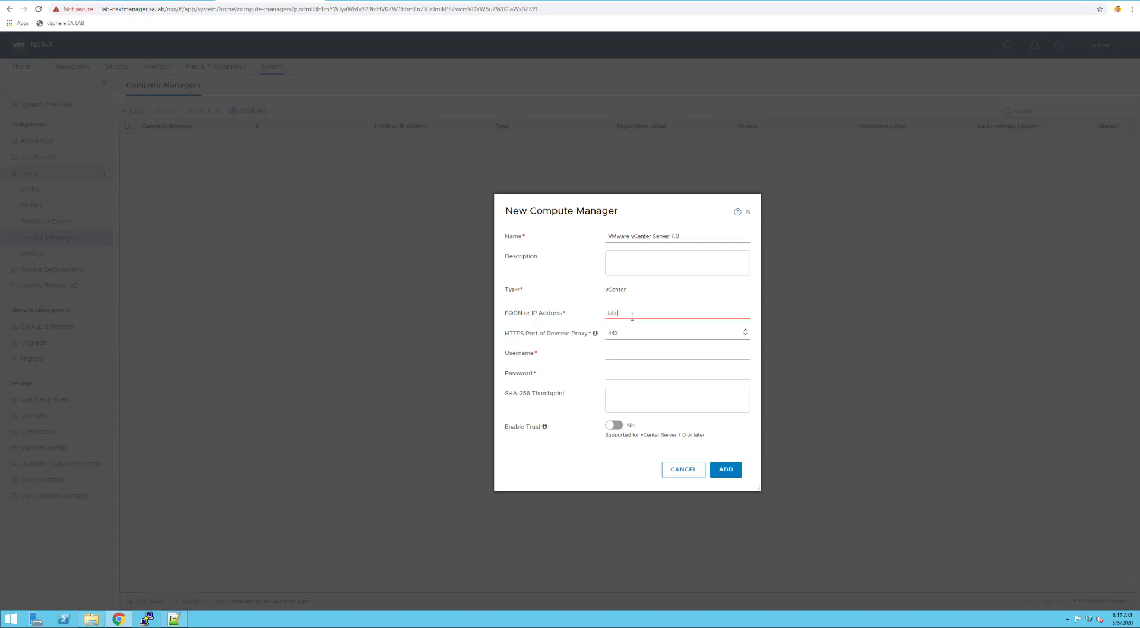
text(-nsxtvcenter.sa.lab)
key(Tab)
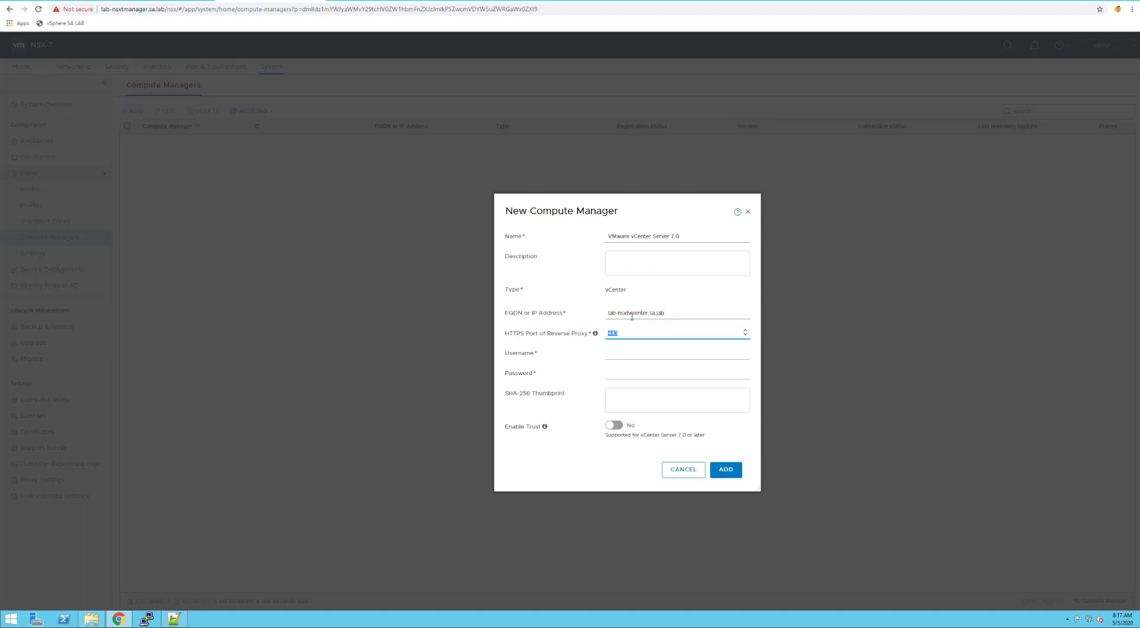
key(Tab)
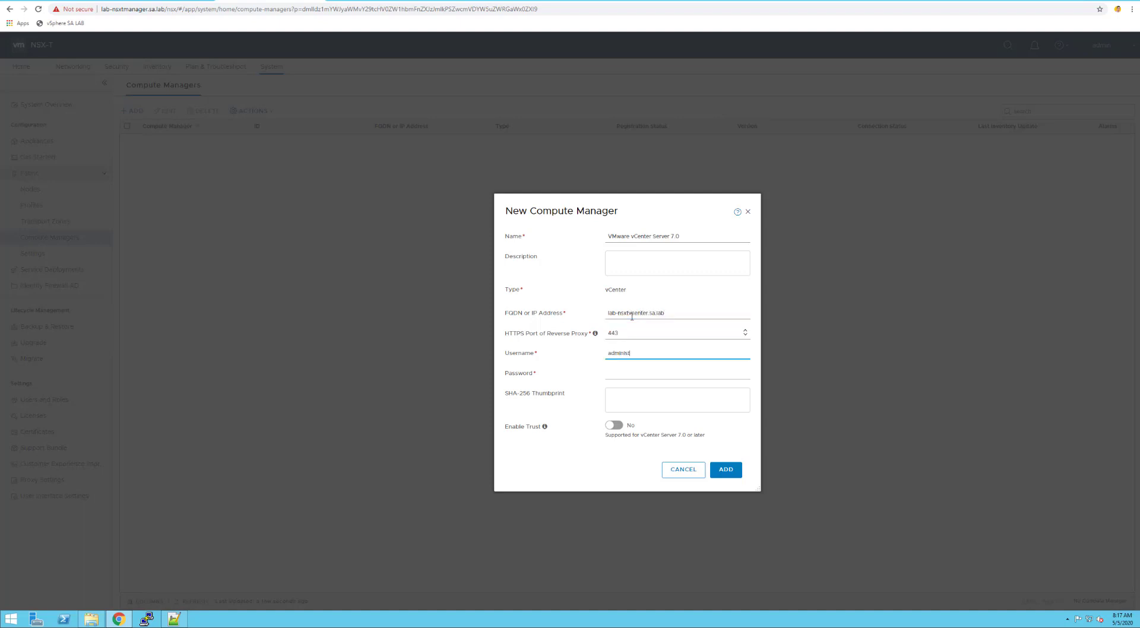
text(administrator@vsphere.local)
key(Tab)
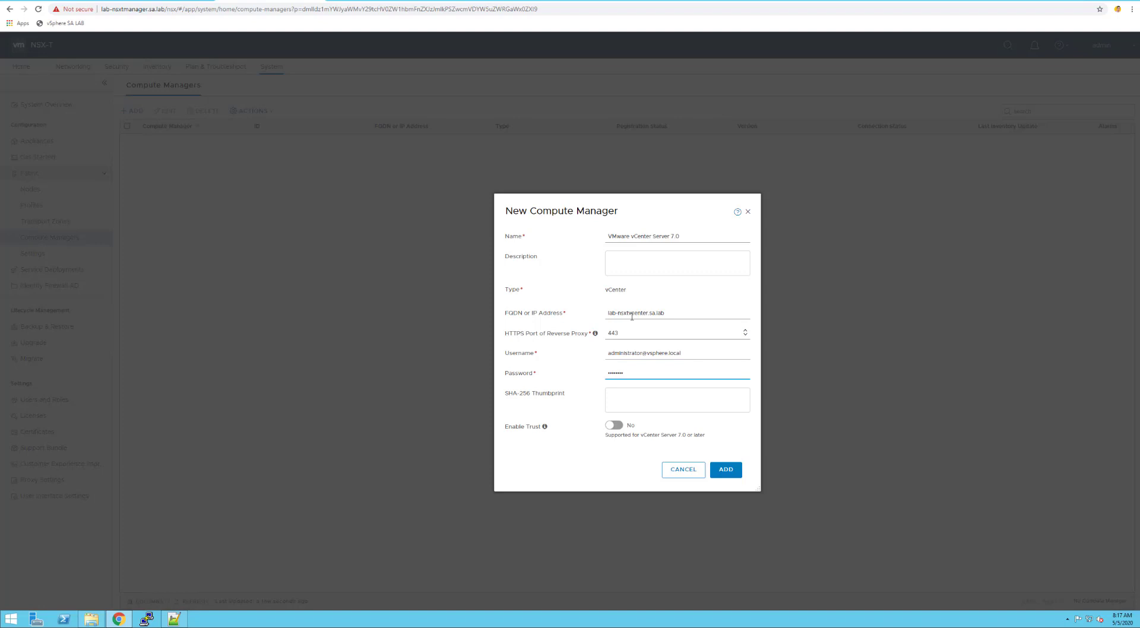
Submit the compute manager, accept its thumbprint, and refresh until the vCenter shows Registered and Up
click(713, 471)
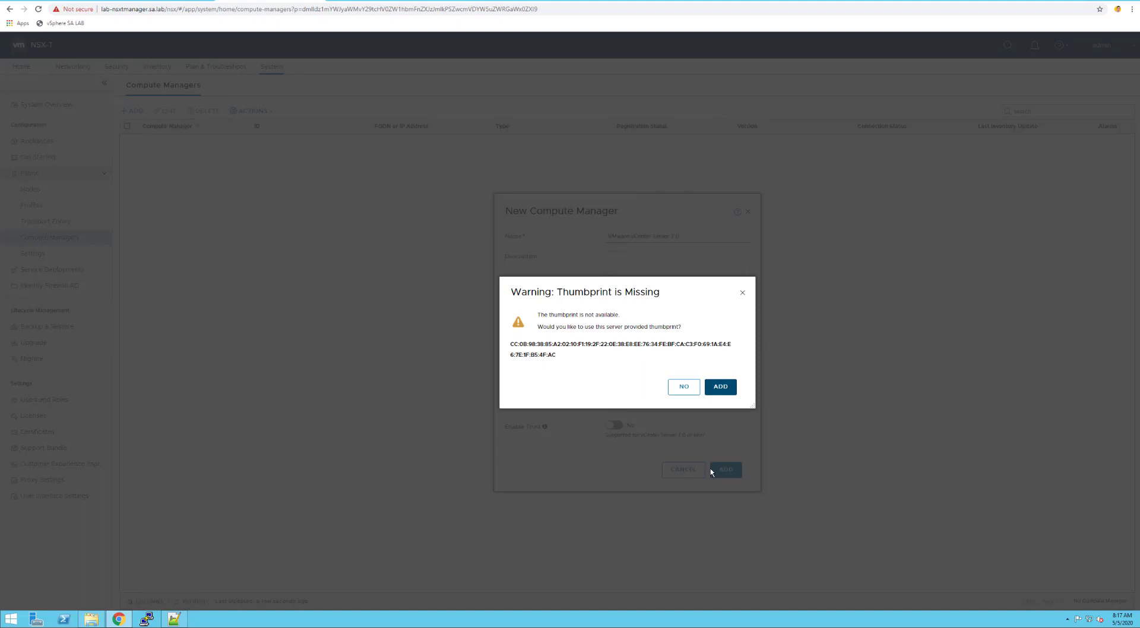
click(718, 387)
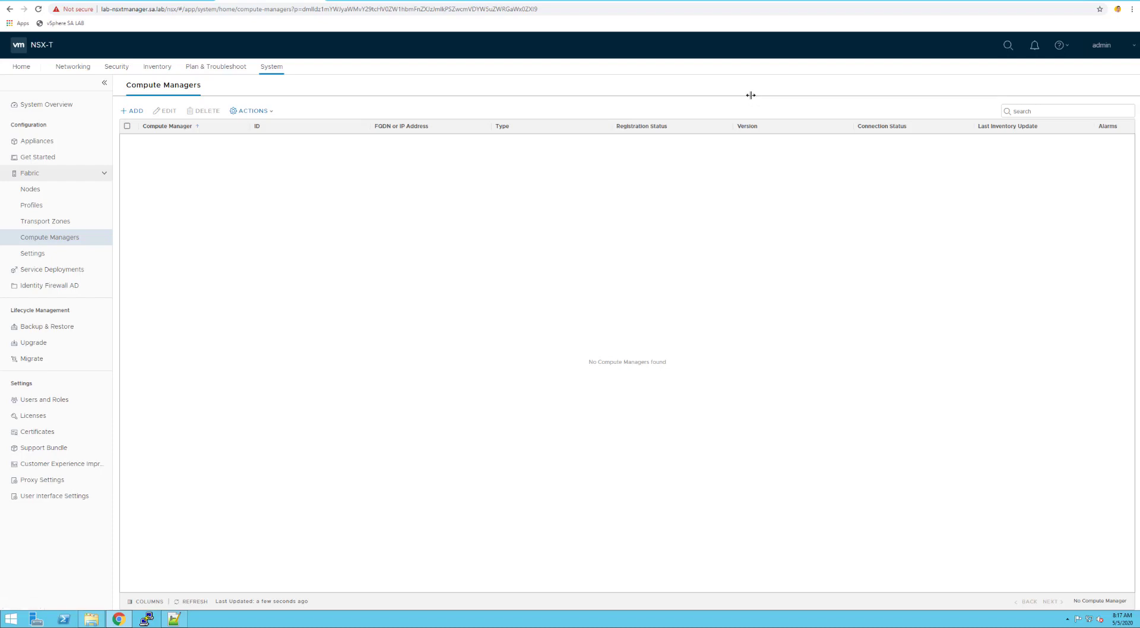
click(192, 602)
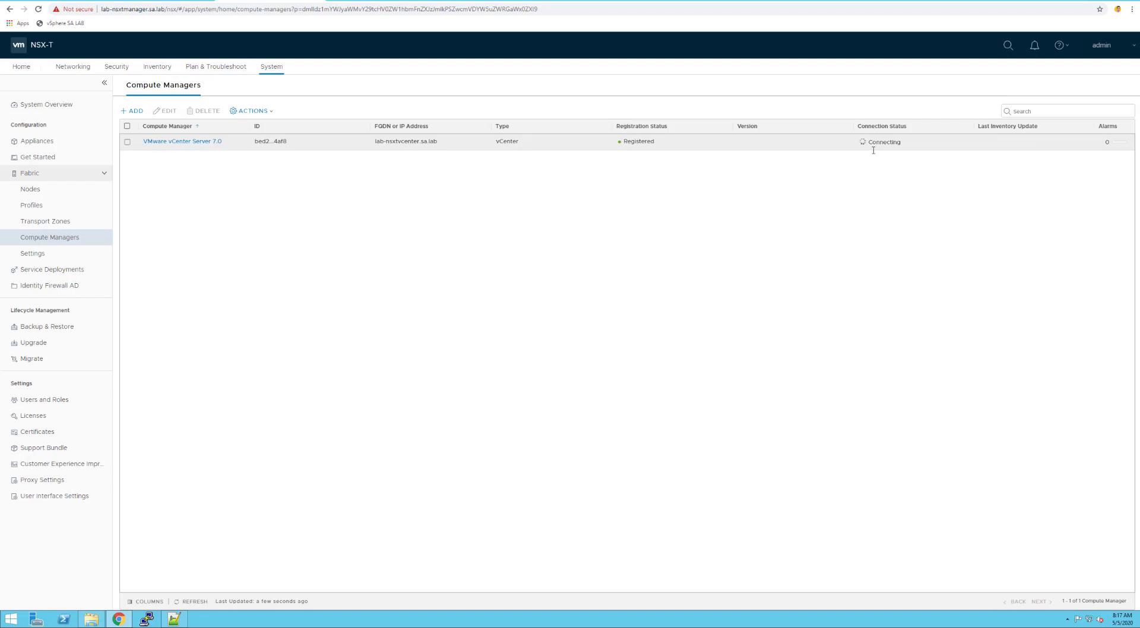
click(200, 606)
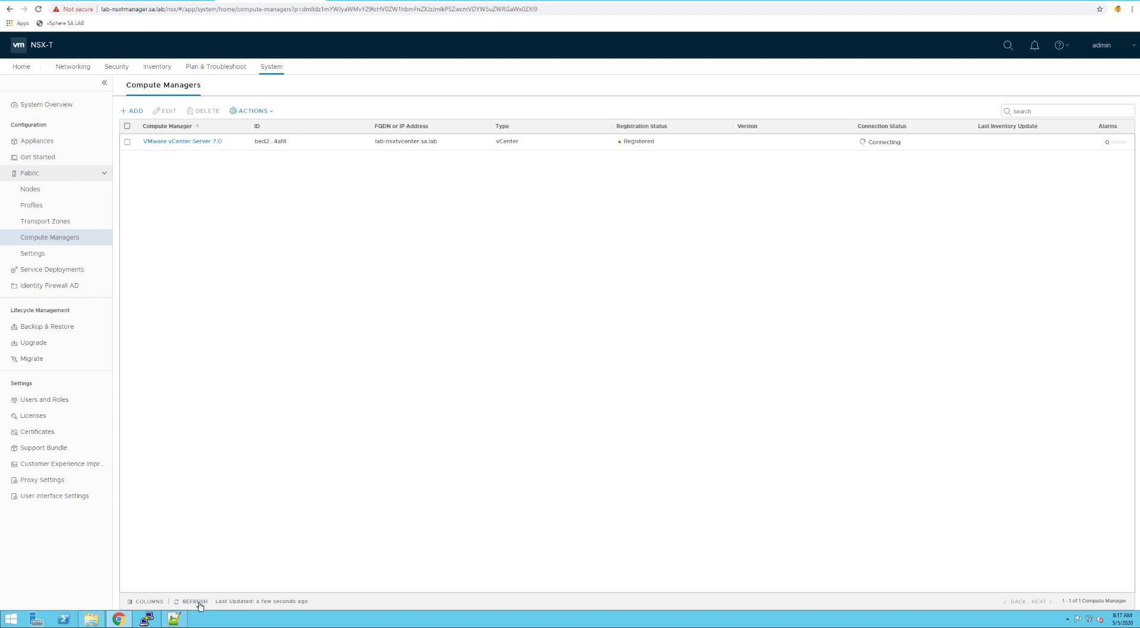
click(200, 607)
click(159, 145)
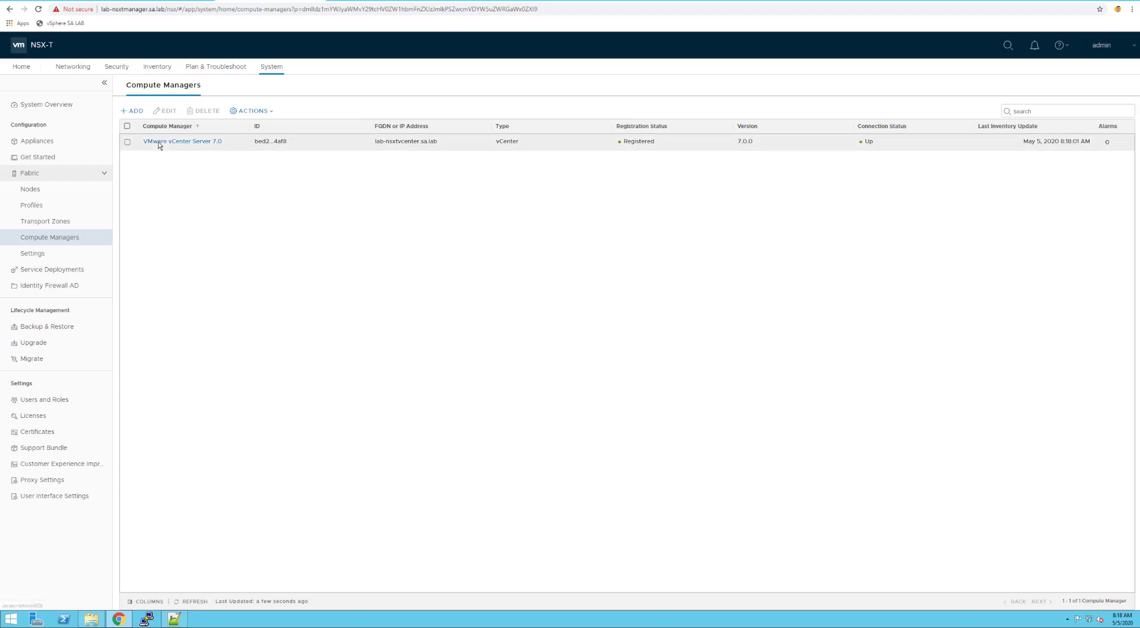
From Home, start the Prepare NSX Transport Nodes wizard via the System card's Get Started
click(21, 67)
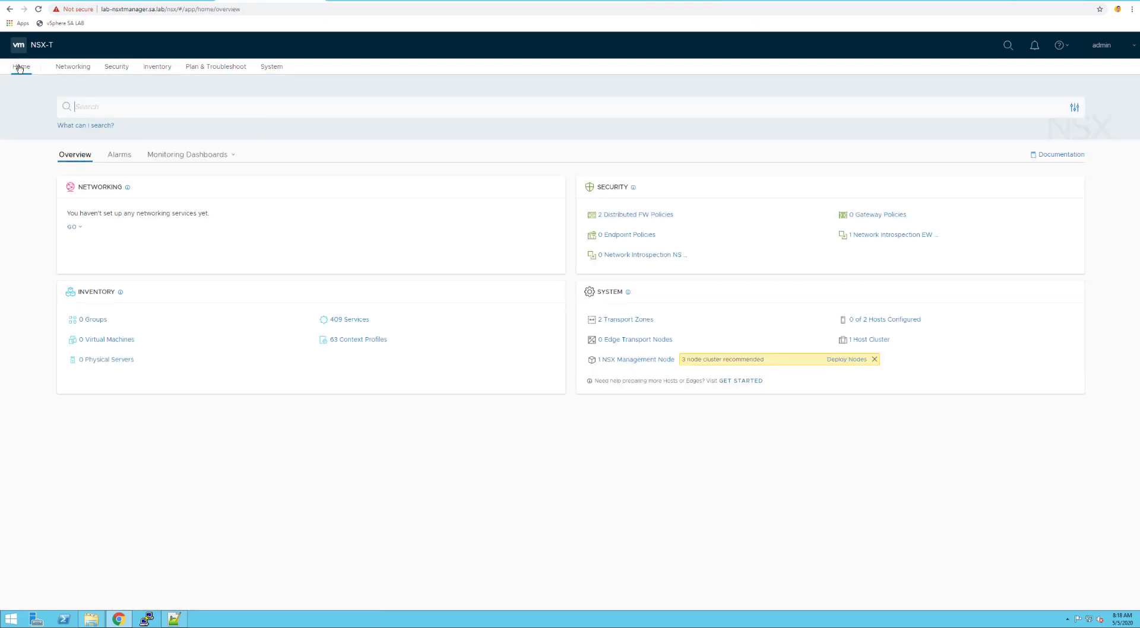
click(751, 388)
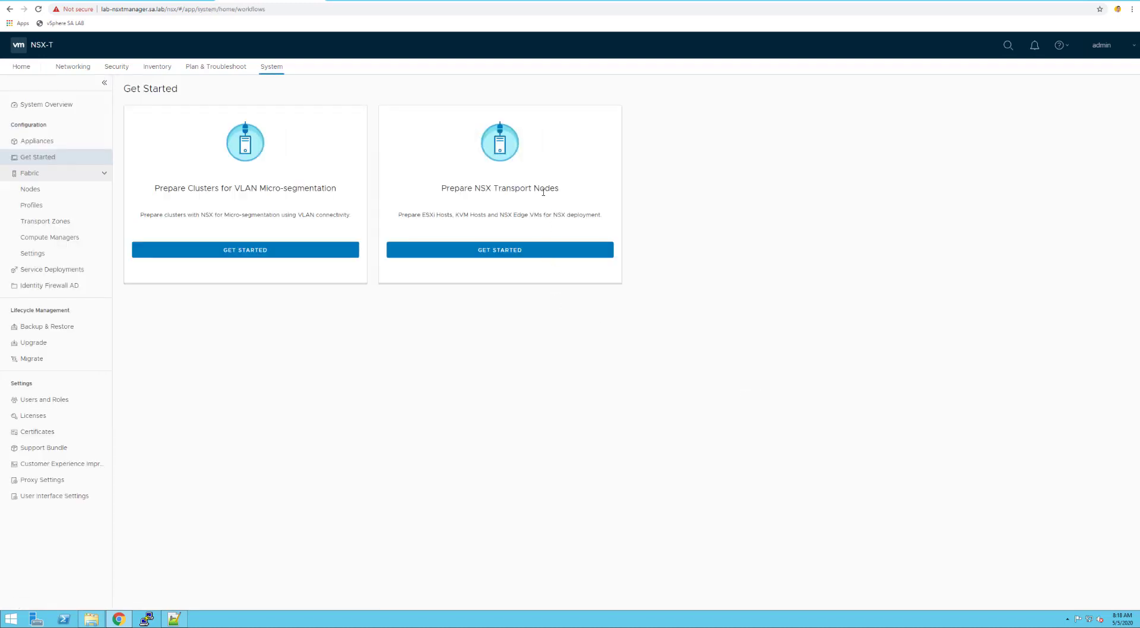
click(496, 256)
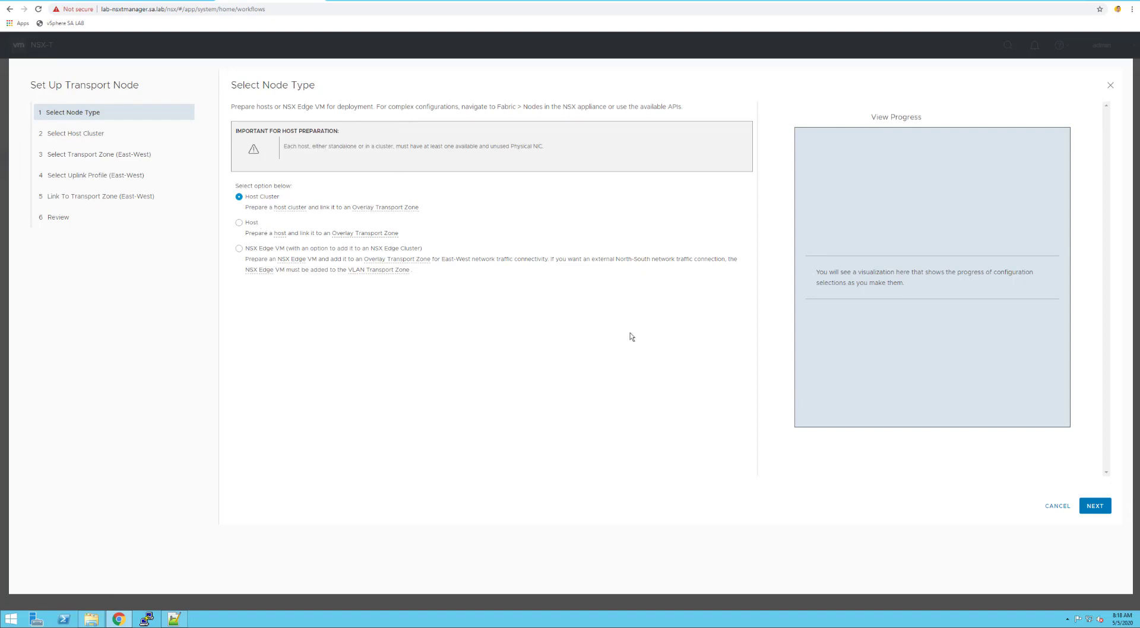
Choose Host Cluster node type, select LAB Cluster, and confirm installing NSX components
click(1096, 506)
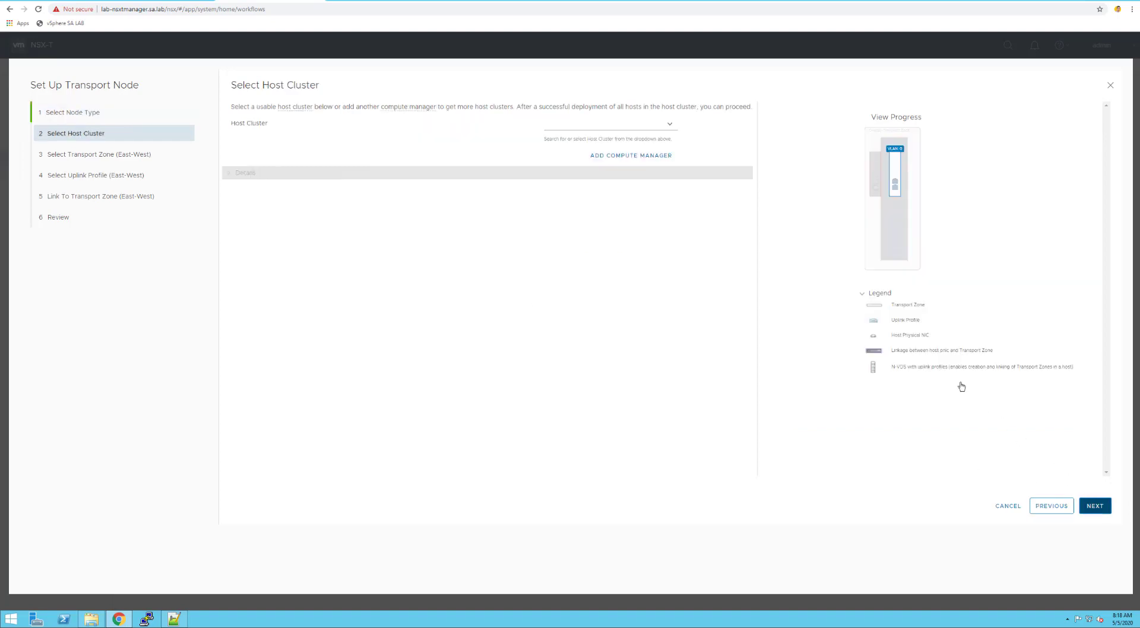
click(671, 126)
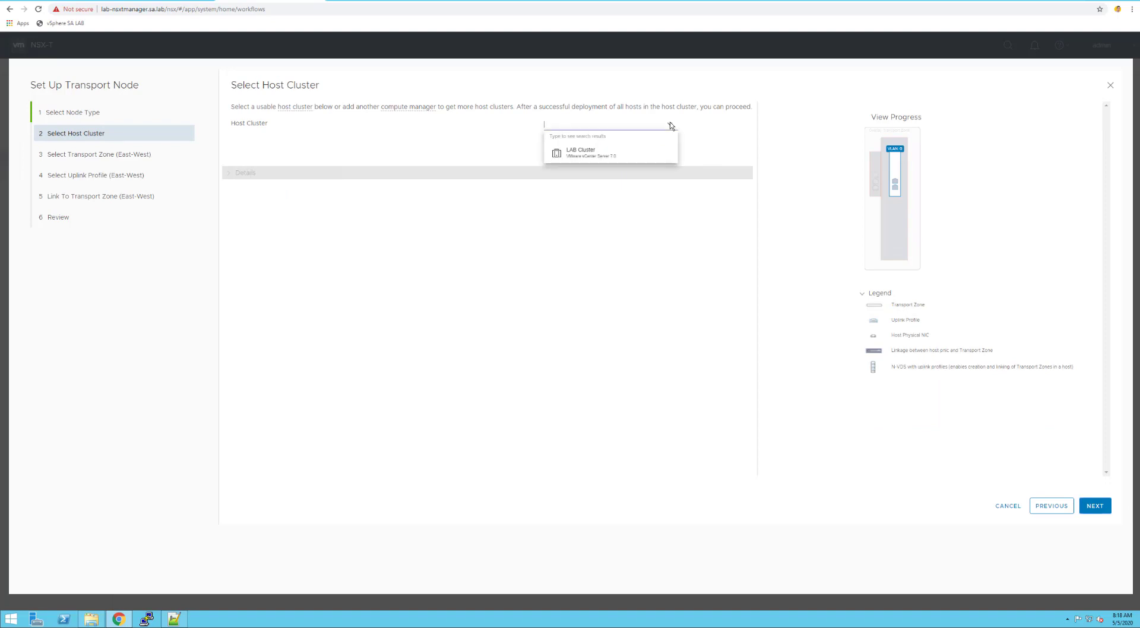
click(616, 157)
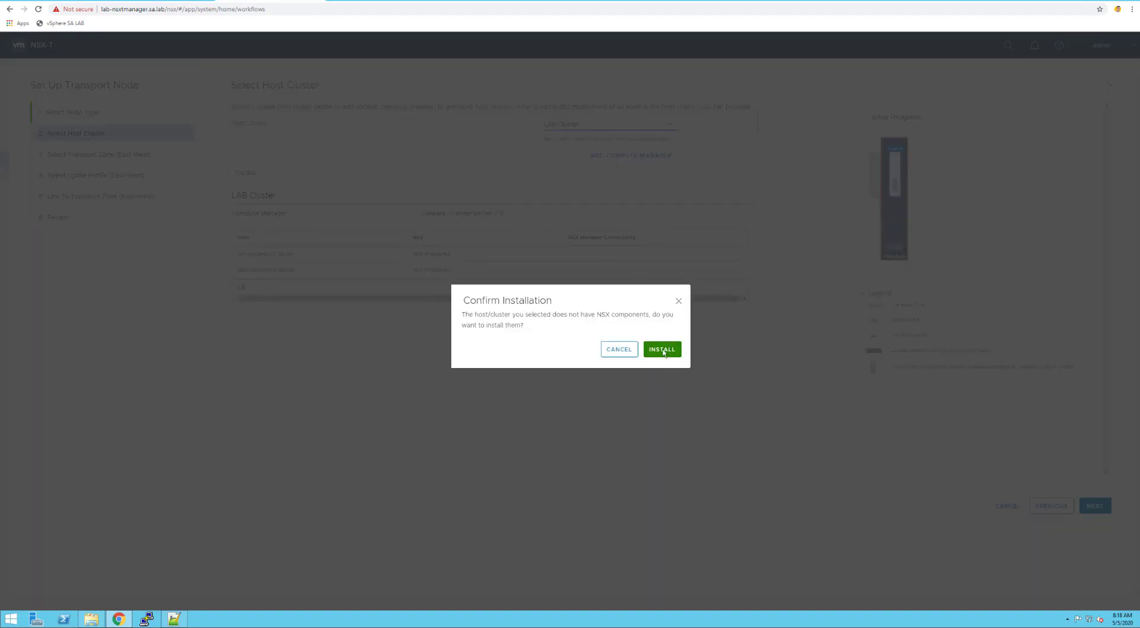
click(663, 350)
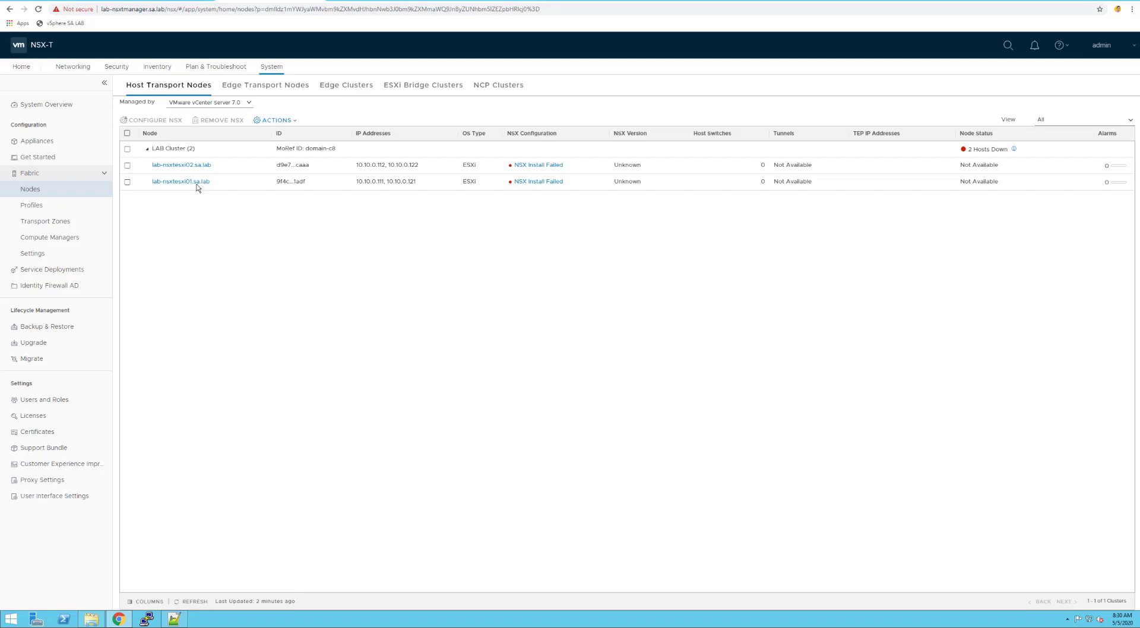
Resolve the timeout error on lab-nsxtesxi02's failed NSX installation
click(542, 168)
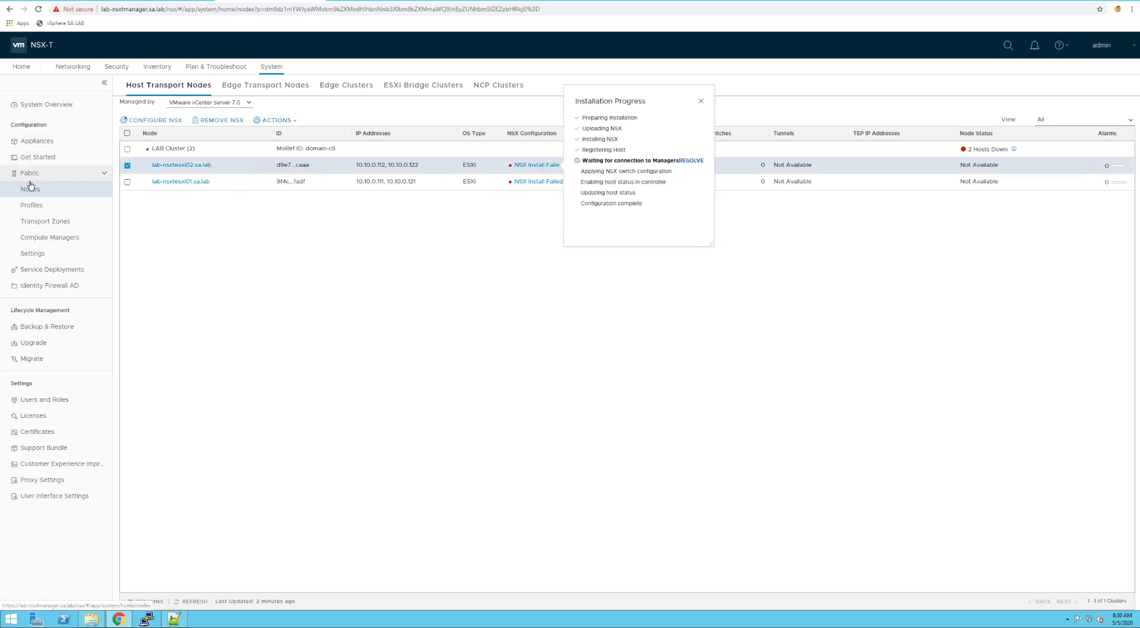
click(693, 162)
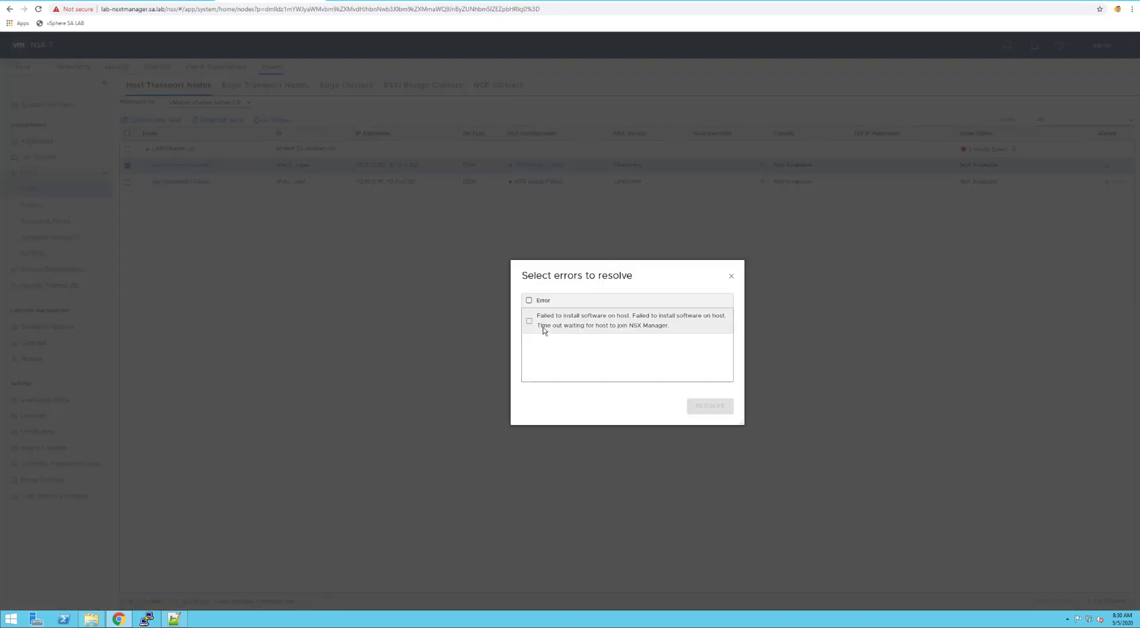
click(529, 321)
click(711, 407)
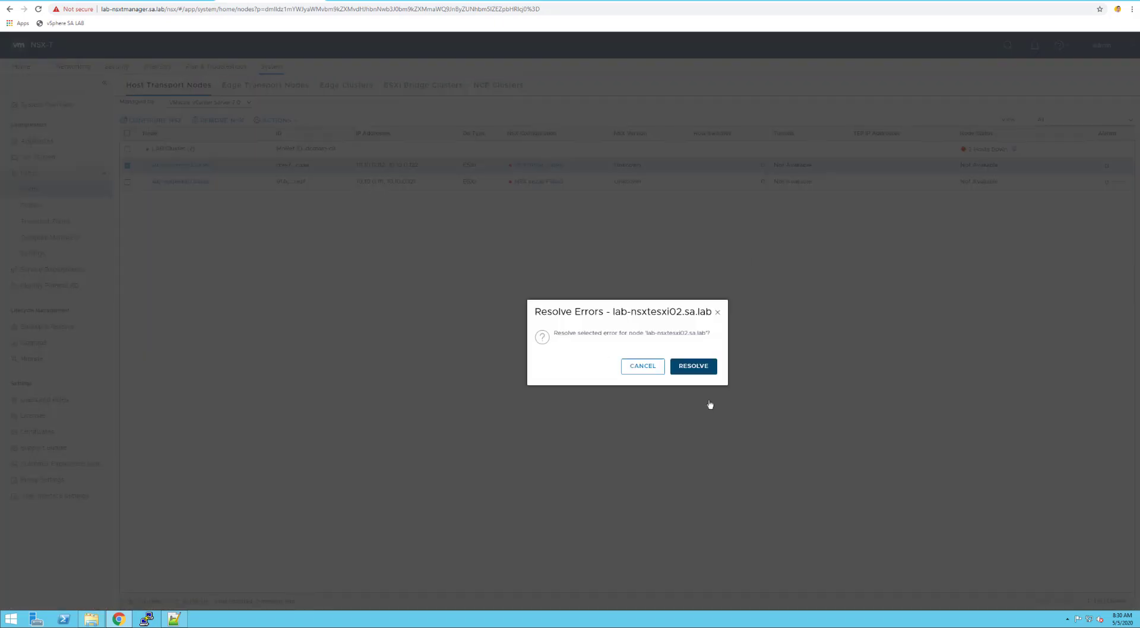
click(689, 365)
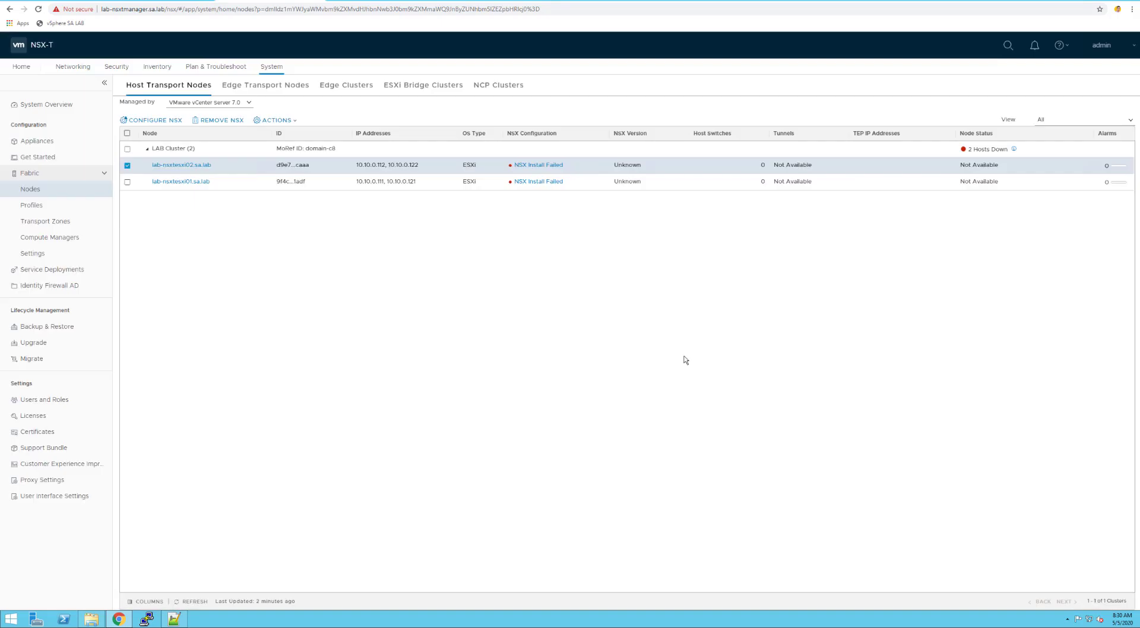
Resolve the same timeout error on lab-nsxtesxi01 and refresh the host list
click(536, 181)
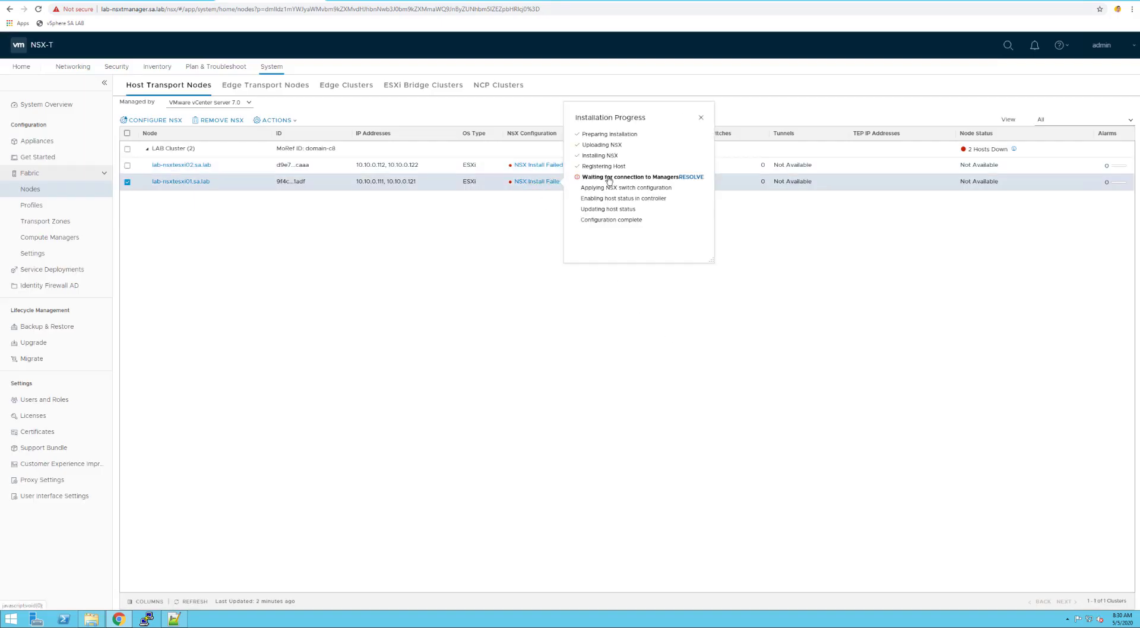
click(692, 177)
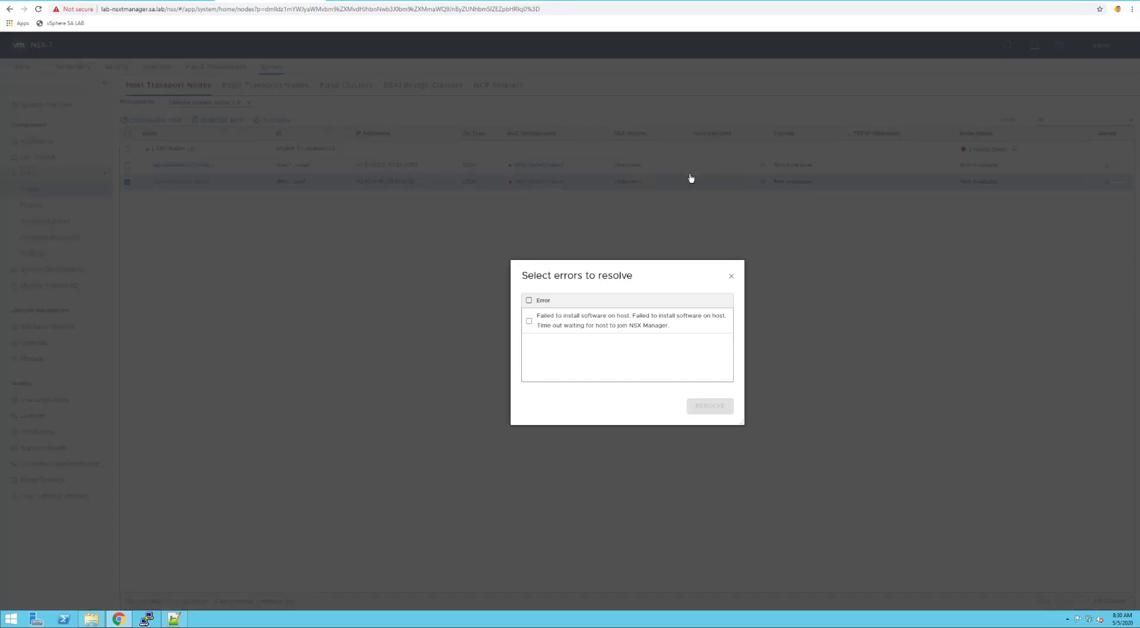
click(529, 321)
click(713, 408)
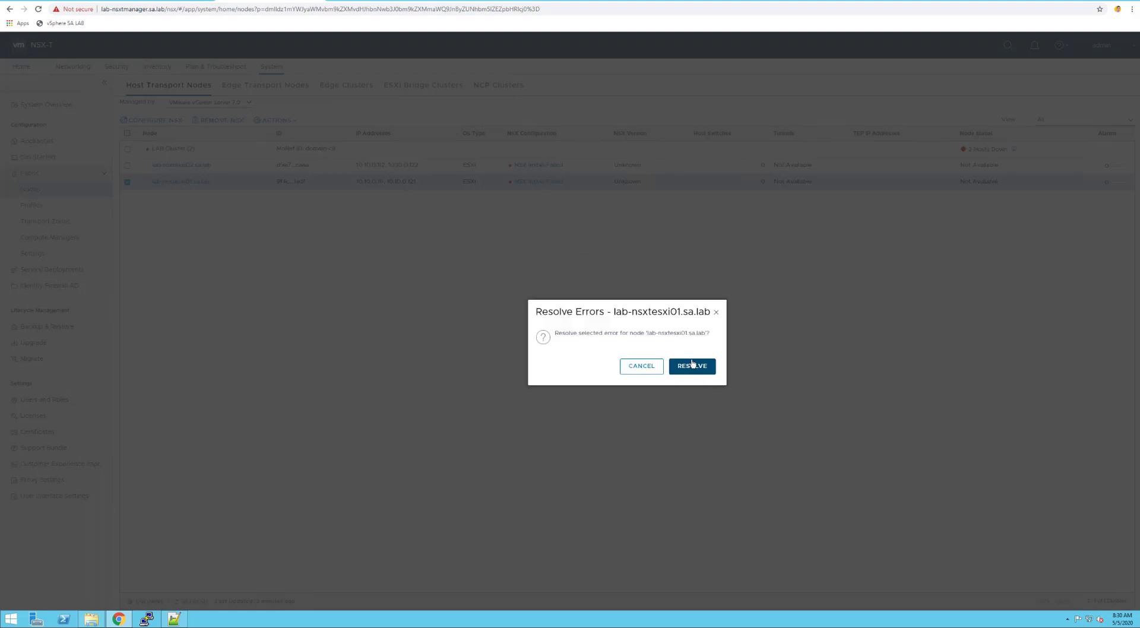
click(693, 365)
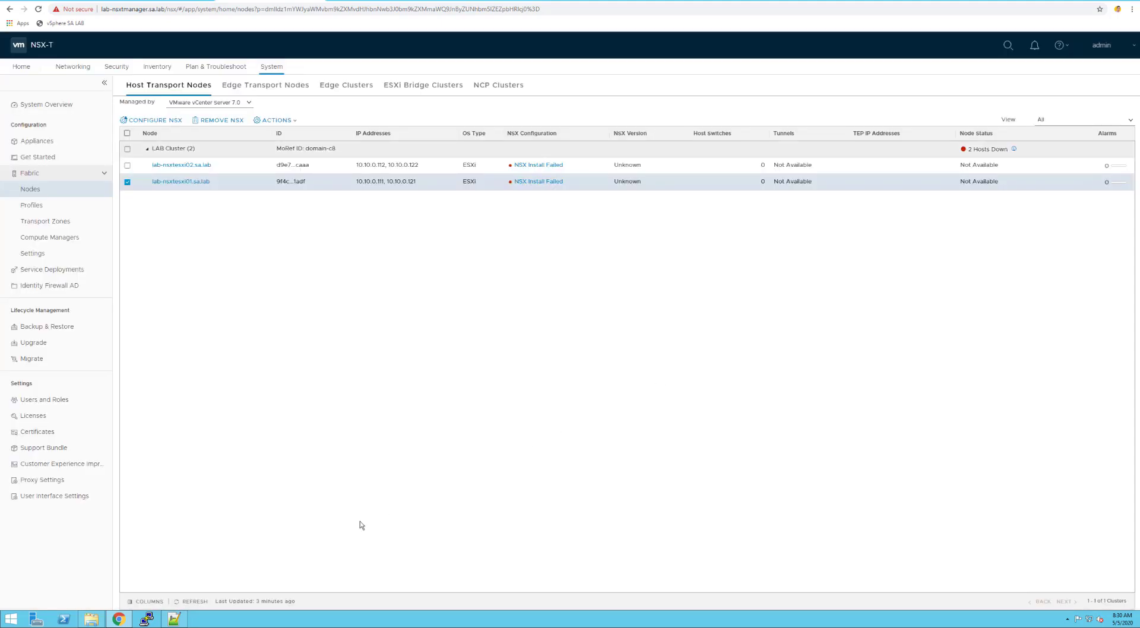
click(196, 602)
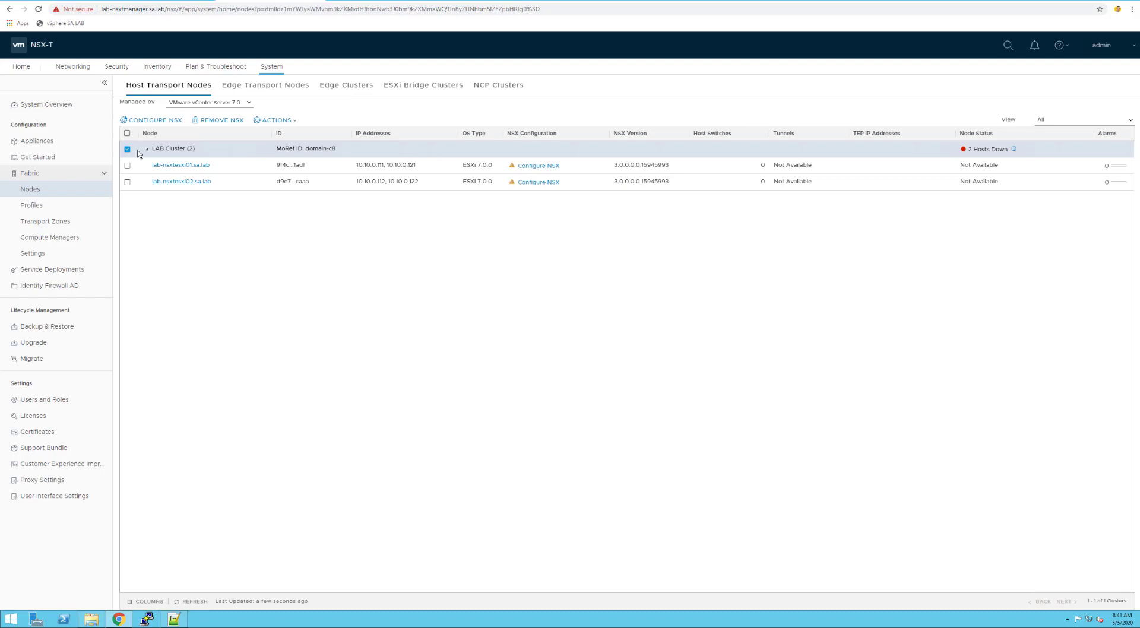
Start a new transport node profile for LAB Cluster with a VDS host switch on VMware vCenter Server 7.0
click(167, 121)
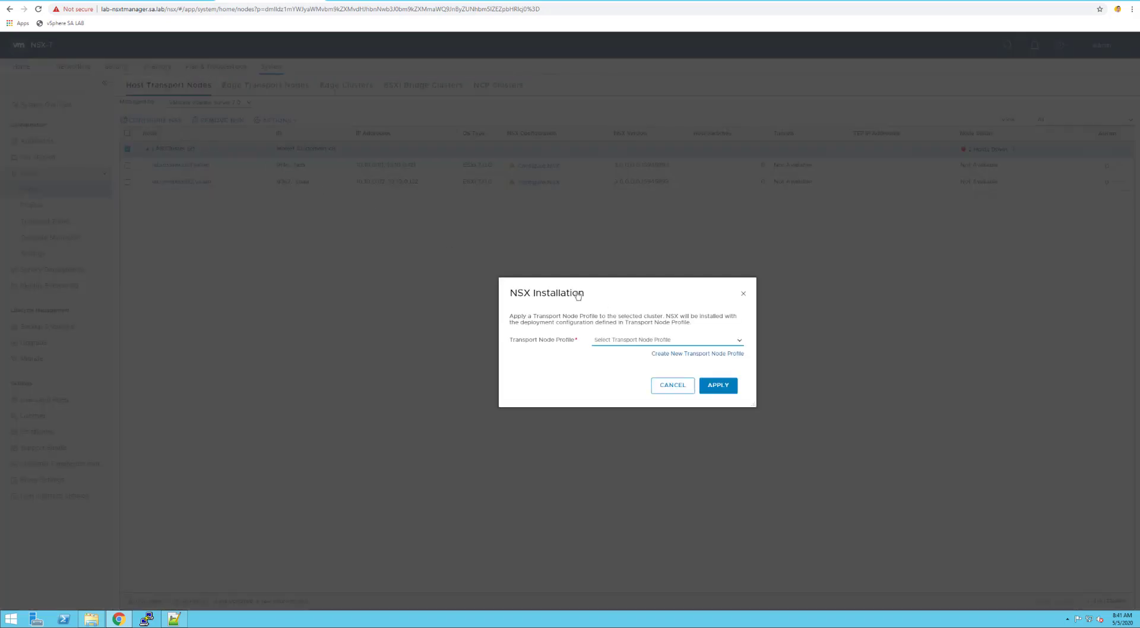
click(728, 354)
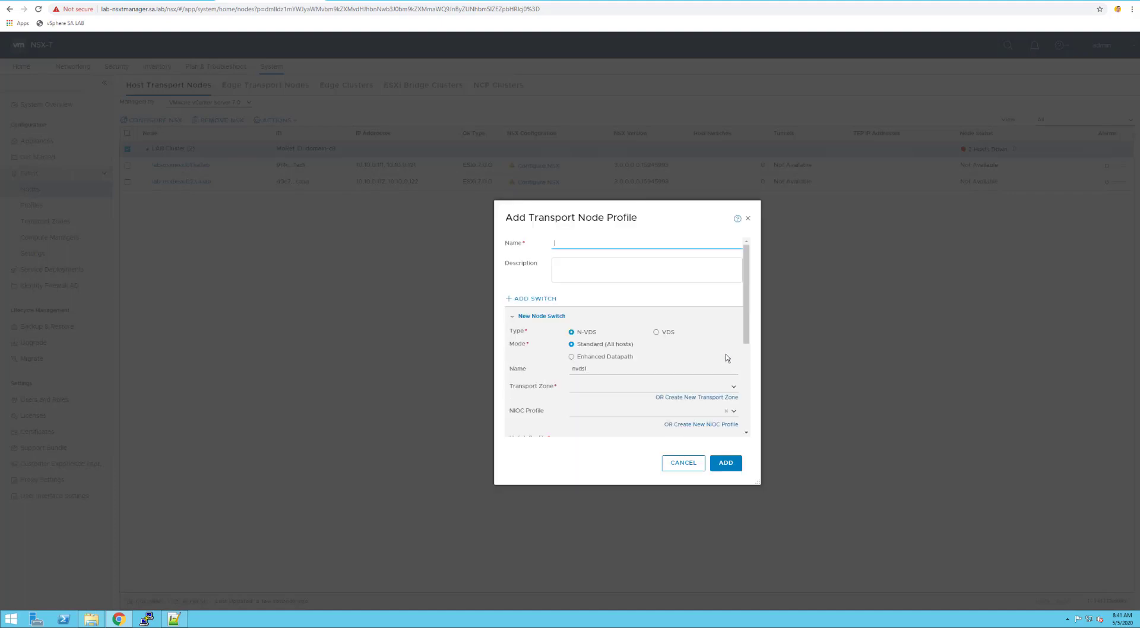
click(656, 332)
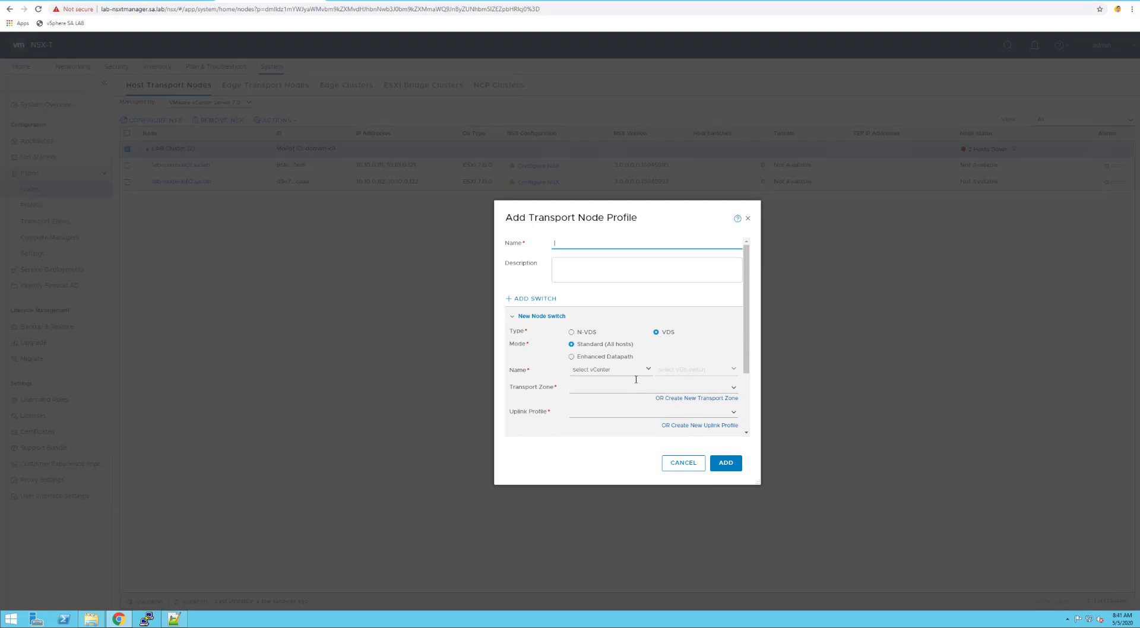
click(586, 337)
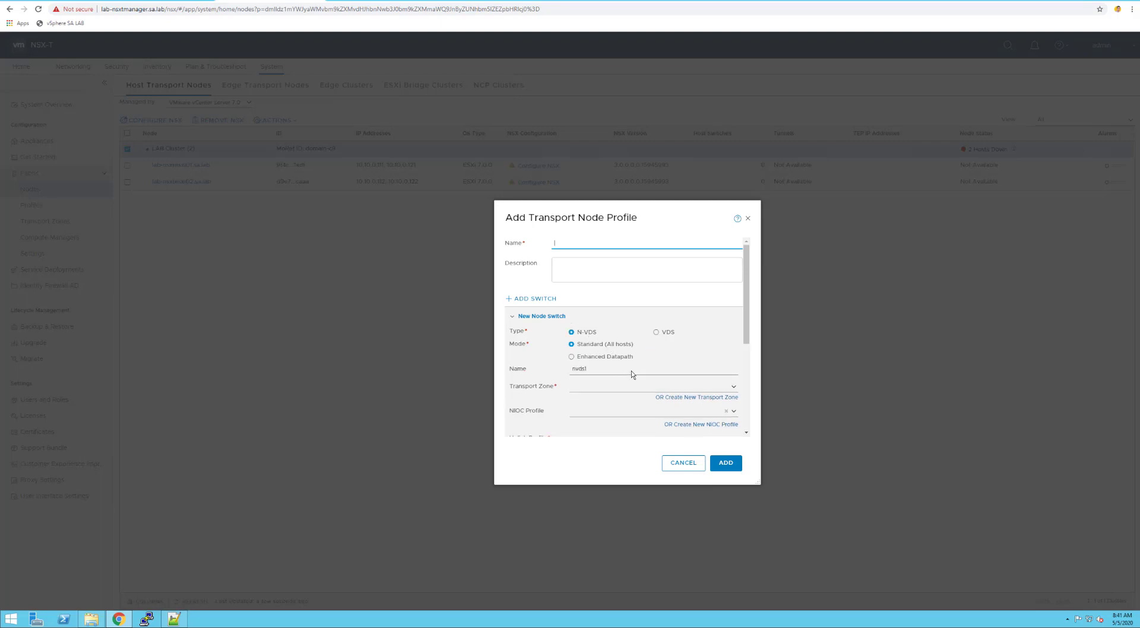
click(633, 371)
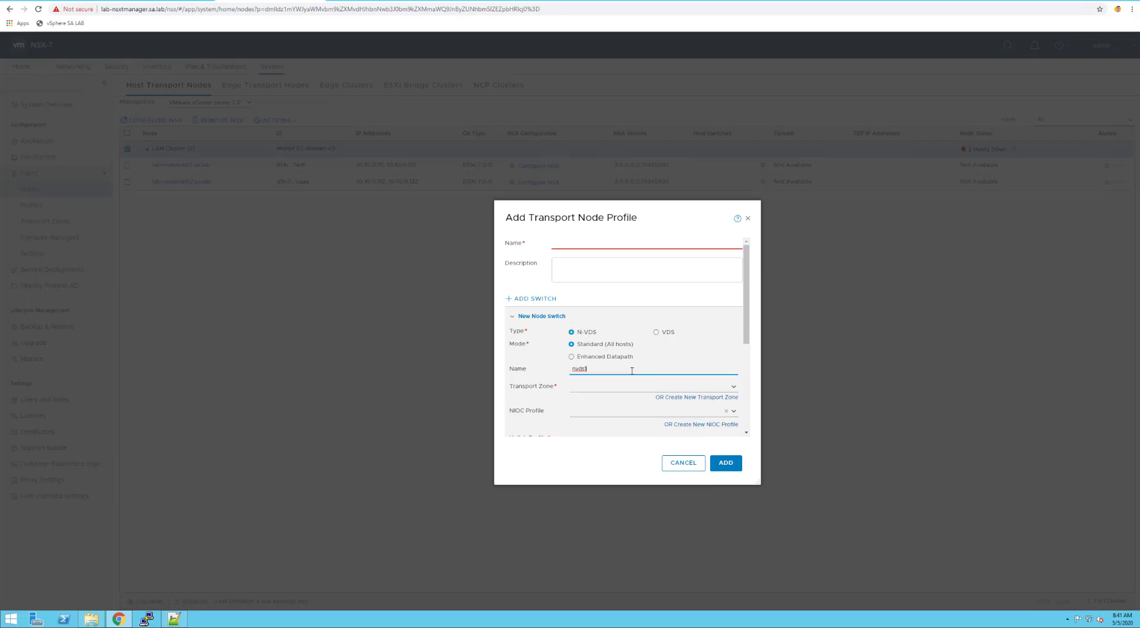
click(657, 334)
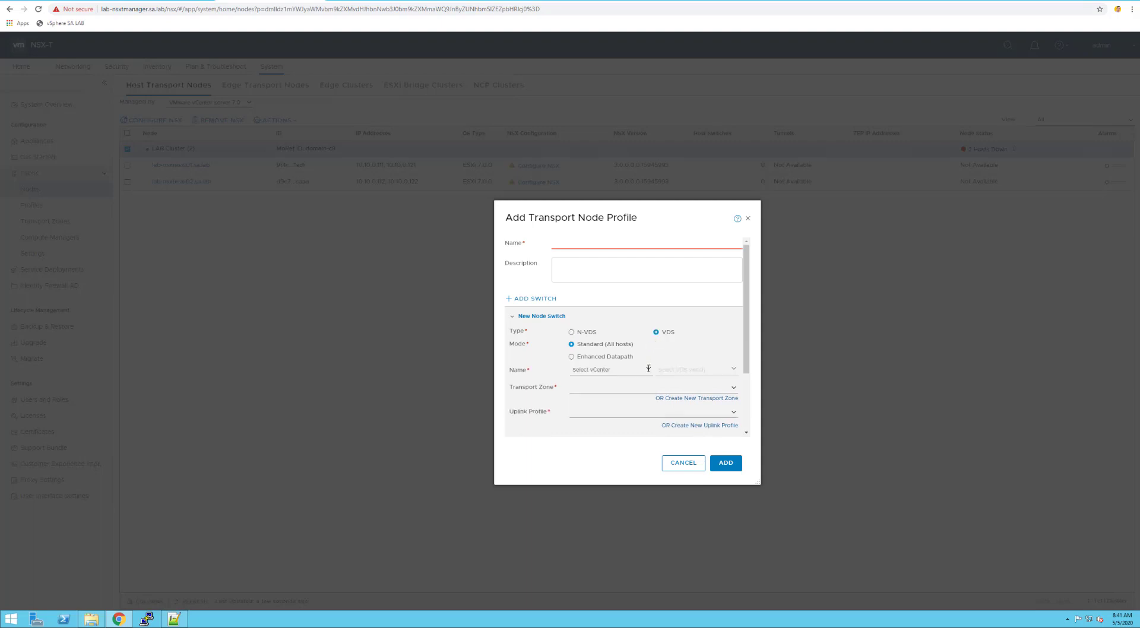
click(646, 370)
click(605, 383)
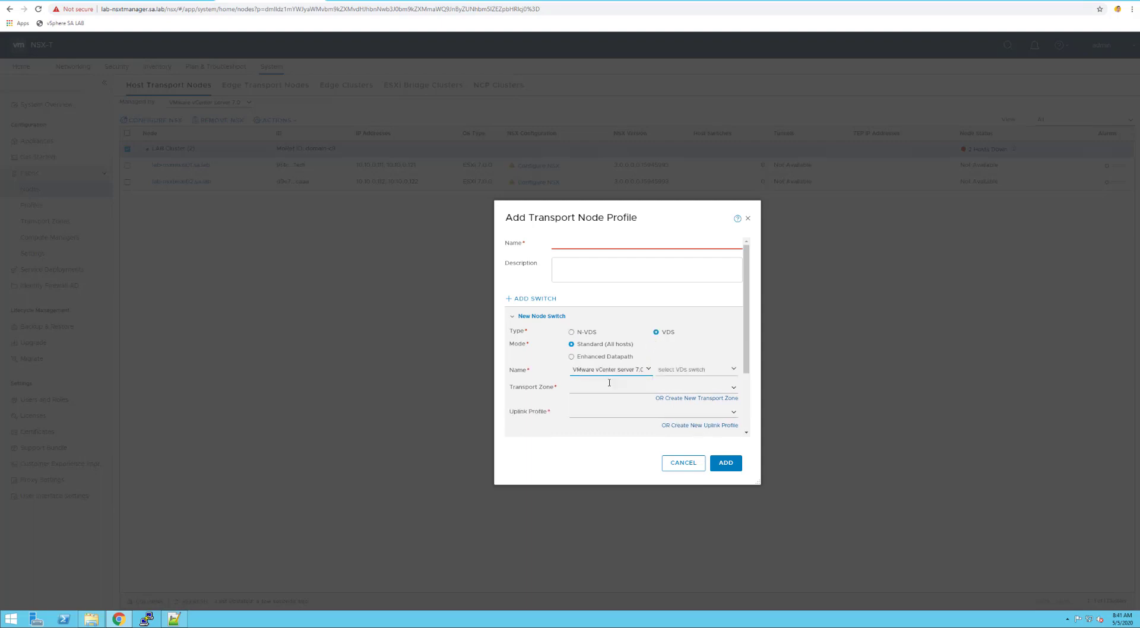
Use nsx-DSwitch, nsx-overlay-transportzone and nsx-default-loadbalance-uplink-hostswitch-profile, and name the profile NSXT-Transport Profile
click(735, 369)
click(702, 385)
click(735, 390)
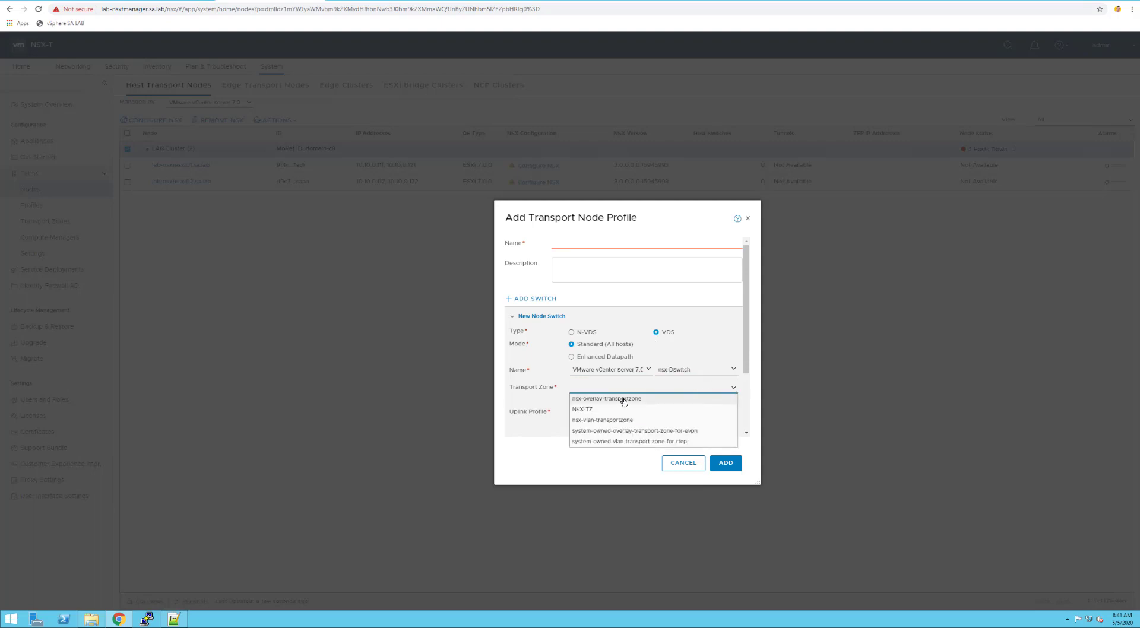
click(623, 400)
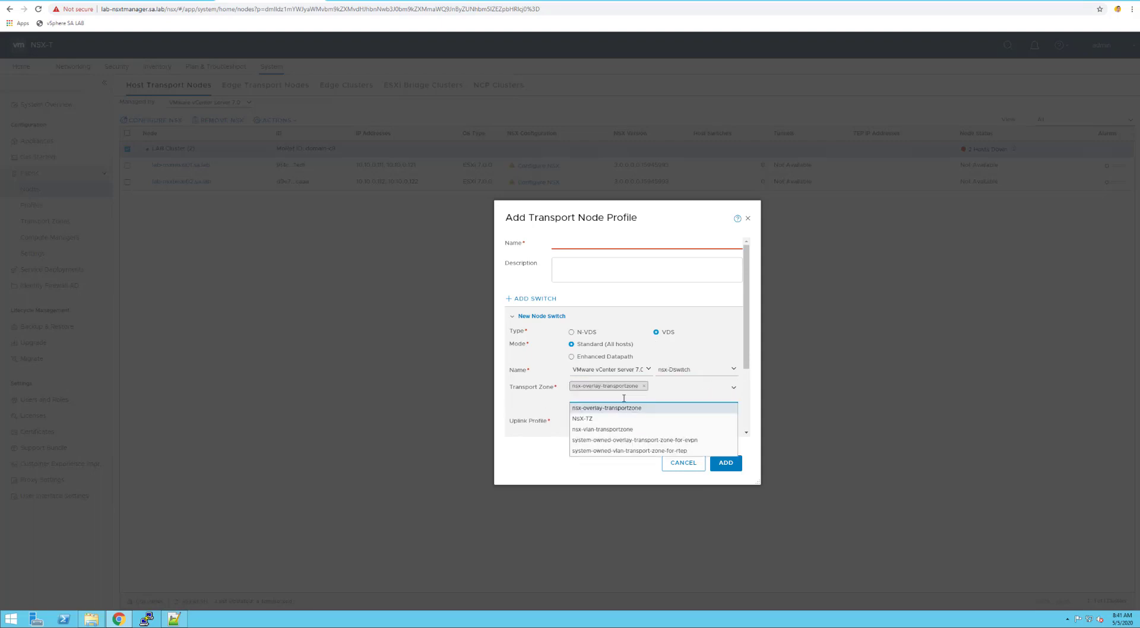
drag(747, 353, 747, 390)
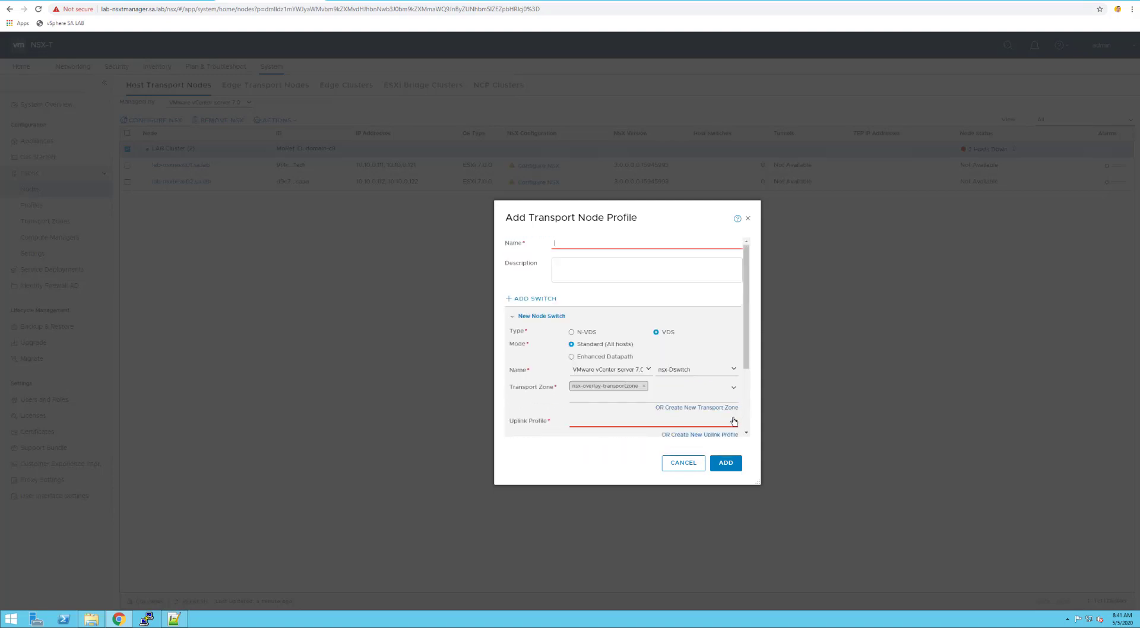
click(734, 422)
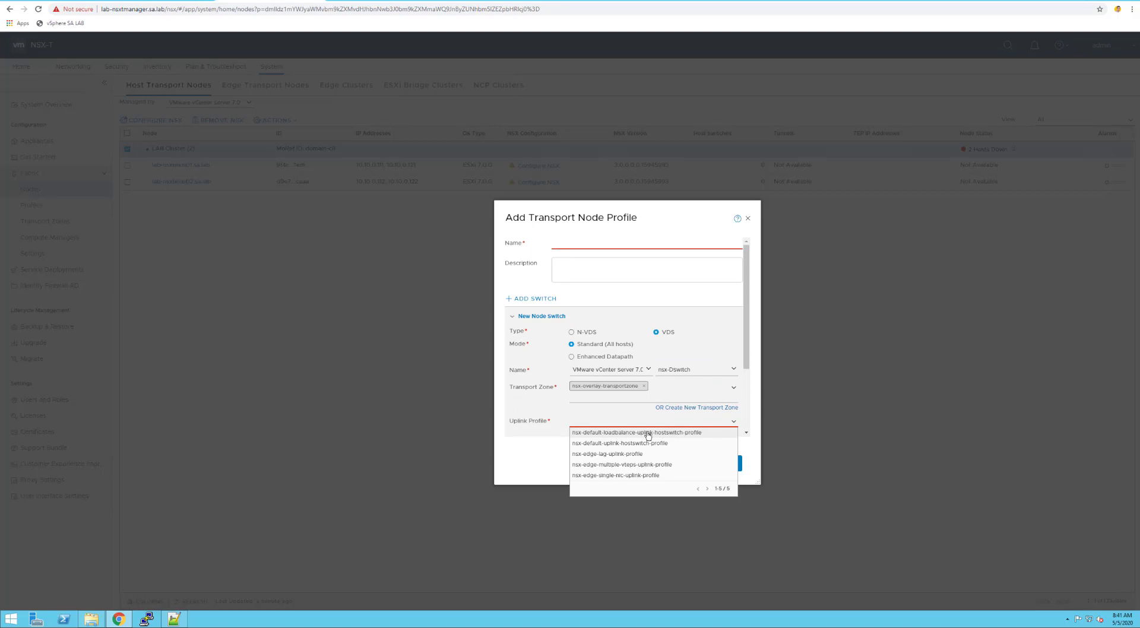
click(647, 433)
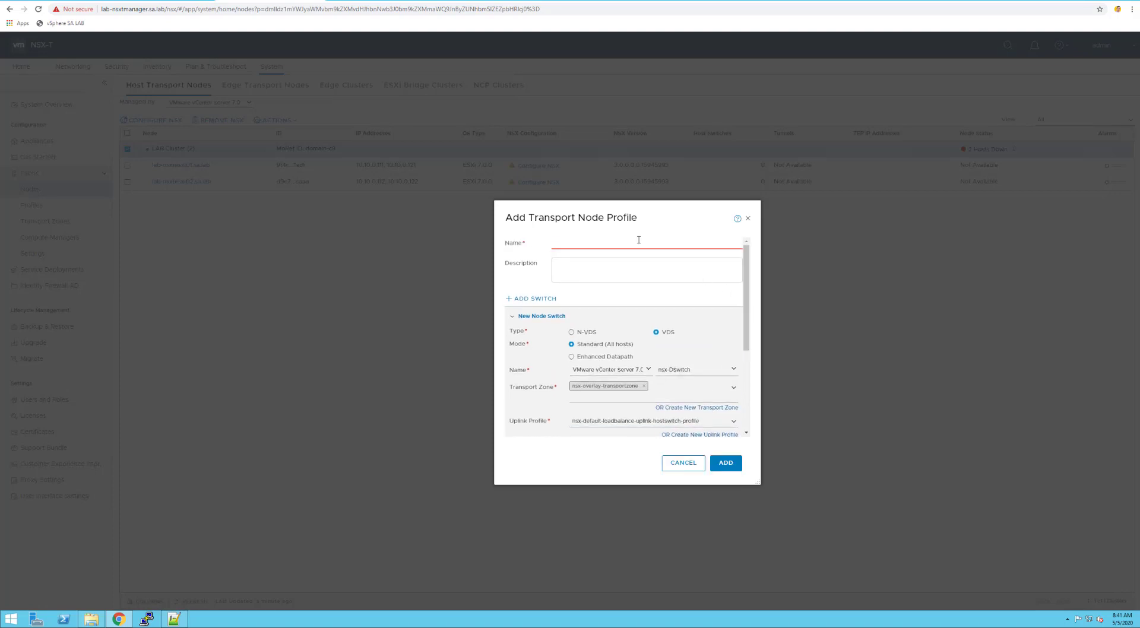
text(NSXT-Transport Profile)
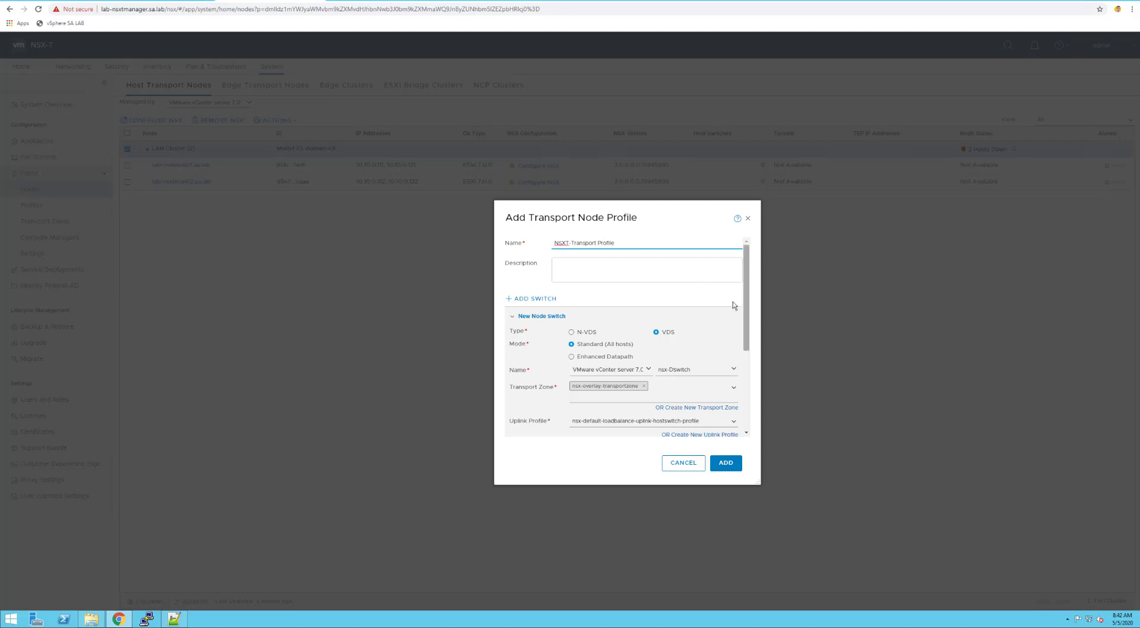
drag(746, 318, 745, 392)
scroll(744, 391, down, 1)
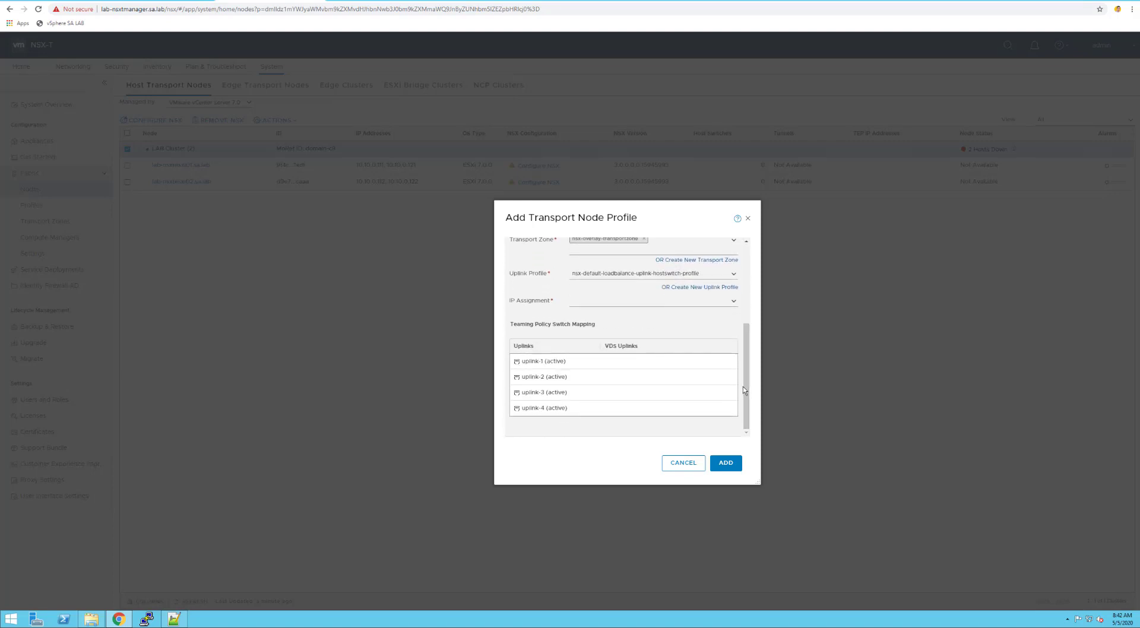
Set IP assignment to Use DHCP, map uplink-1 to uplink1 and uplink-2 to uplink2, and save the profile
click(734, 301)
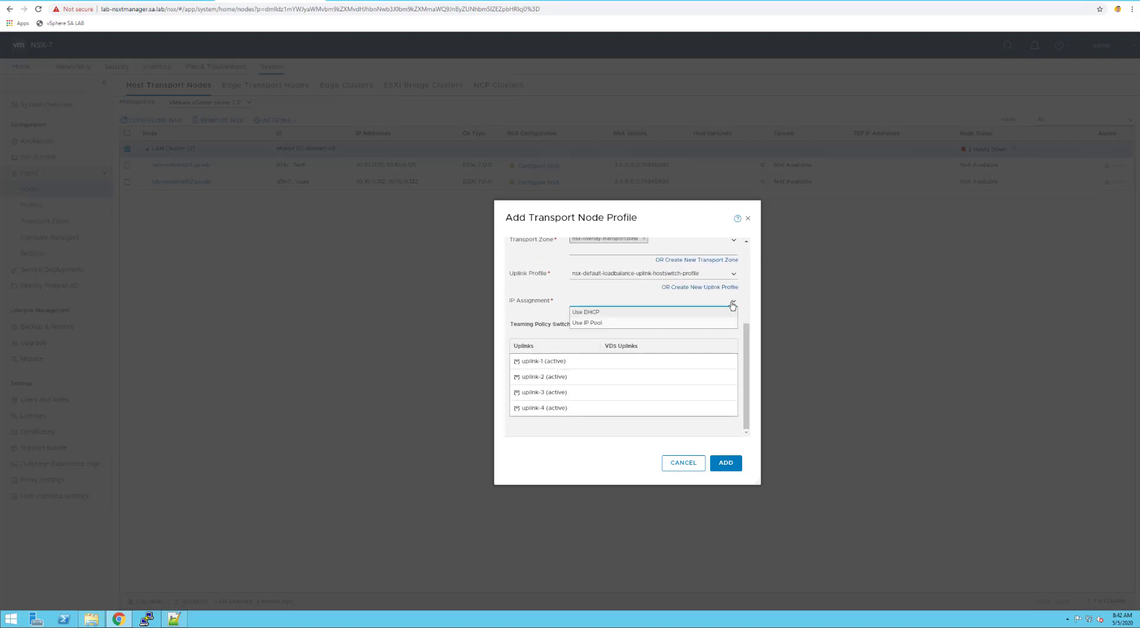
click(596, 315)
click(633, 364)
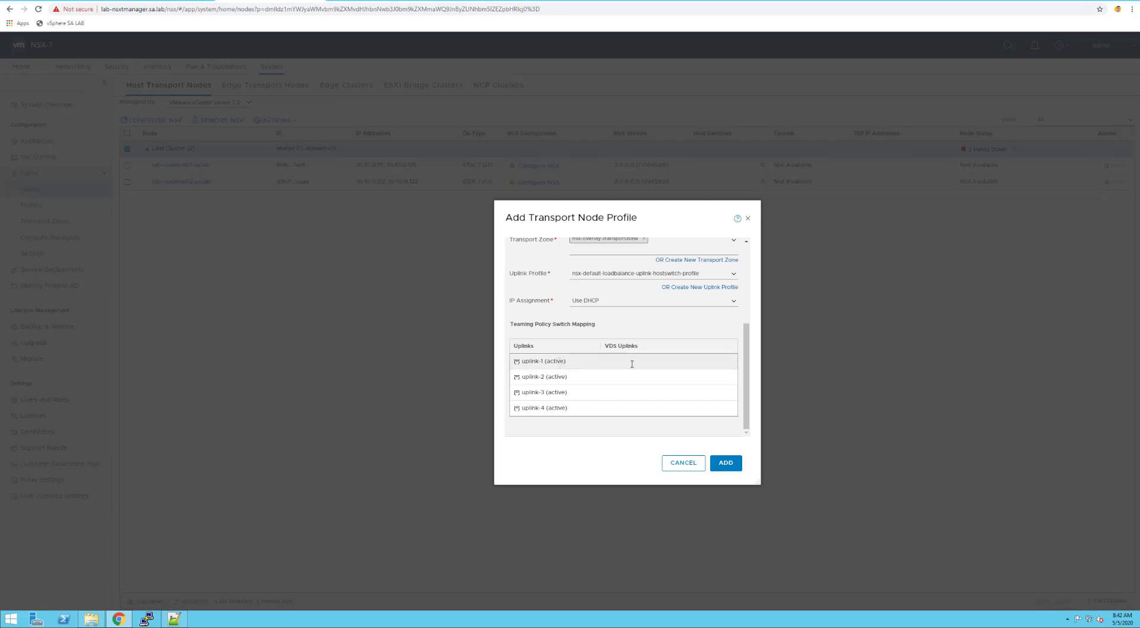
click(734, 362)
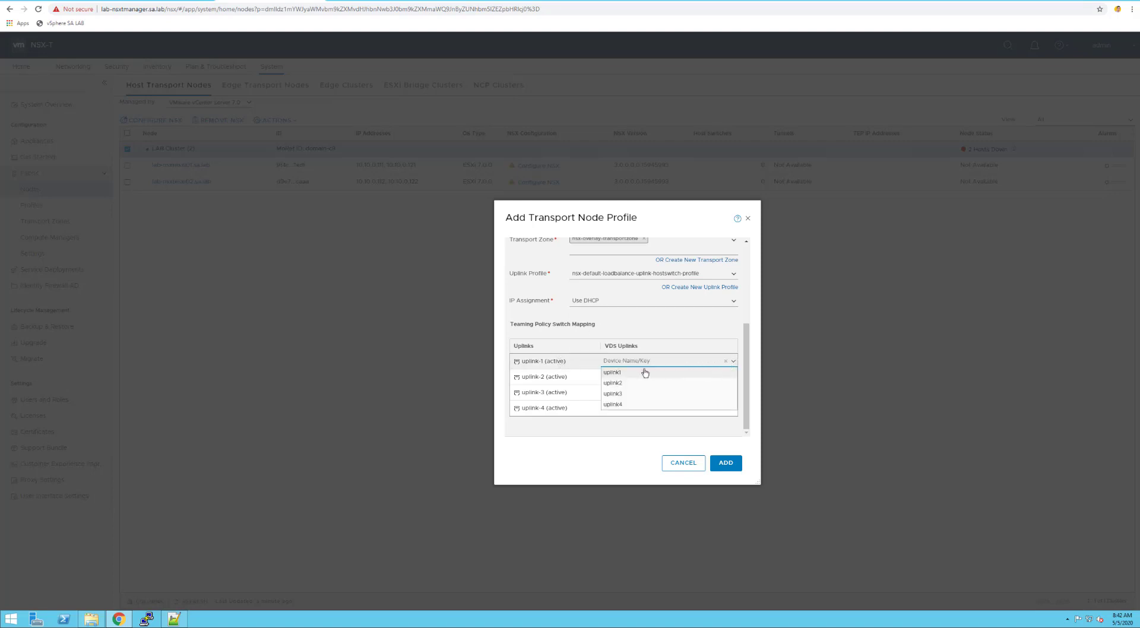
click(646, 372)
click(734, 376)
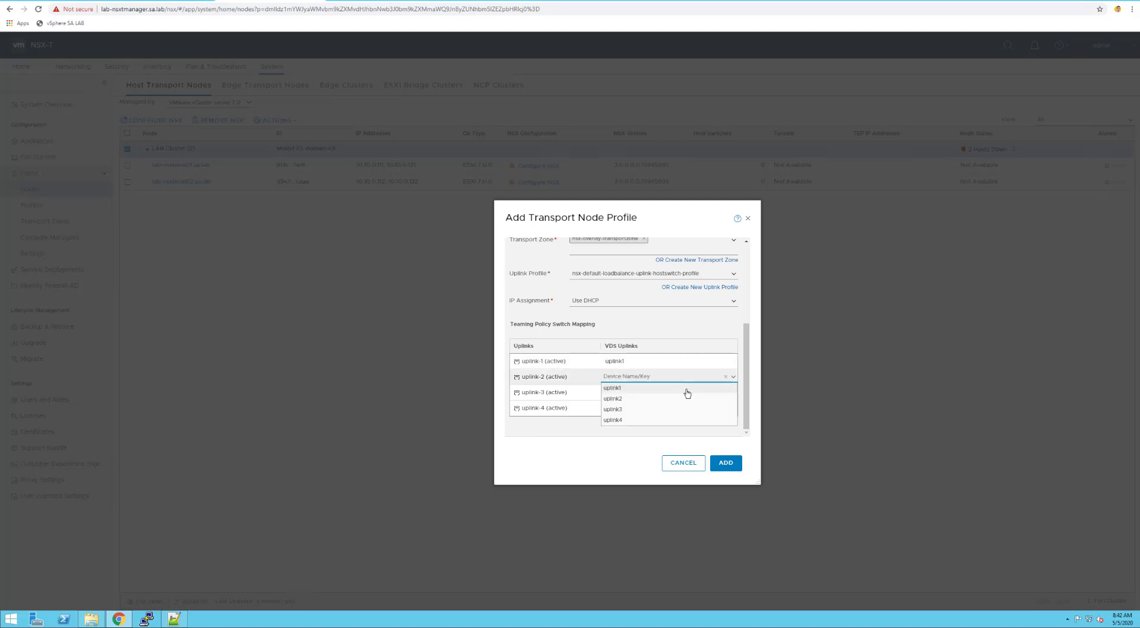
click(672, 399)
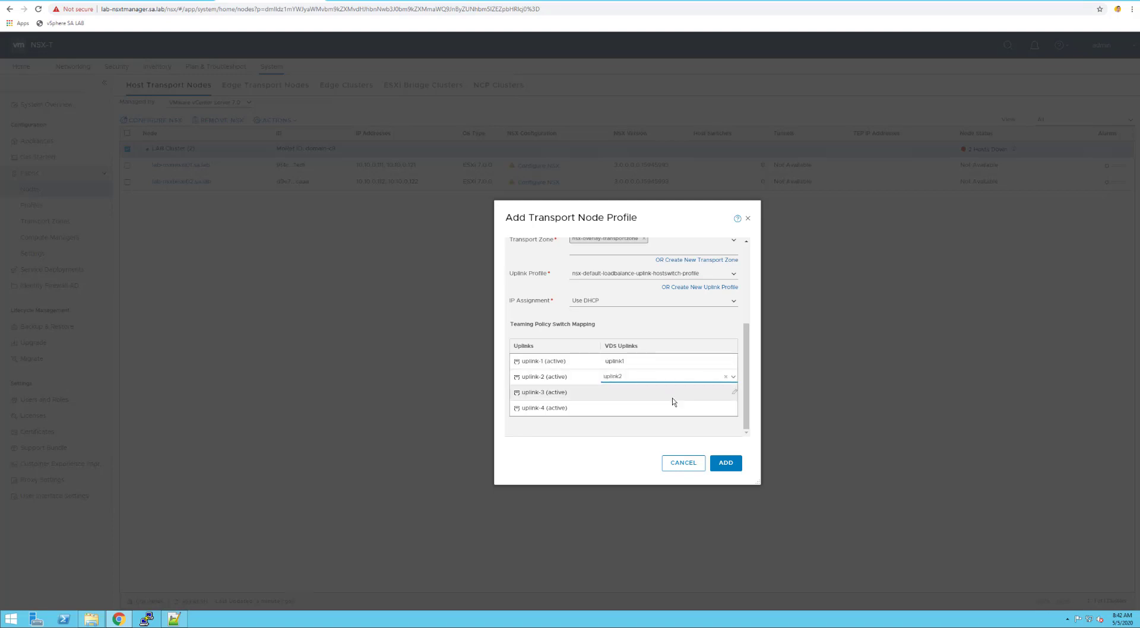
click(725, 462)
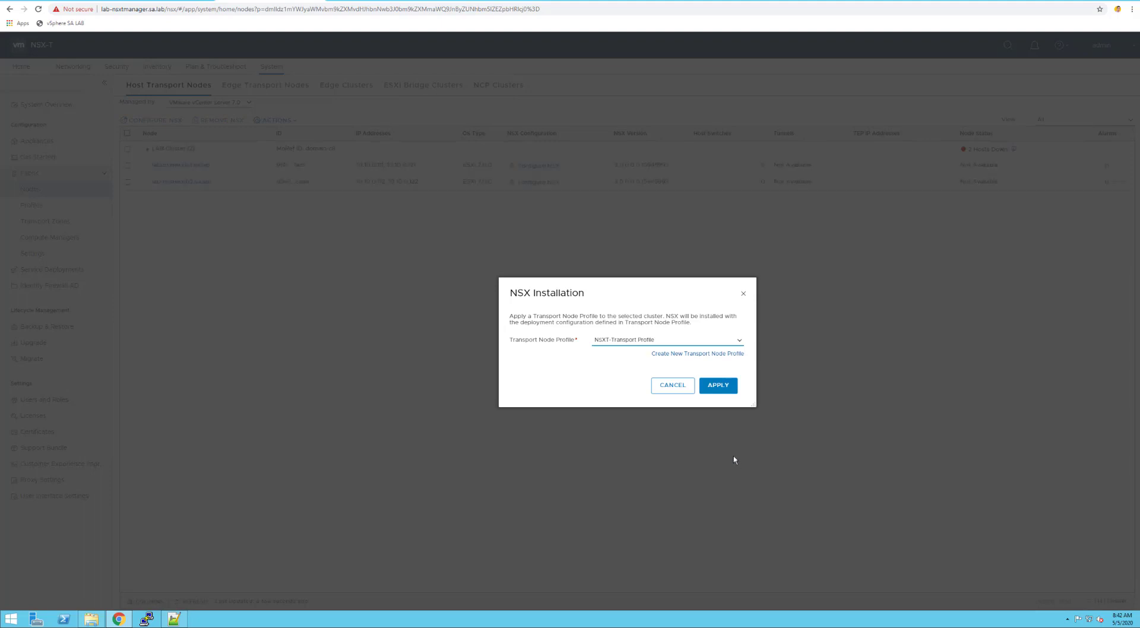
Apply NSXT-Transport Profile to LAB Cluster and check the status of both hosts
click(721, 388)
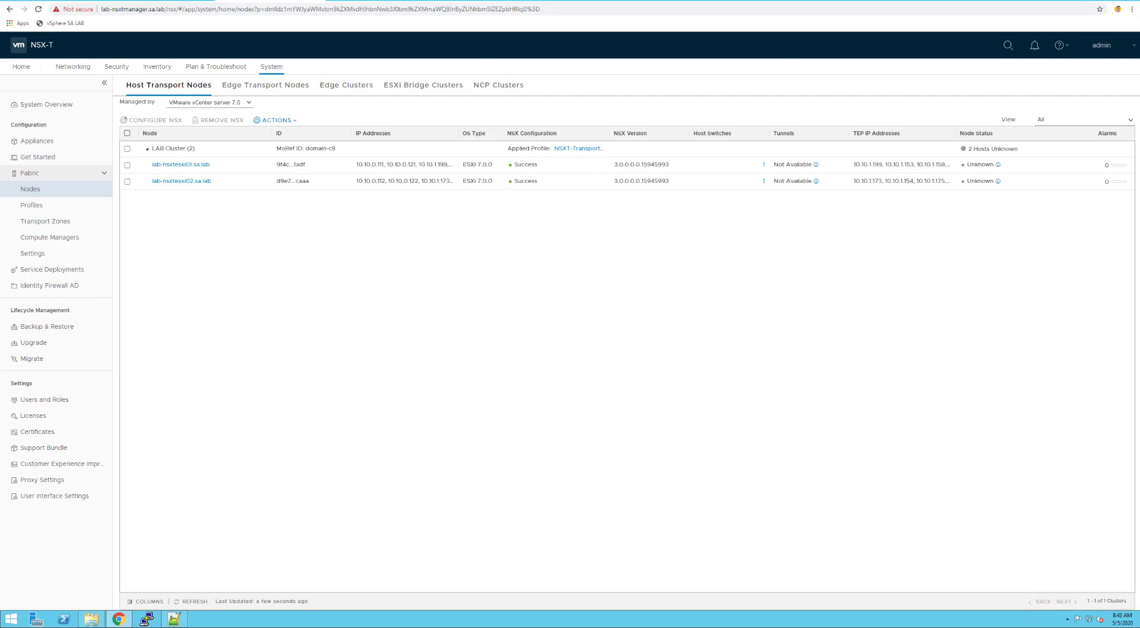
double_click(528, 166)
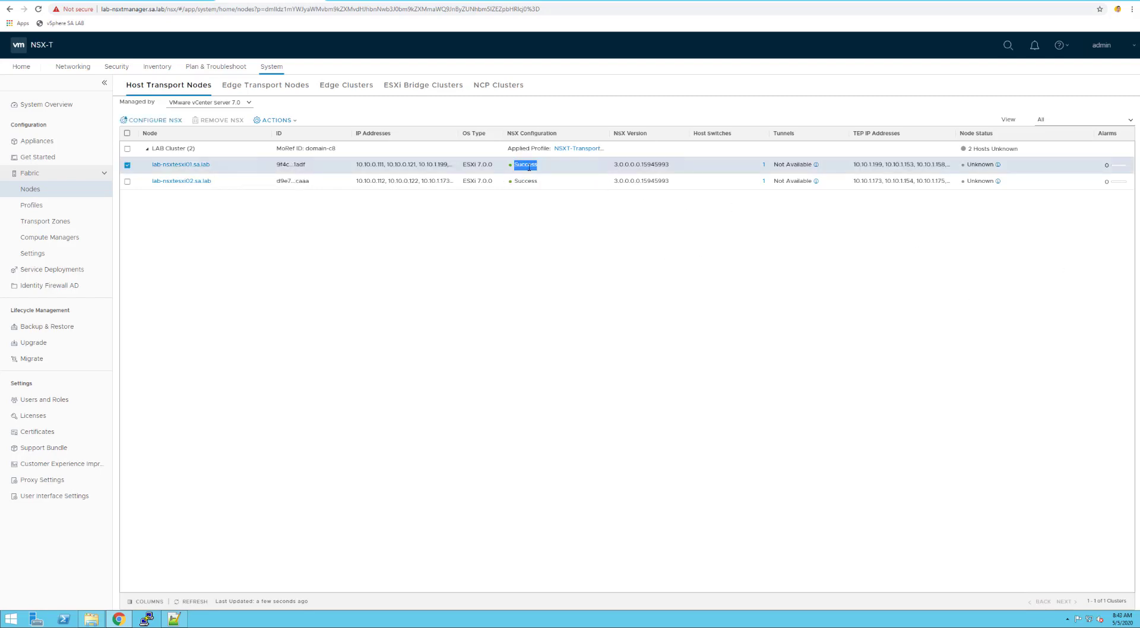
click(532, 189)
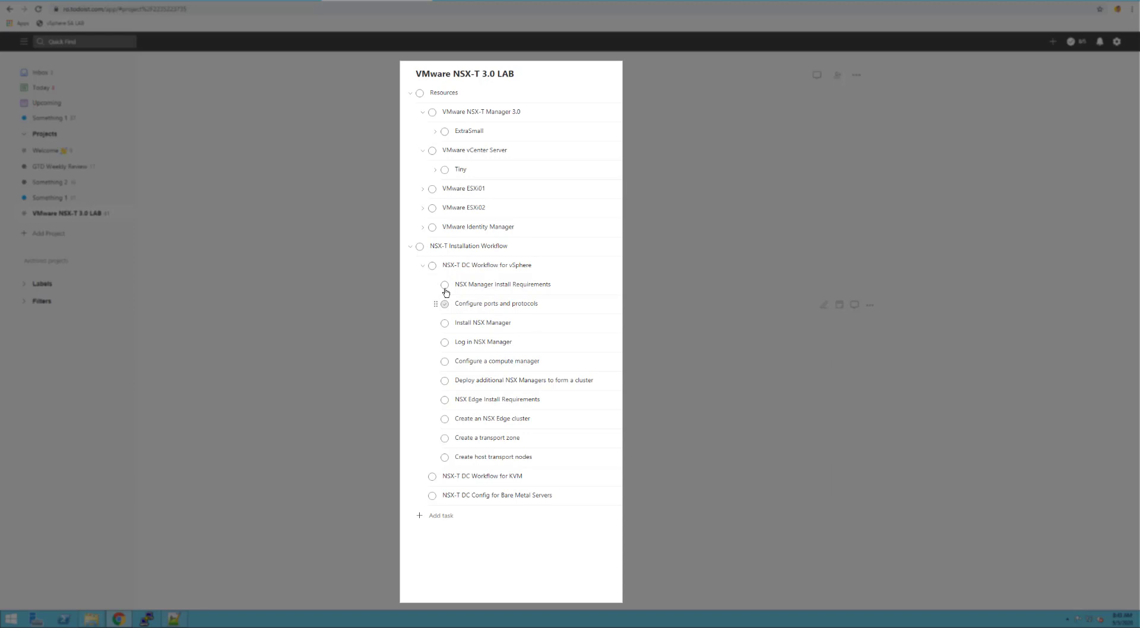
Review the VMware NSX-T 3.0 LAB workflow subtasks in Todoist, then return to NSX-T Manager
key(Down)
key(Down)
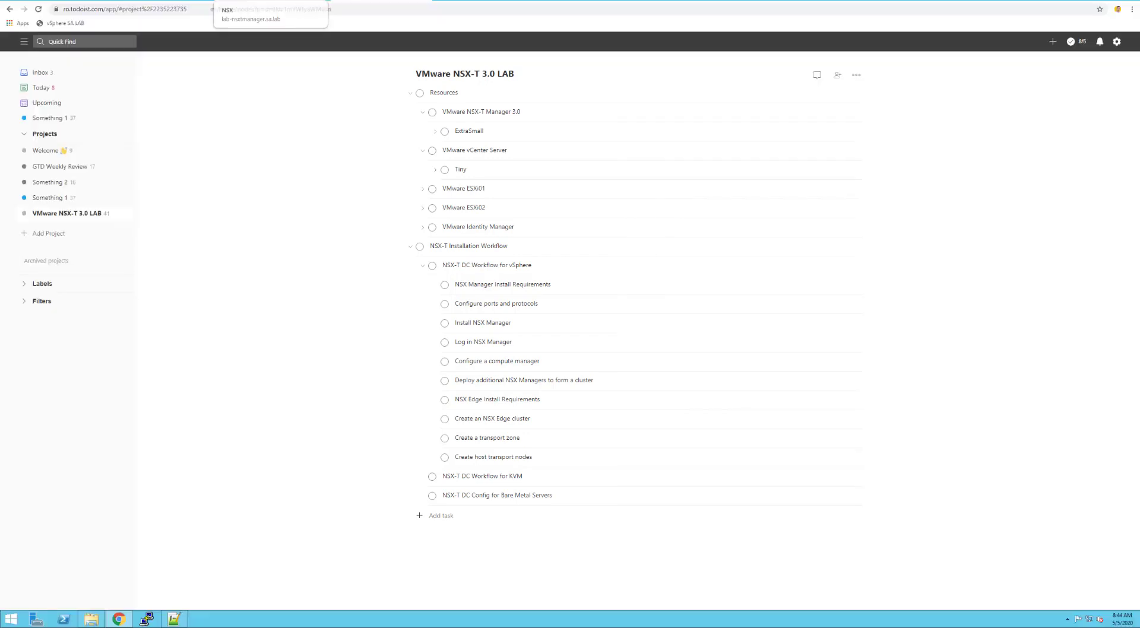
click(269, 0)
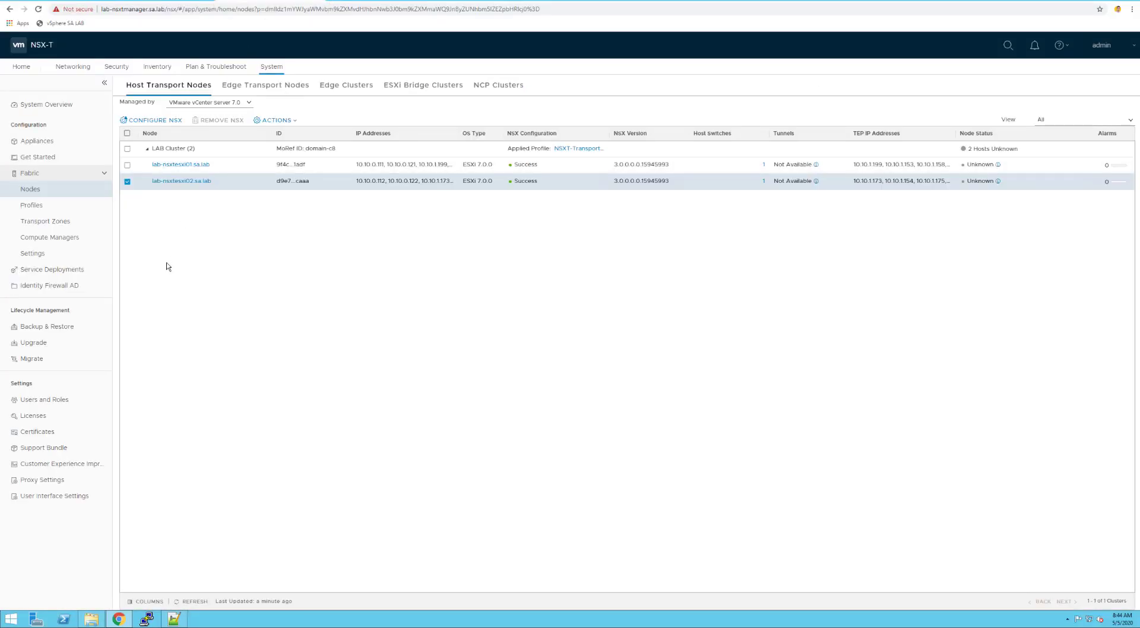